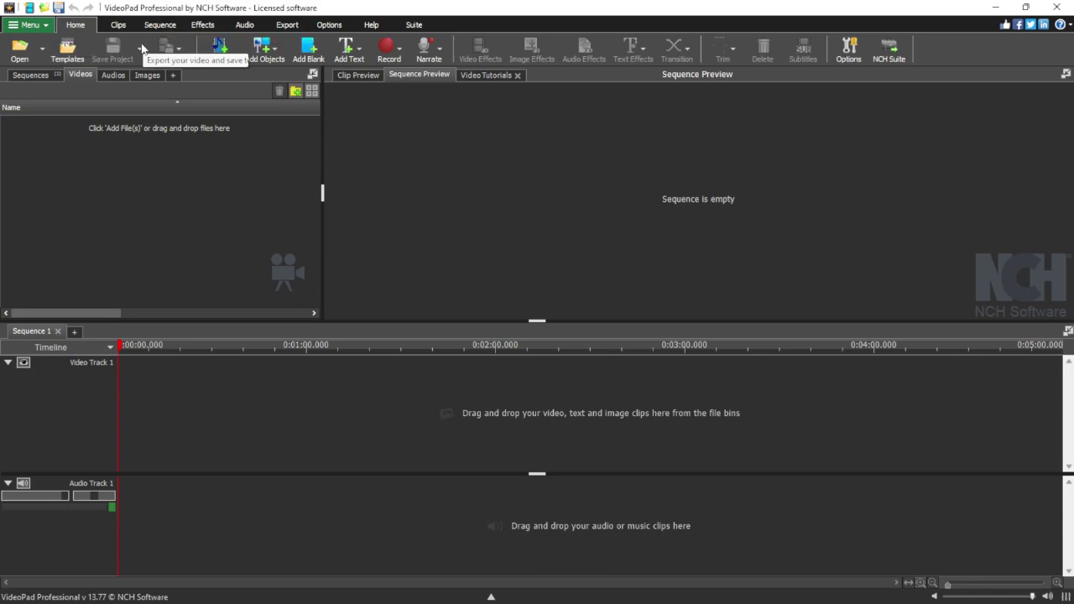
# Open the recent project "SoM Challenge - 93 - Lime Slime again.vpj" and view the end of its timeline.
pyautogui.click(45, 45)
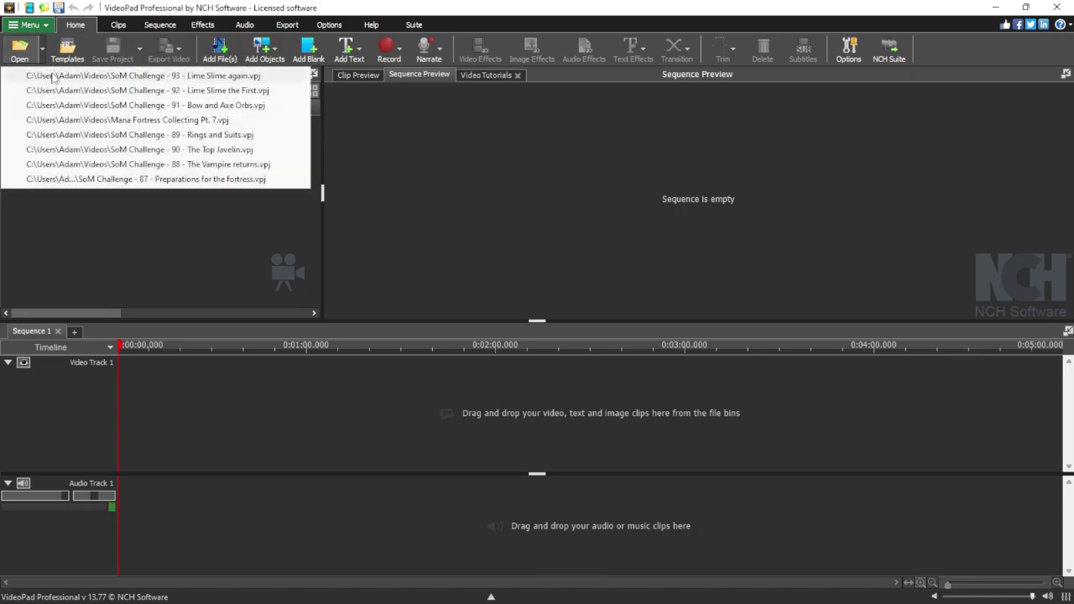
pyautogui.click(53, 77)
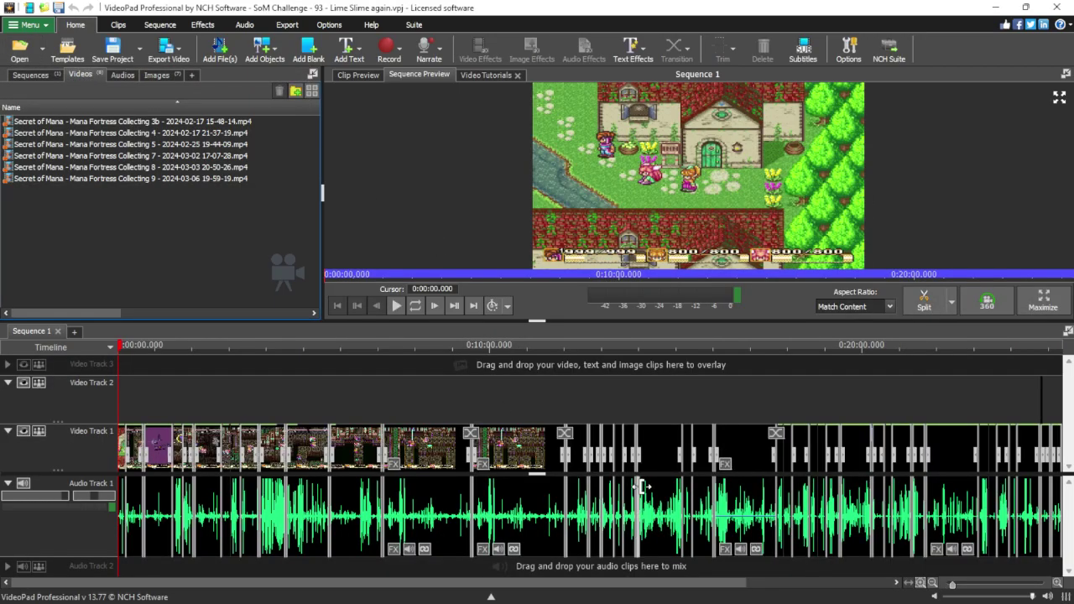
pyautogui.moveTo(502, 580); pyautogui.dragTo(657, 580)
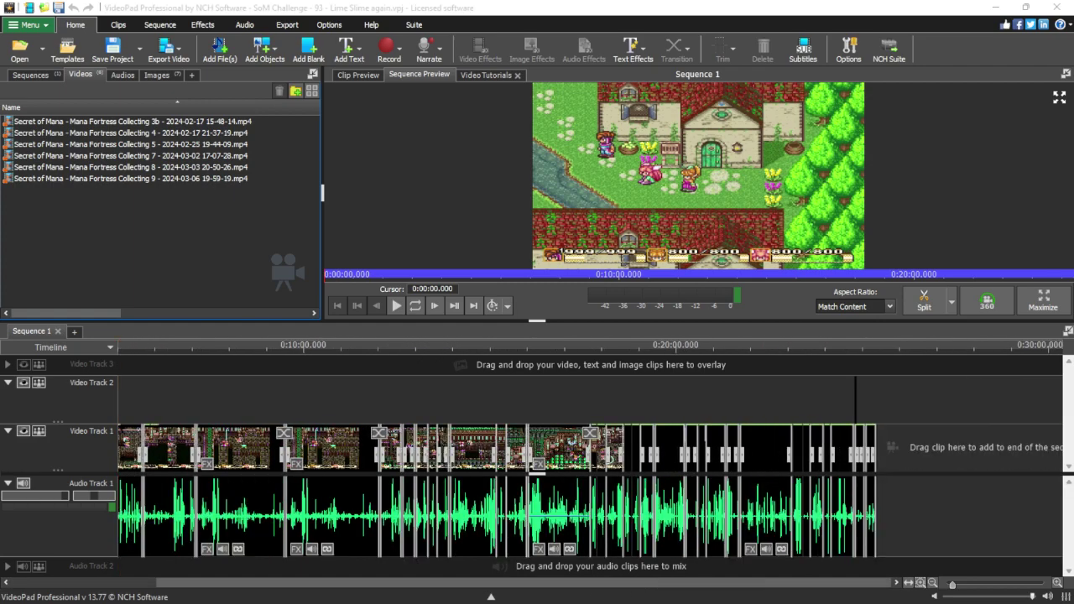
# Switch to Notepad, widen its window, and close the basic.ini and 02049.644 files.
pyautogui.hotkey('alt', 'f')
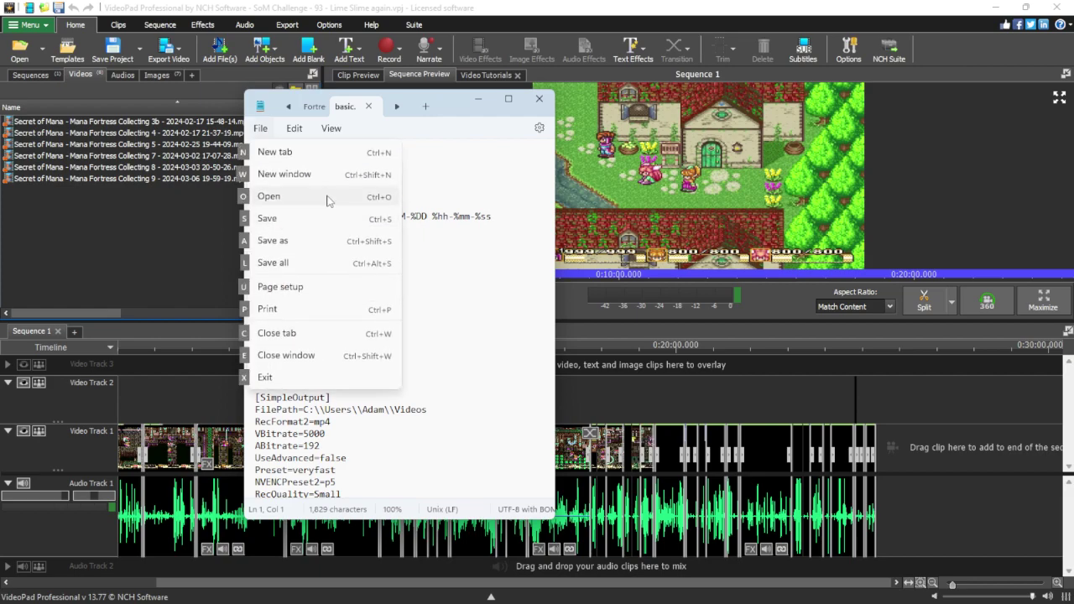
pyautogui.press('Right')
pyautogui.press('Right')
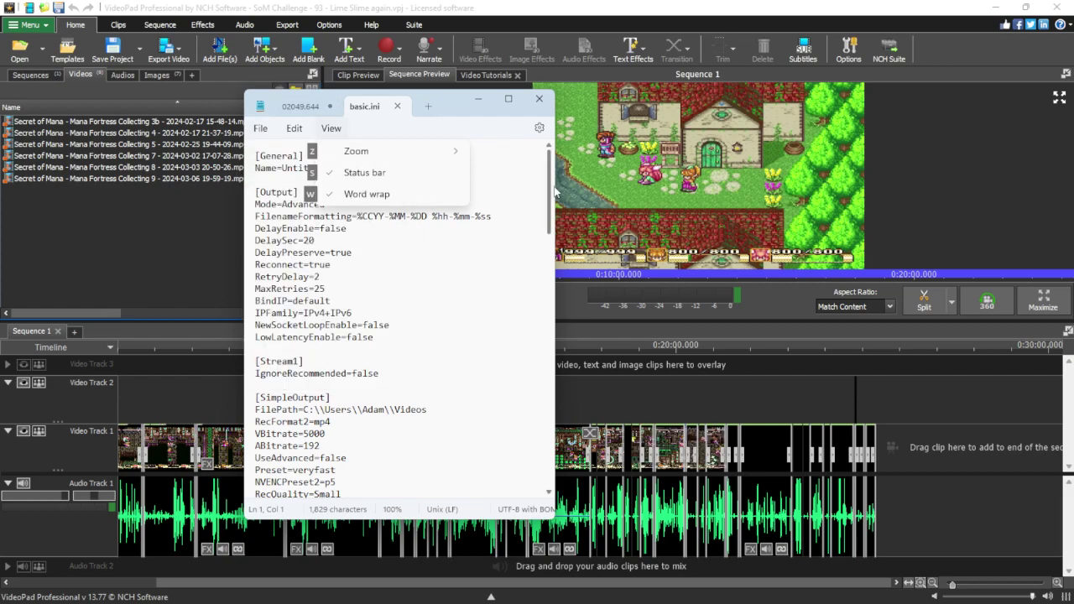
pyautogui.moveTo(555, 193); pyautogui.dragTo(1032, 227)
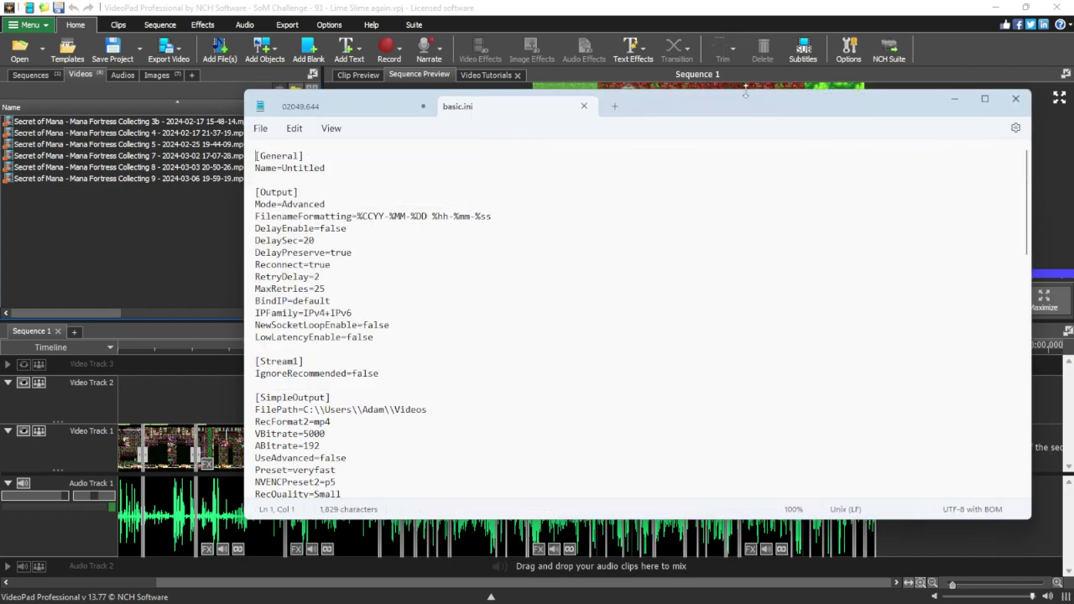
pyautogui.click(584, 105)
pyautogui.click(421, 106)
pyautogui.press('Return')
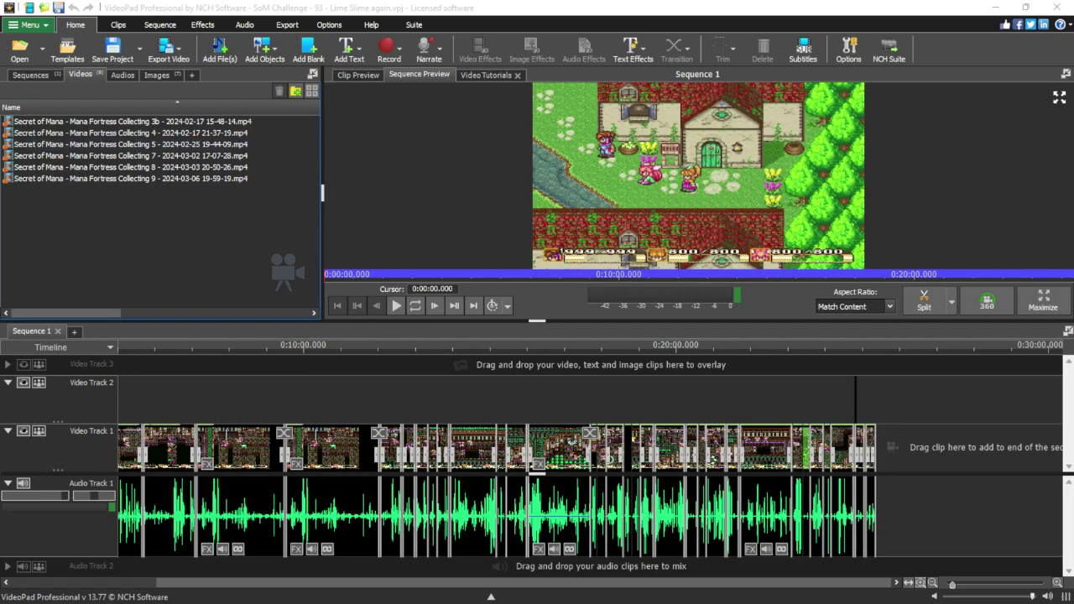
# Reopen Notepad, open Mana Fortress Collecting.txt, and review the Pt. 8 and Part 9 timestamp notes.
pyautogui.hotkey('alt', 'f')
pyautogui.press('Escape')
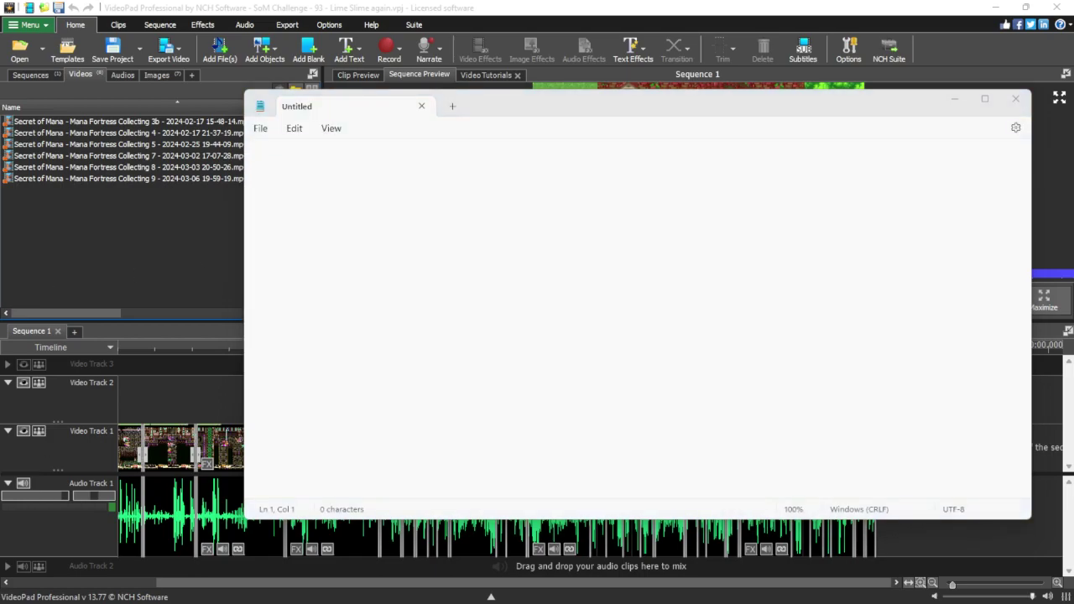
pyautogui.scroll(-10, 669, 251)
pyautogui.scroll(-20, 625, 323)
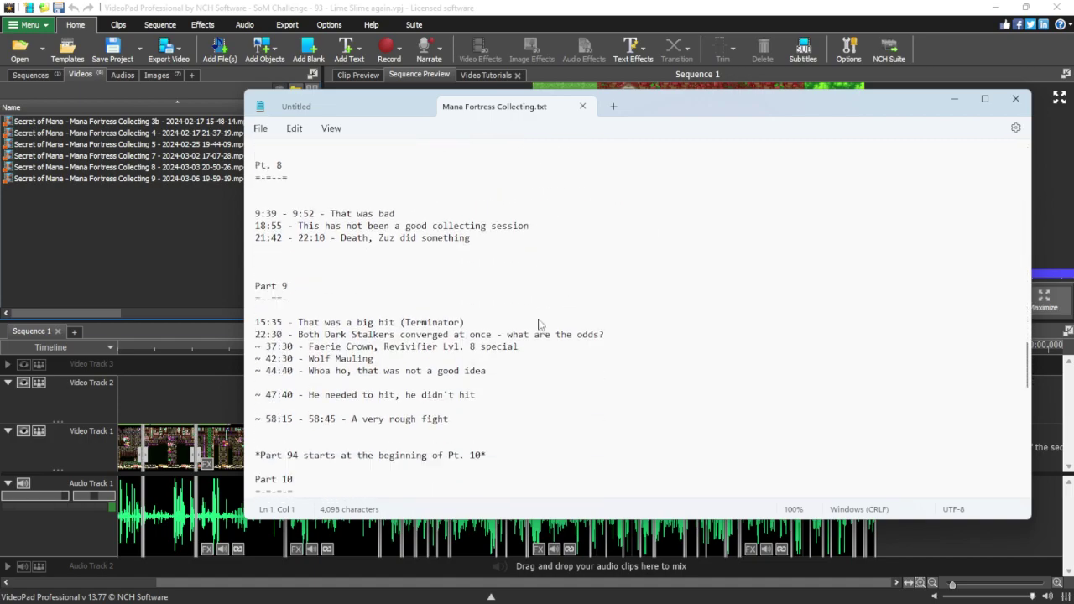
pyautogui.scroll(6, 539, 325)
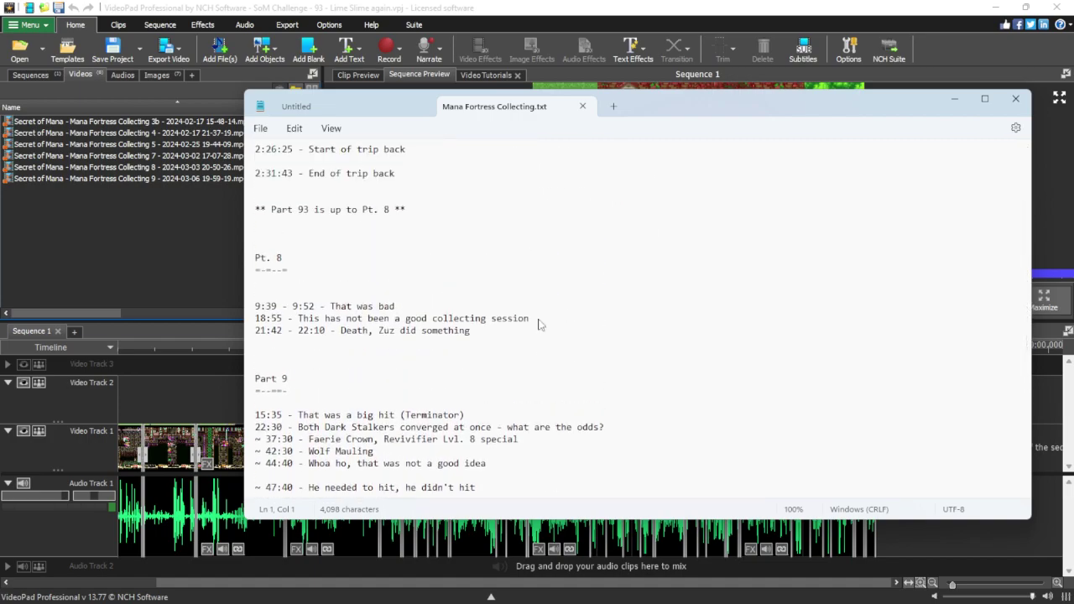
pyautogui.scroll(-6, 529, 298)
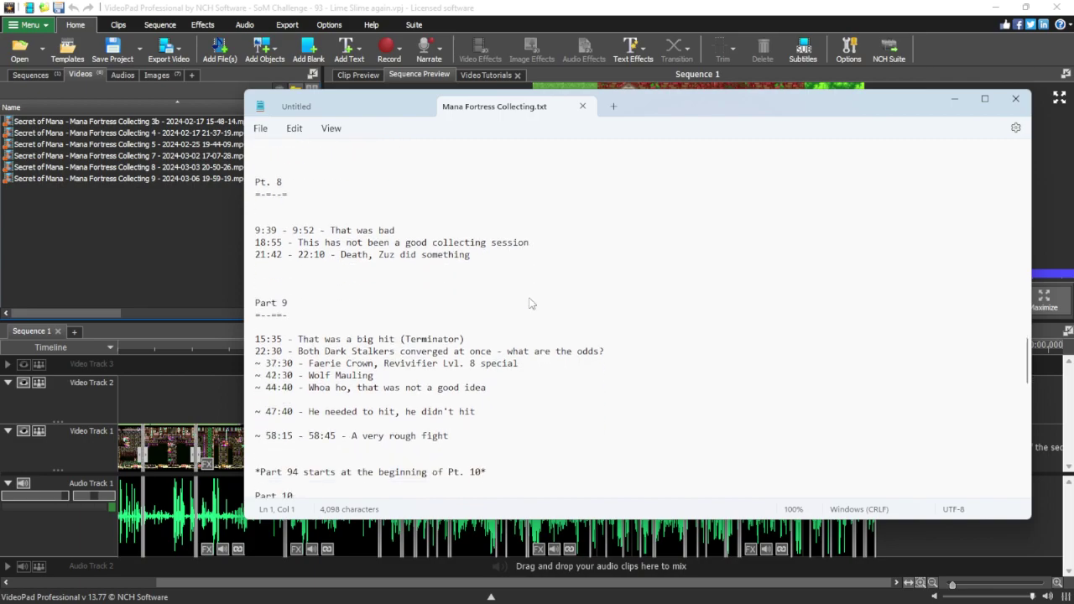
pyautogui.moveTo(496, 328); pyautogui.dragTo(252, 344)
pyautogui.click(560, 332)
pyautogui.scroll(-1, 495, 340)
pyautogui.scroll(-1, 496, 340)
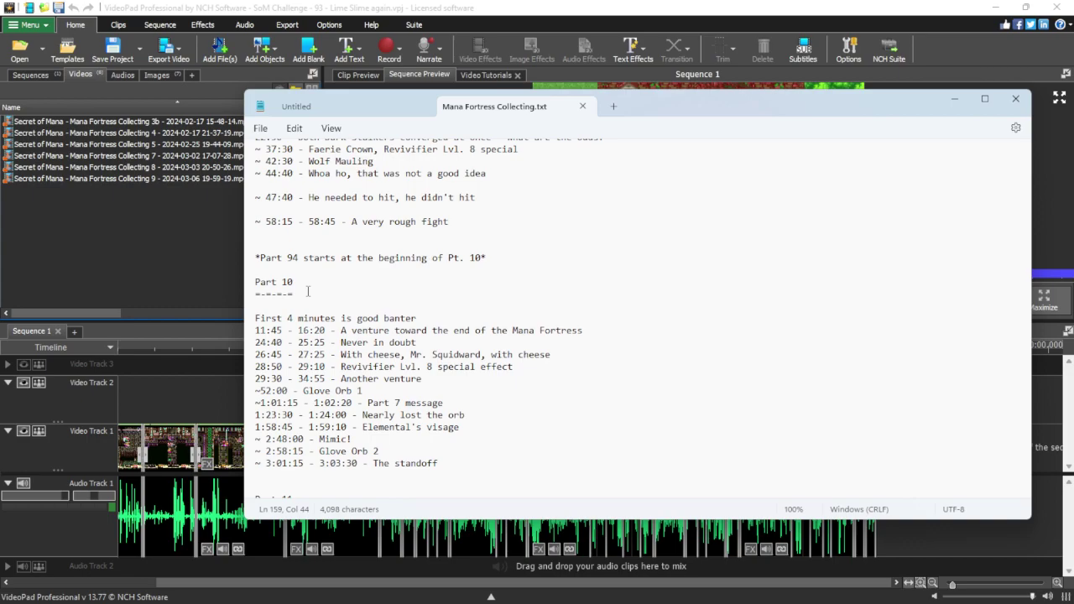
# Examine the Part 10 and Part 11 timestamp notes, highlighting the Part 10 entries from 11:45 through the standoff.
pyautogui.scroll(-2, 388, 273)
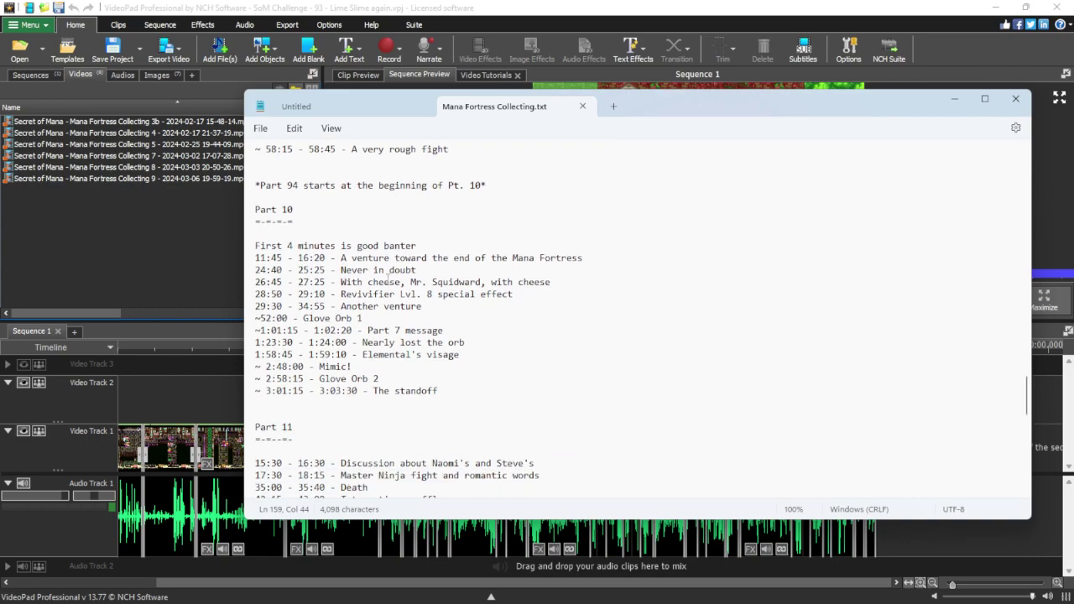
pyautogui.scroll(-5, 387, 274)
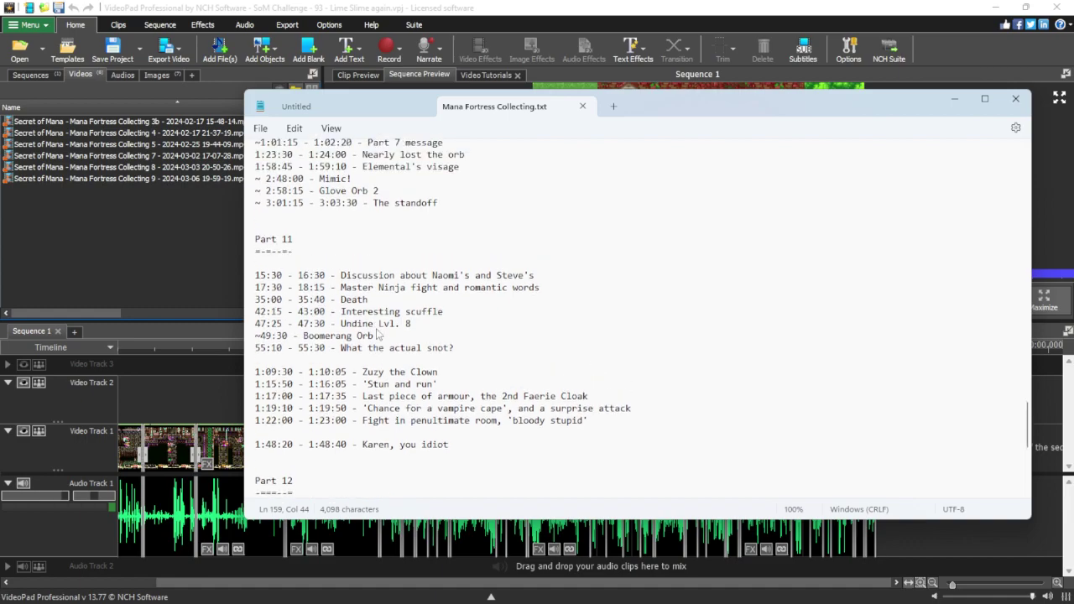
pyautogui.scroll(4, 378, 334)
pyautogui.moveTo(379, 307); pyautogui.dragTo(255, 246)
pyautogui.click(314, 174)
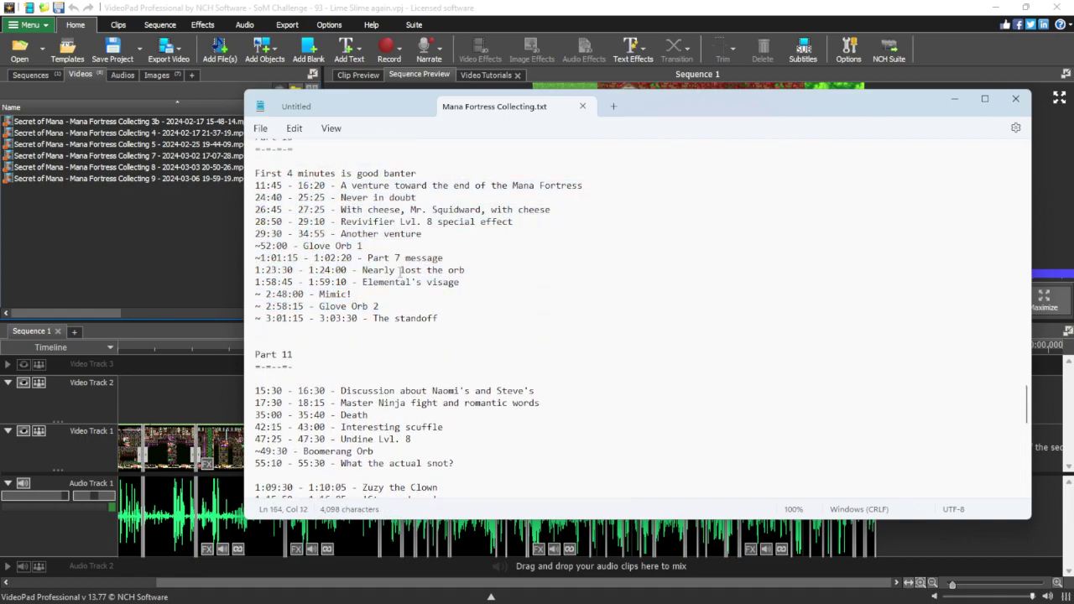
pyautogui.moveTo(449, 332); pyautogui.dragTo(250, 185)
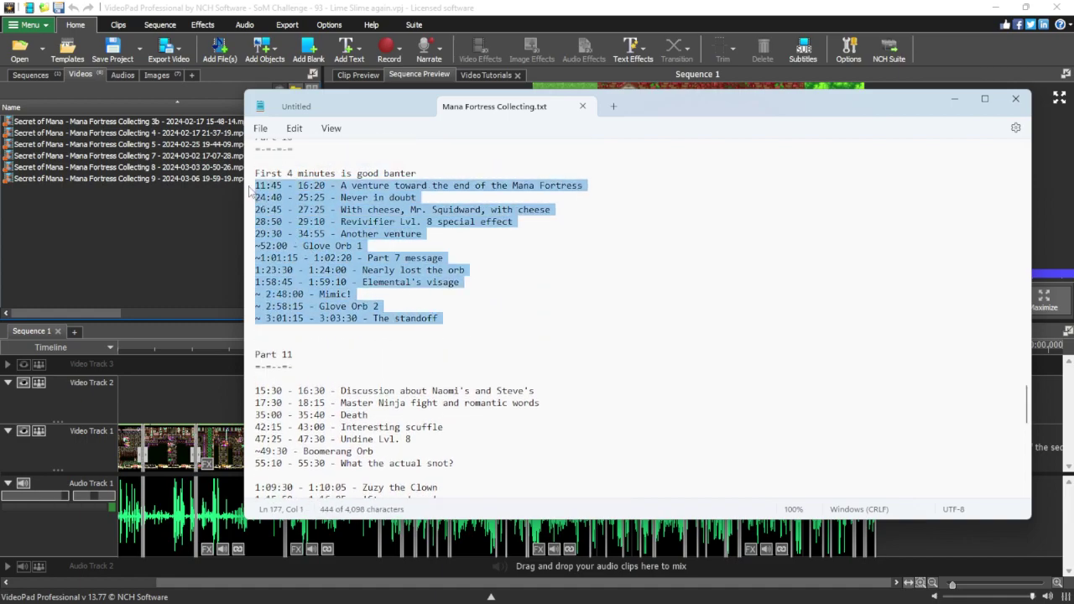
pyautogui.click(514, 308)
pyautogui.scroll(-3, 477, 309)
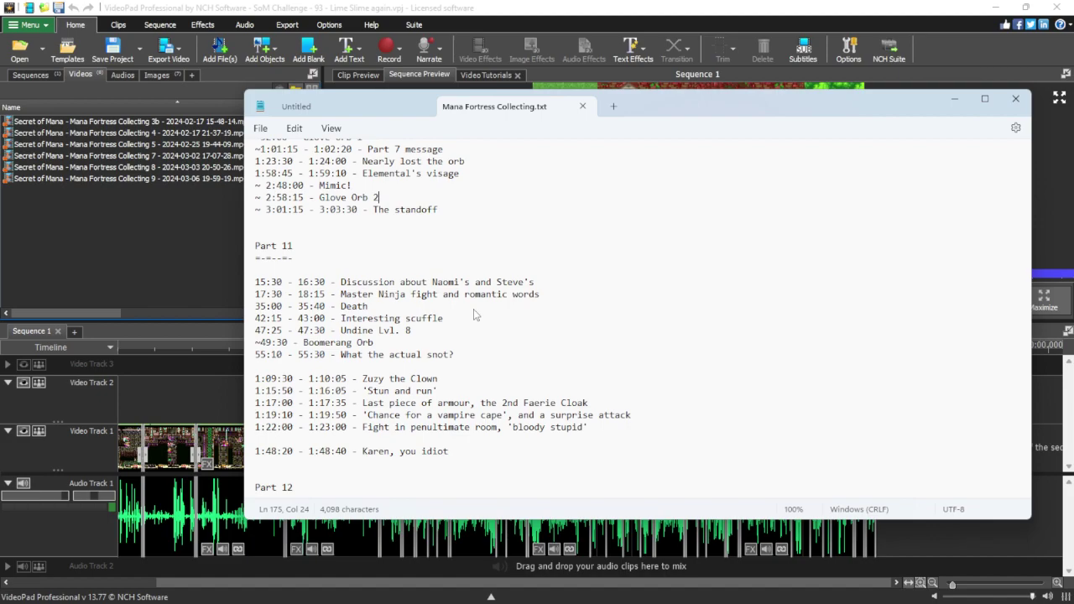
pyautogui.scroll(-3, 474, 309)
pyautogui.scroll(7, 474, 312)
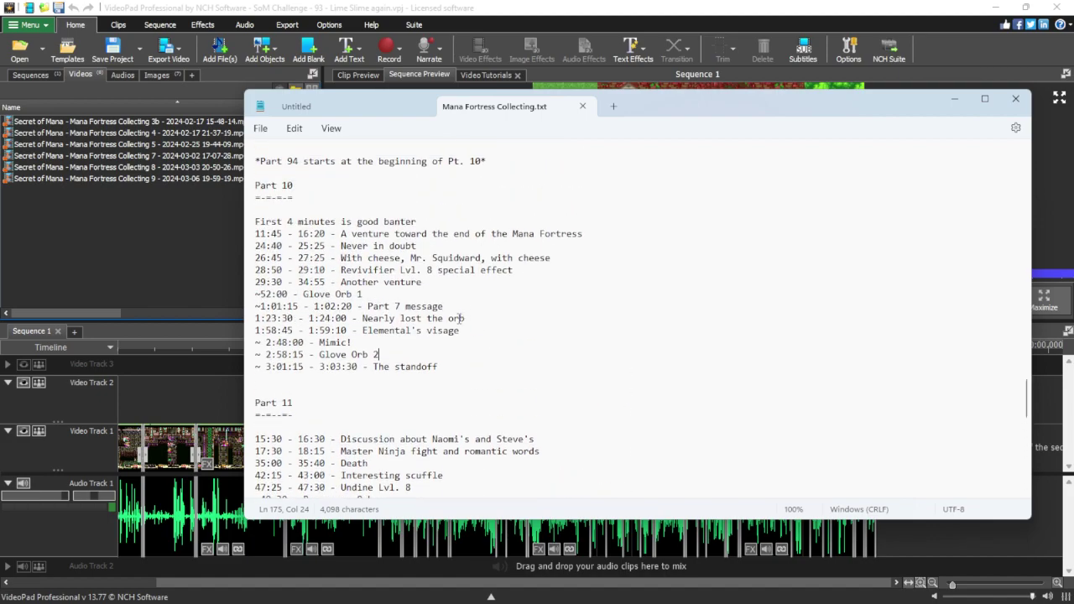
pyautogui.moveTo(459, 377); pyautogui.dragTo(266, 237)
# Look through the notes from Part 10 to Part 14, highlighting the line about the first 4 minutes.
pyautogui.scroll(-5, 340, 324)
pyautogui.scroll(-15, 339, 324)
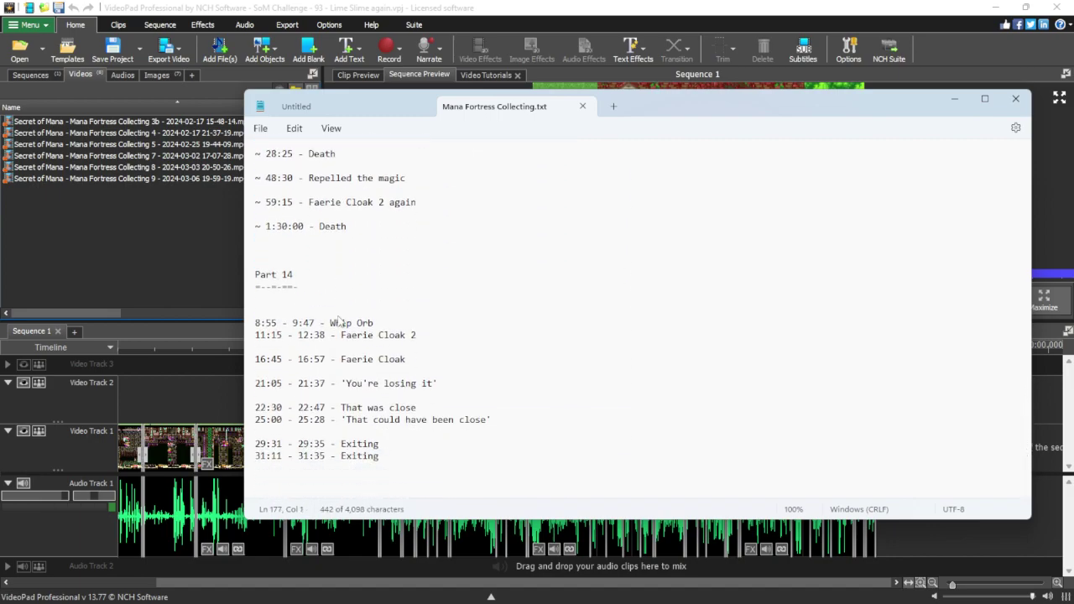
pyautogui.scroll(15, 329, 324)
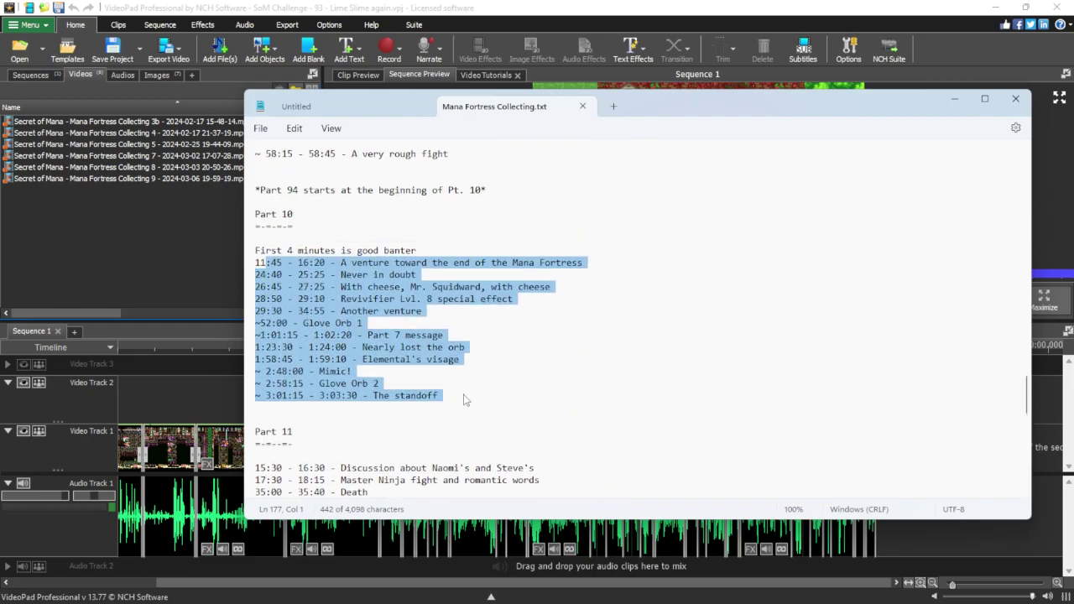
pyautogui.click(465, 395)
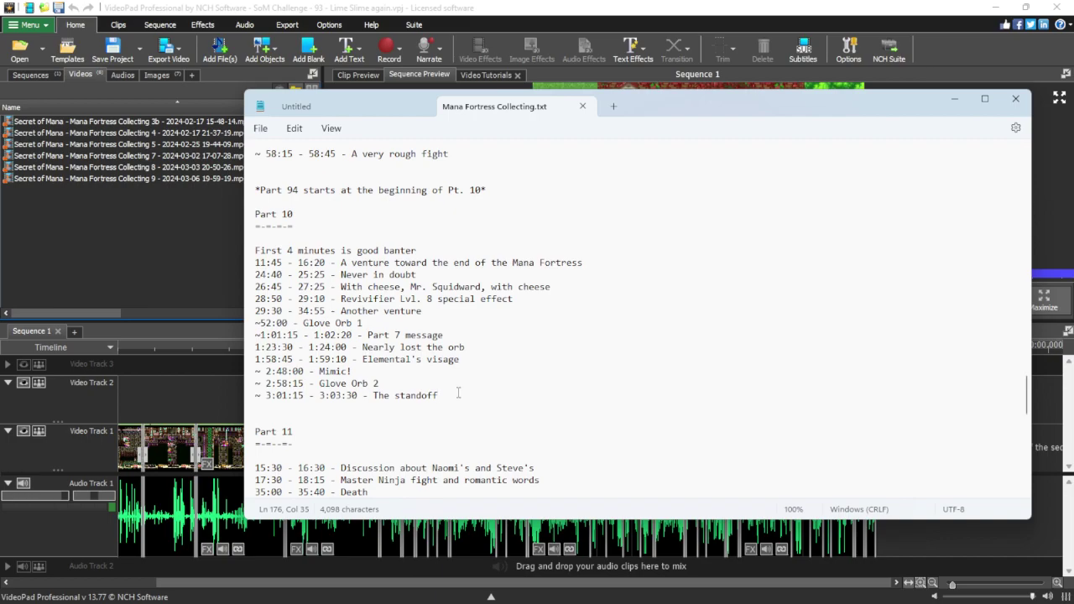
pyautogui.moveTo(426, 250); pyautogui.dragTo(233, 256)
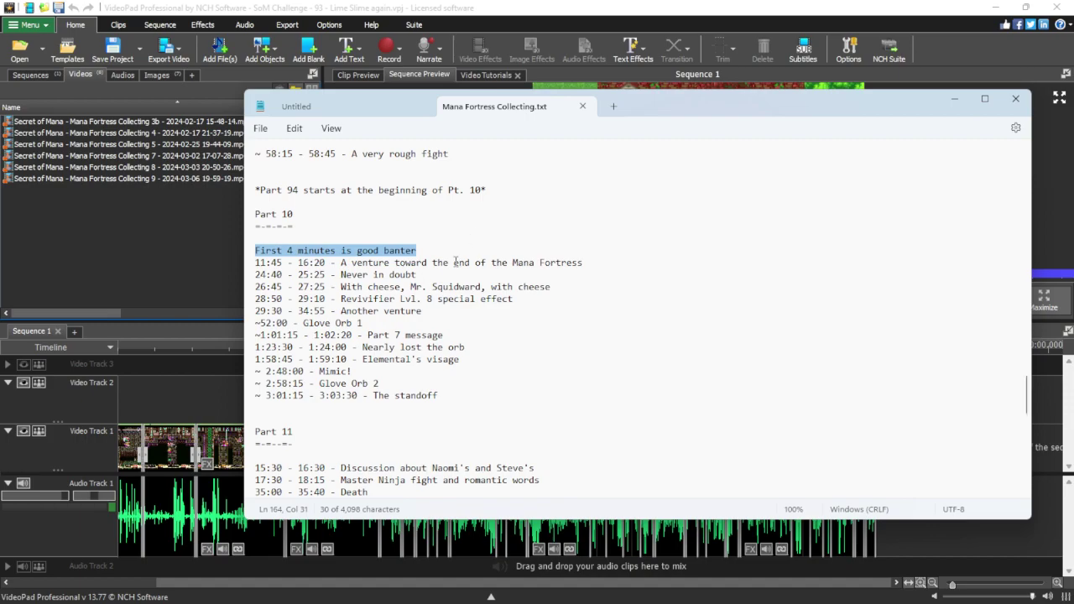
pyautogui.scroll(-8, 456, 263)
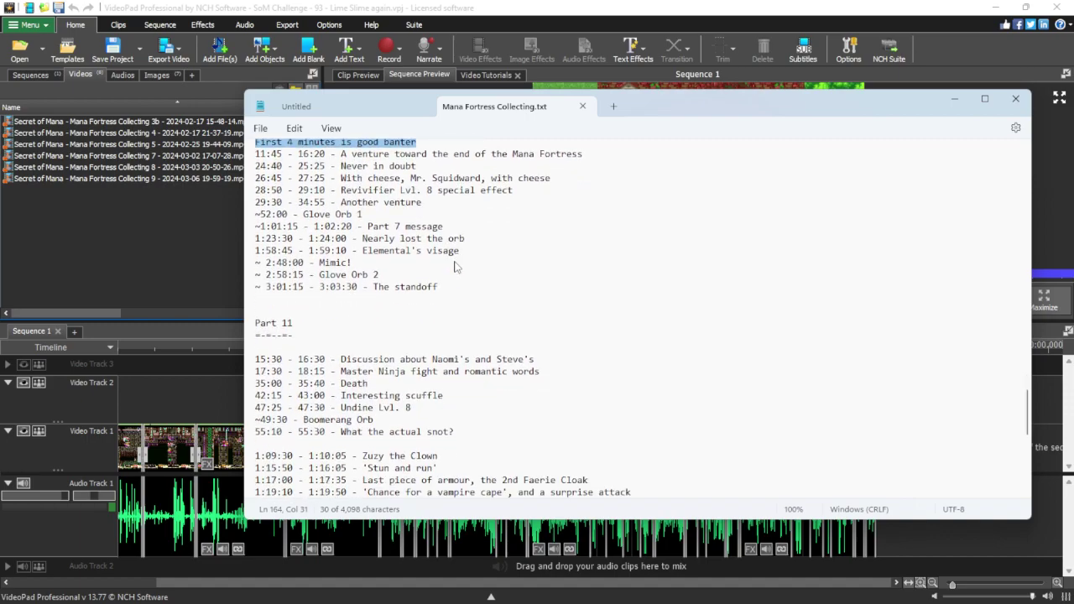
pyautogui.scroll(-9, 455, 265)
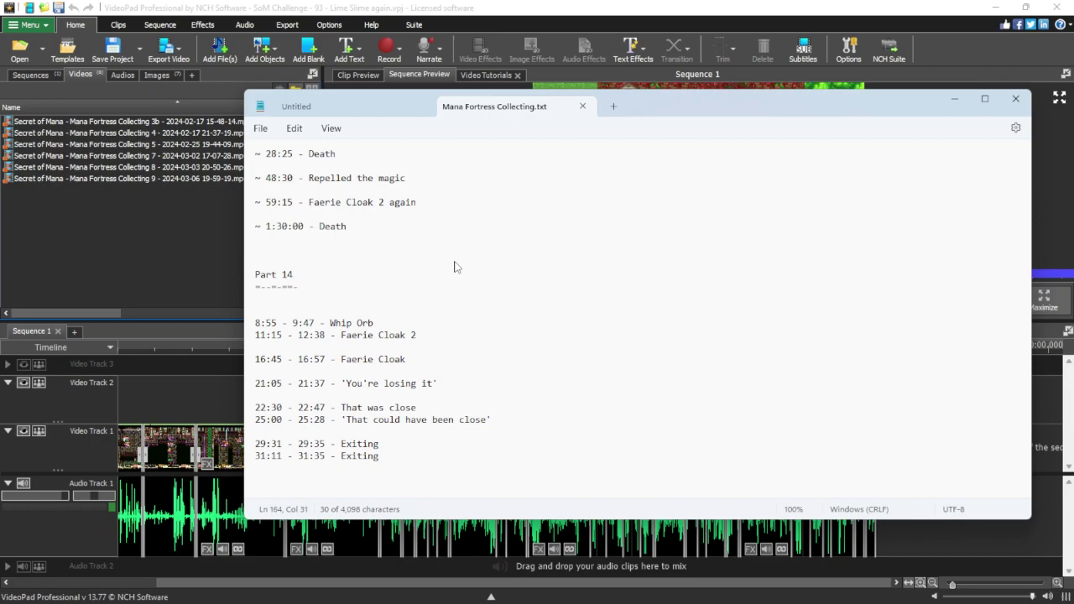
pyautogui.scroll(10, 455, 266)
pyautogui.scroll(6, 456, 267)
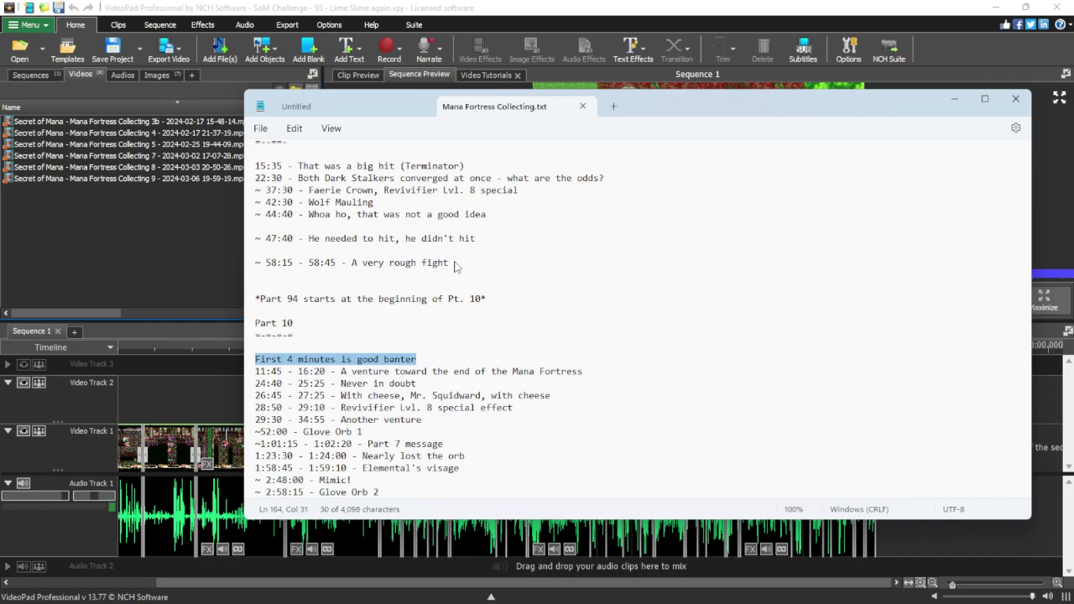
pyautogui.scroll(-4, 456, 267)
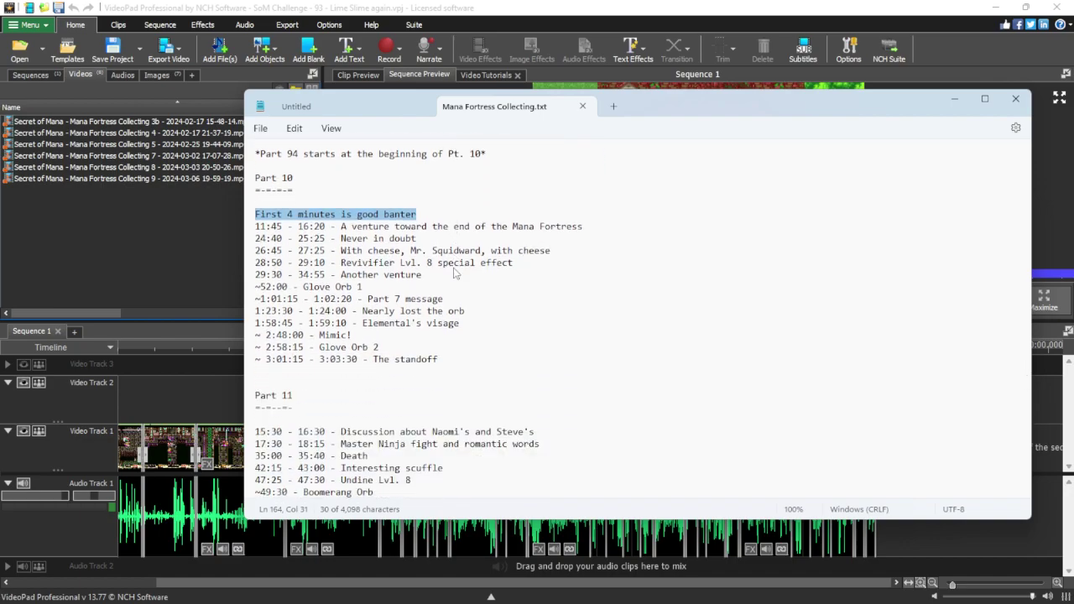
pyautogui.scroll(-15, 455, 274)
pyautogui.scroll(15, 453, 273)
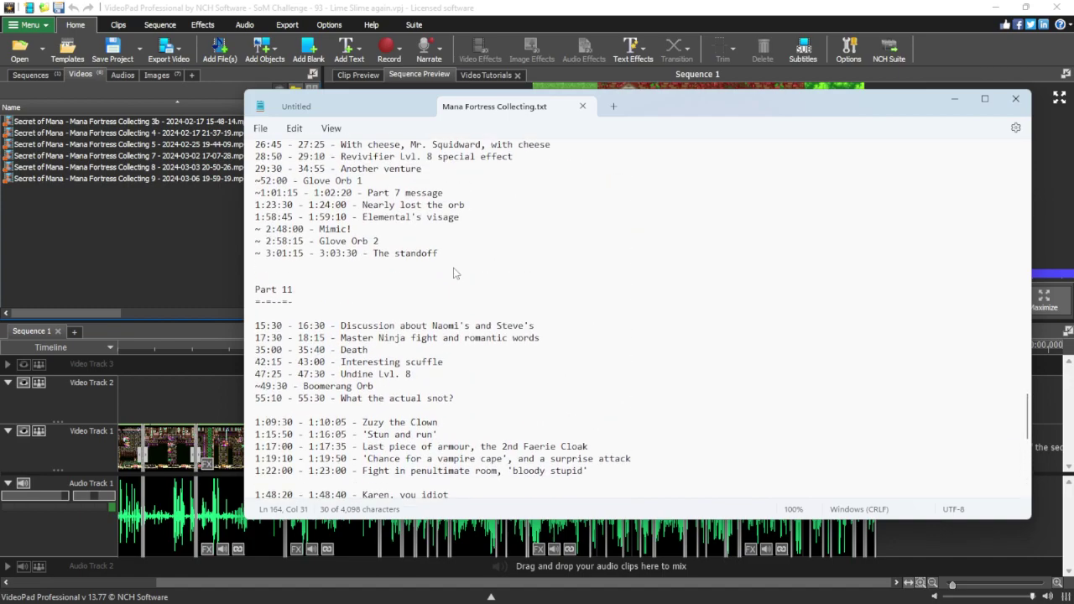
pyautogui.scroll(1, 455, 274)
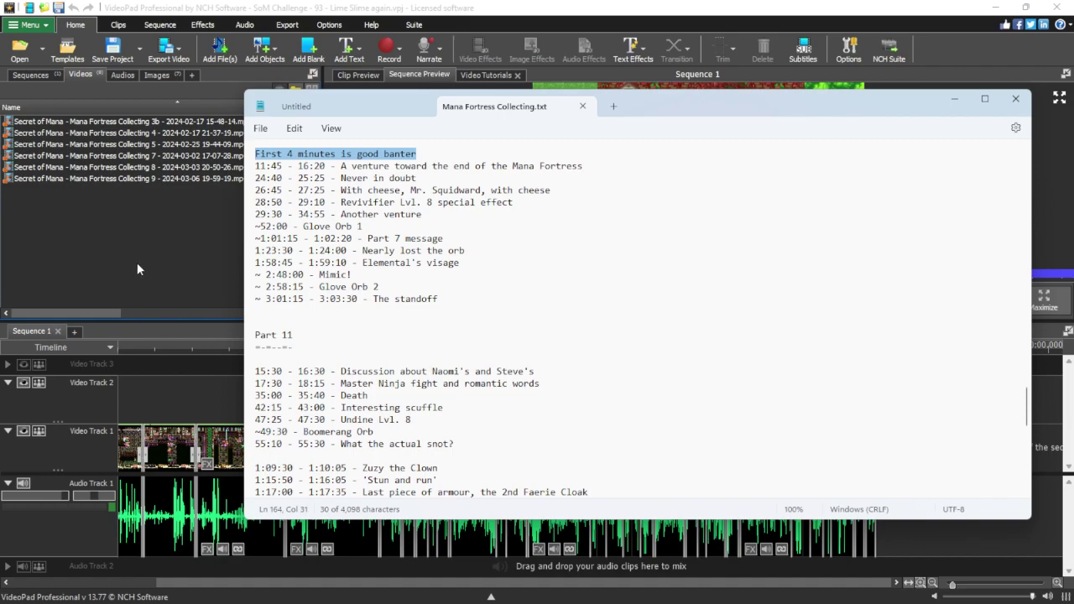
# Switch back to VideoPad, start saving the project under a new name, and change the episode number to 94.
pyautogui.click(142, 265)
pyautogui.click(30, 24)
pyautogui.moveTo(40, 42)
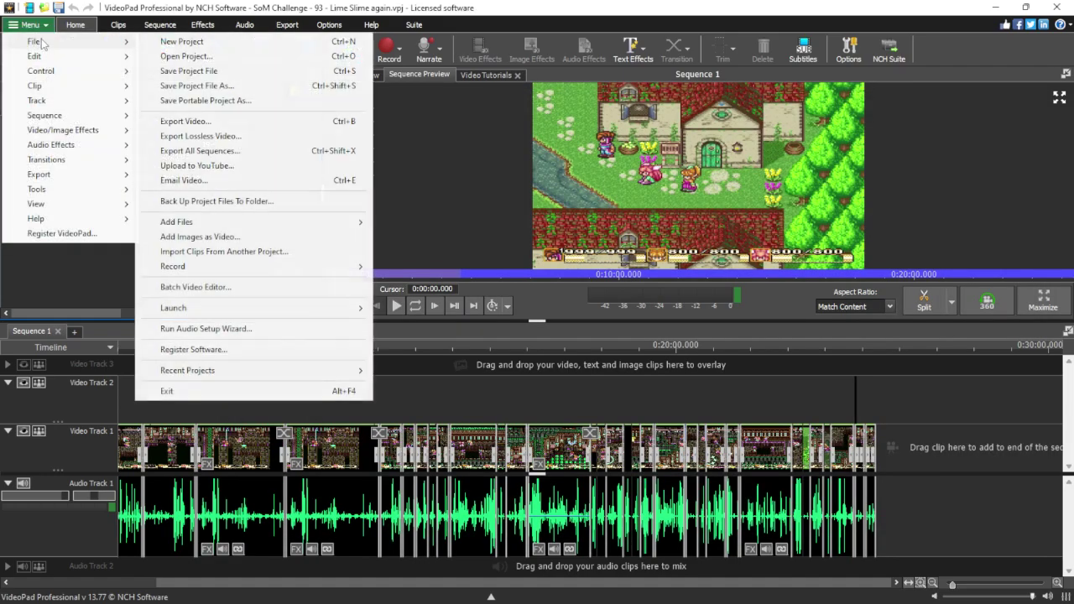
pyautogui.click(196, 85)
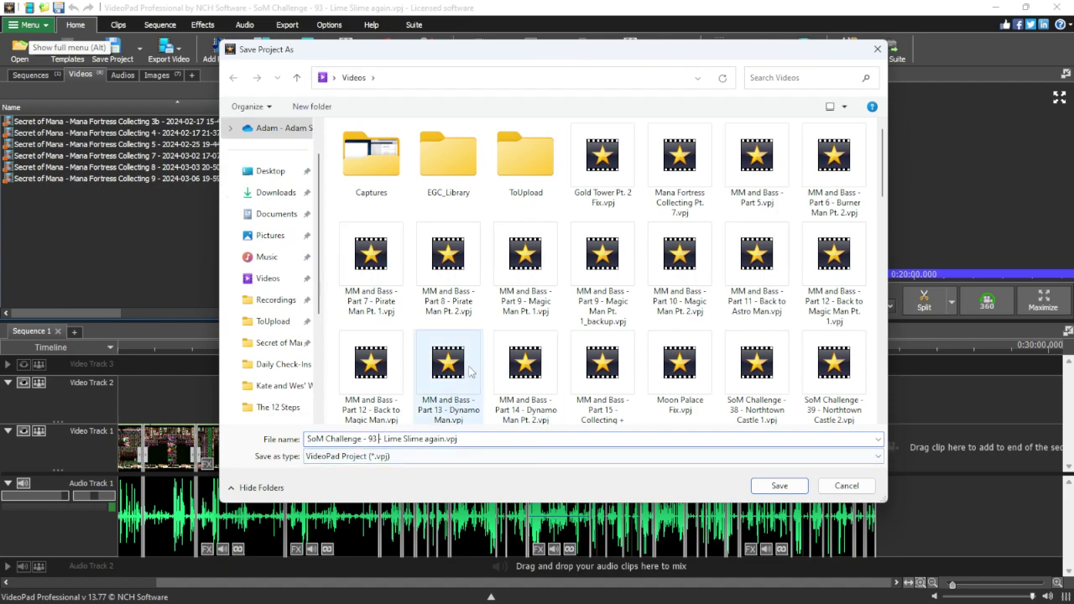
pyautogui.press('BackSpace')
pyautogui.write('4')
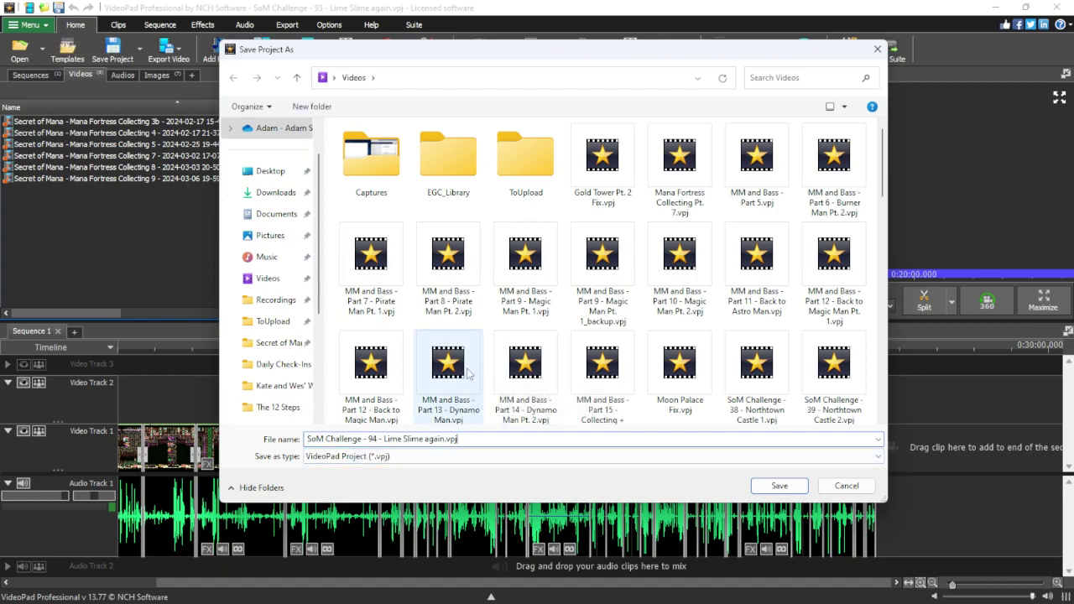
# Check the Mana Fortress notes and replace "Lime Slime again" in the project file name with "The Final Orbs".
pyautogui.press('Left')
pyautogui.press('Left')
pyautogui.press('Left')
pyautogui.press('Left')
pyautogui.hotkey('ctrl', 'shift', 'Left')
pyautogui.hotkey('ctrl', 'shift', 'Left')
pyautogui.hotkey('ctrl', 'shift', 'Left')
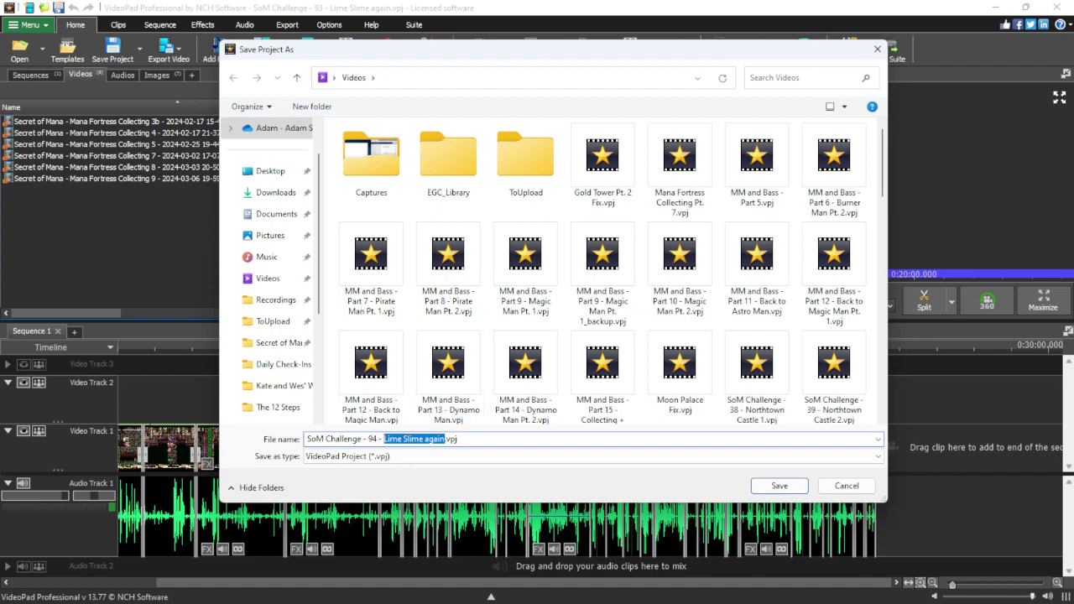
pyautogui.hotkey('alt', 'Tab')
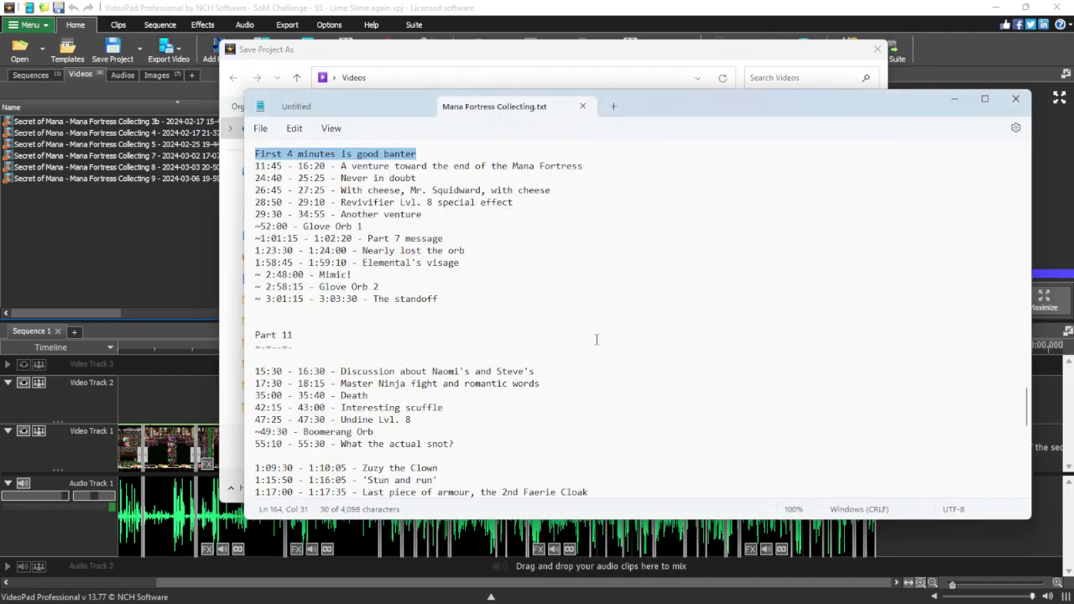
pyautogui.scroll(-5, 597, 339)
pyautogui.scroll(3, 811, 255)
pyautogui.hotkey('alt', 'Tab')
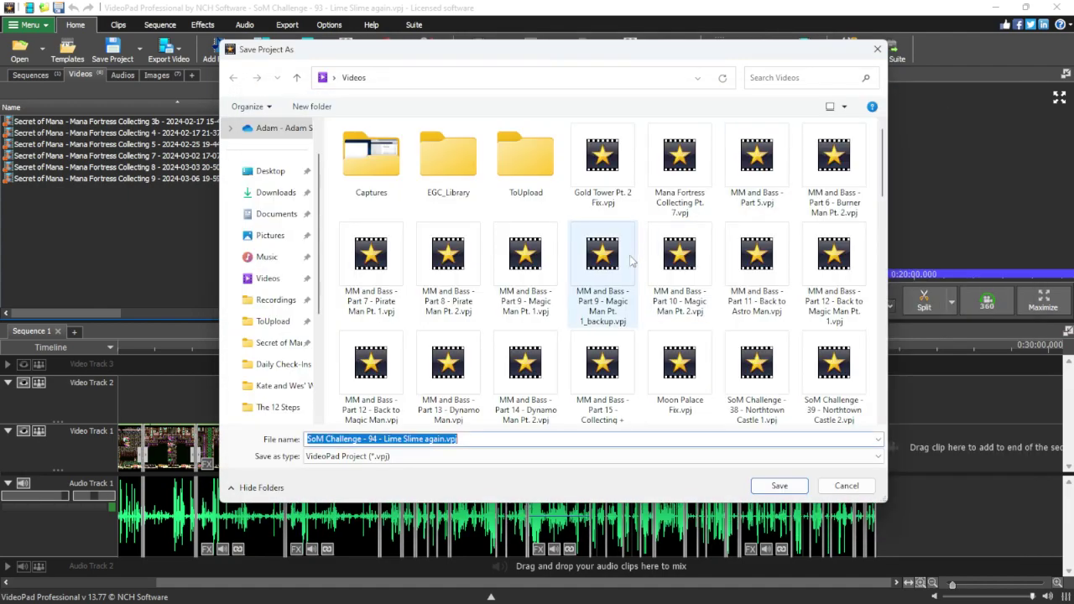
pyautogui.moveTo(444, 439); pyautogui.dragTo(384, 439)
pyautogui.write('The Final Orbs')
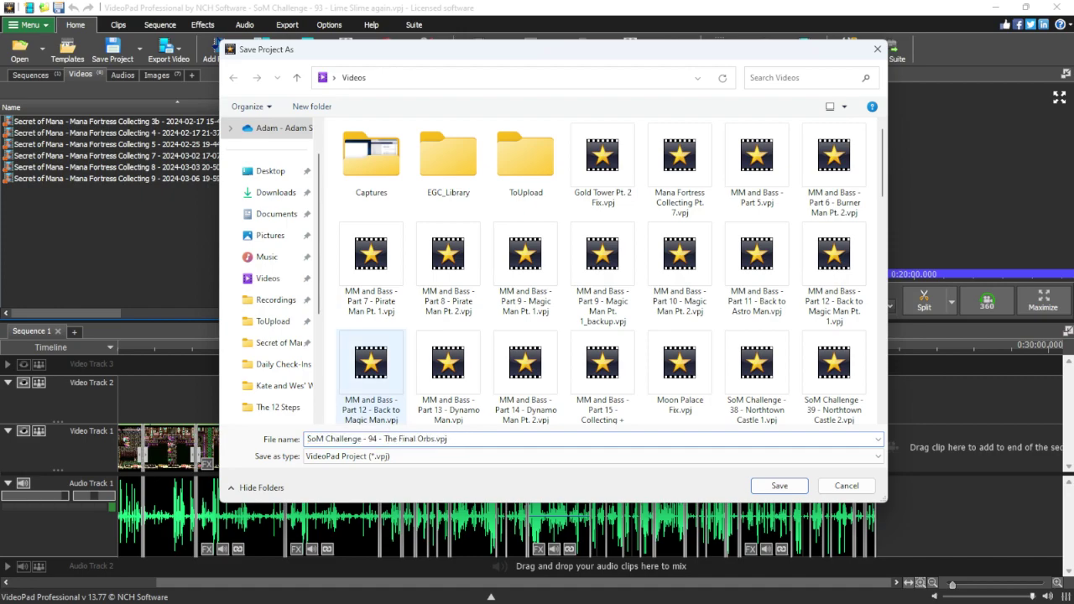
# Save the project as SoM Challenge - 94 - The Final Orbs.vpj and import the Mana Fortress Collecting 10 recording from the challenge folder.
pyautogui.press('Return')
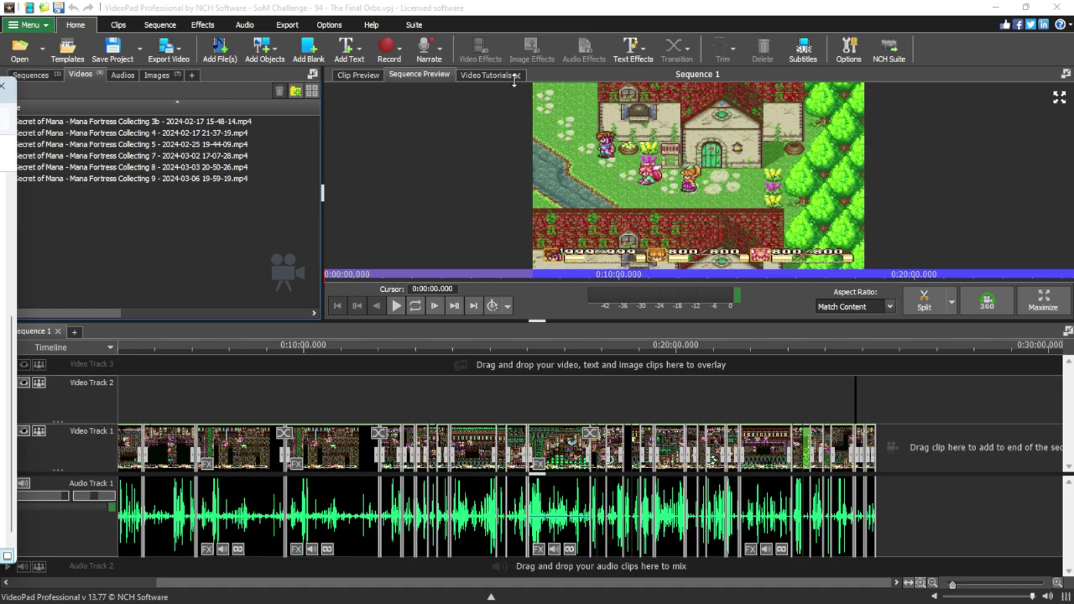
pyautogui.moveTo(2, 101); pyautogui.dragTo(606, 88)
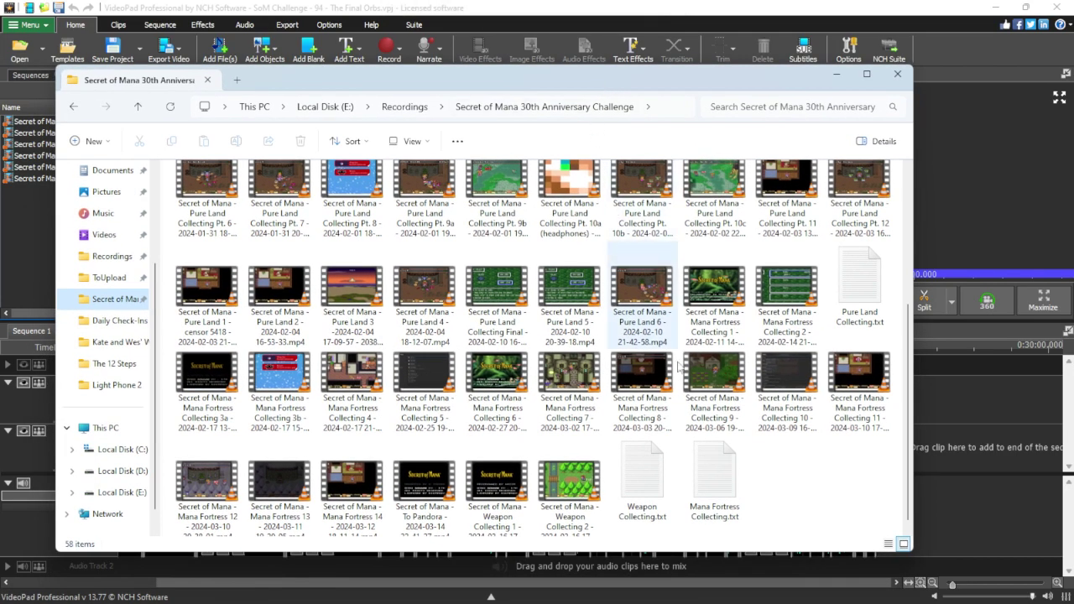
pyautogui.click(773, 408)
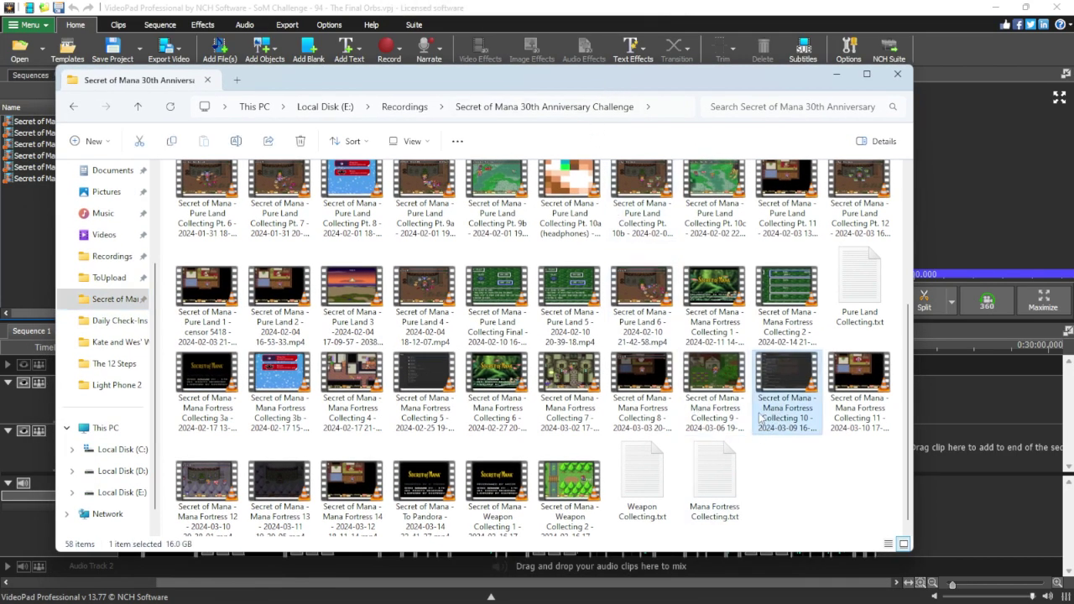
pyautogui.click(374, 488)
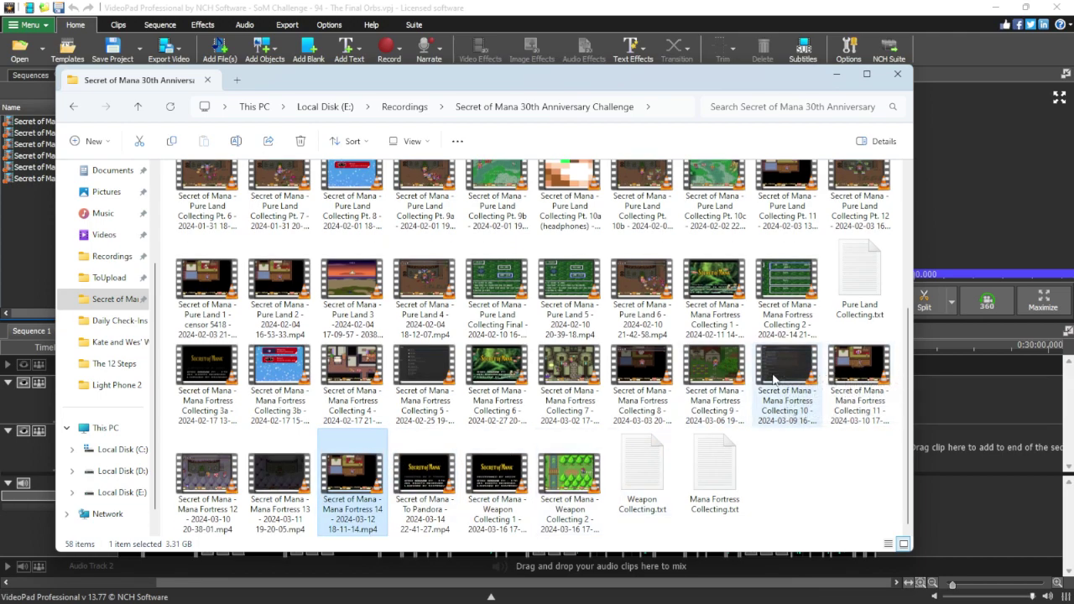
pyautogui.keyDown('shift'); pyautogui.click(772, 378); pyautogui.keyUp('shift')
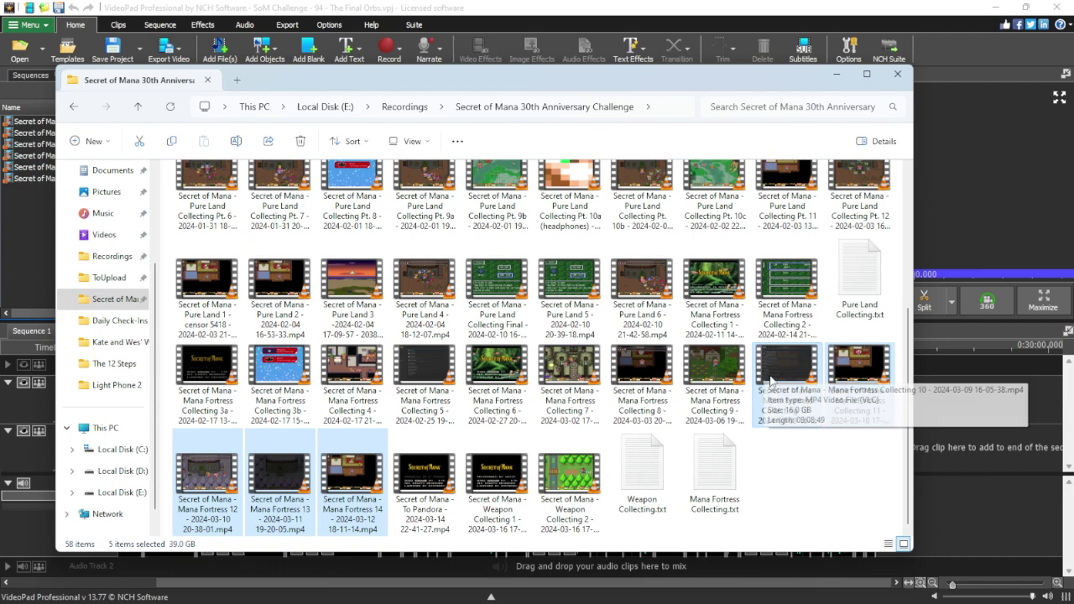
pyautogui.click(765, 379)
pyautogui.moveTo(765, 379); pyautogui.dragTo(33, 221)
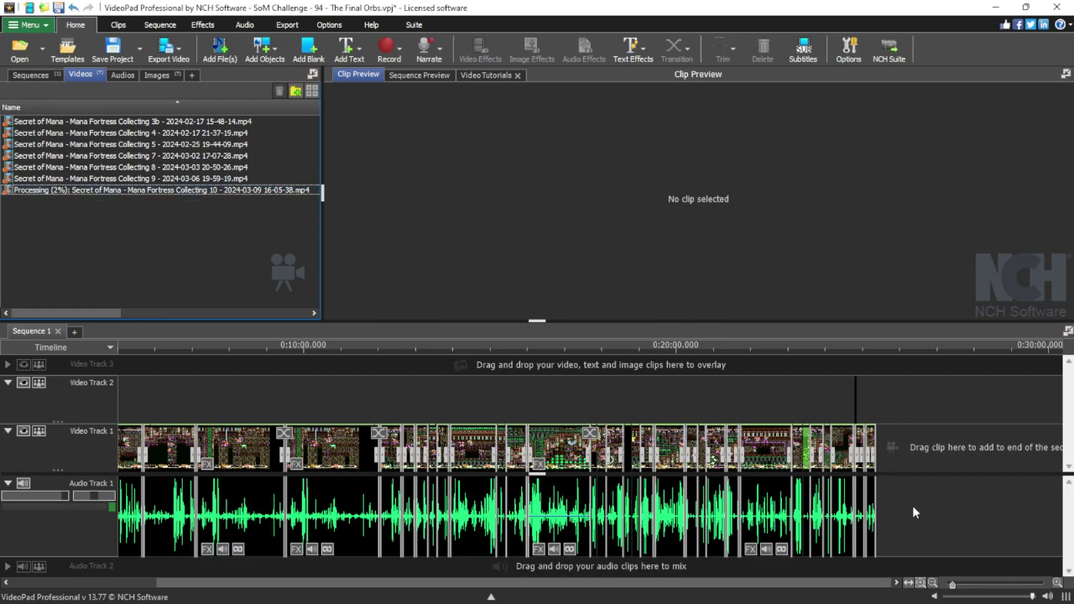
# Delete all the previous episode's video and audio clips from the Sequence 1 timeline.
pyautogui.moveTo(911, 509); pyautogui.dragTo(118, 394)
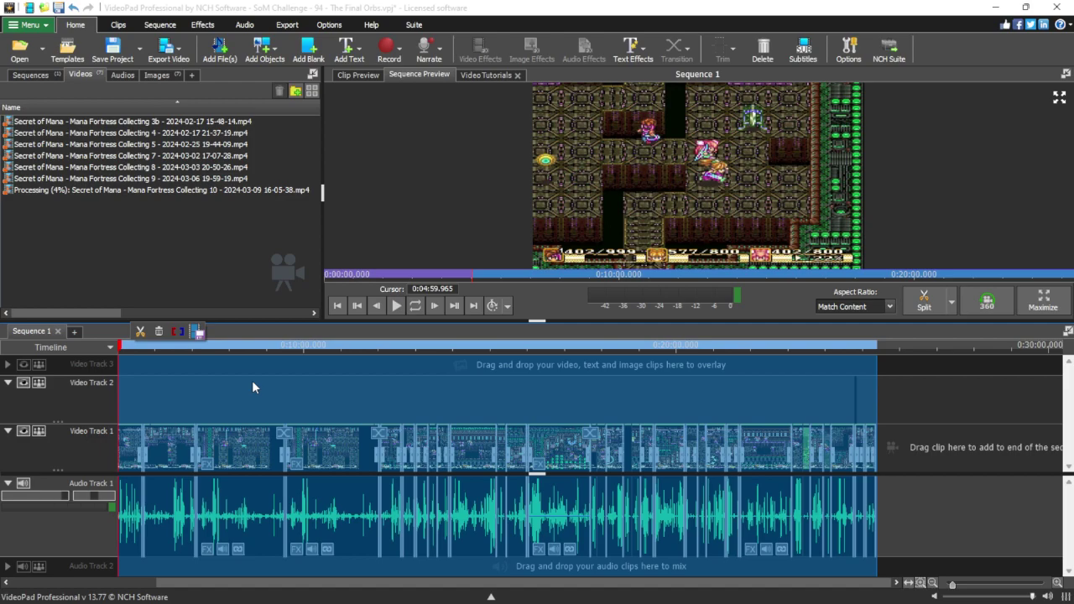
pyautogui.press('Delete')
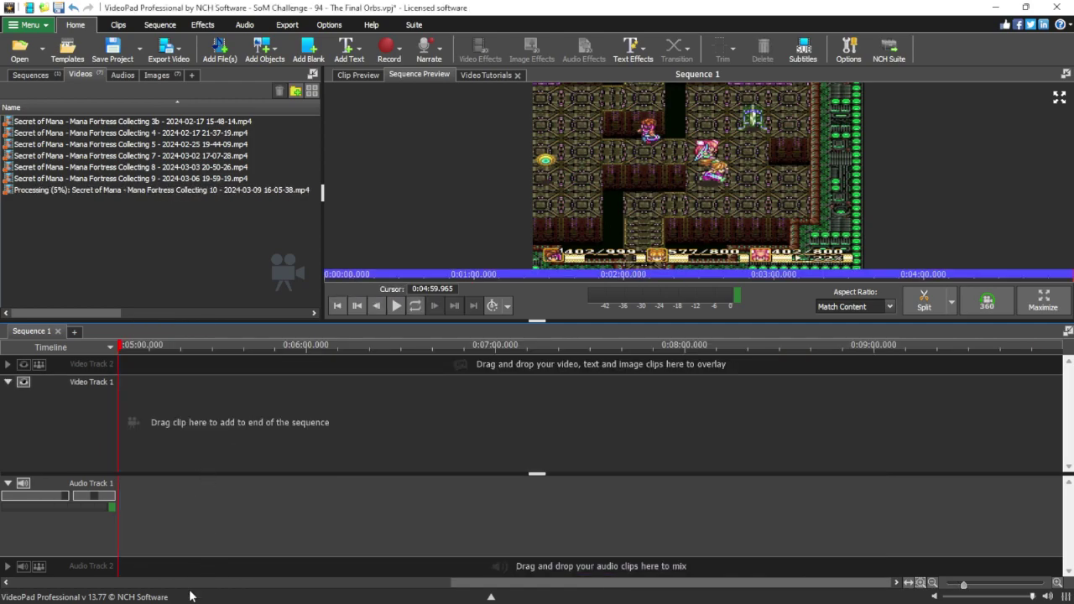
pyautogui.hotkey('ctrl', 'z')
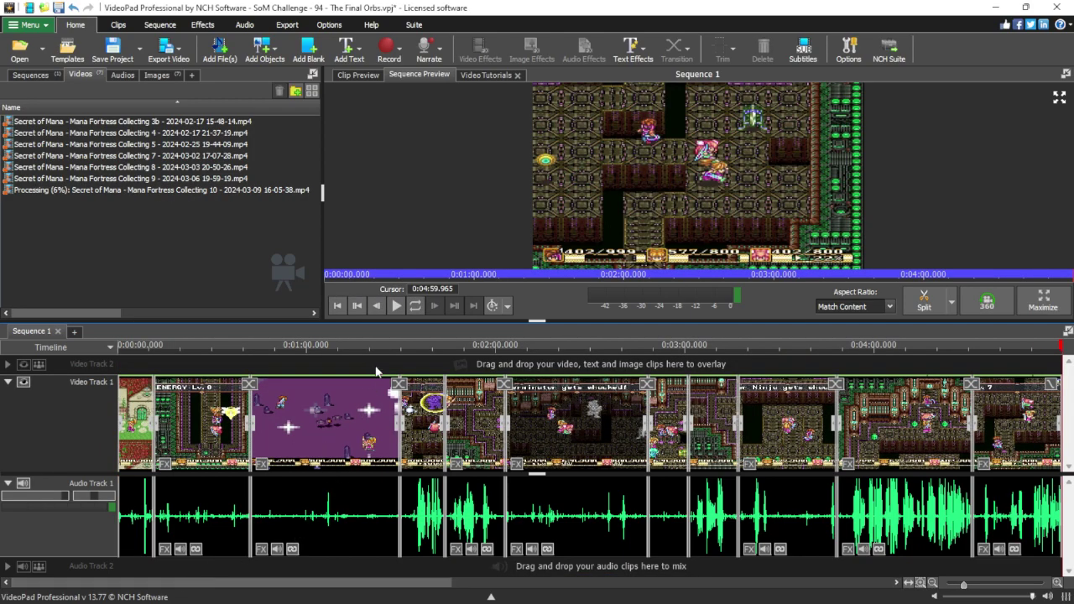
pyautogui.scroll(-1, 845, 395)
pyautogui.scroll(-1, 845, 395)
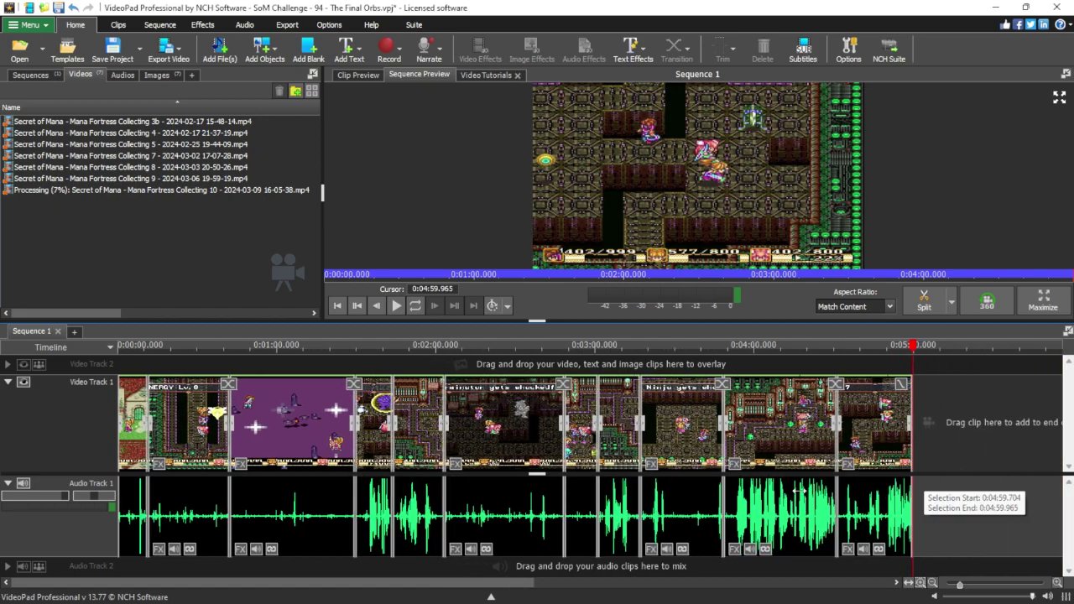
pyautogui.hotkey('ctrl', 'a')
pyautogui.press('Delete')
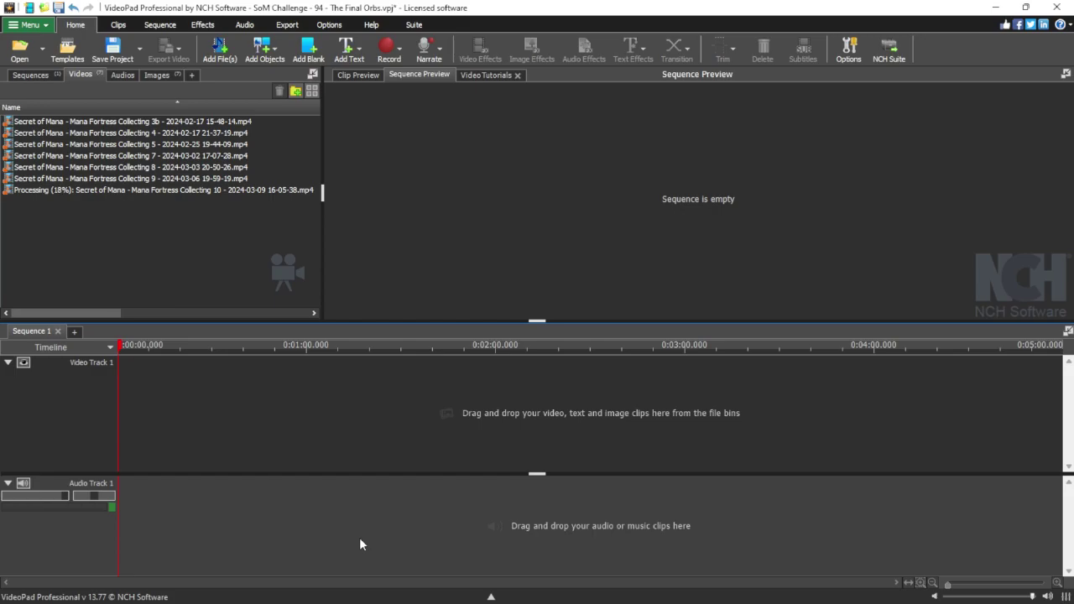
# Remove the old Mana Fortress Collecting 3b to 9 recordings from the project's video files, keeping only Collecting 10.
pyautogui.click(134, 191)
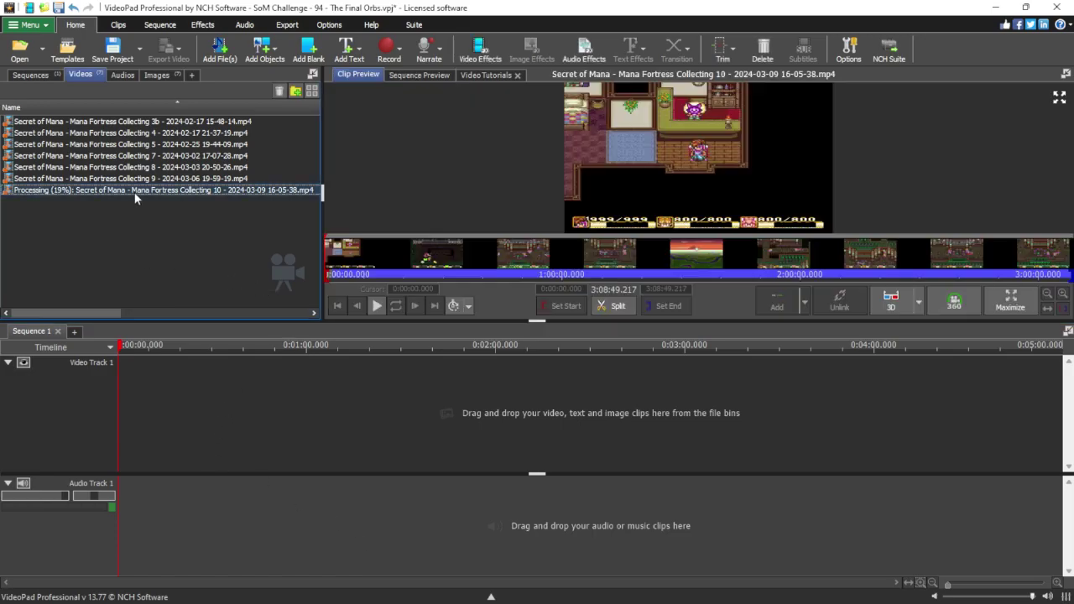
pyautogui.click(147, 177)
pyautogui.hotkey('ctrl', 'a')
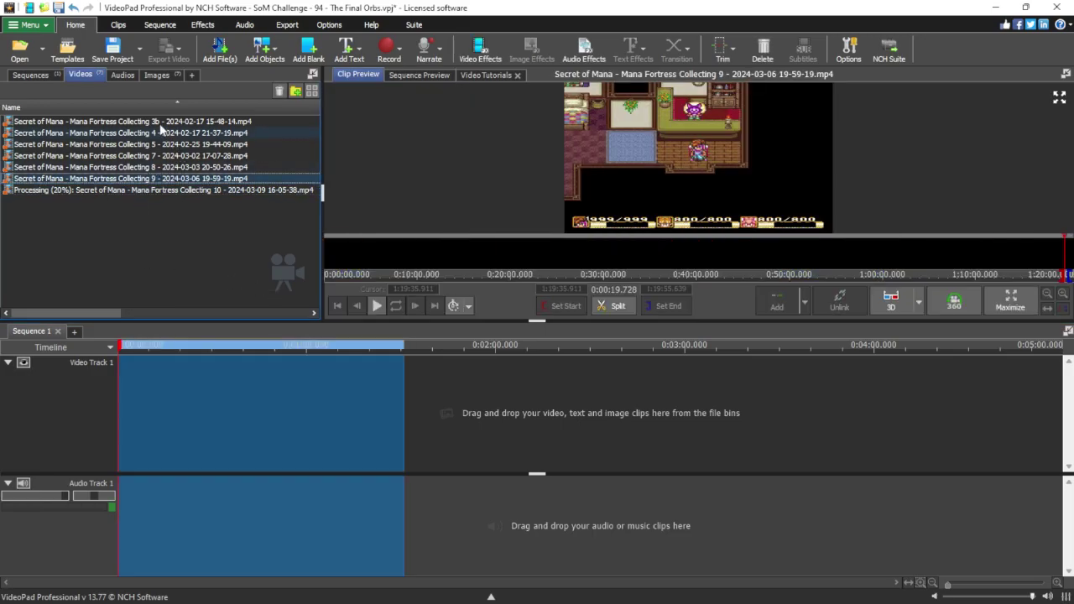
pyautogui.press('Delete')
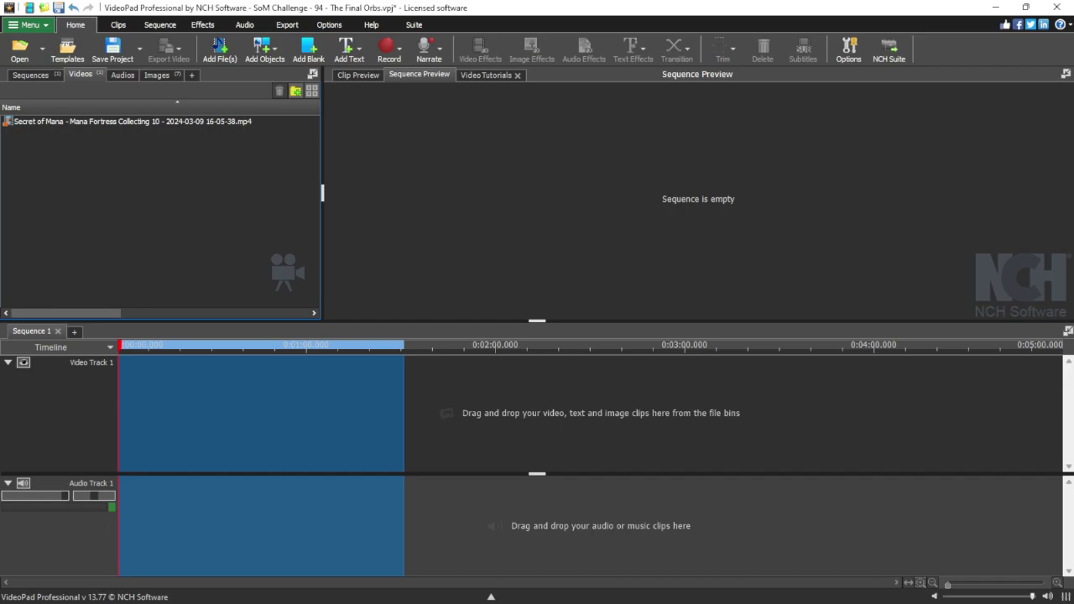
# Switch to the recordings folder and preview Mana Fortress Collecting 10 and 11 in VLC, skipping to about 25 minutes in Collecting 11.
pyautogui.hotkey('alt', 'Tab')
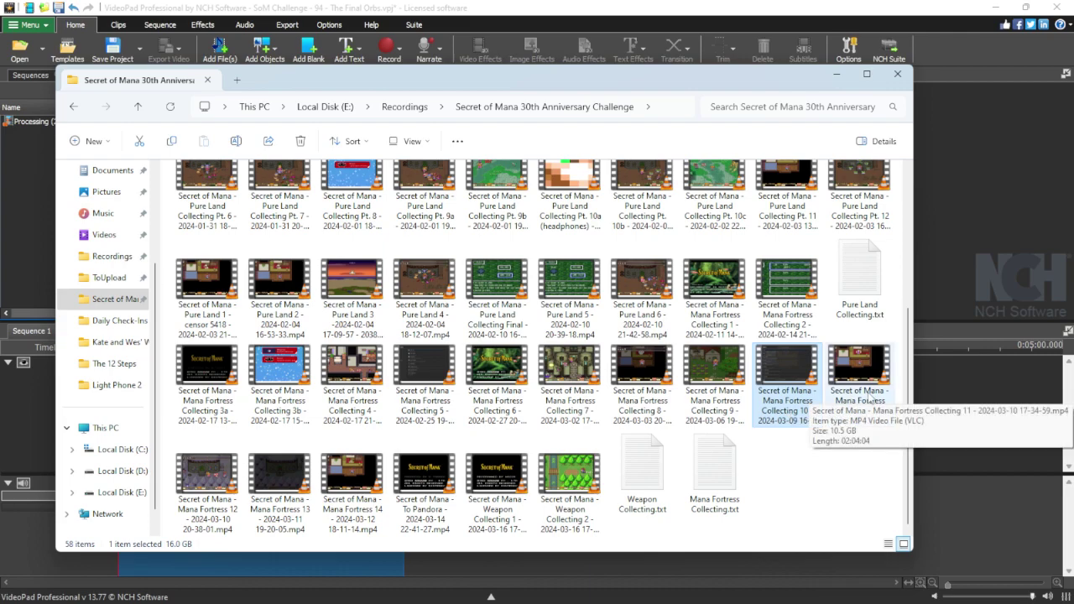
pyautogui.doubleClick(772, 391)
pyautogui.click(1056, 7)
pyautogui.click(873, 365)
pyautogui.doubleClick(872, 365)
pyautogui.click(243, 575)
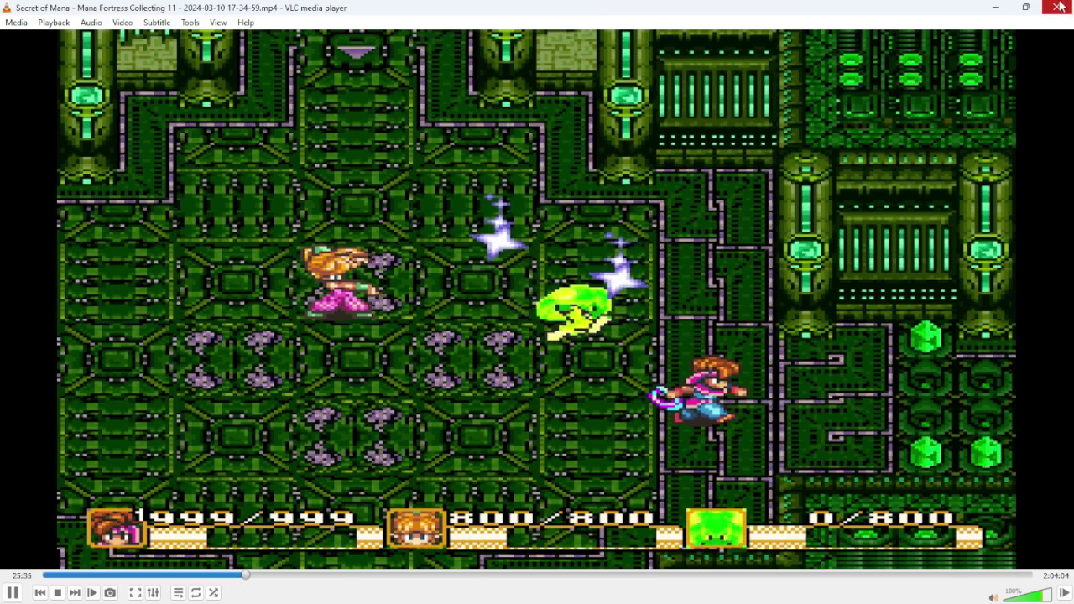
pyautogui.click(1060, 6)
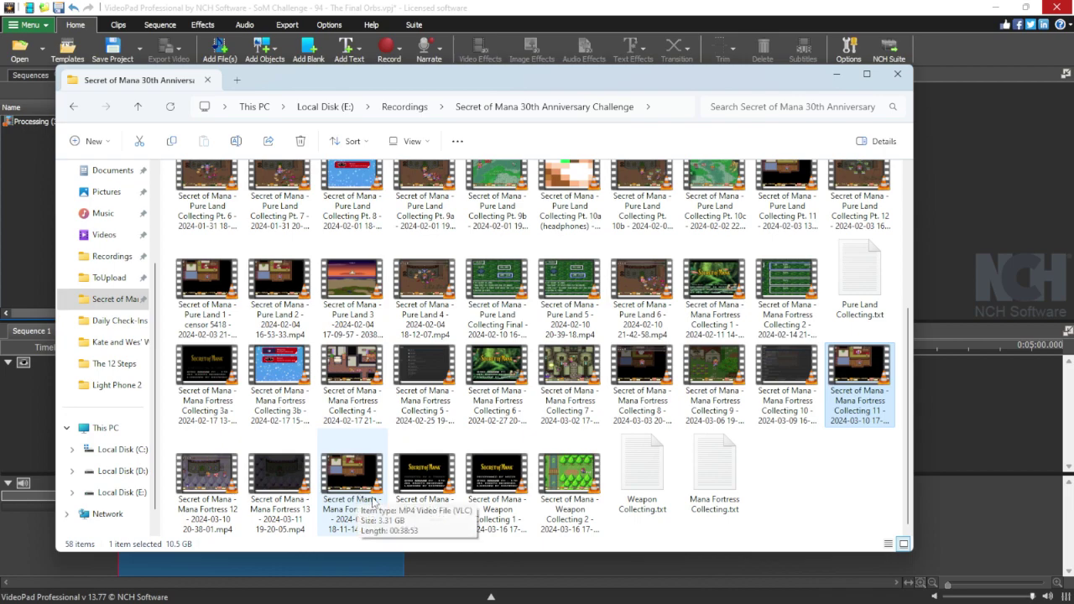
# Look through the recordings in the Secret of Mana 30th Anniversary Challenge folder and its Pre-Grand Palace subfolder.
pyautogui.click(830, 471)
pyautogui.scroll(3, 831, 472)
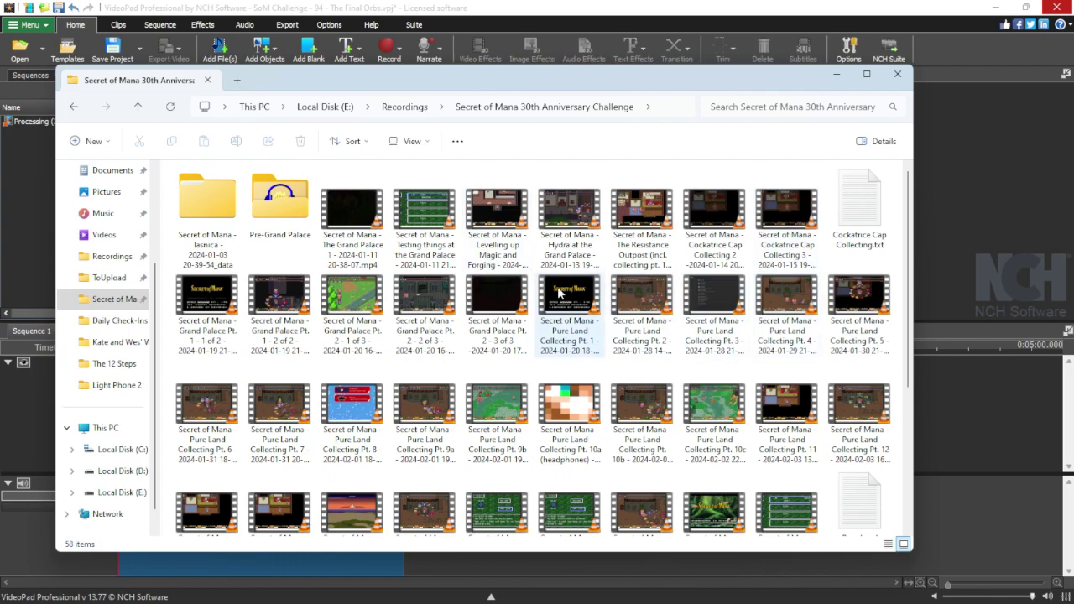
pyautogui.scroll(-3, 558, 294)
pyautogui.scroll(3, 554, 294)
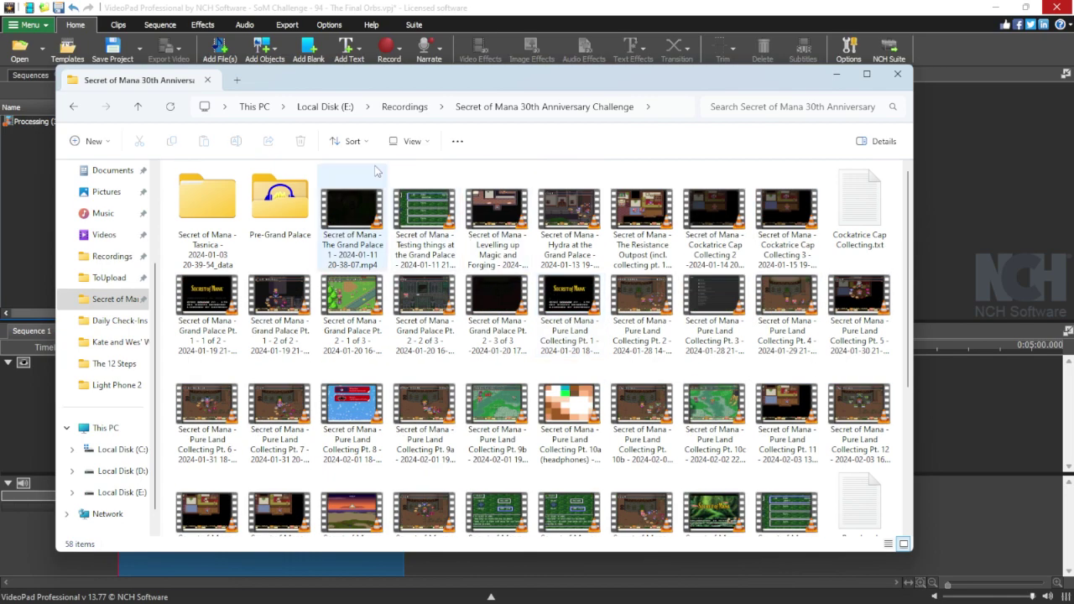
pyautogui.doubleClick(305, 209)
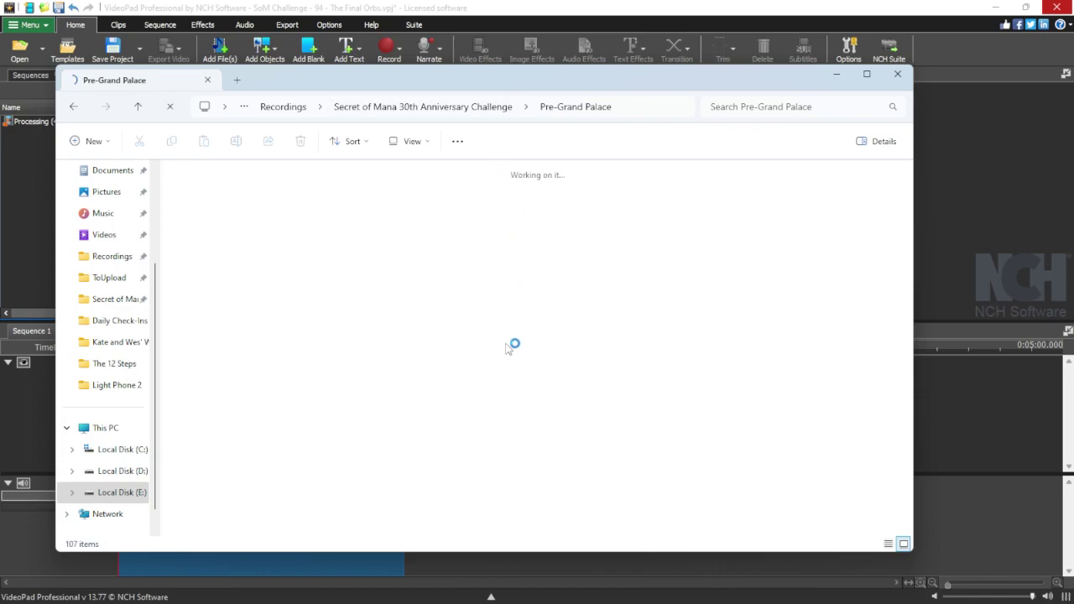
pyautogui.scroll(-10, 504, 349)
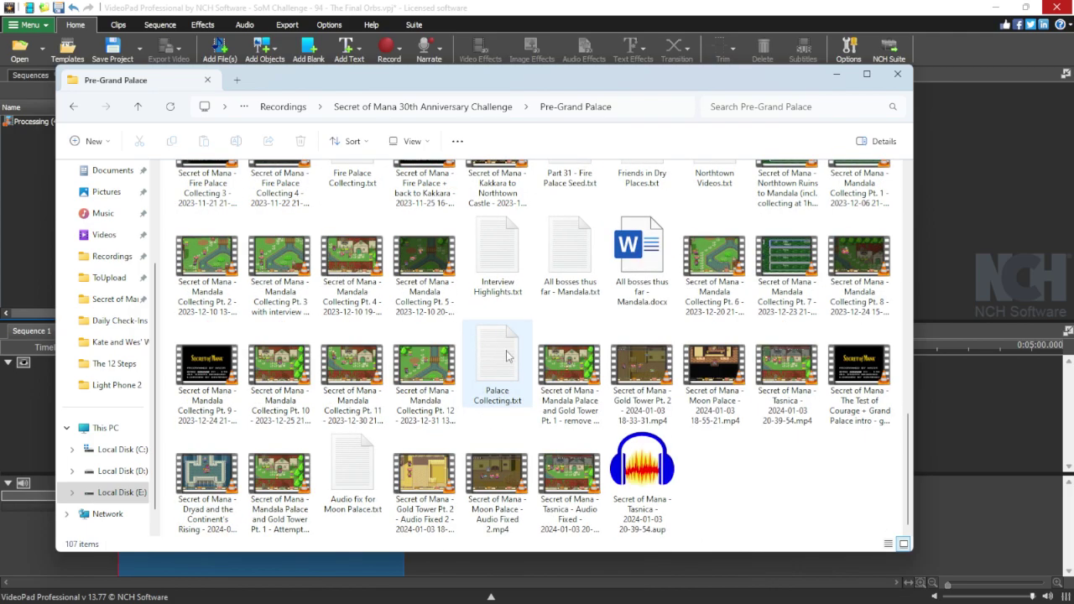
pyautogui.scroll(6, 506, 356)
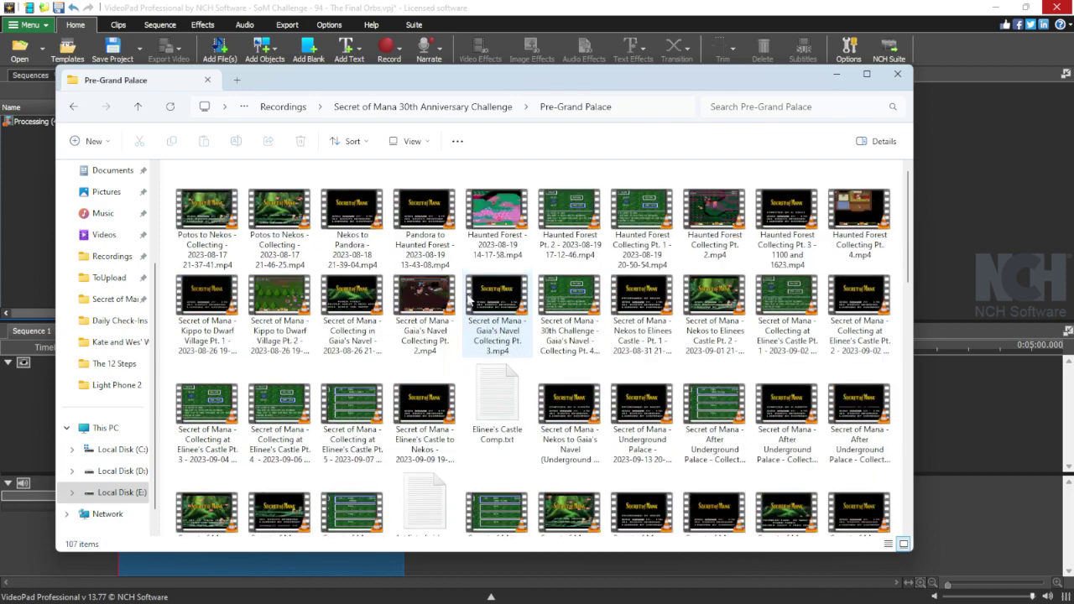
pyautogui.click(371, 110)
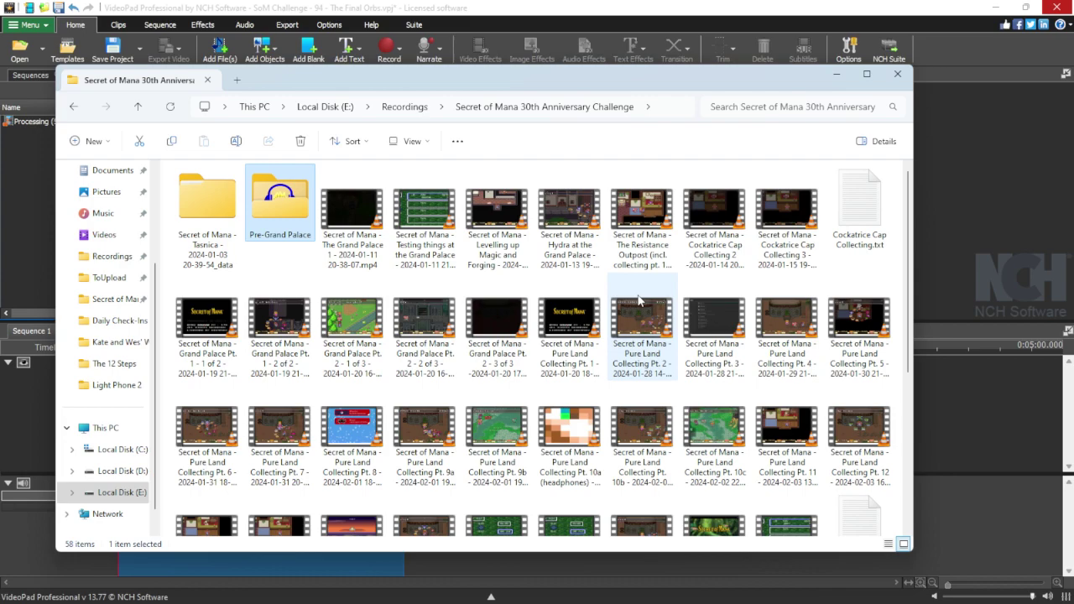
# Return to VideoPad and preview the Mana Fortress Collecting 10 clip at about 4:14.
pyautogui.moveTo(454, 77); pyautogui.dragTo(548, 61)
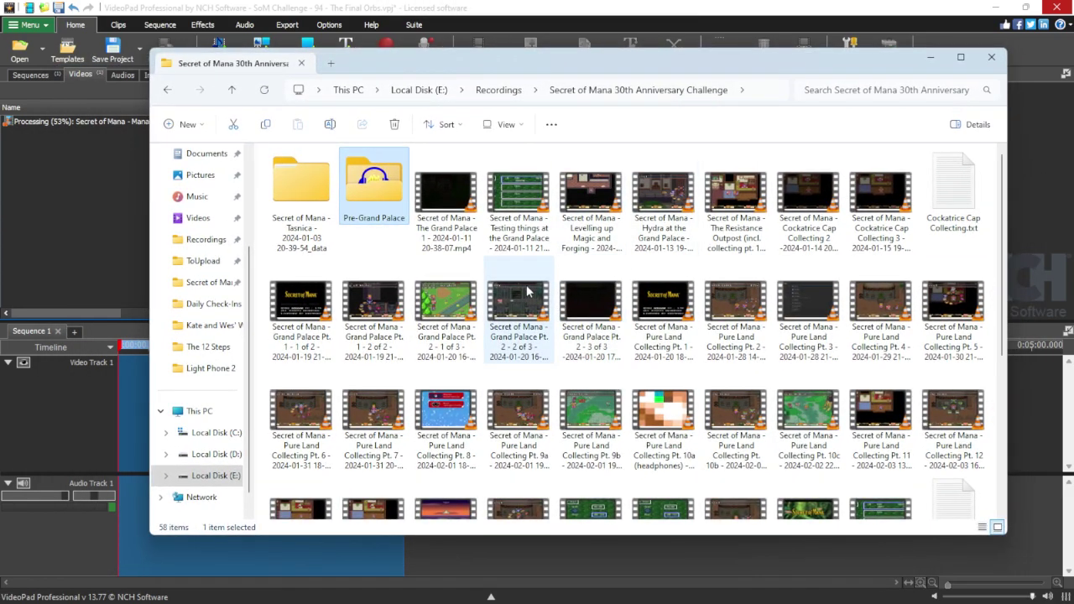
pyautogui.click(63, 123)
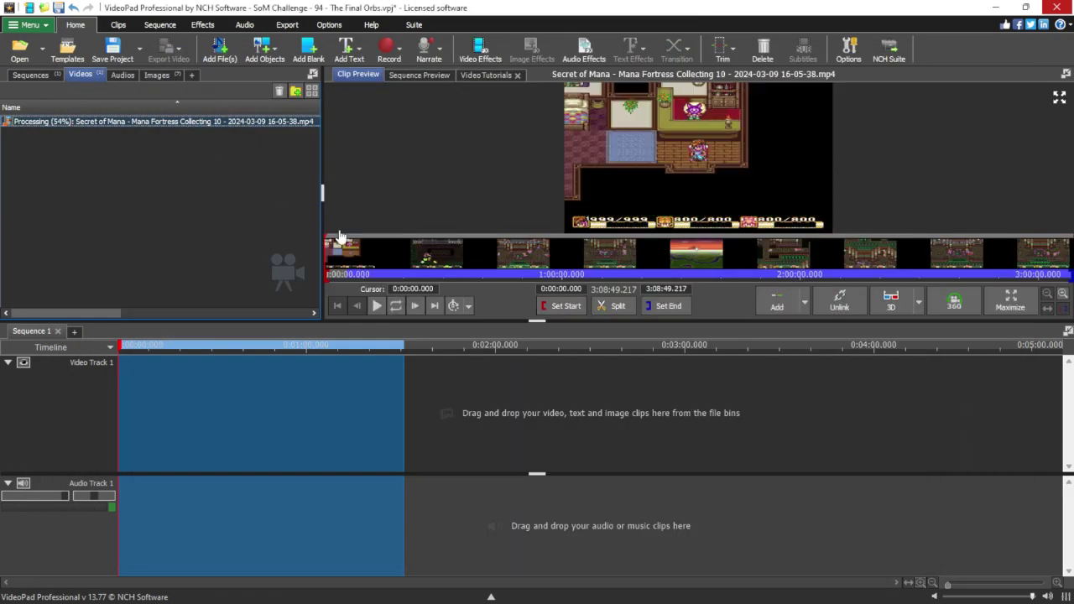
pyautogui.moveTo(375, 263); pyautogui.dragTo(344, 262)
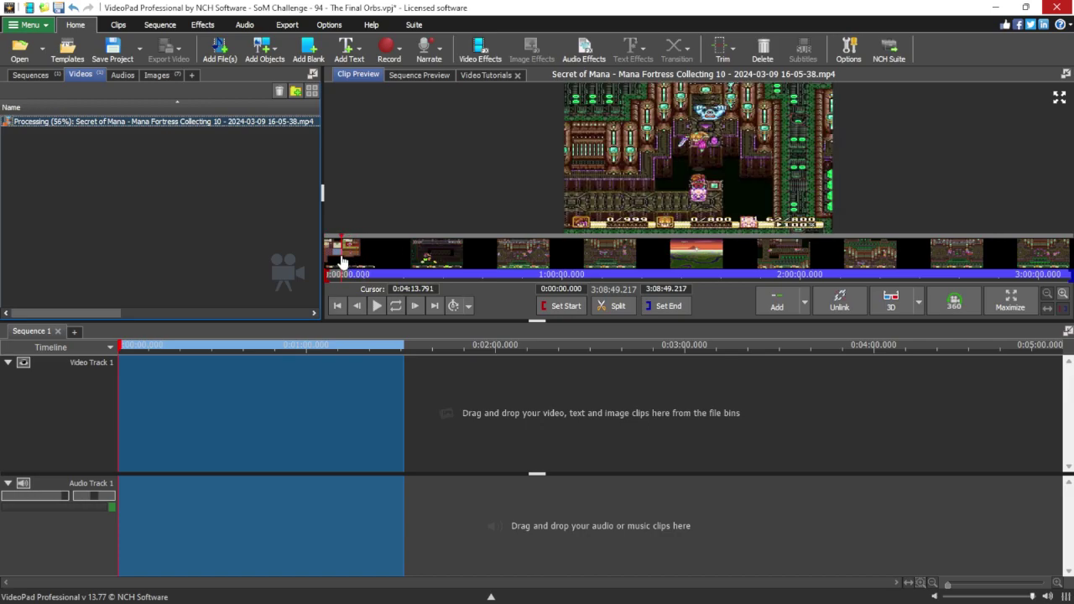
# Check the Part 10 timestamps in the Mana Fortress notes, then return to VideoPad and preview the Collecting 10 clip at about 3:43.
pyautogui.hotkey('alt', 'Tab')
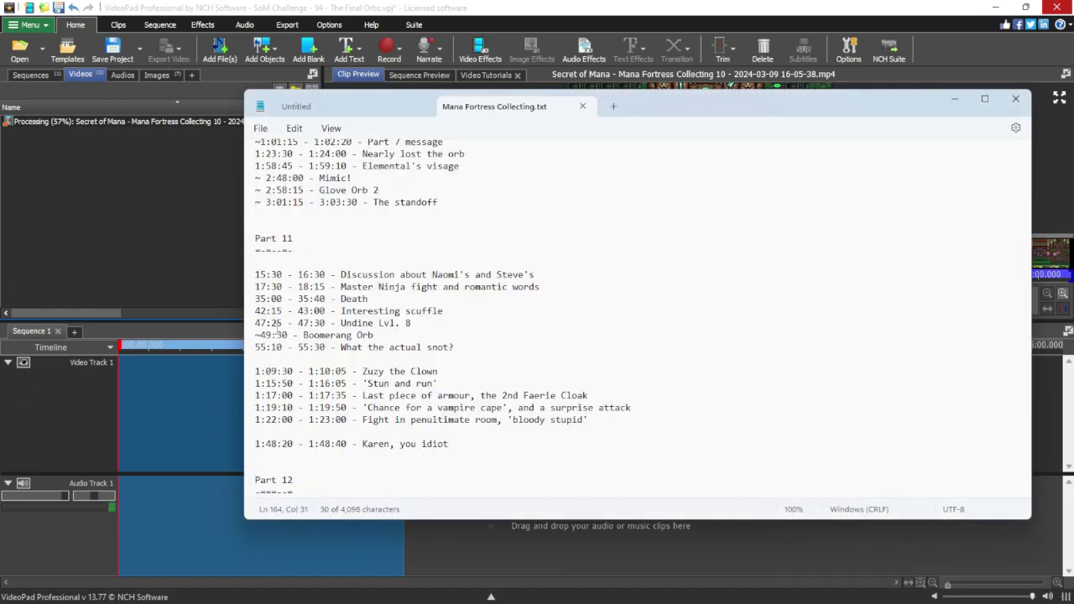
pyautogui.scroll(2, 554, 277)
pyautogui.scroll(2, 560, 287)
pyautogui.click(538, 321)
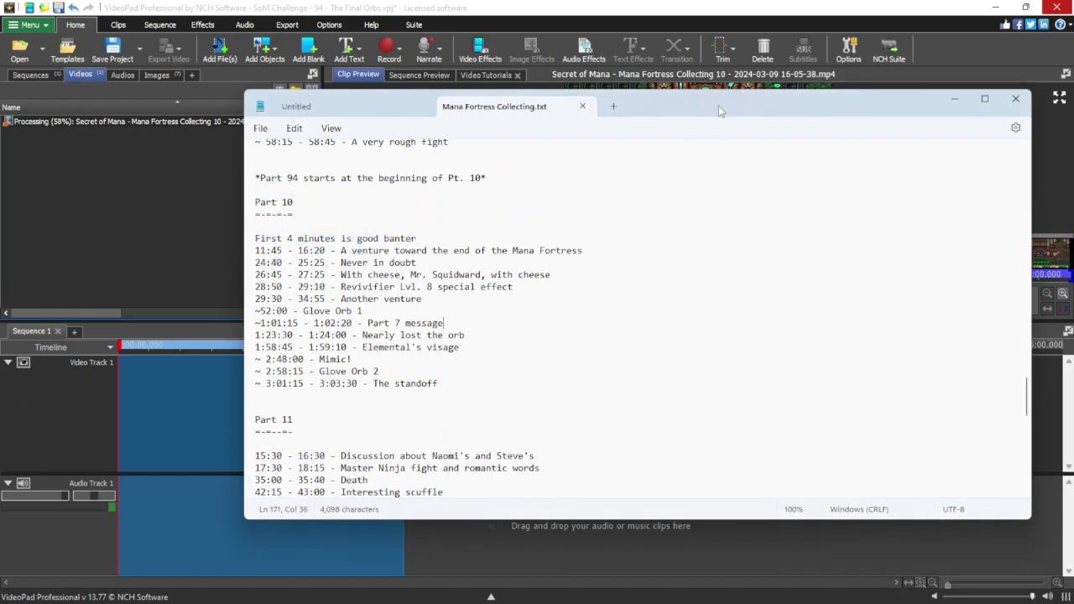
pyautogui.hotkey('alt', 'Tab')
pyautogui.hotkey('alt', 'Tab')
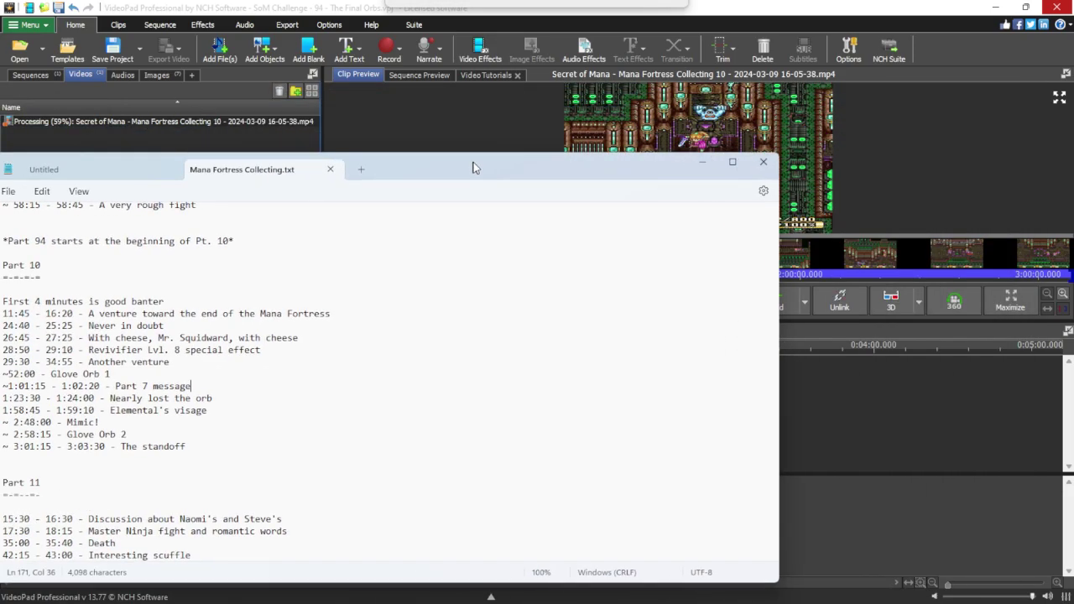
pyautogui.hotkey('alt', 'Tab')
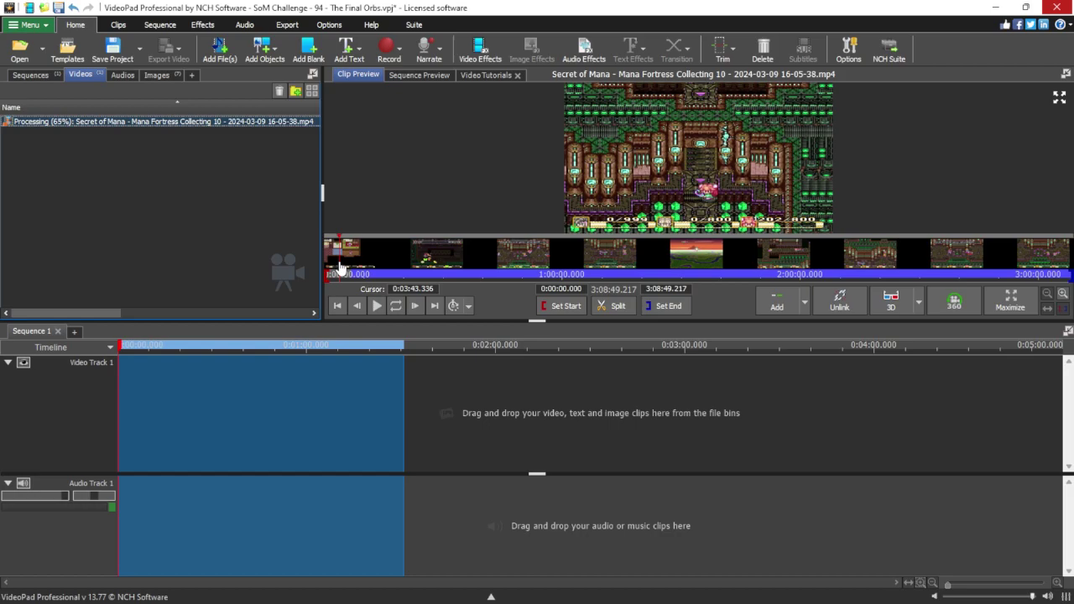
# Play the first minute of the Mana Fortress Collecting 10 clip, moving the notes window out of the way, and clear the timeline's range selection.
pyautogui.moveTo(340, 265)
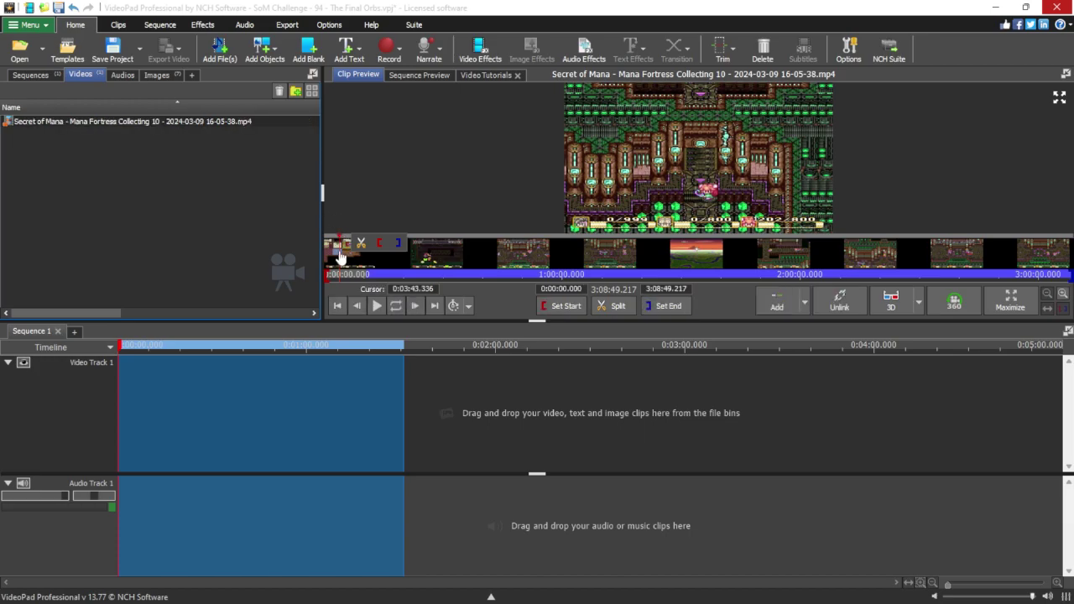
pyautogui.click(374, 305)
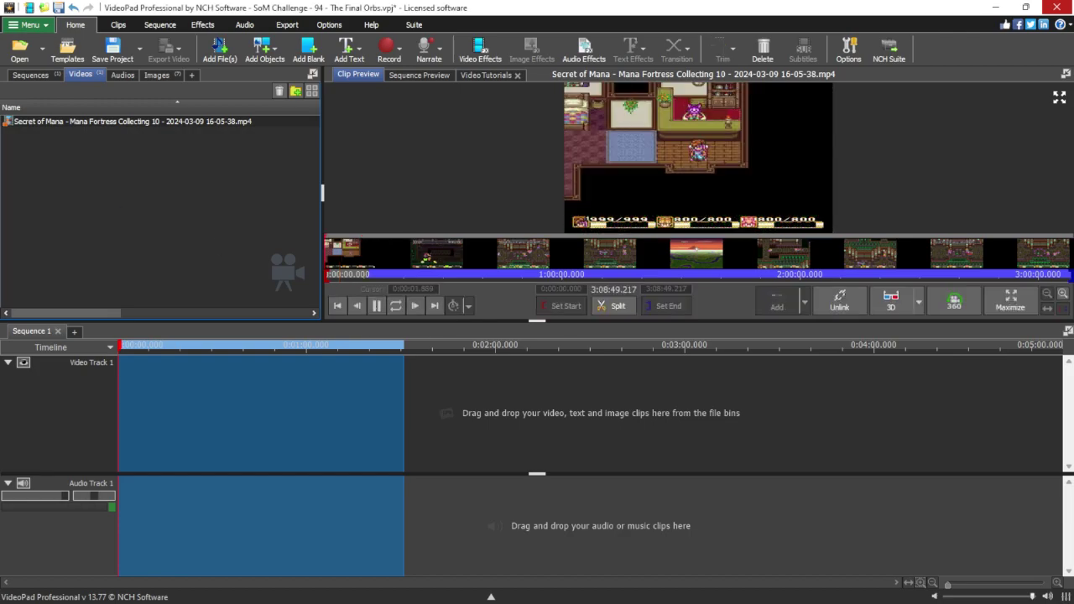
pyautogui.hotkey('alt', 'Tab')
pyautogui.moveTo(510, 115); pyautogui.dragTo(409, 114)
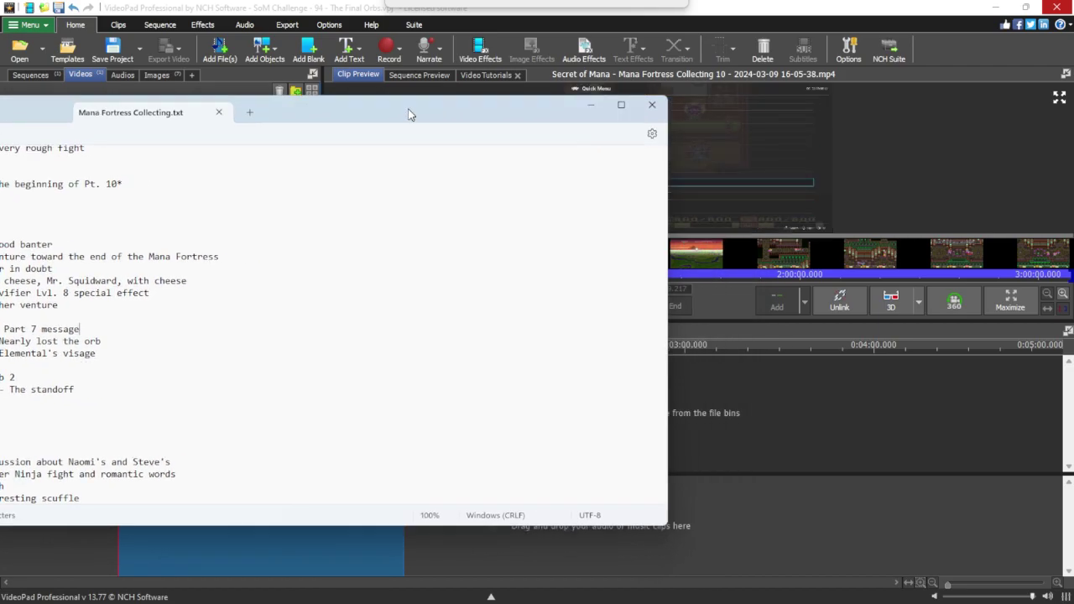
pyautogui.moveTo(410, 114); pyautogui.dragTo(0, 113)
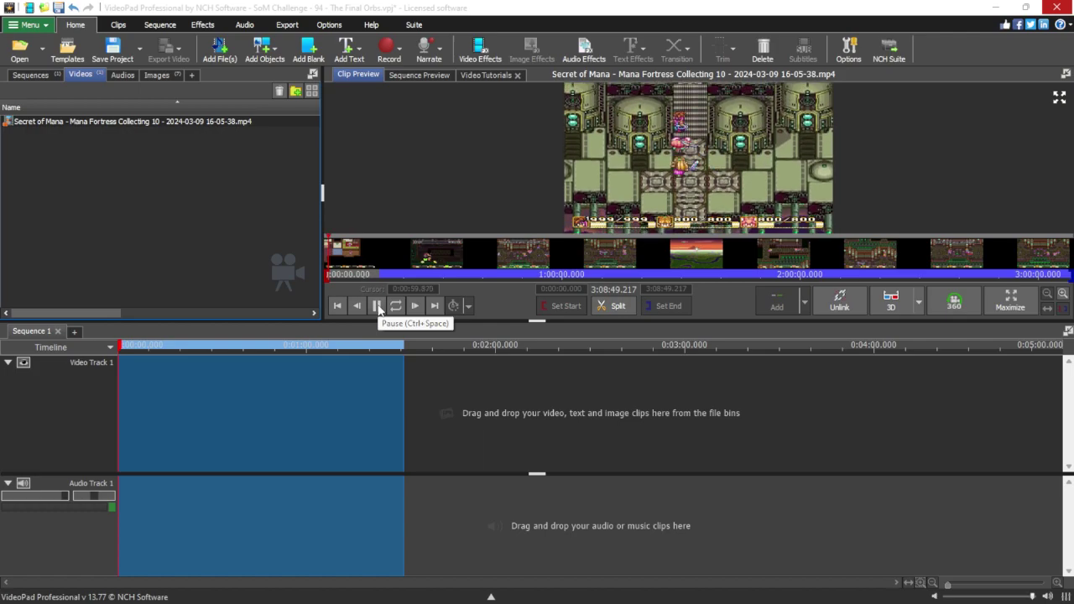
pyautogui.click(334, 414)
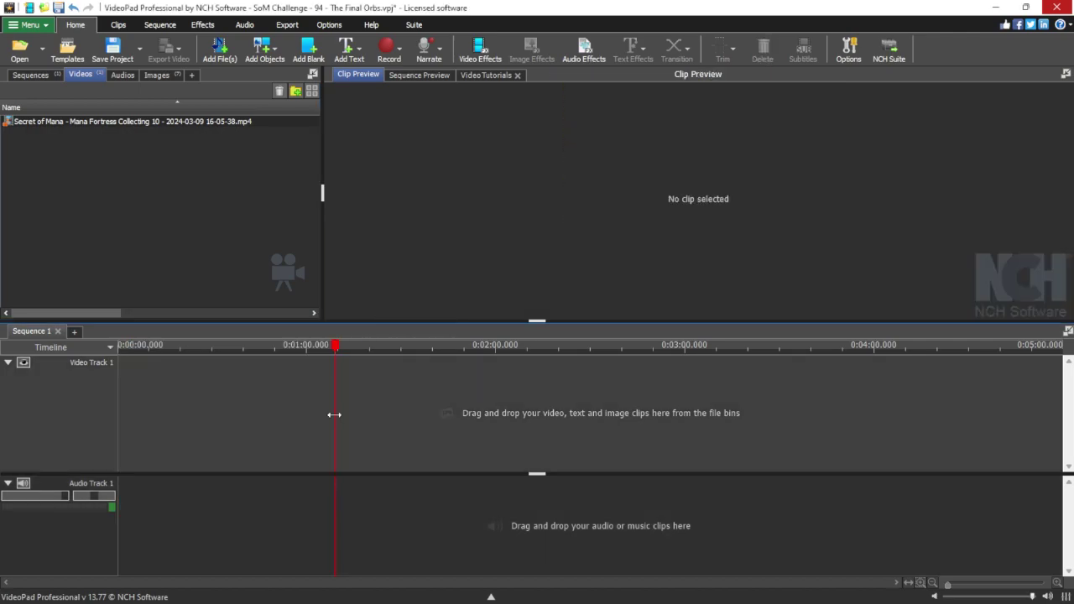
# Add the recordings Mana Fortress Collecting 11, Mana Fortress 12, 13 and 14 from the challenge folder to the project's Videos bin.
pyautogui.click(152, 126)
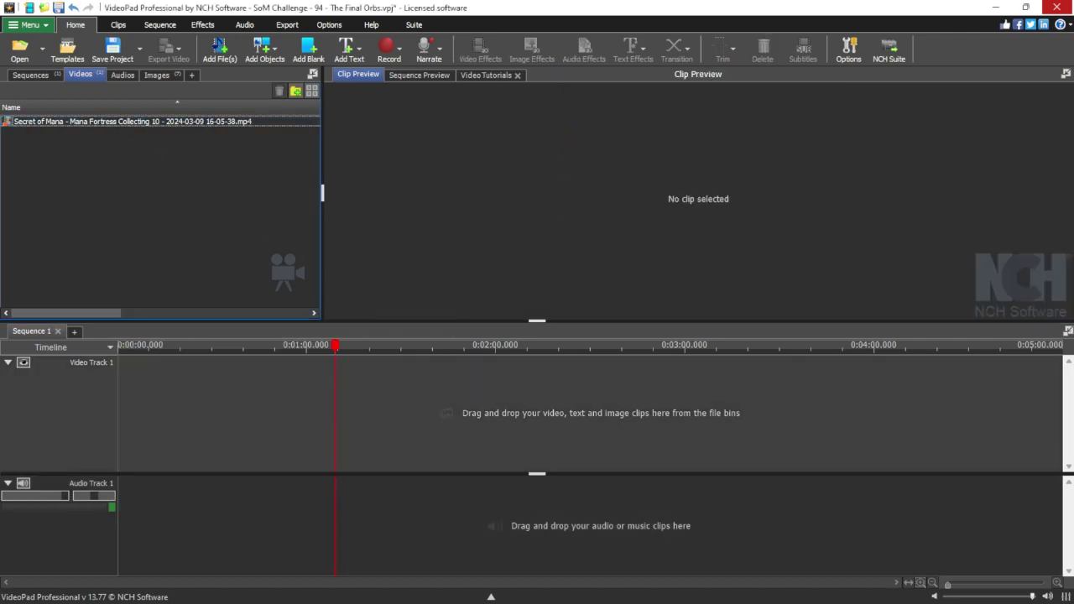
pyautogui.hotkey('alt', 'Tab')
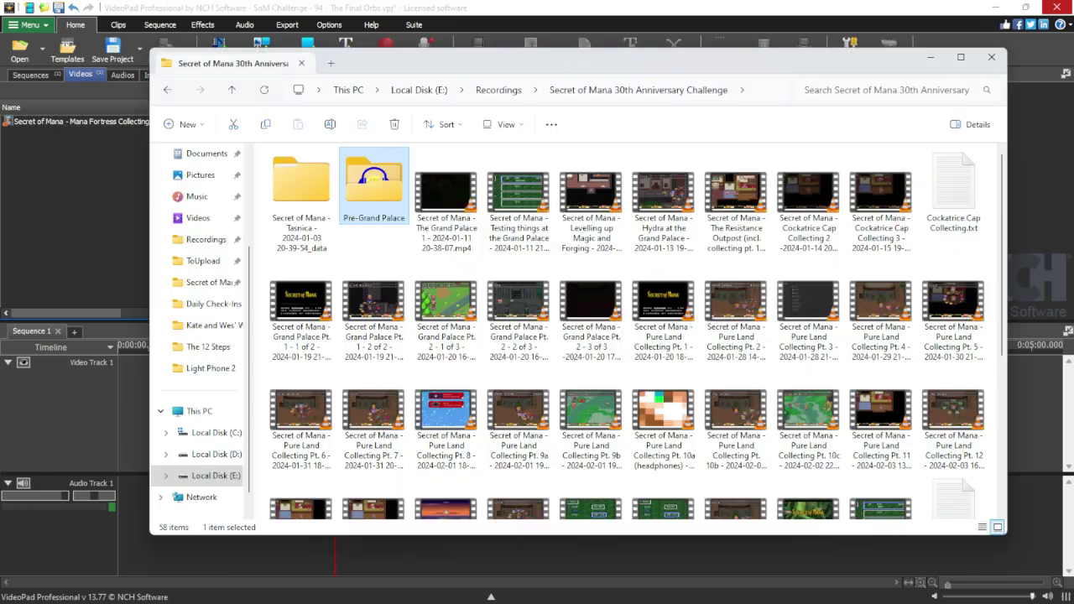
pyautogui.scroll(-5, 920, 427)
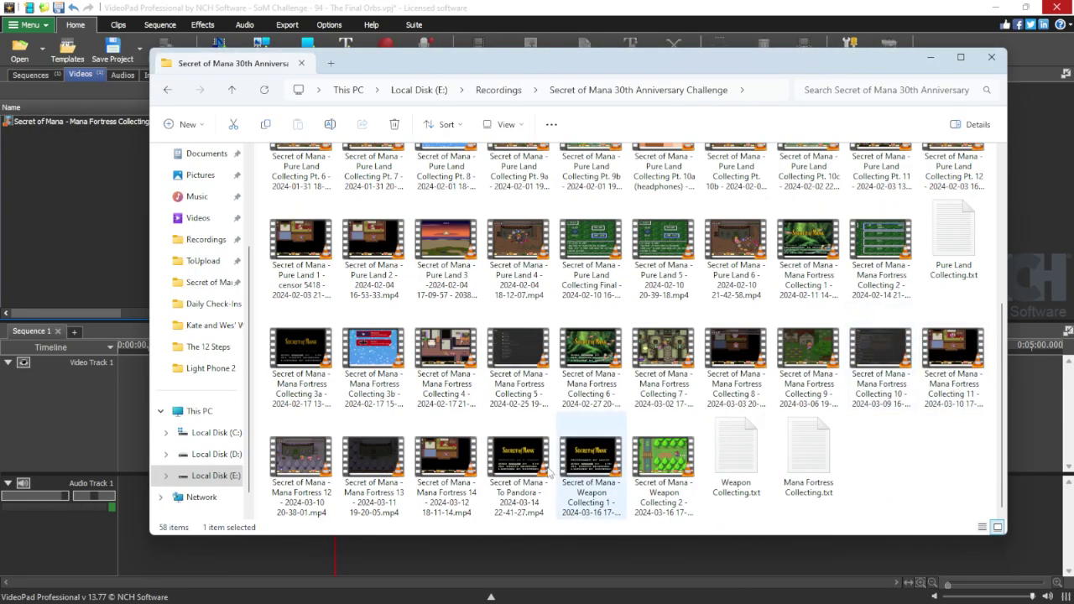
pyautogui.click(458, 491)
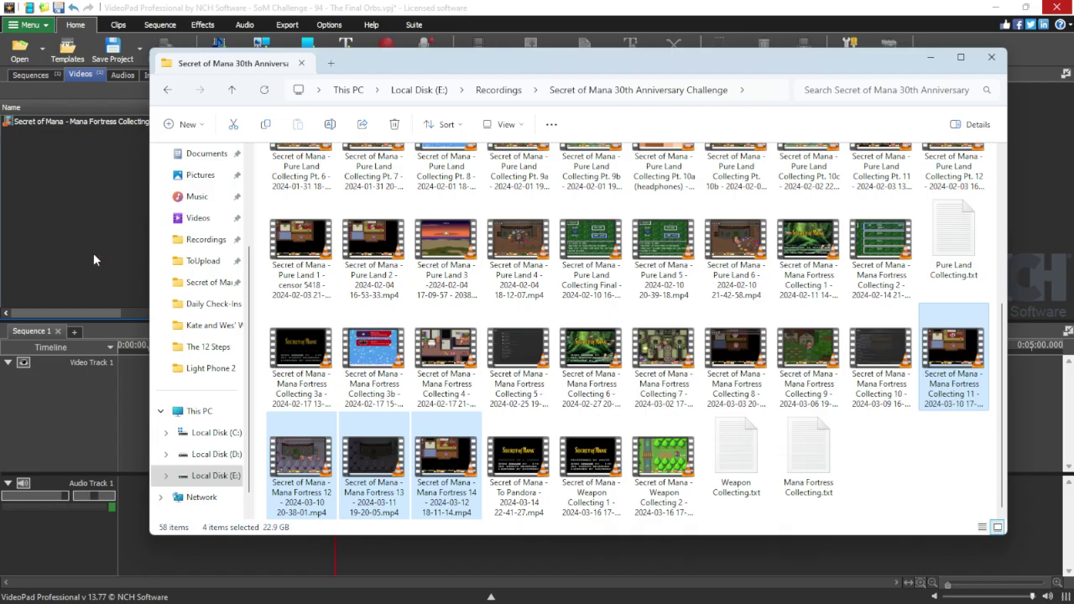
pyautogui.press('Return')
pyautogui.hotkey('alt', 'Tab')
pyautogui.hotkey('shift', 'Left')
pyautogui.hotkey('shift', 'Left')
pyautogui.hotkey('shift', 'Left')
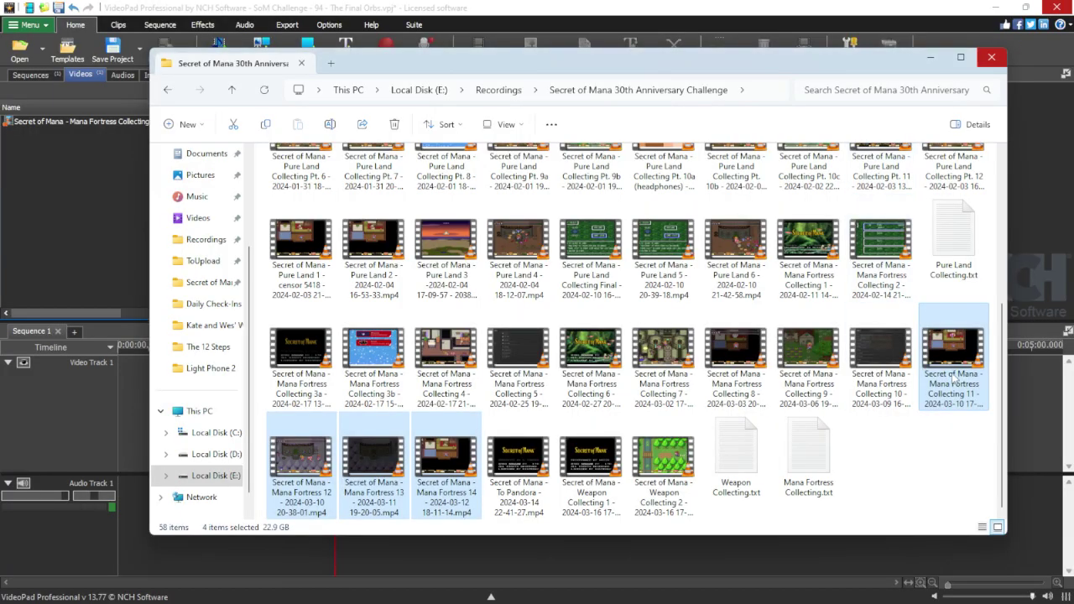
pyautogui.moveTo(87, 137); pyautogui.dragTo(89, 139)
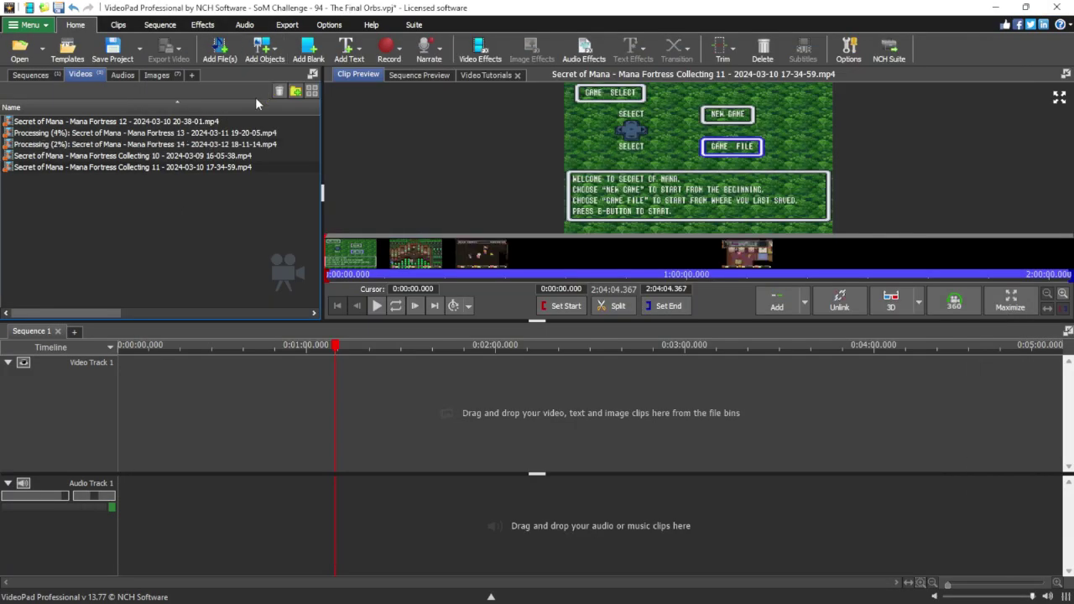
# Open the Mana Fortress Collecting 11 recording in VLC, jump back to its start, close it and return to VideoPad.
pyautogui.press('Up')
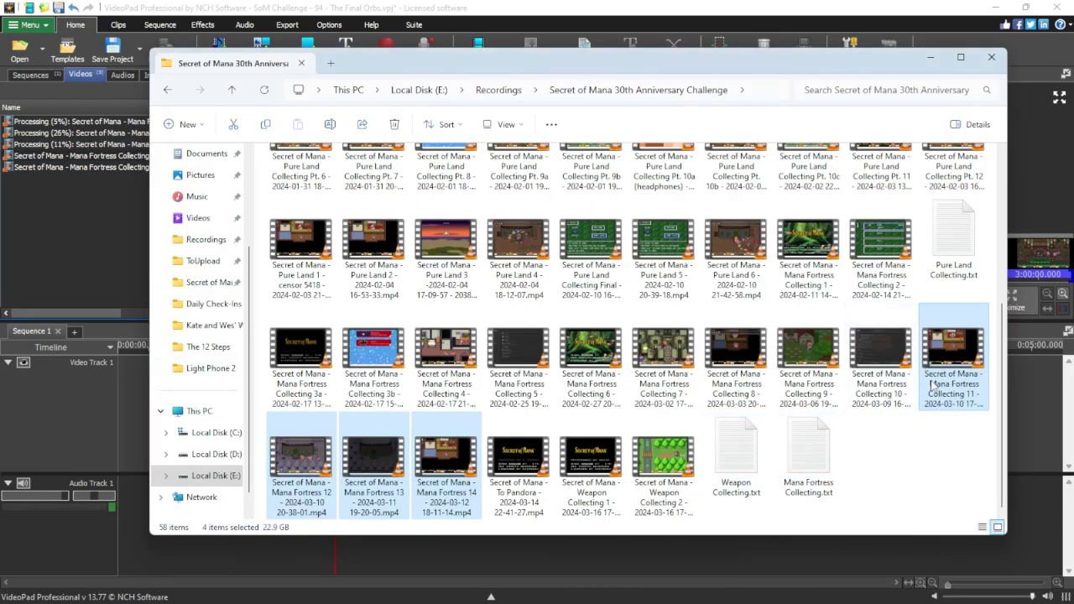
pyautogui.click(936, 383)
pyautogui.doubleClick(936, 383)
pyautogui.click(1058, 39)
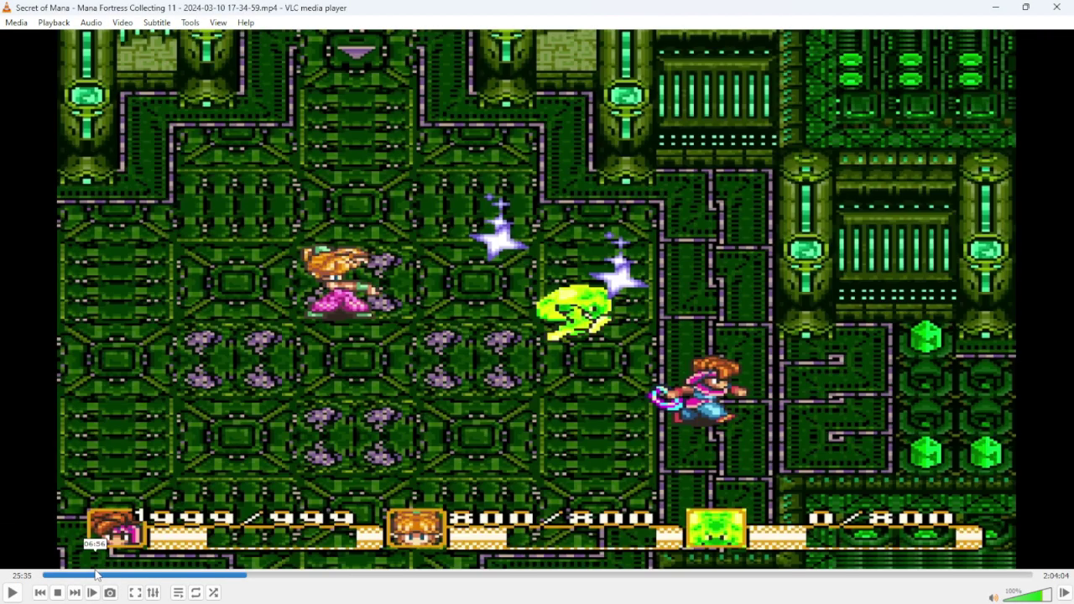
pyautogui.click(48, 575)
pyautogui.click(1057, 8)
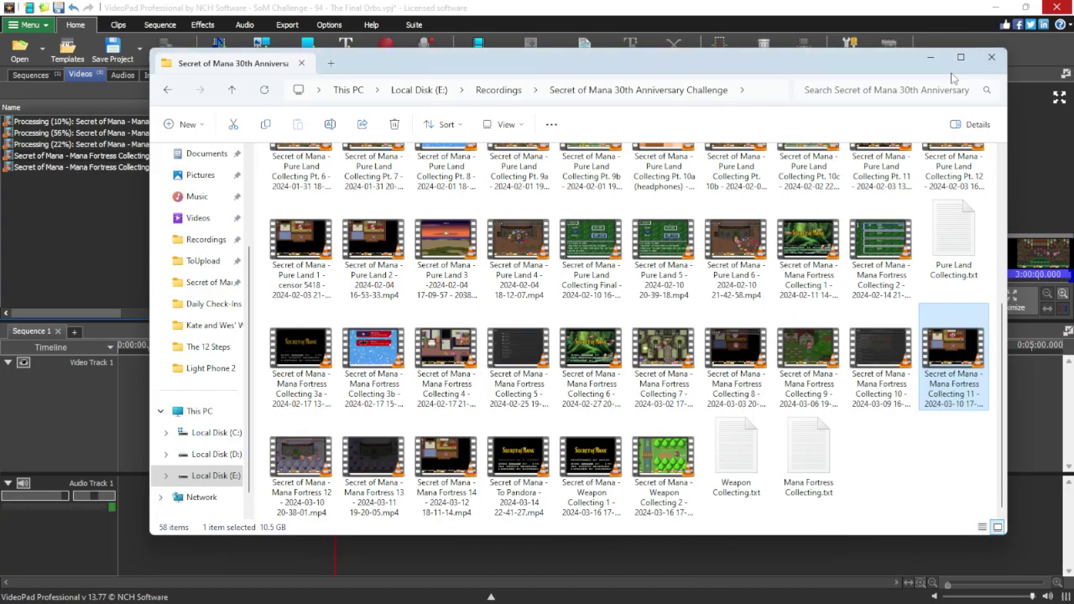
pyautogui.click(930, 57)
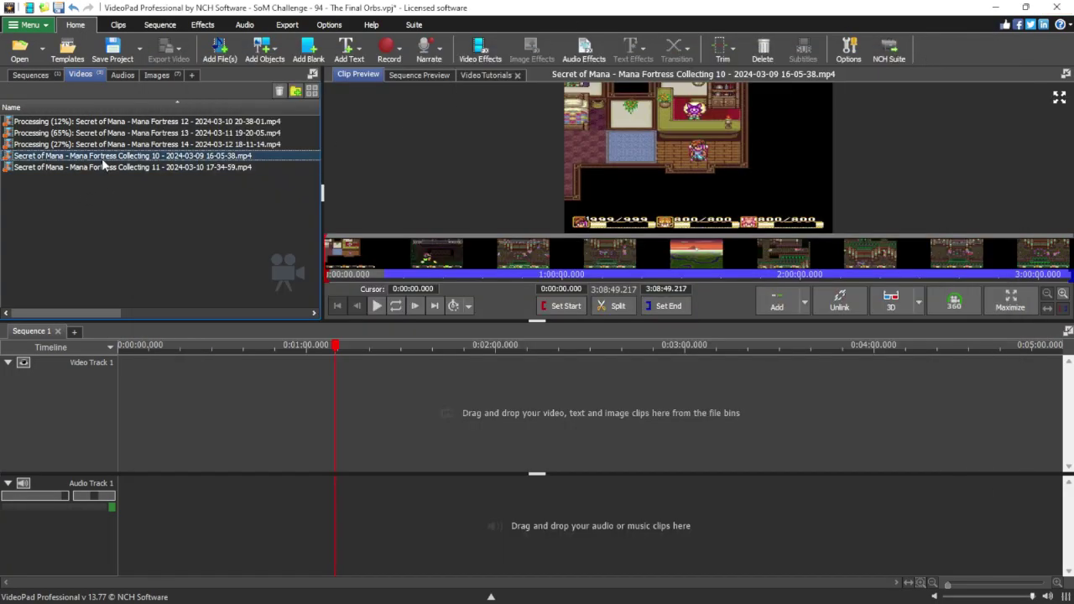
# Preview the Mana Fortress Collecting 10 clip at about 15:34, 4:14 and 5:05.
pyautogui.click(384, 262)
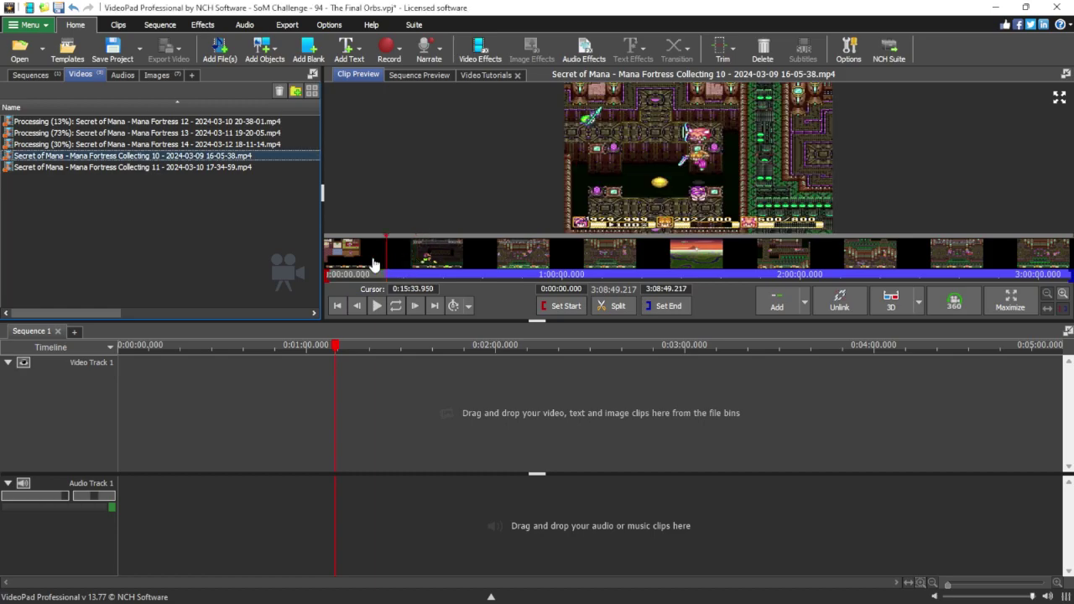
pyautogui.click(341, 263)
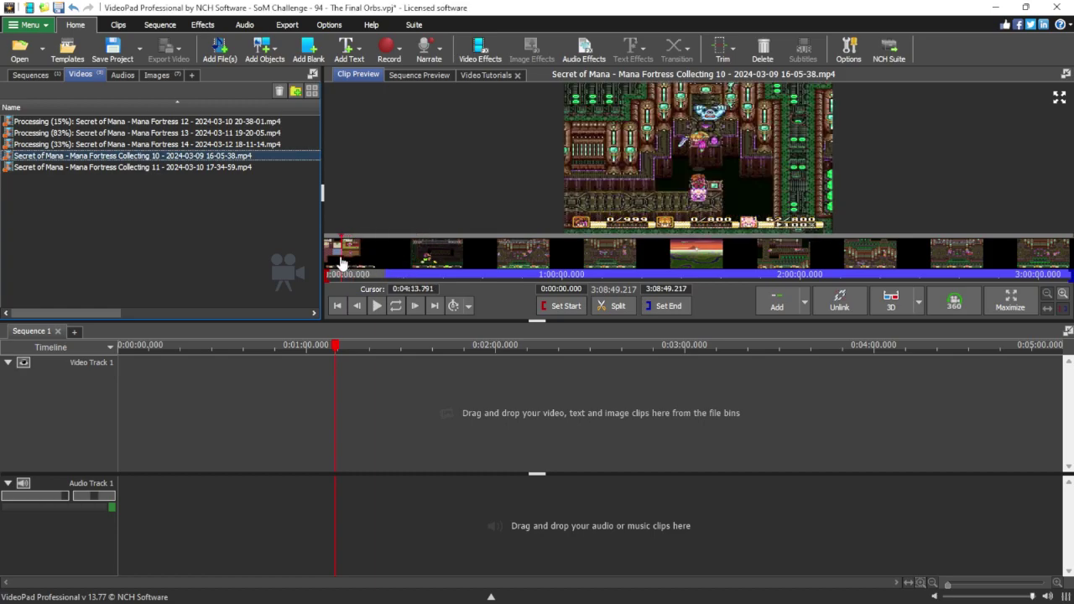
pyautogui.click(345, 263)
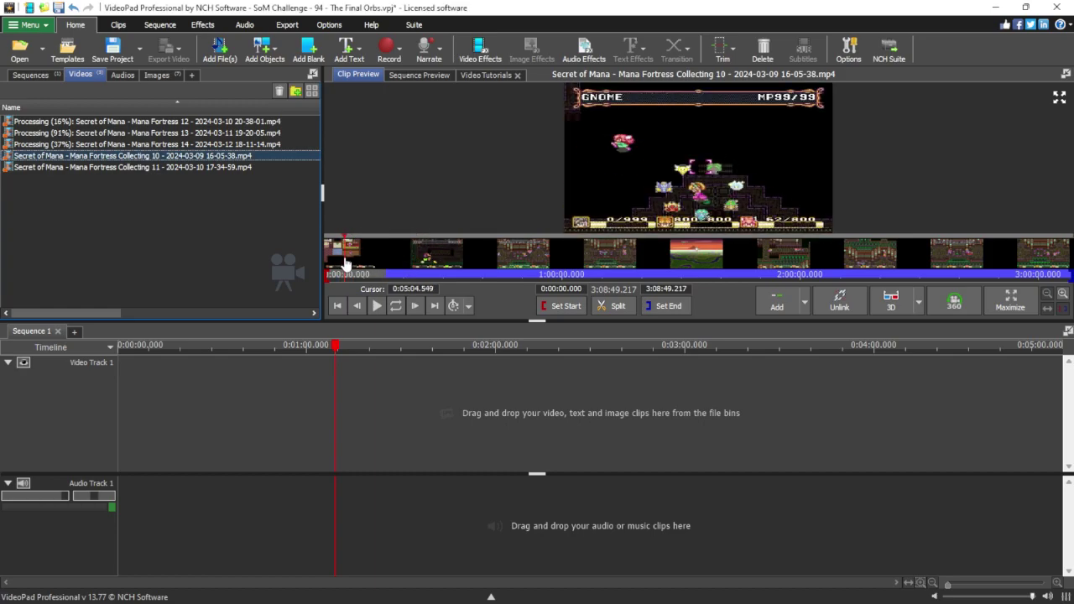
# Set the Mana Fortress Collecting 10 clip's end point to 0:05:30.217 and add the clip at the end of Sequence 1.
pyautogui.click(666, 304)
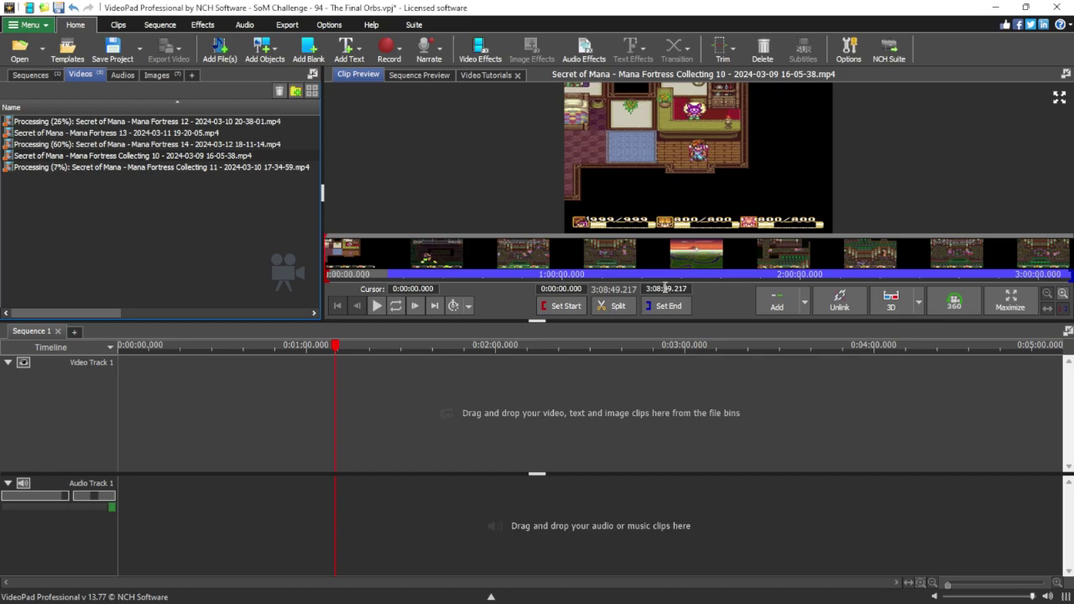
pyautogui.doubleClick(670, 288)
pyautogui.write('0:0')
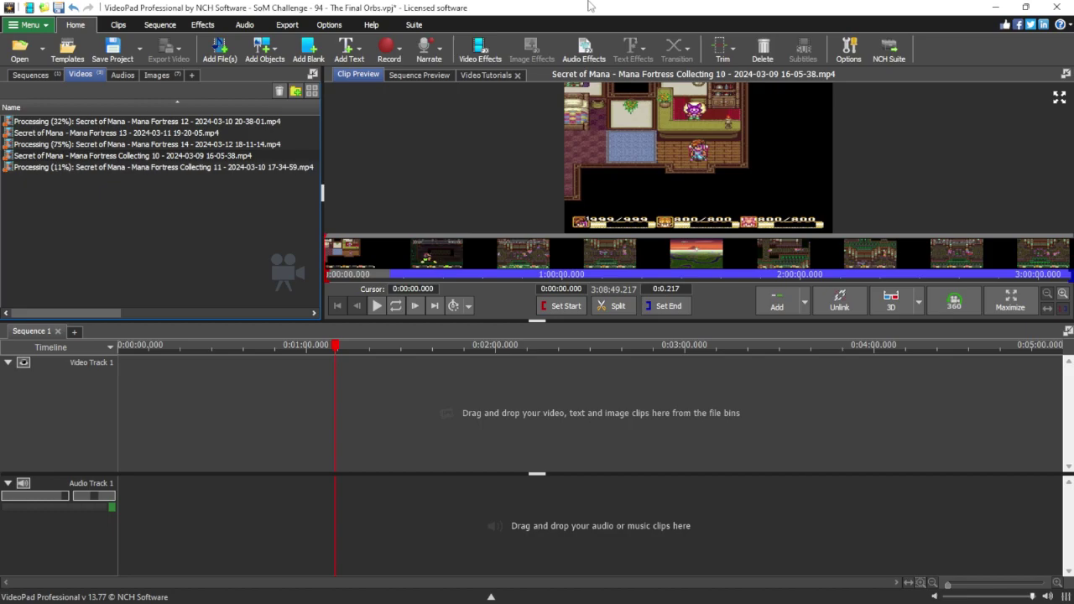
pyautogui.write('5:3')
pyautogui.write('0')
pyautogui.press('Return')
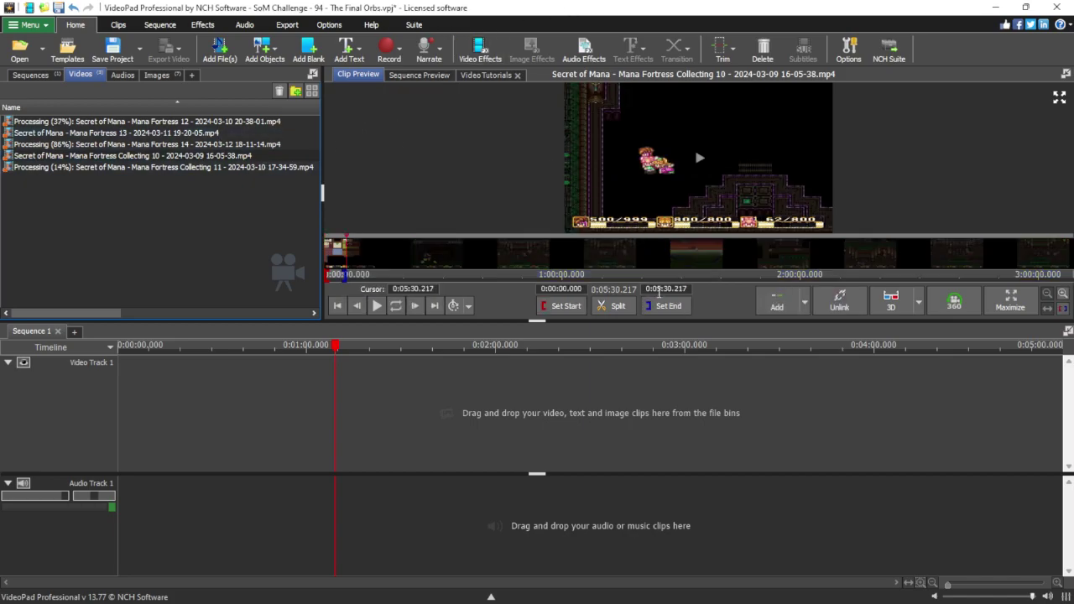
pyautogui.click(804, 305)
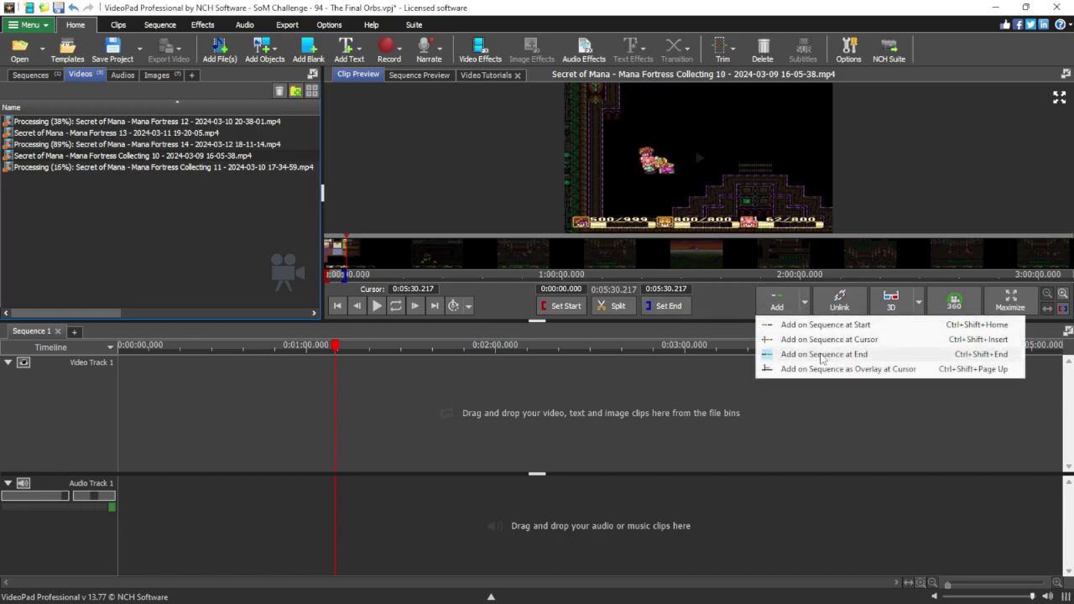
pyautogui.click(823, 354)
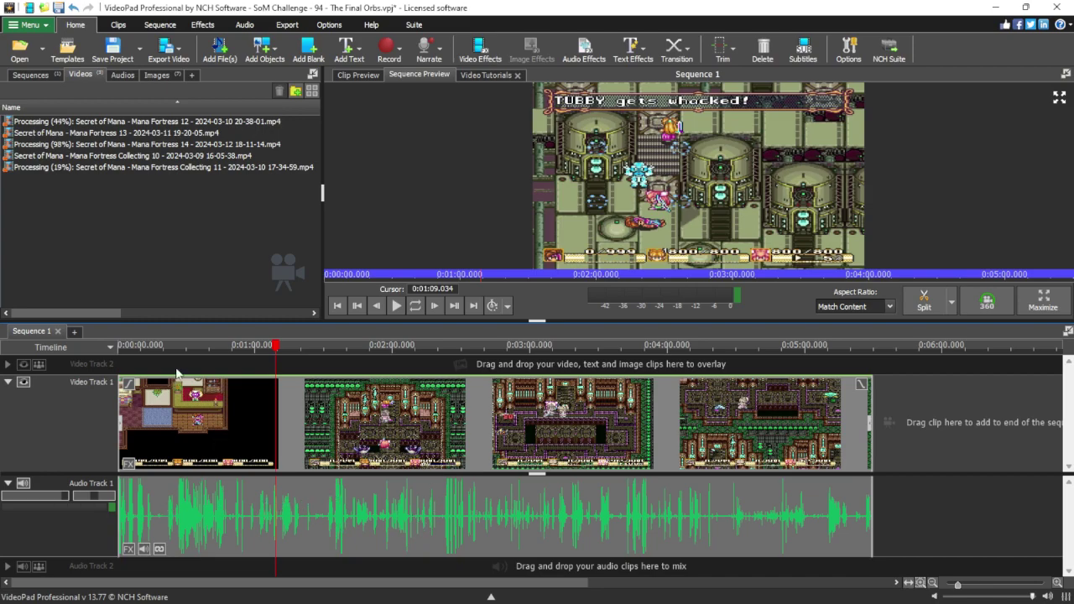
# Play Sequence 1 from about 3:17 and again from about 4:23, then check the Part 10 timestamps in the Mana Fortress notes.
pyautogui.click(576, 371)
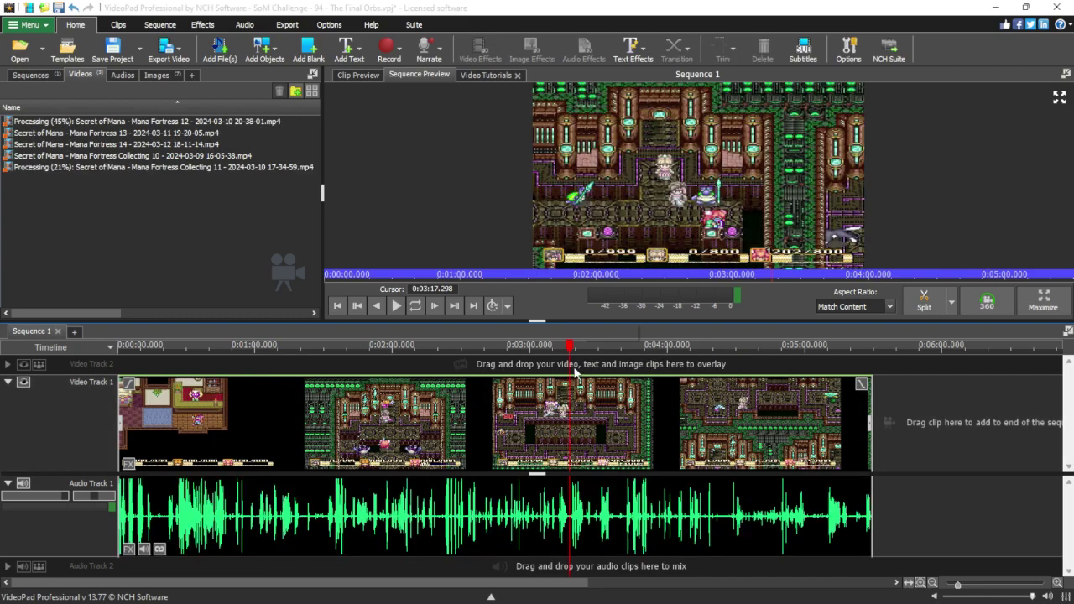
pyautogui.press('space')
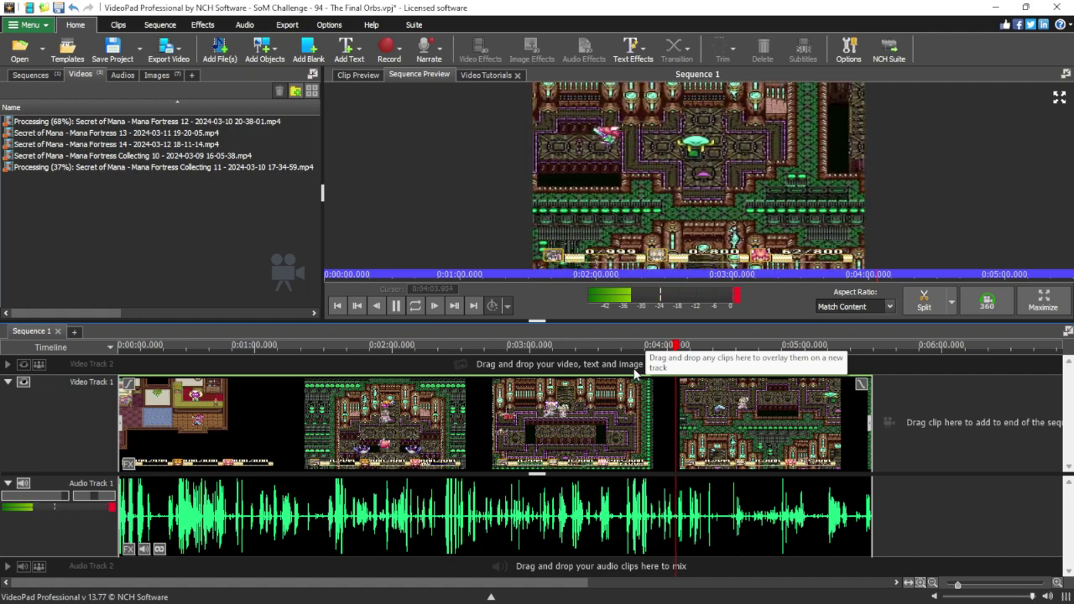
pyautogui.click(689, 353)
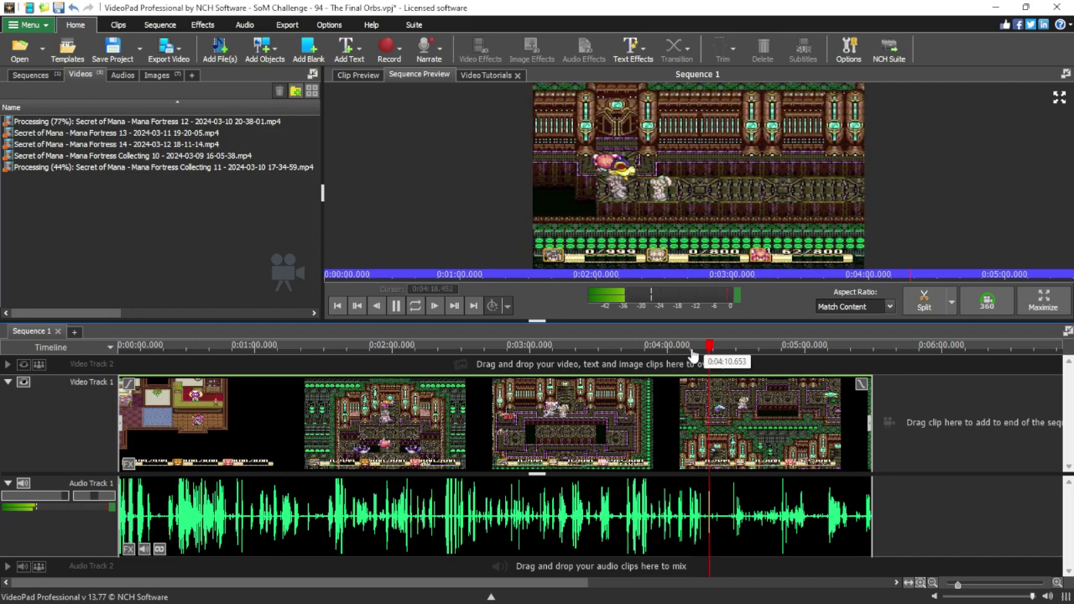
pyautogui.click(721, 355)
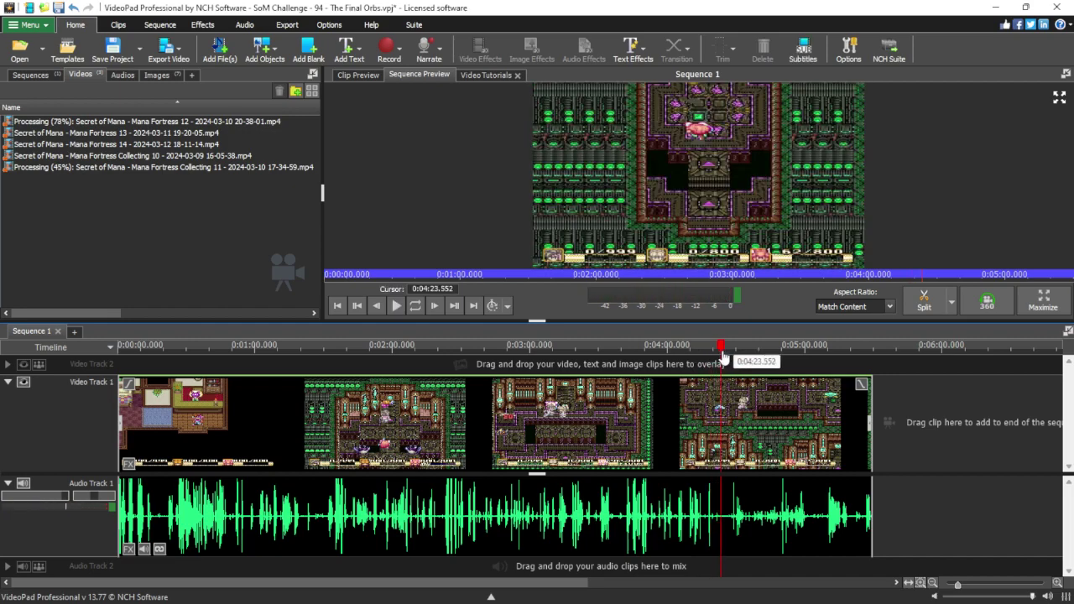
pyautogui.press('space')
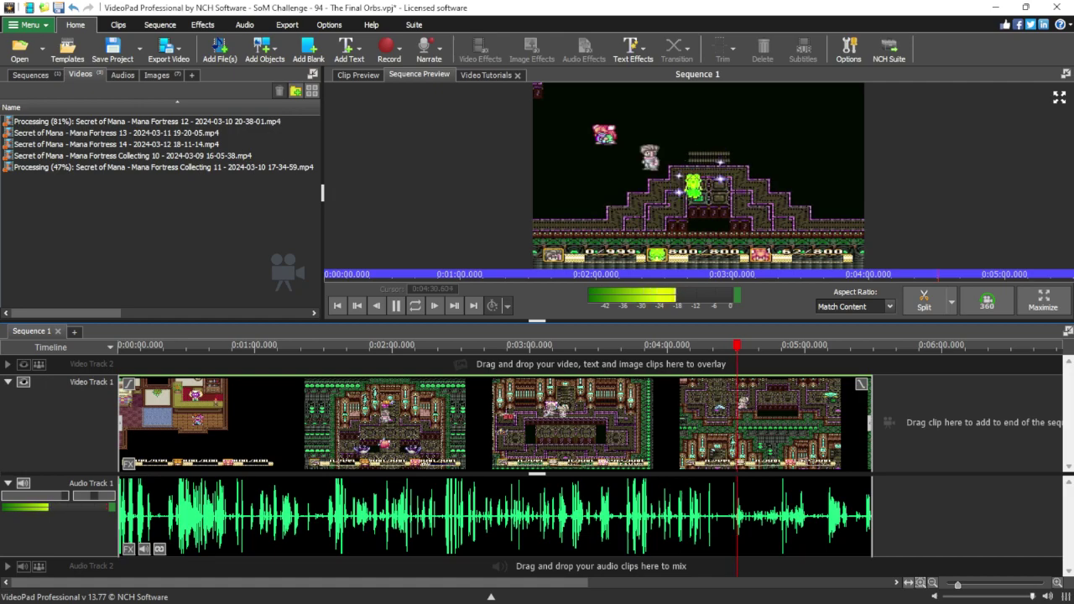
pyautogui.hotkey('alt', 'Tab')
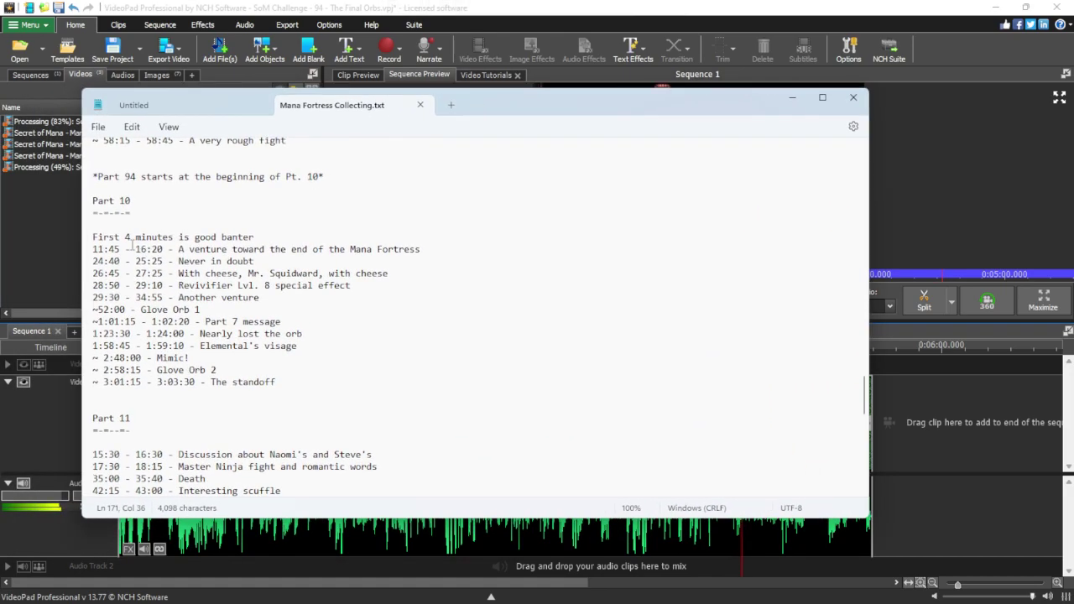
pyautogui.hotkey('alt', 'Tab')
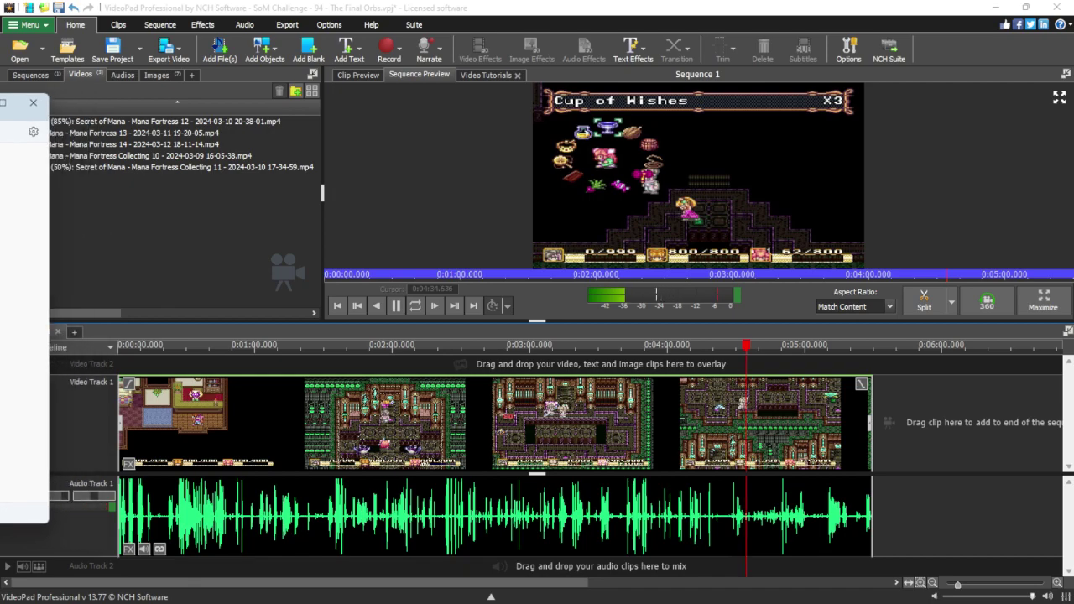
# Replay the sequence around 4:29 to find where the opening banter ends, and pause there.
pyautogui.click(735, 353)
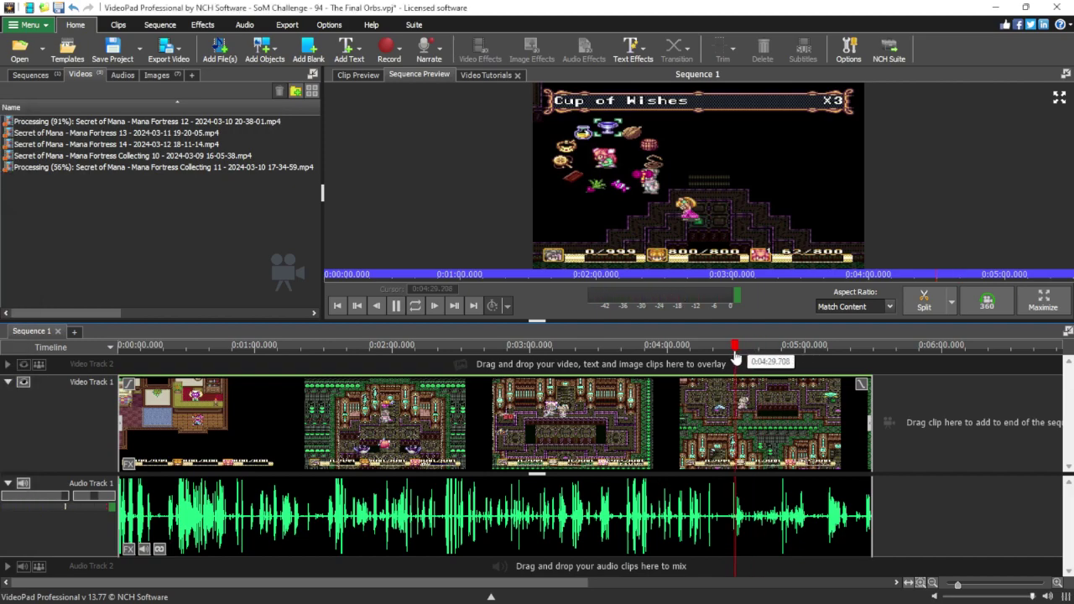
pyautogui.press('space')
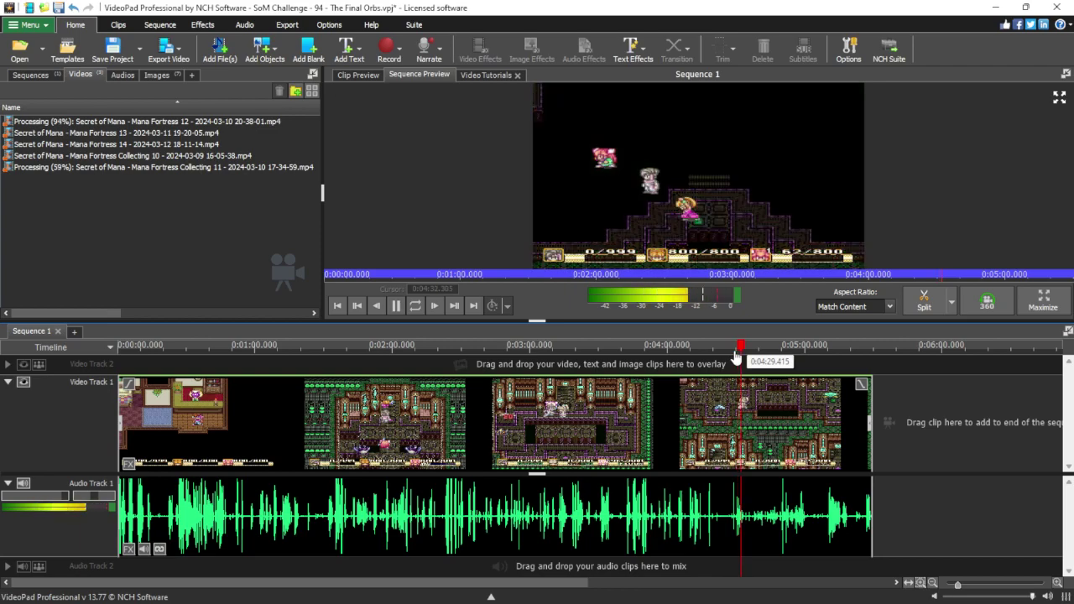
pyautogui.press('space')
pyautogui.moveTo(742, 347); pyautogui.dragTo(707, 349)
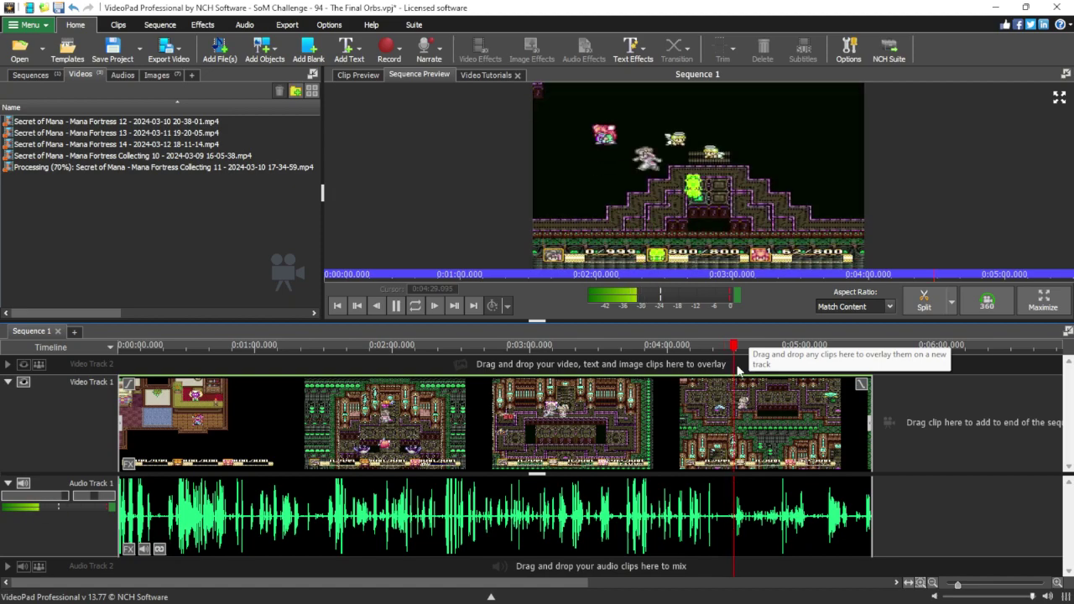
pyautogui.press('space')
pyautogui.scroll(2, 743, 382)
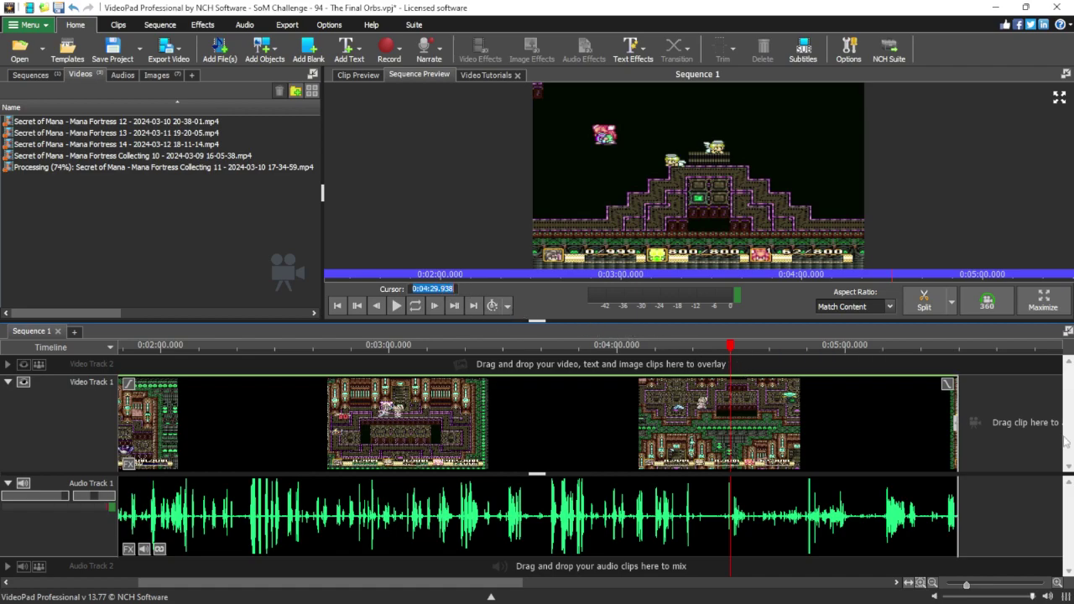
# Play the final stretch of the sequence from about 5:10 through to its end.
pyautogui.click(986, 393)
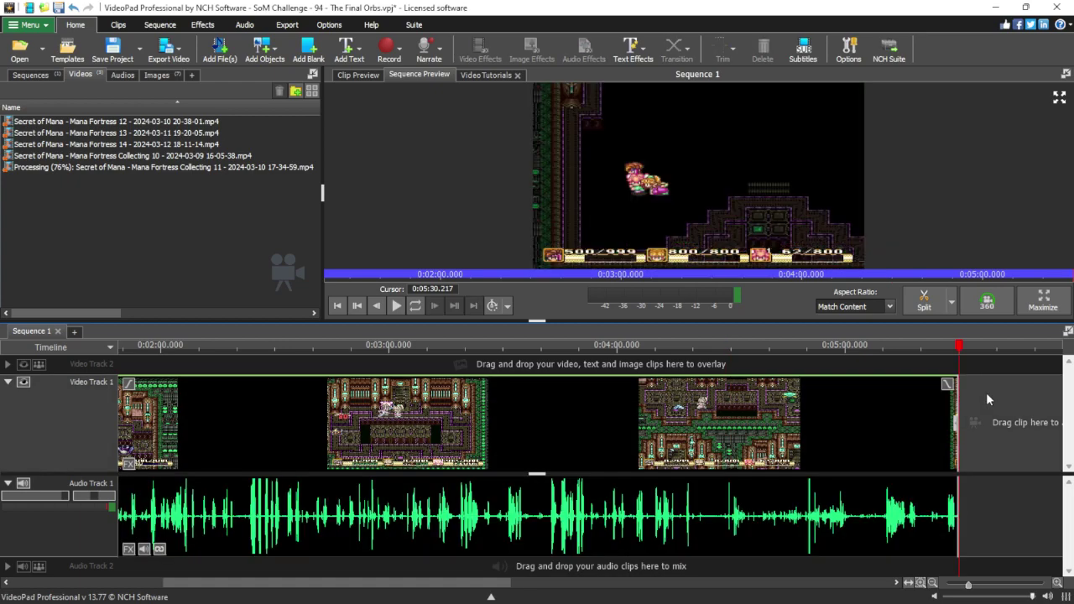
pyautogui.moveTo(955, 357); pyautogui.dragTo(882, 358)
pyautogui.press('space')
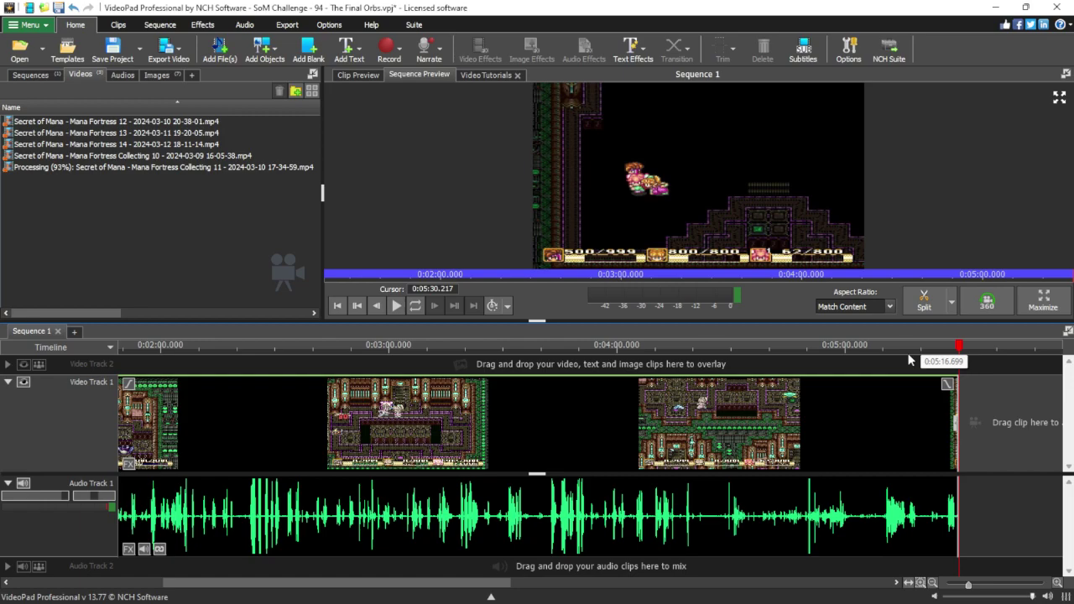
# Replay the sequence from about 4:29 and pause the playhead at 0:04:30.359.
pyautogui.click(844, 348)
pyautogui.moveTo(846, 351); pyautogui.dragTo(732, 359)
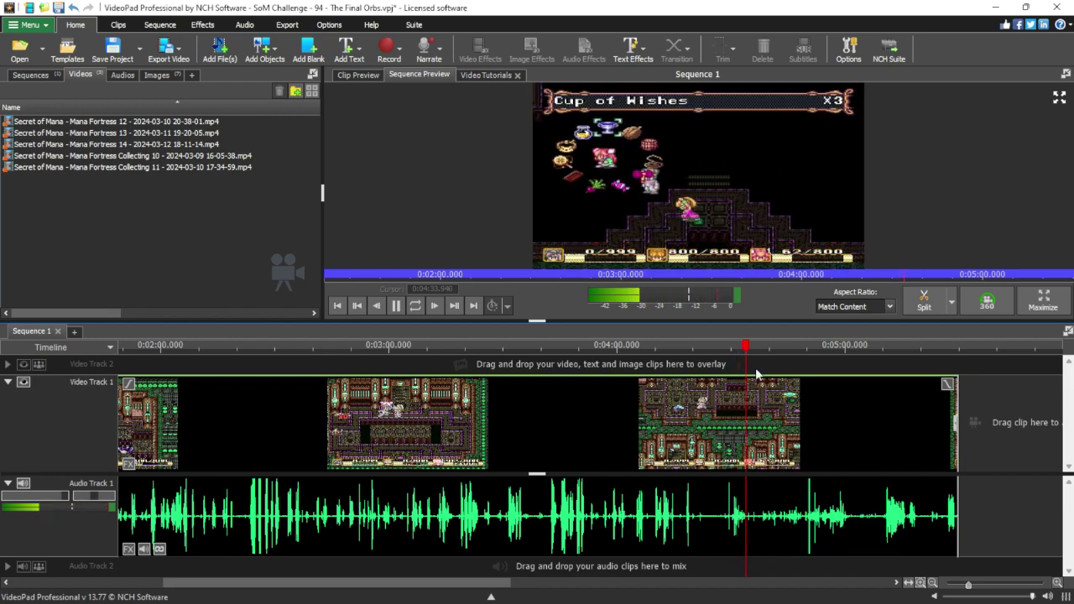
pyautogui.press('space')
pyautogui.press('space')
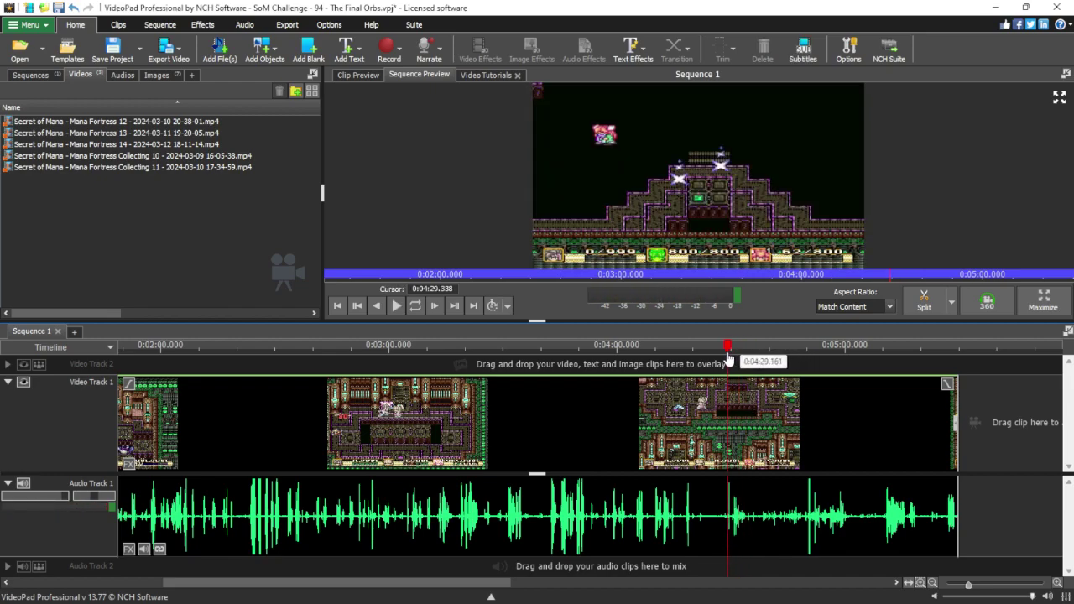
pyautogui.scroll(1, 729, 434)
pyautogui.scroll(-2, 729, 434)
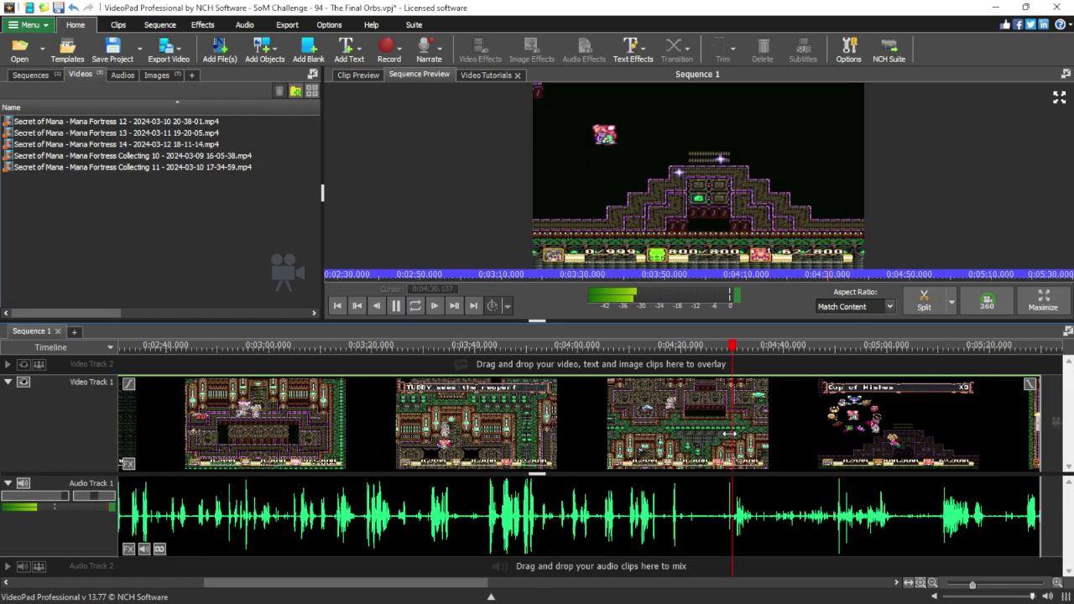
pyautogui.press('space')
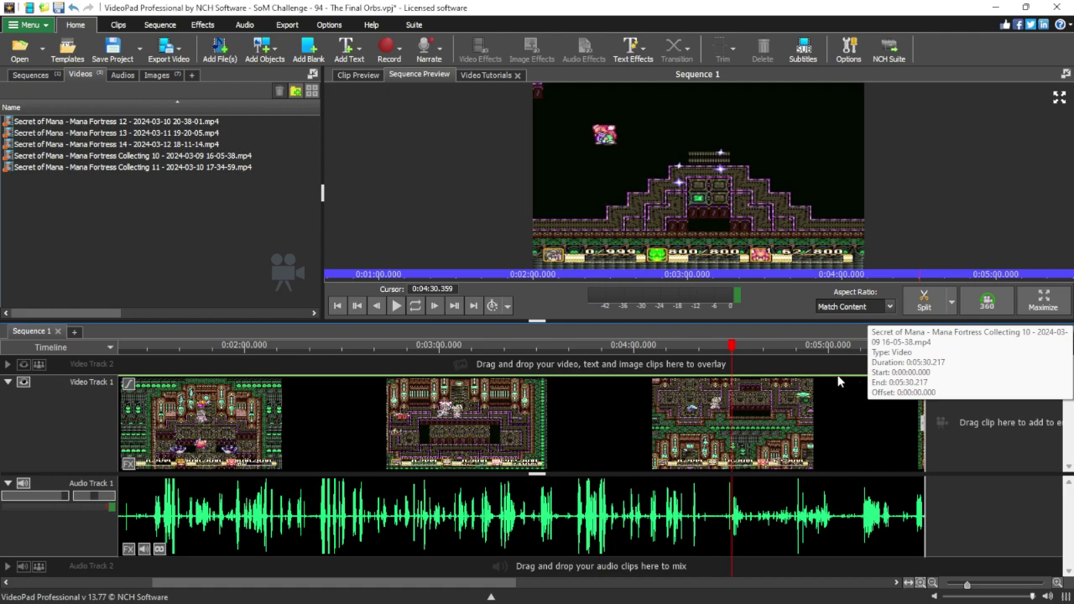
# Cut the unwanted stretch after 0:04:30.260 out of Sequence 1 and play across the new join from about 4:25.
pyautogui.moveTo(849, 372); pyautogui.dragTo(731, 378)
pyautogui.press('Delete')
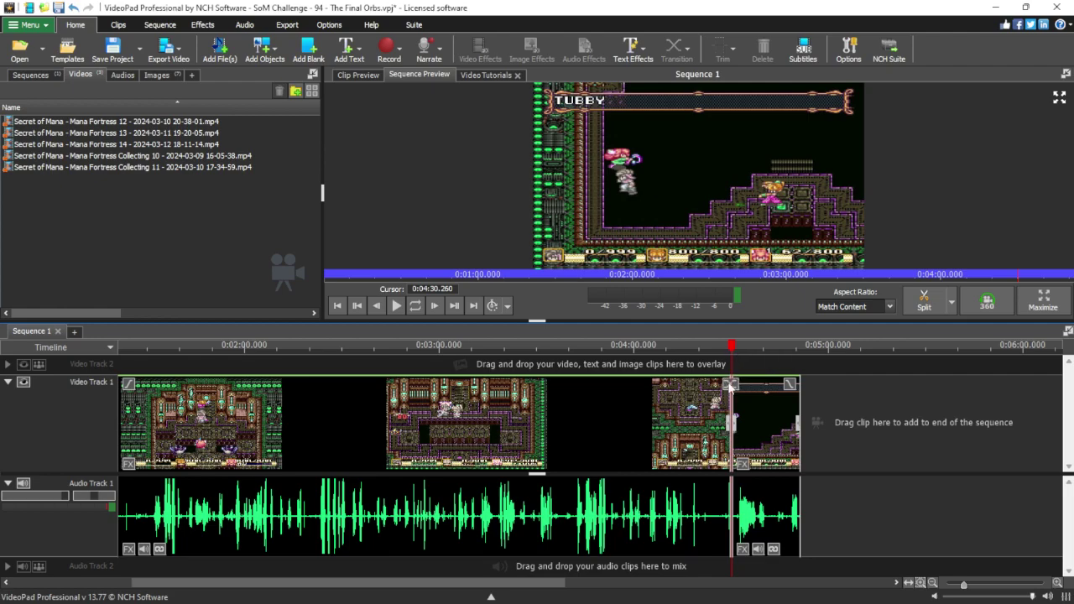
pyautogui.click(727, 387)
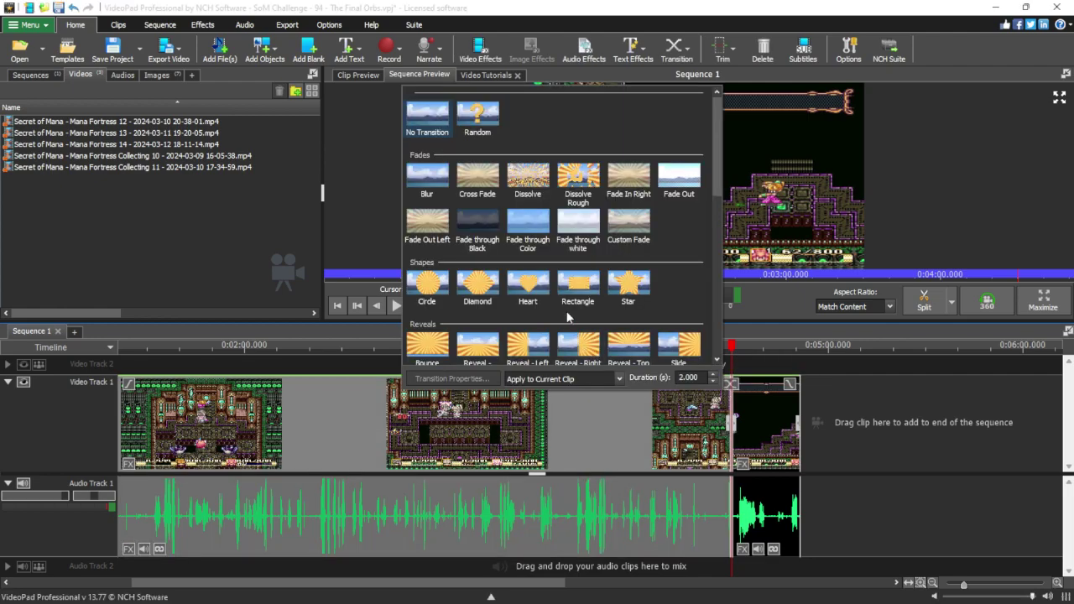
pyautogui.click(668, 177)
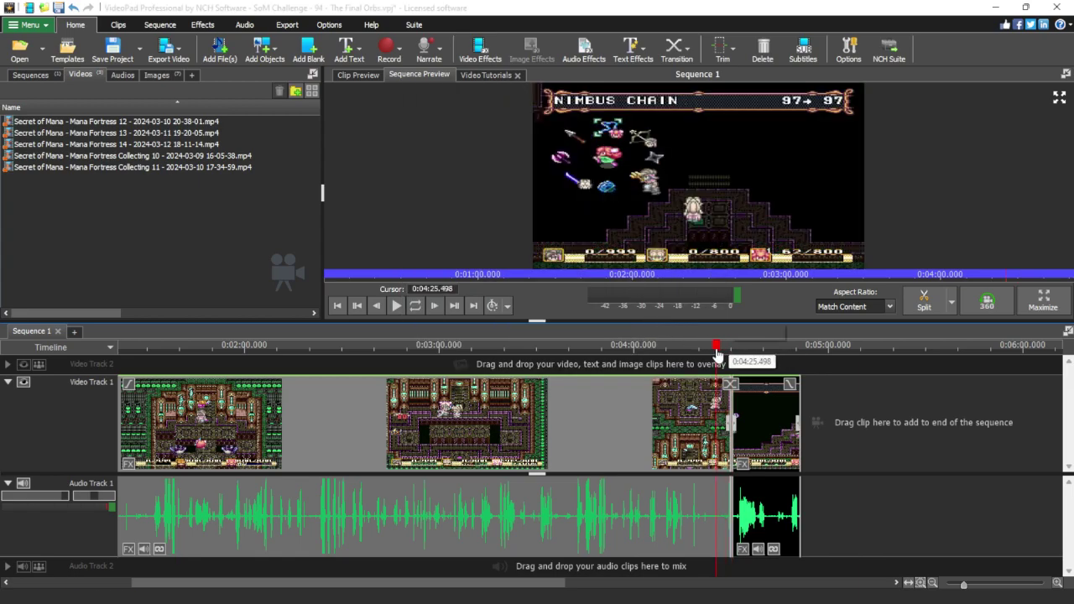
pyautogui.scroll(2, 713, 372)
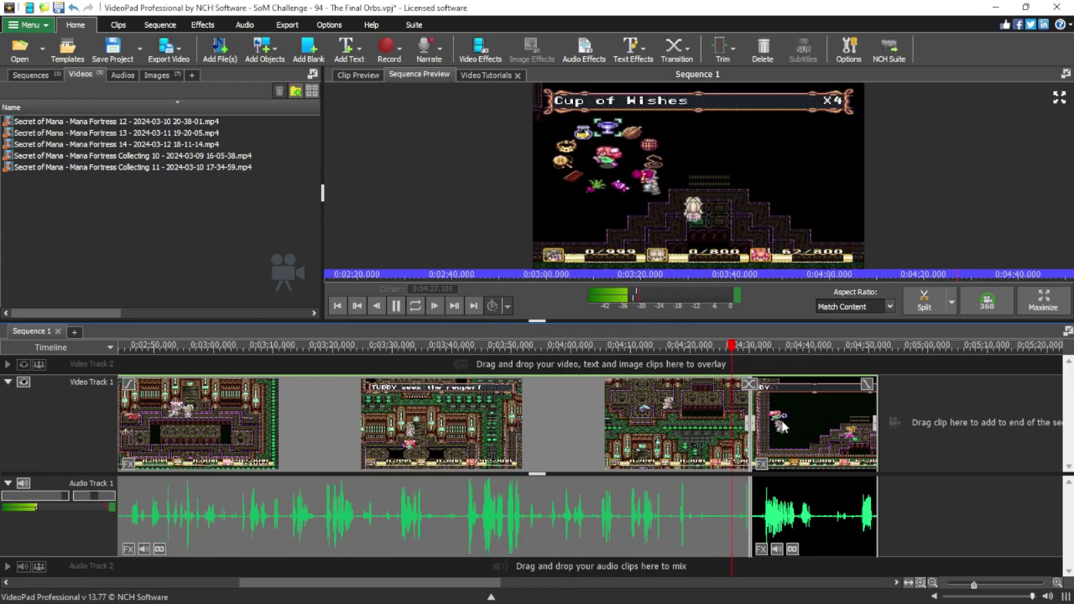
pyautogui.scroll(3, 787, 424)
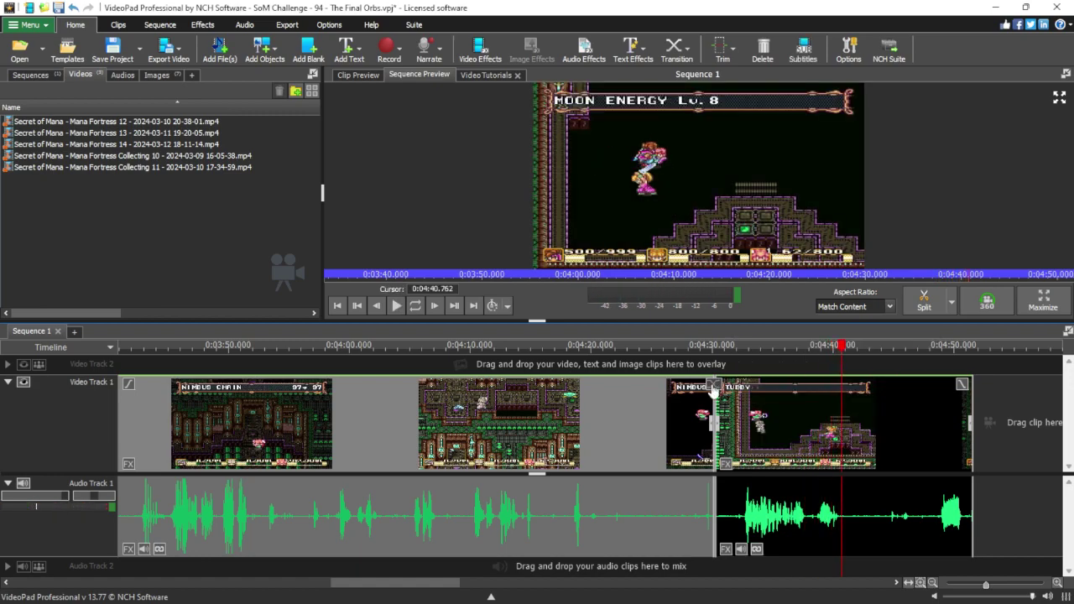
# Add a 2-second Fade through Black transition between the two clips at about 4:30 and play the sequence through to its end.
pyautogui.click(712, 385)
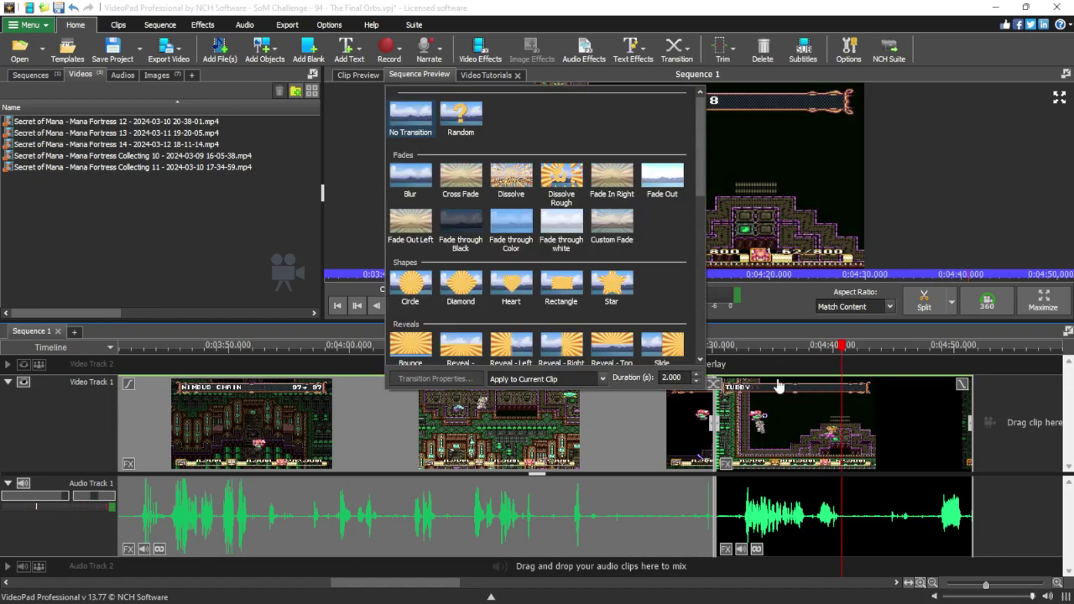
pyautogui.click(461, 222)
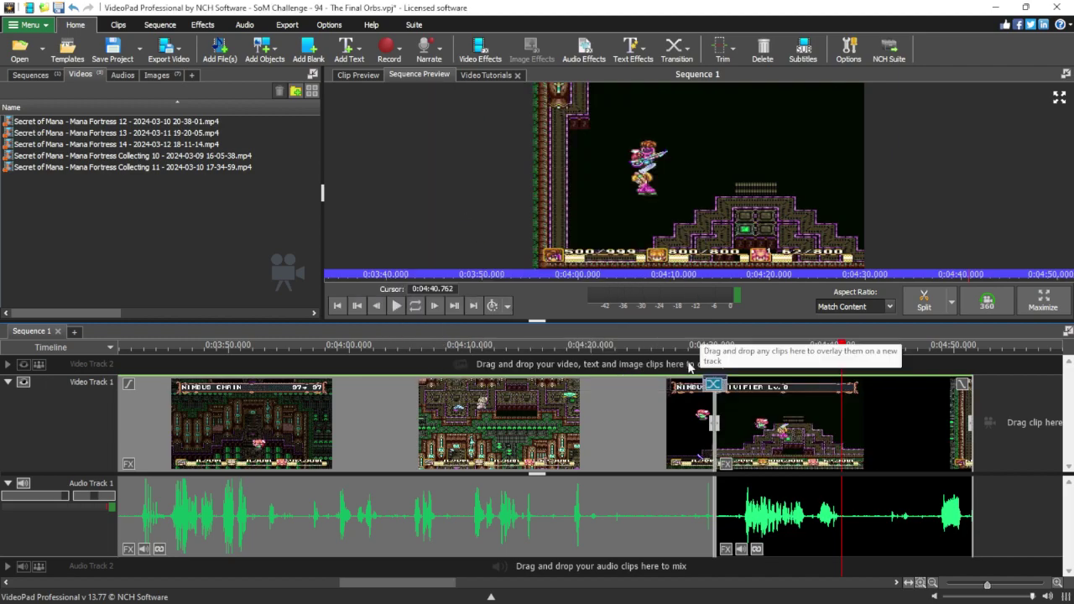
pyautogui.click(696, 367)
pyautogui.press('space')
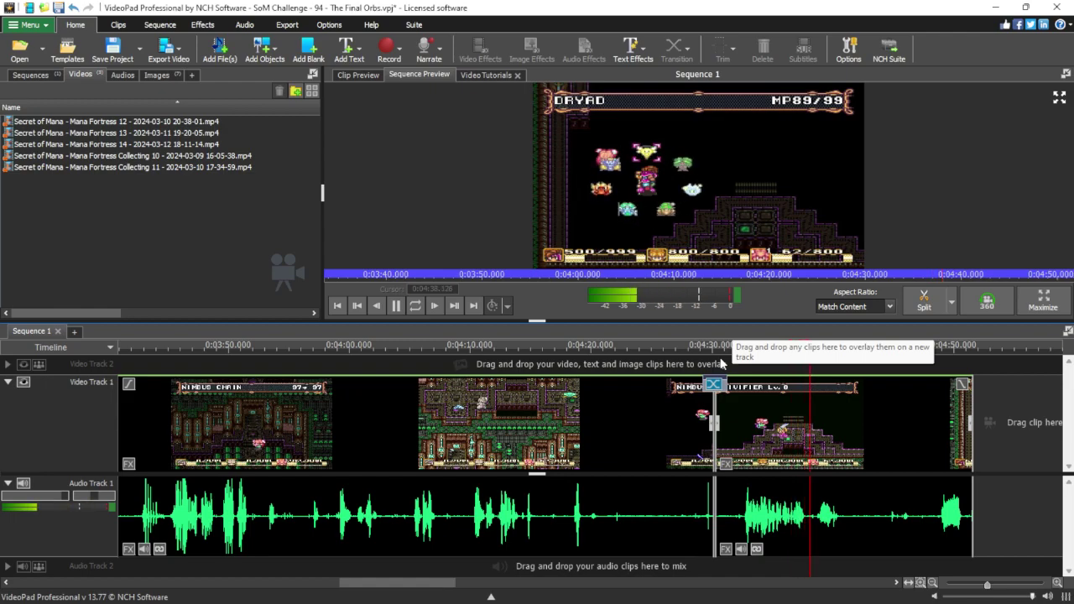
pyautogui.click(941, 370)
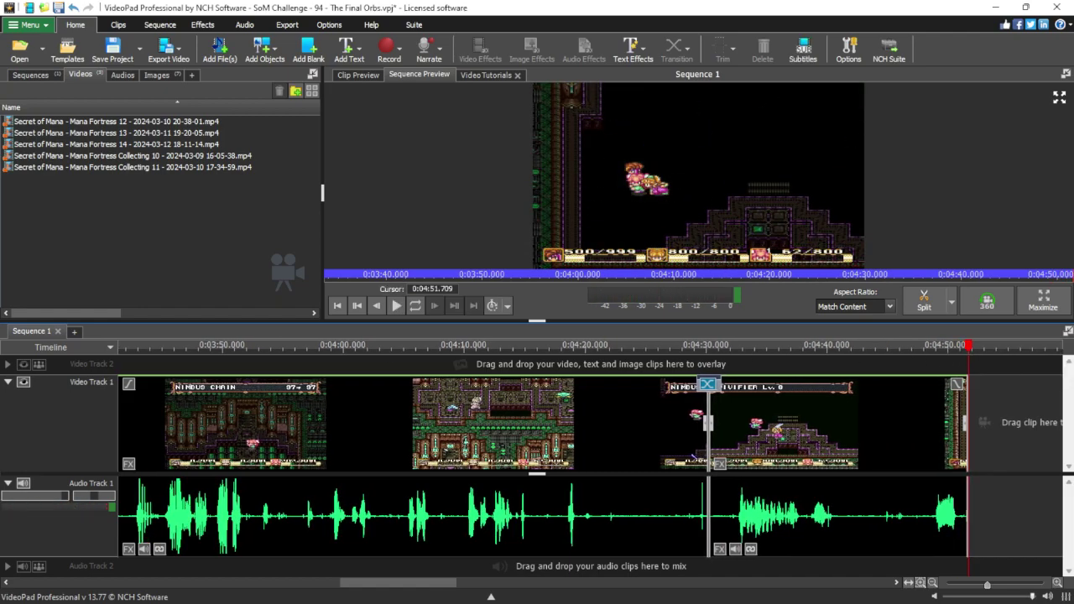
# Load the Mana Fortress Collecting 10 recording for preview and check its remaining highlight timestamps in the Mana Fortress notes.
pyautogui.click(191, 168)
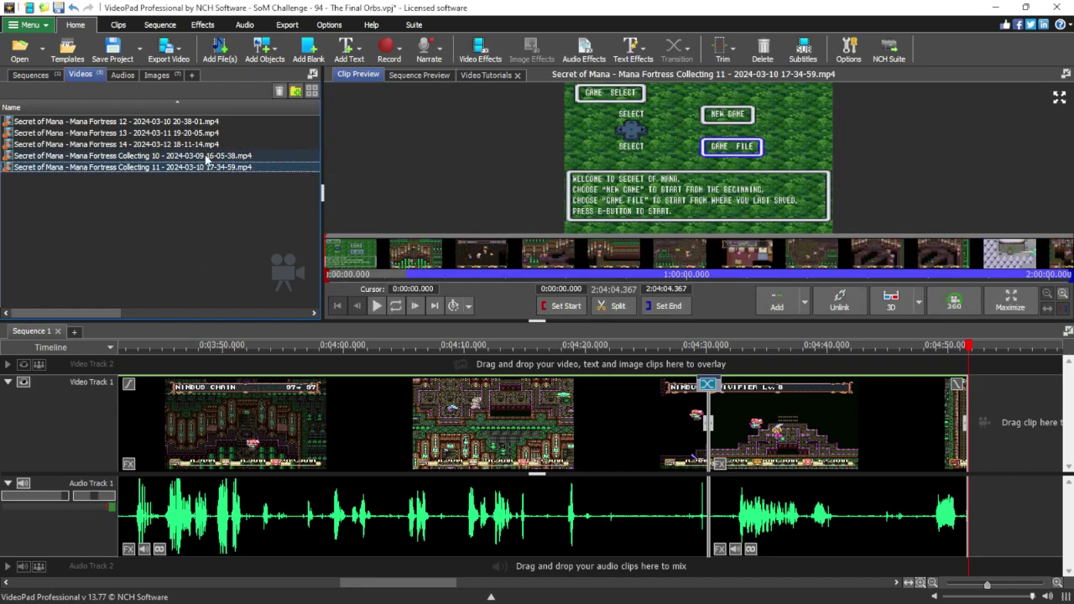
pyautogui.click(206, 157)
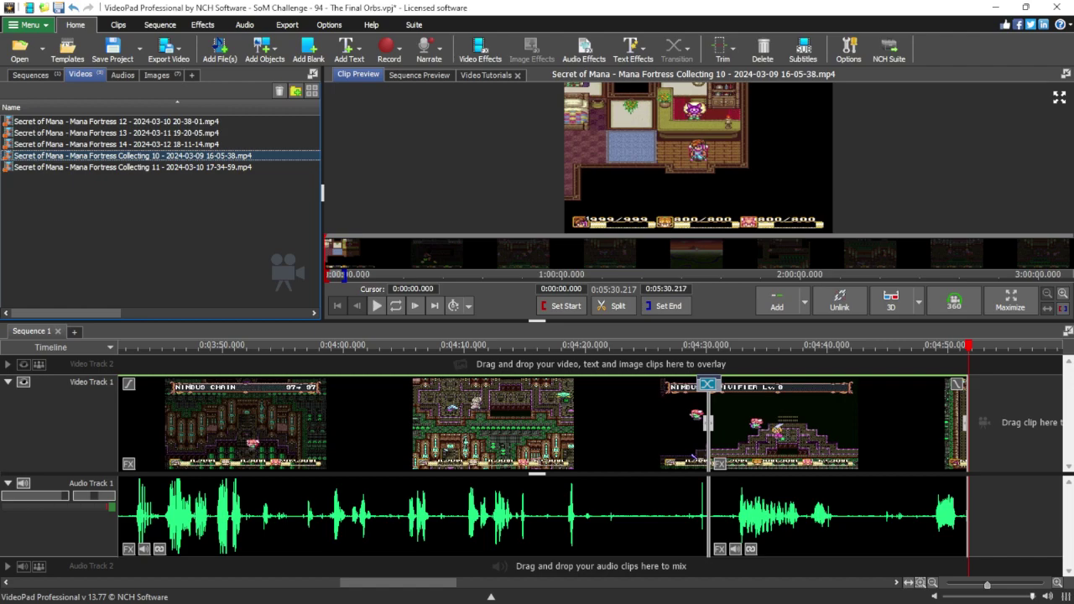
pyautogui.hotkey('alt', 'Tab')
pyautogui.moveTo(449, 412); pyautogui.dragTo(221, 287)
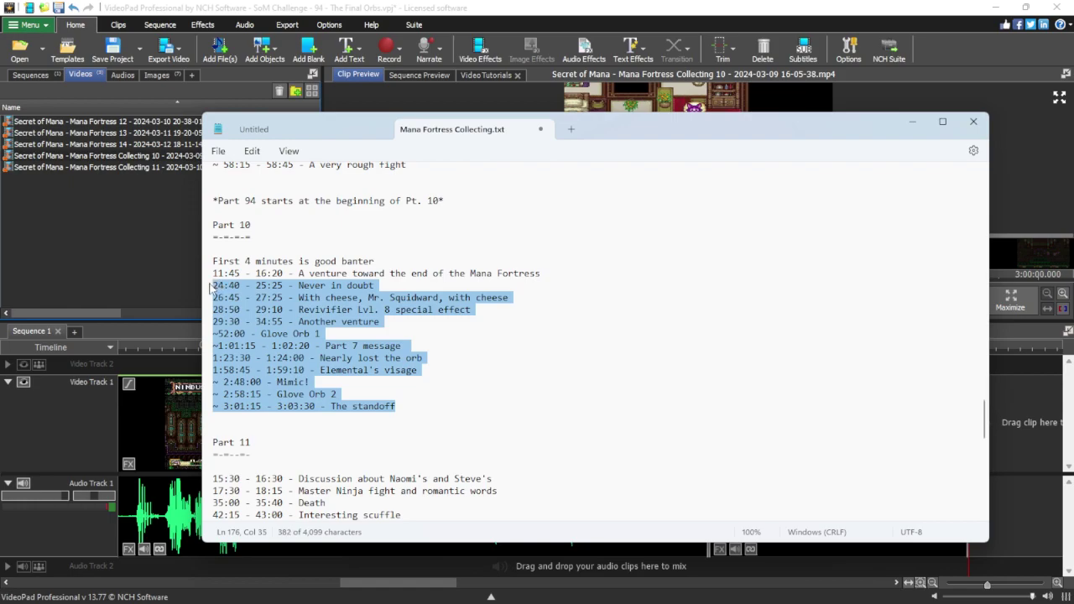
pyautogui.hotkey('alt', 'Tab')
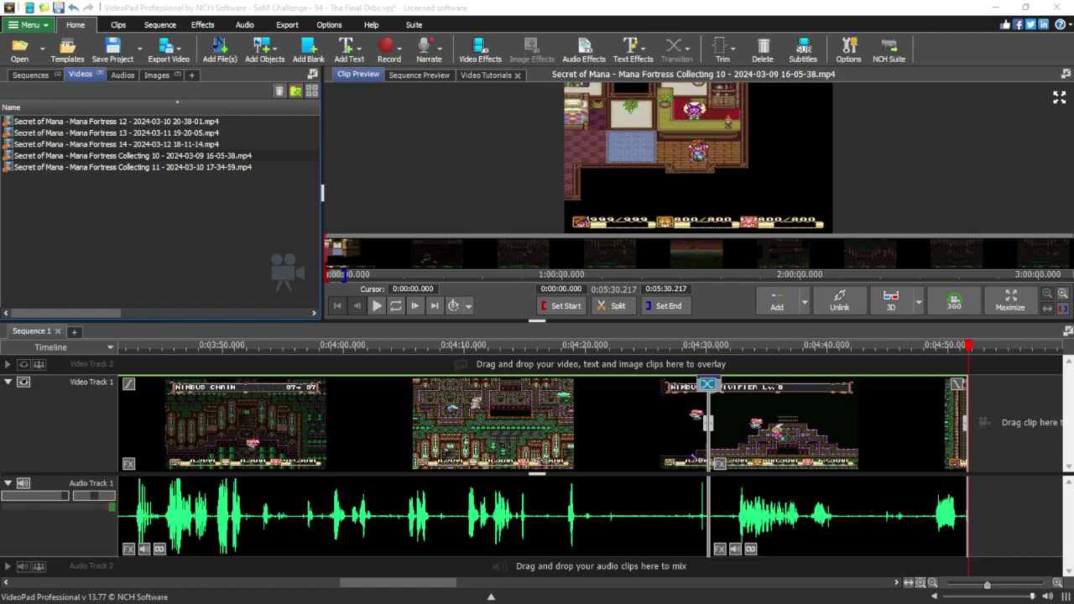
pyautogui.click(151, 156)
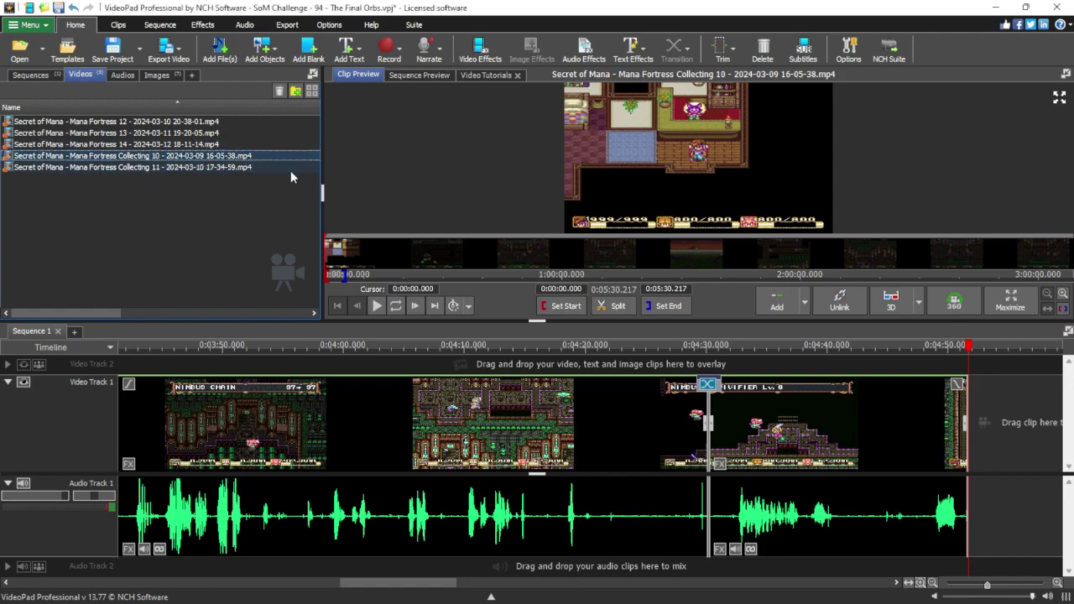
# Play the Part 10 recording around 11:45, then replay the lead-up and pause at 0:11:34.372.
pyautogui.moveTo(386, 264)
pyautogui.mouseDown()
pyautogui.moveTo(358, 264)
pyautogui.moveTo(372, 263)
pyautogui.mouseUp()
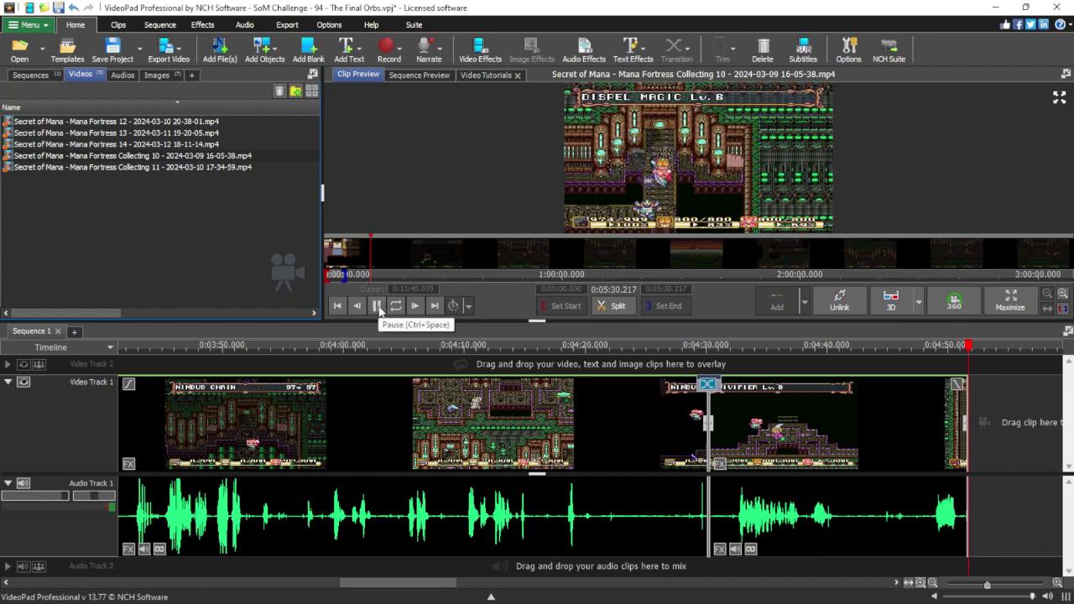
pyautogui.click(378, 306)
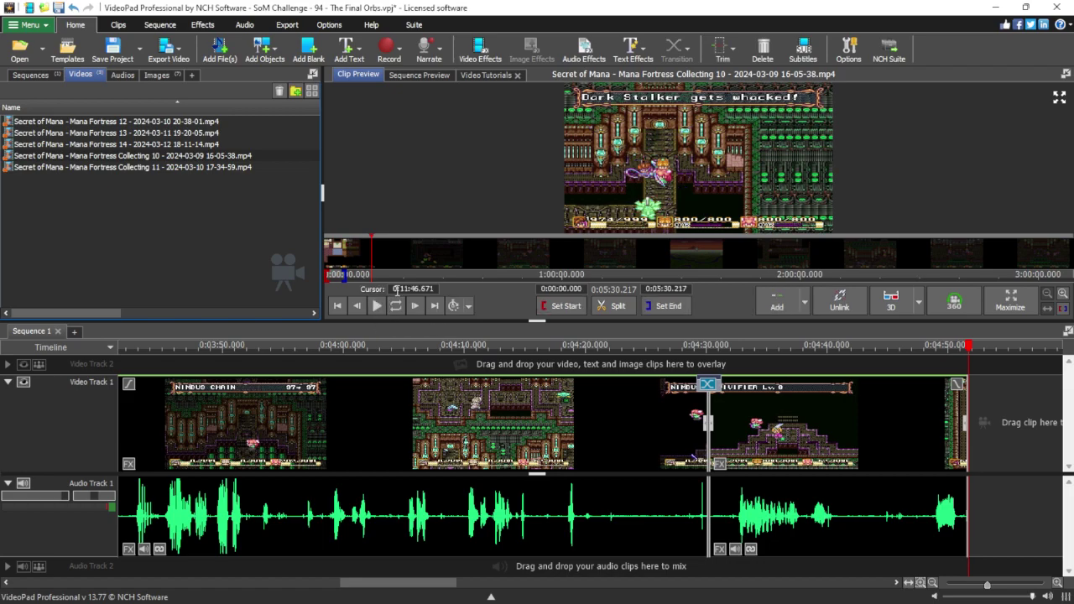
pyautogui.press('Left')
pyautogui.press('Left')
pyautogui.press('Left')
pyautogui.click(378, 306)
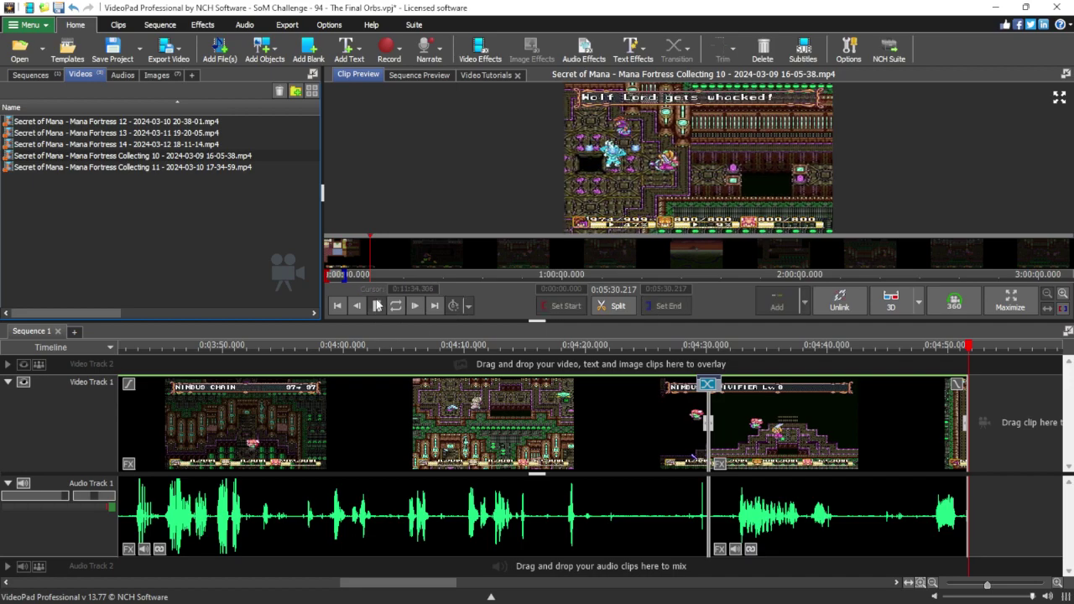
pyautogui.click(378, 305)
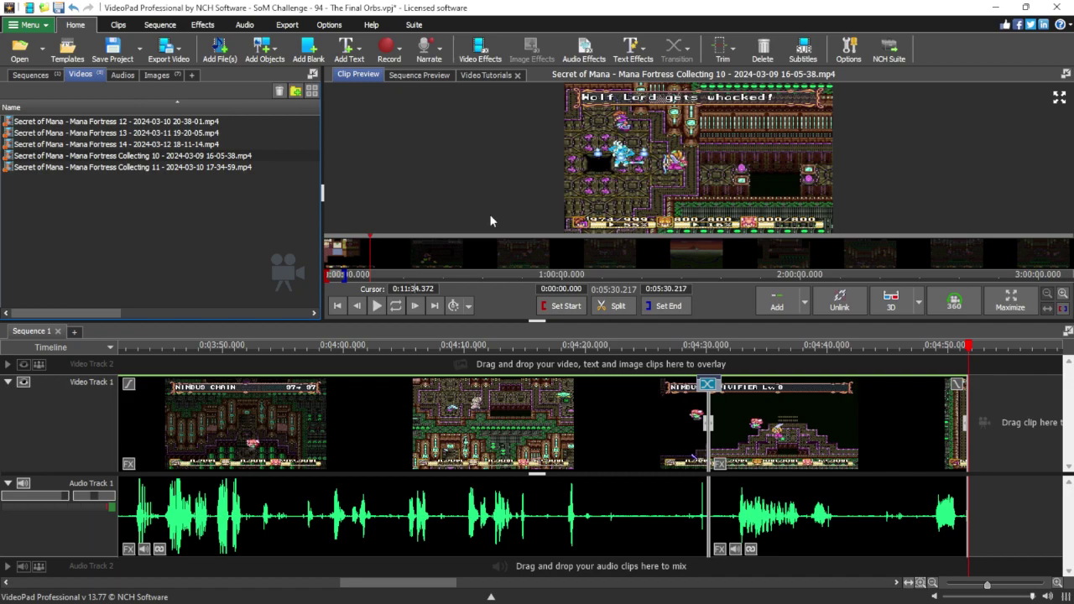
# Move the clip preview cursor to 0:11:20.372 and play the recording through to about 11:46.
pyautogui.write('20')
pyautogui.press('Return')
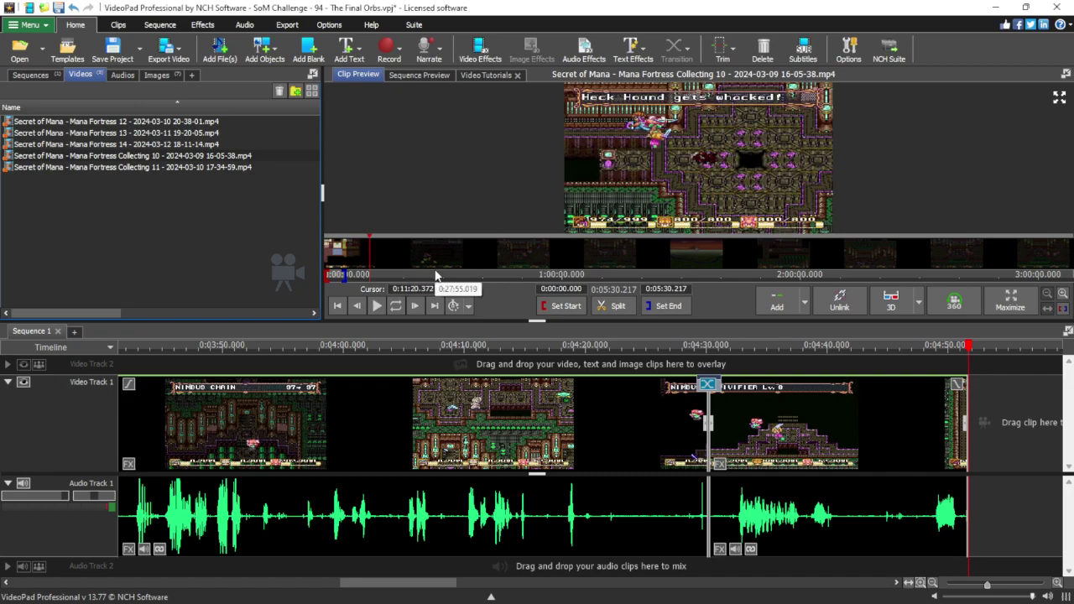
pyautogui.click(378, 306)
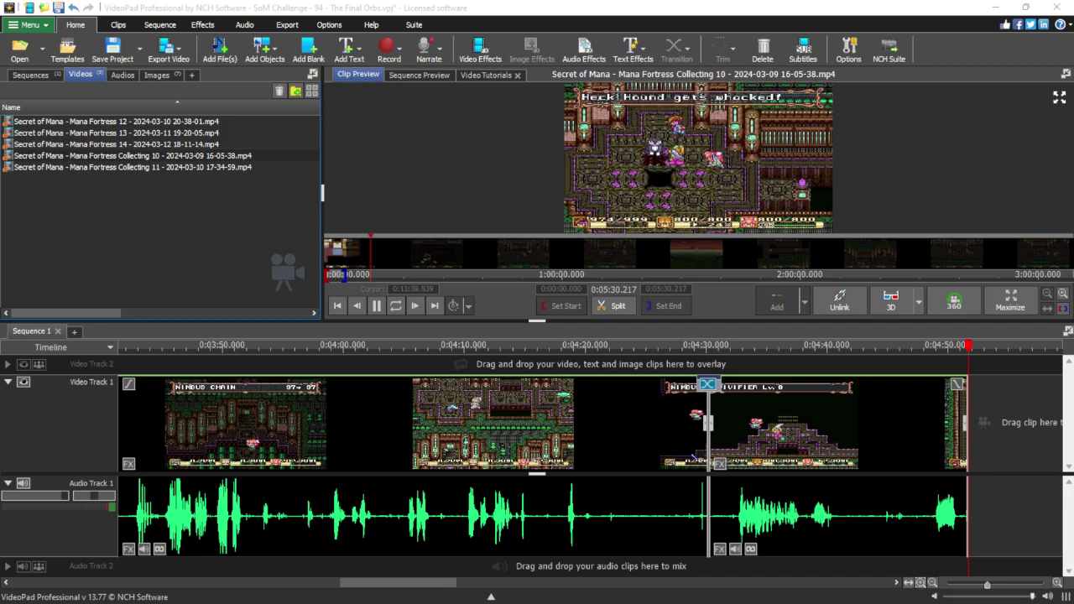
pyautogui.click(377, 309)
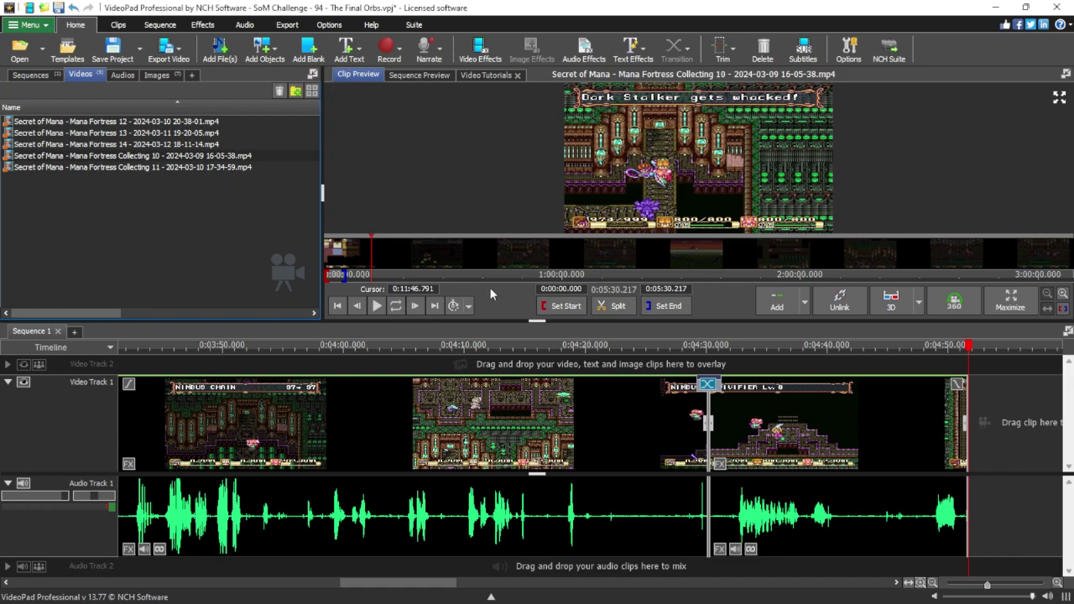
# Replay the lead-up from about 11:26 and 11:20, and pause at 0:11:23.180 as the venture's starting point.
pyautogui.press('Left')
pyautogui.press('Left')
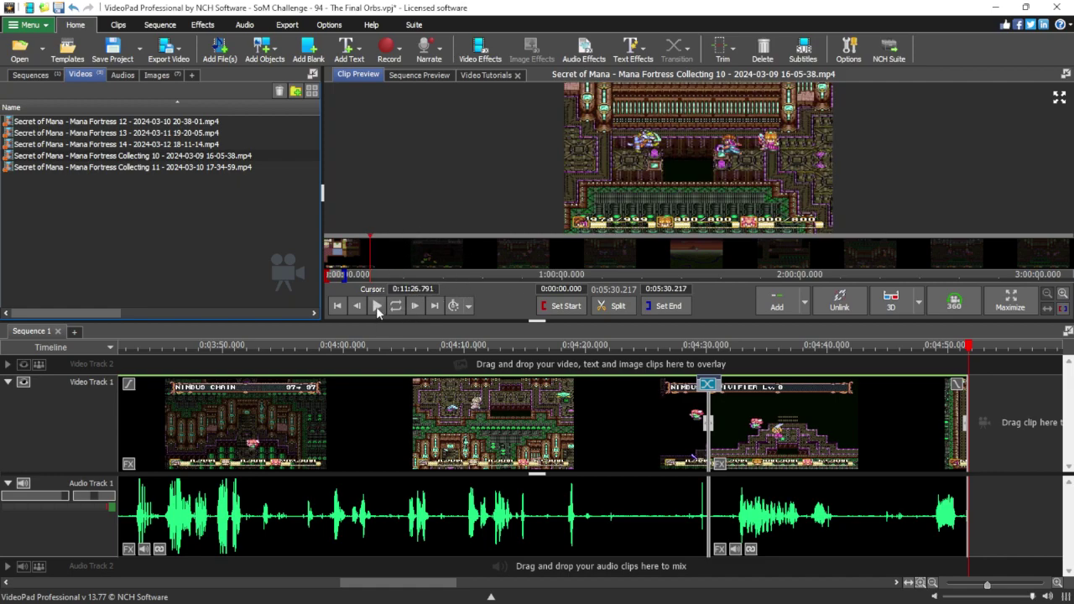
pyautogui.click(377, 309)
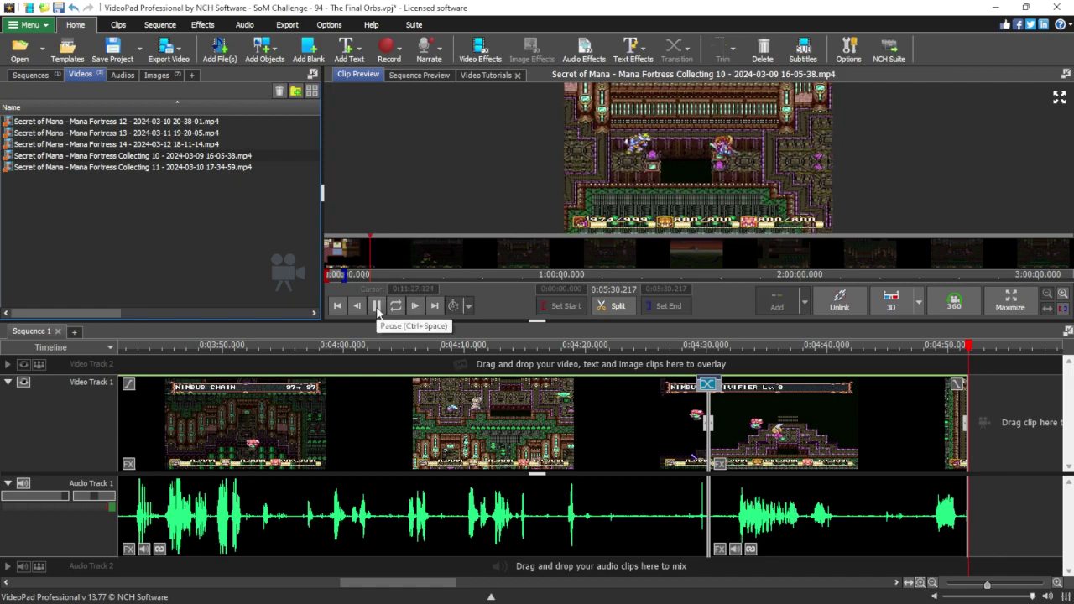
pyautogui.click(378, 309)
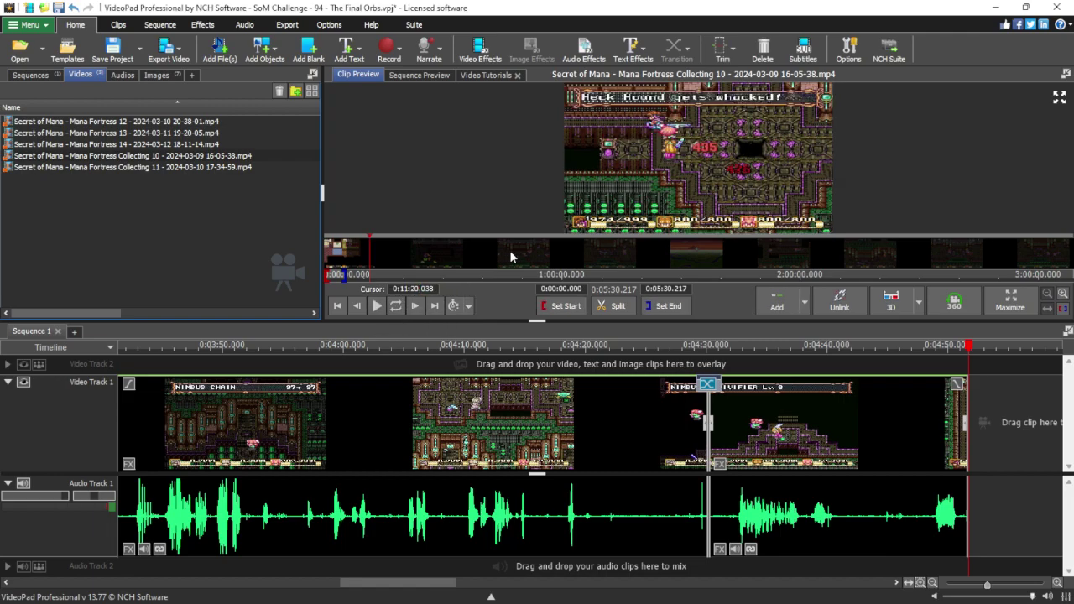
pyautogui.click(377, 307)
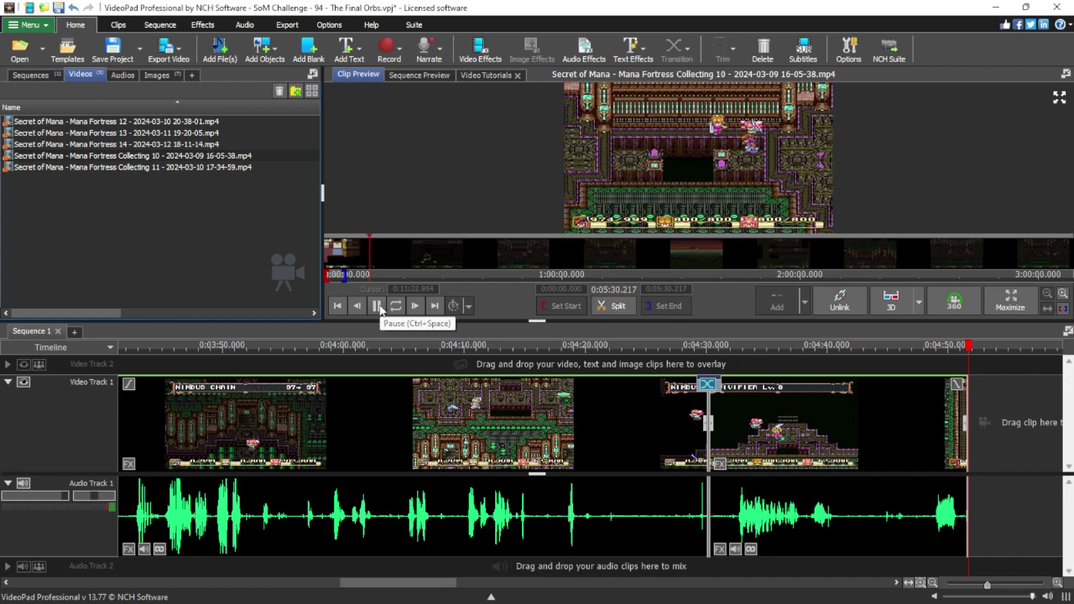
pyautogui.click(378, 307)
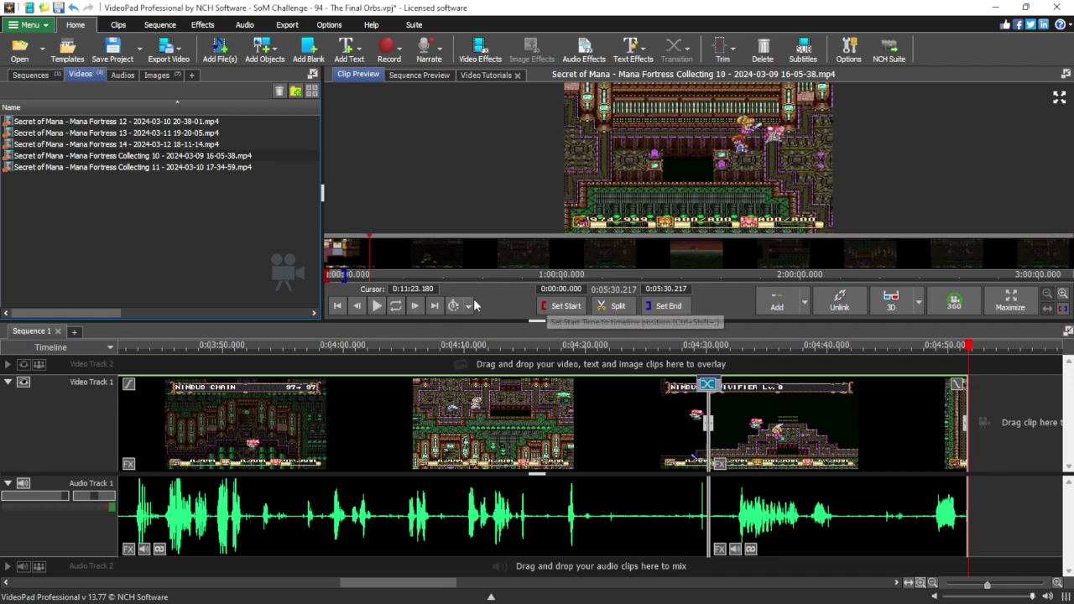
# Set the Part 10 clip's end time to 0:35:30.217 and its start time to 0:11:23.180.
pyautogui.click(432, 288)
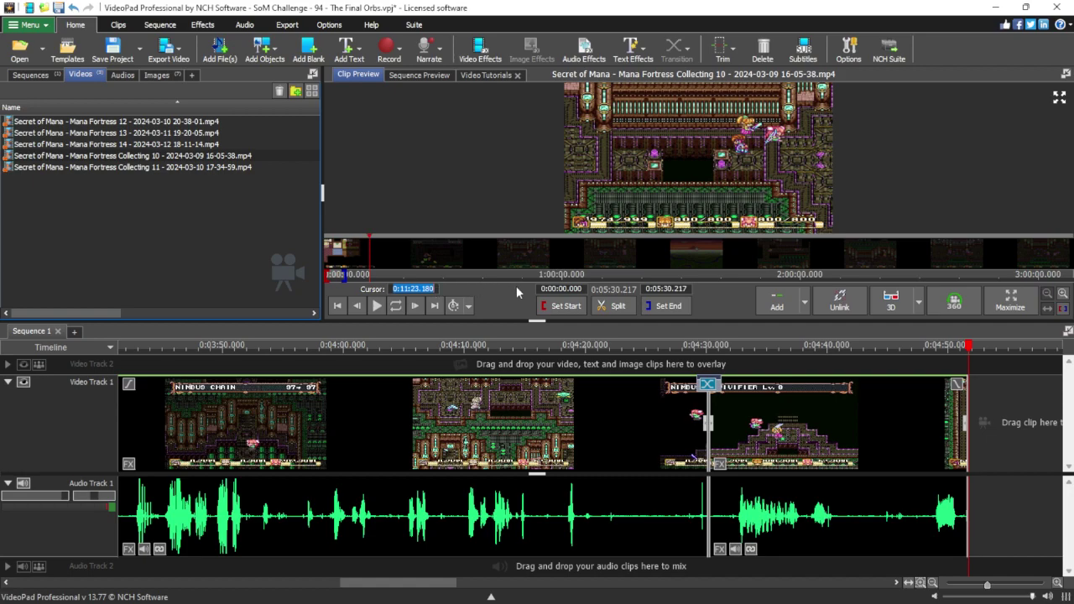
pyautogui.click(665, 290)
pyautogui.write('3')
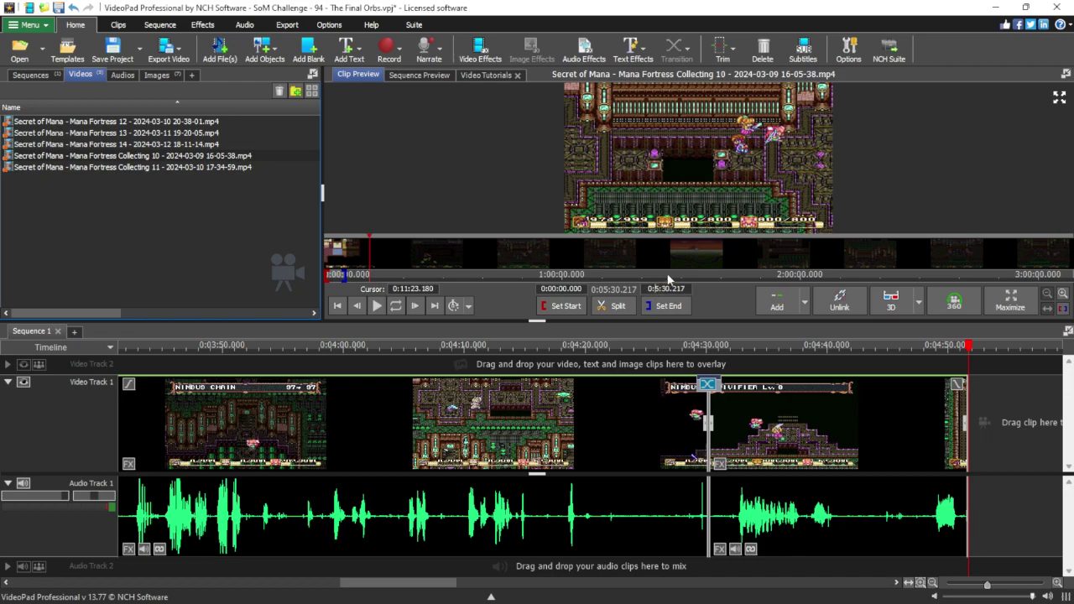
pyautogui.press('Return')
pyautogui.click(576, 289)
pyautogui.hotkey('ctrl', 'c')
pyautogui.click(570, 289)
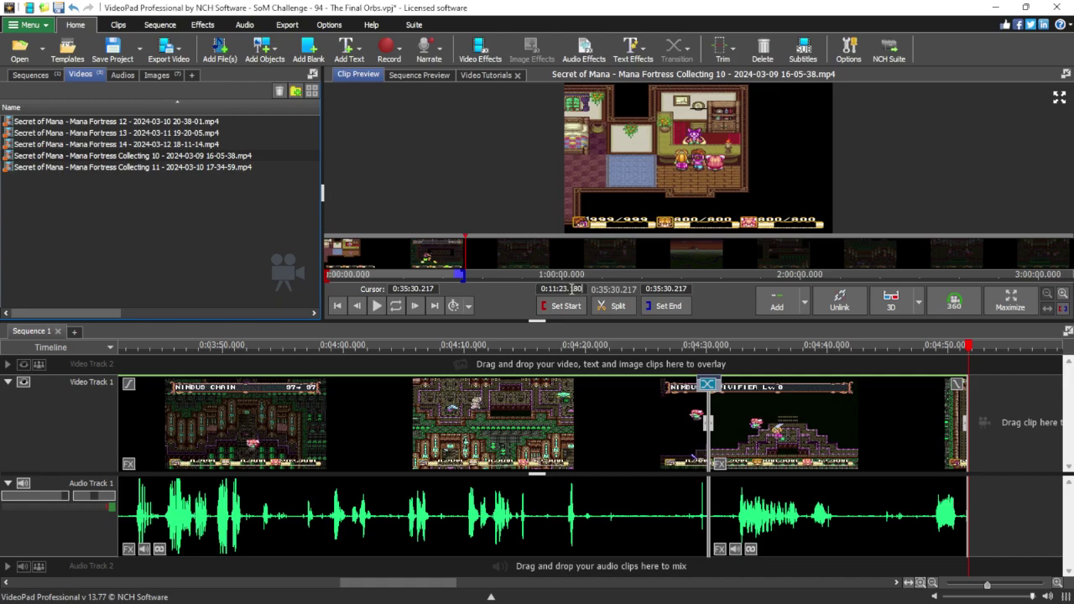
pyautogui.press('Return')
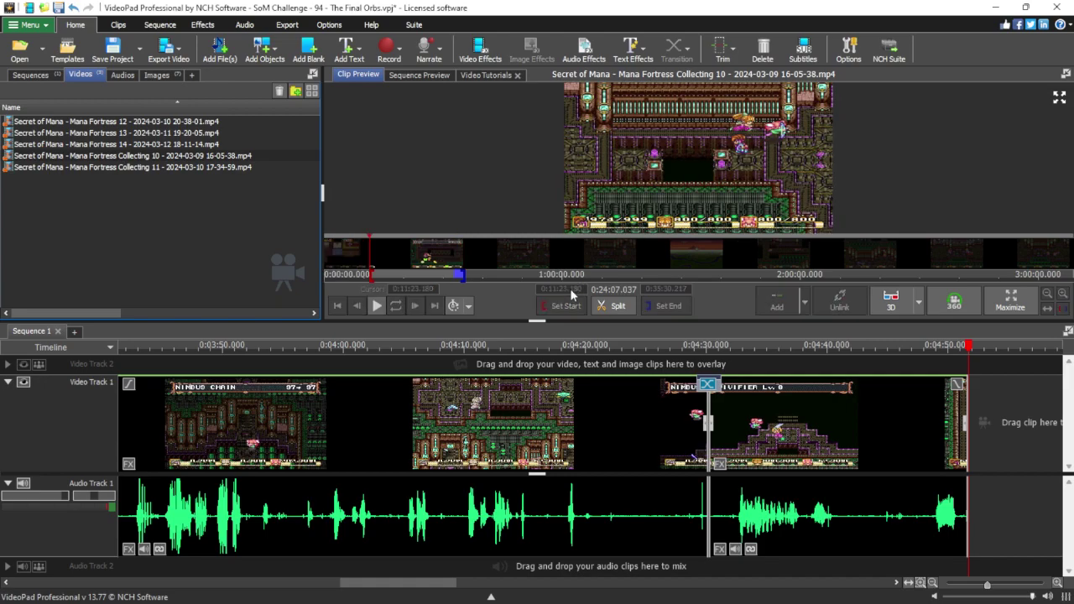
# Play the clip from its new start and highlight the "11:45 - 16:20" venture entry in the Mana Fortress notes.
pyautogui.click(377, 306)
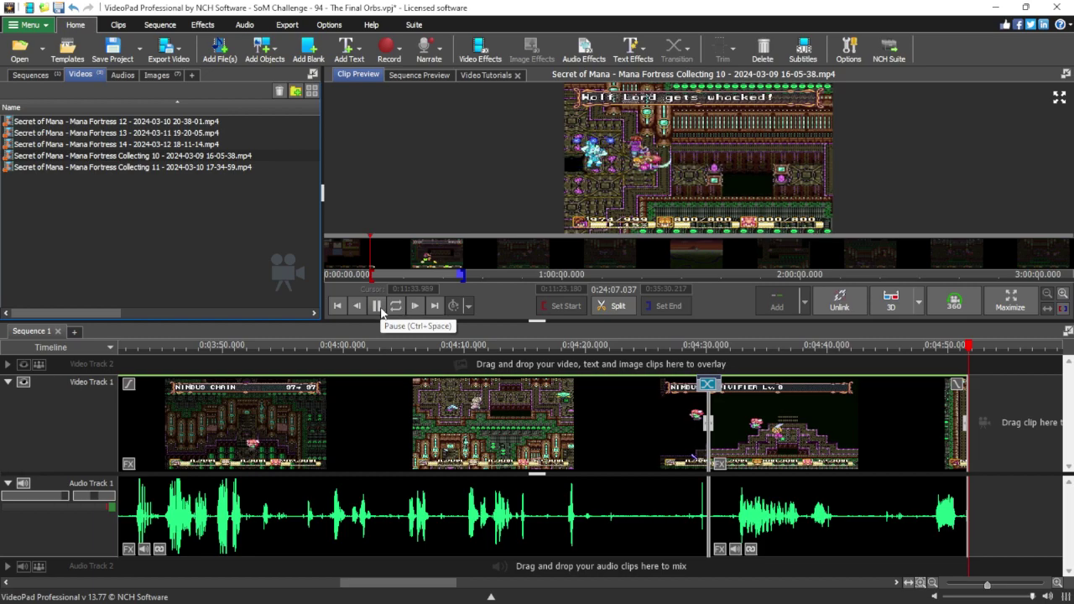
pyautogui.hotkey('alt', 'Tab')
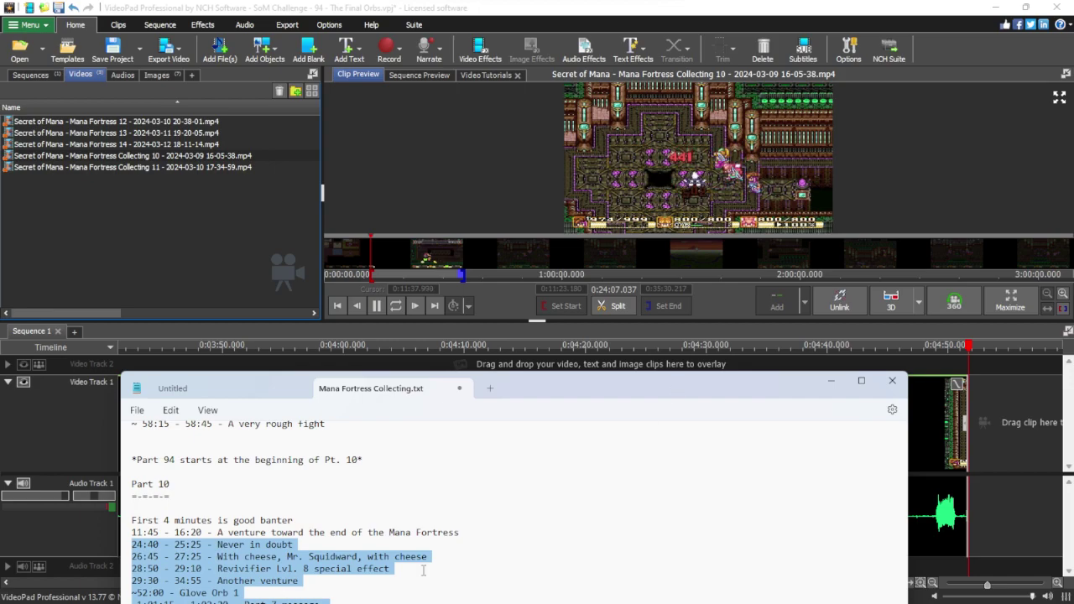
pyautogui.click(460, 531)
pyautogui.moveTo(462, 532); pyautogui.dragTo(123, 541)
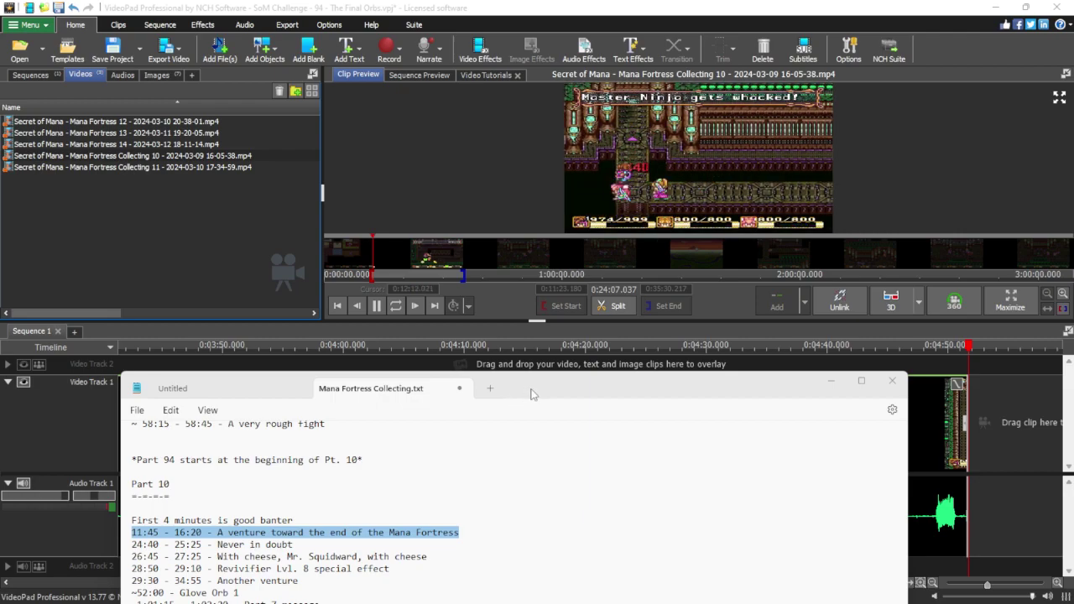
pyautogui.moveTo(537, 394); pyautogui.dragTo(0, 394)
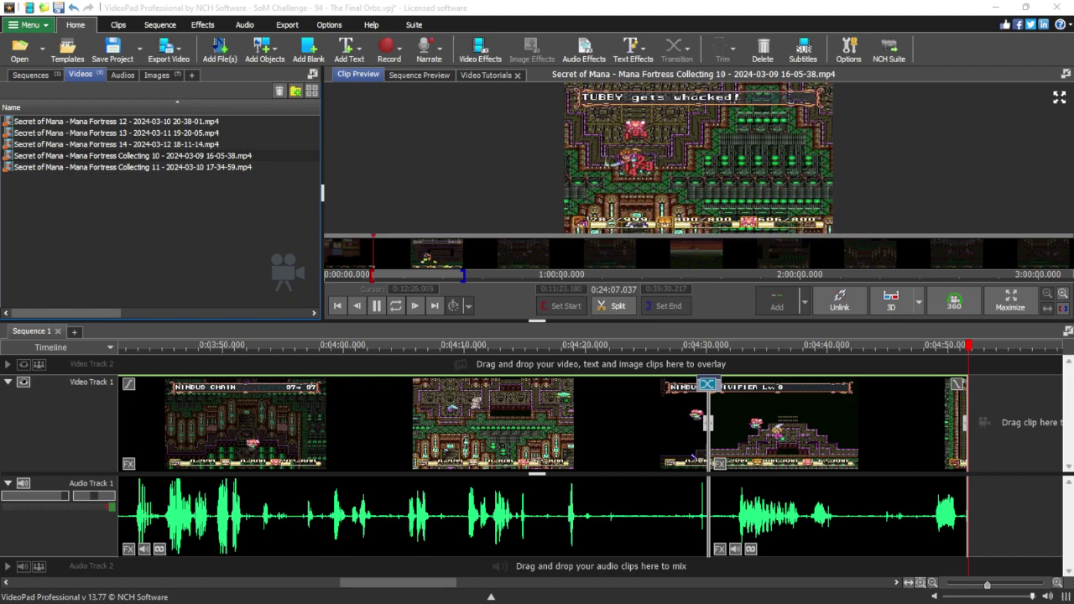
# Return the clip preview cursor to 0:11:23.180 and replay the Part 10 recording from there.
pyautogui.click(376, 307)
pyautogui.click(413, 289)
pyautogui.hotkey('ctrl', 'v')
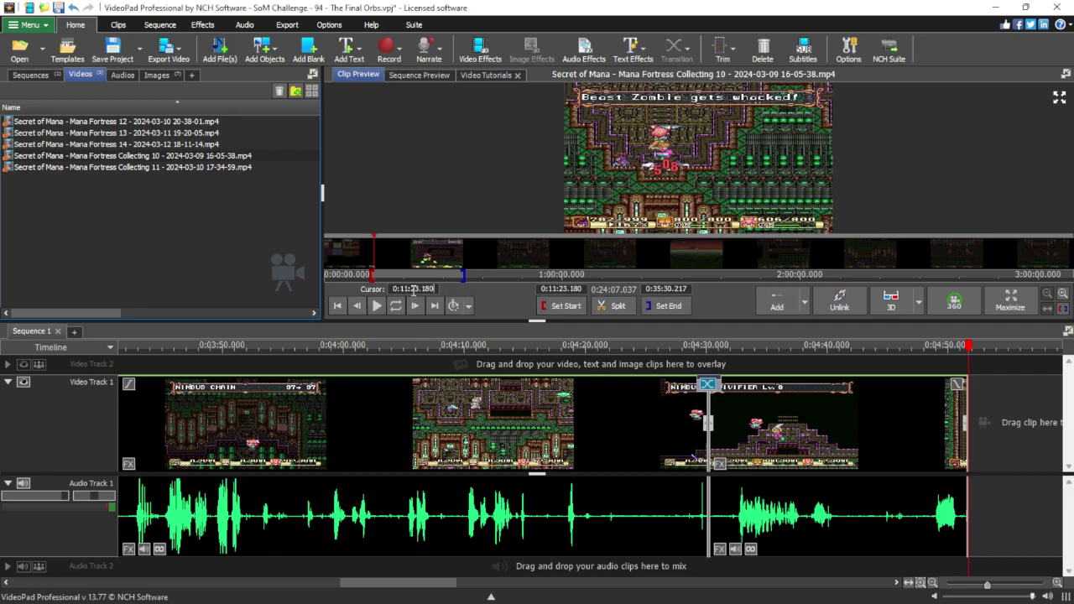
pyautogui.press('Return')
pyautogui.click(377, 307)
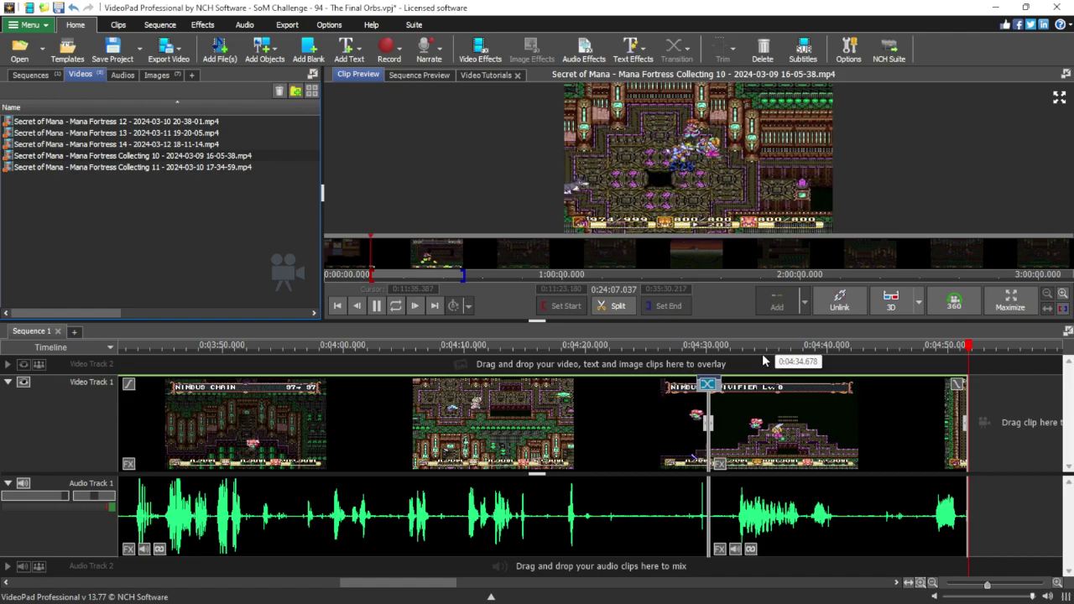
# Play the recording past 0:11:50.374 to find a cut point, pausing at 0:12:03.806 and 0:12:06.439.
pyautogui.click(382, 312)
pyautogui.click(382, 313)
pyautogui.click(376, 307)
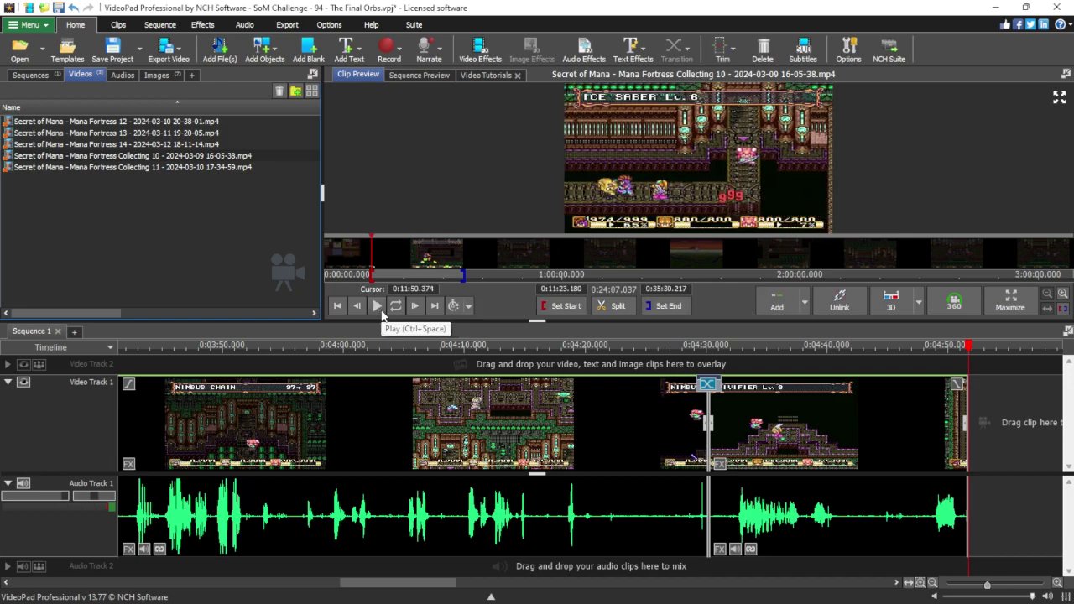
pyautogui.click(376, 306)
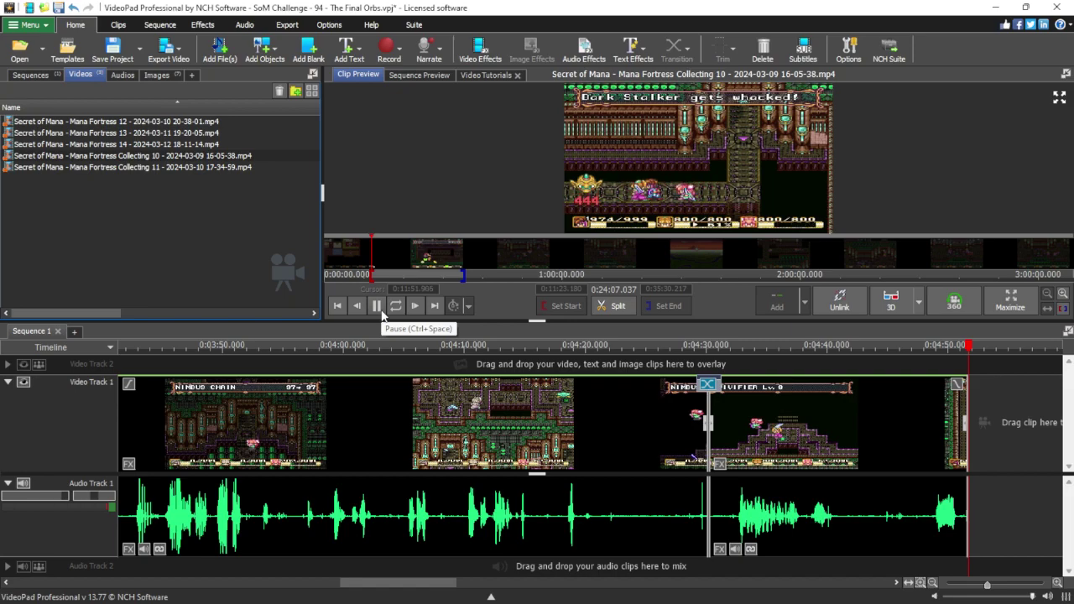
pyautogui.click(382, 312)
pyautogui.click(382, 313)
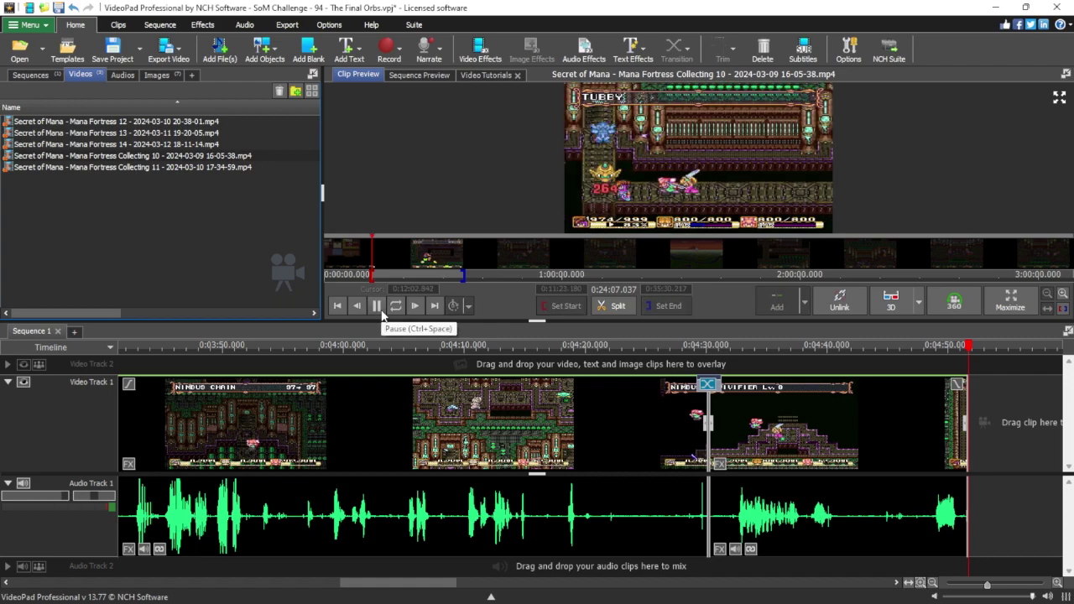
pyautogui.click(376, 305)
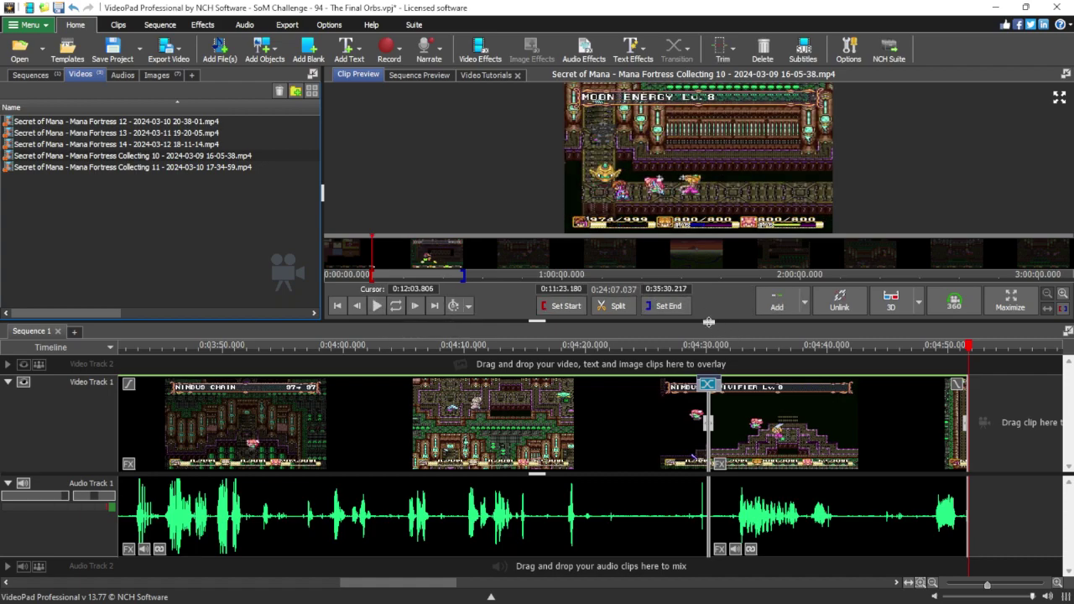
pyautogui.click(375, 305)
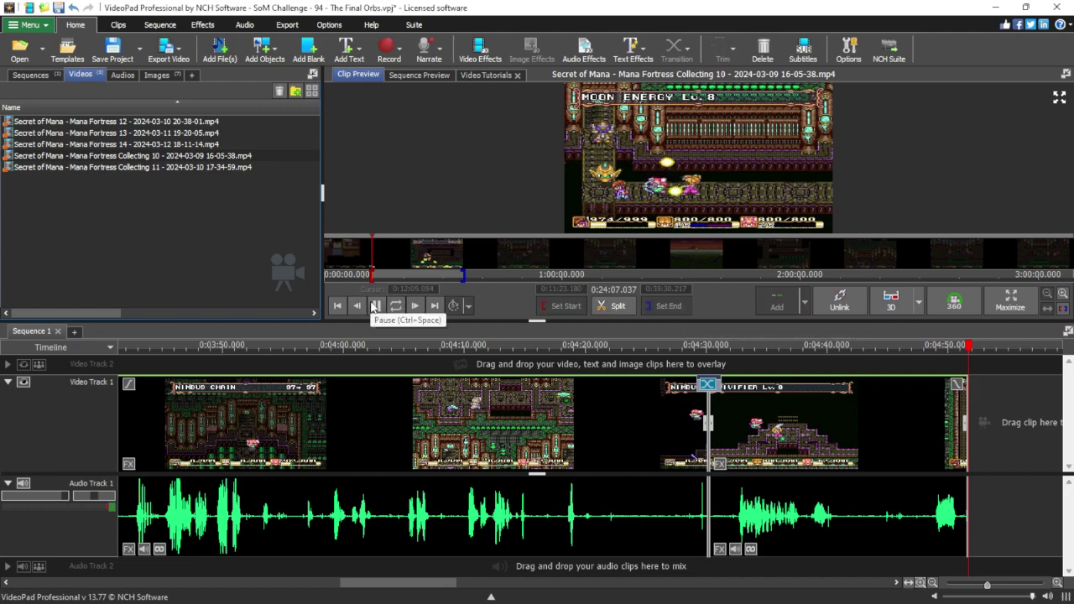
pyautogui.click(375, 306)
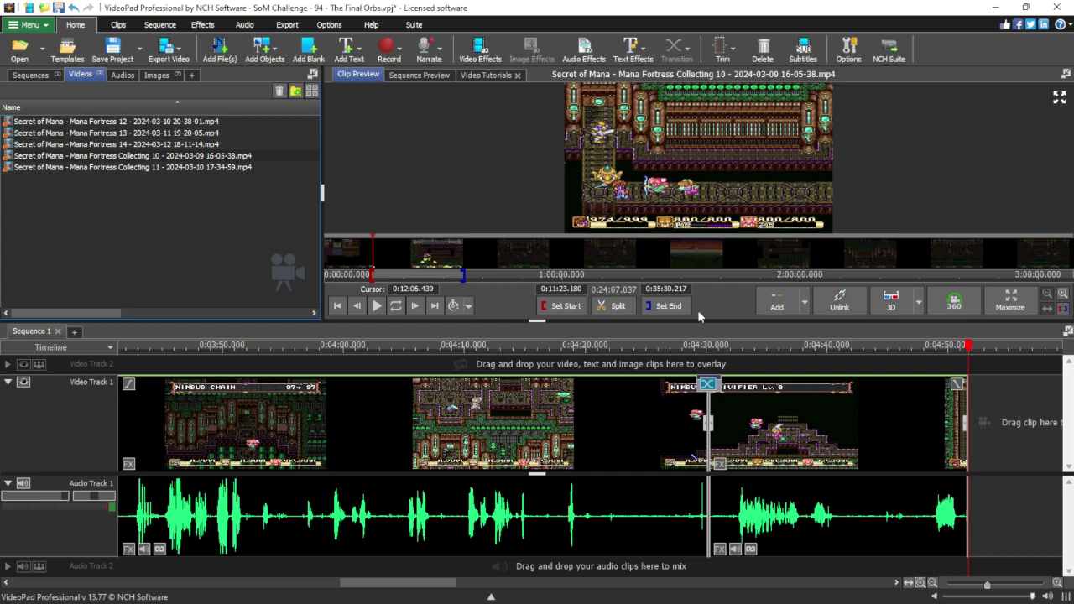
# Set the Part 10 clip's end time to 0:12:03.806 and add the clip at the end of Sequence 1.
pyautogui.write('0:12:03.806')
pyautogui.click(808, 304)
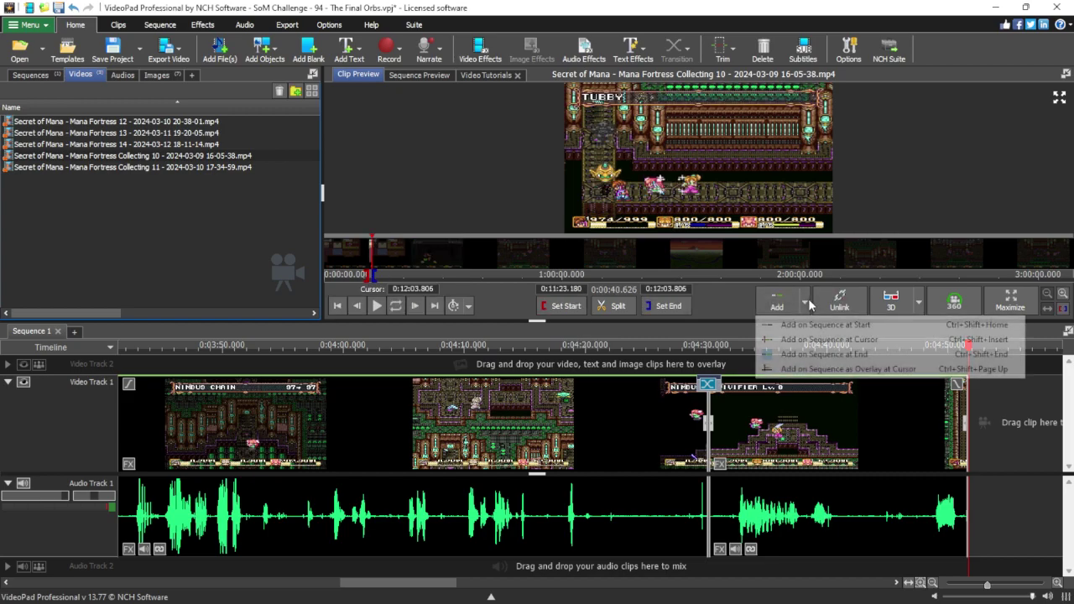
pyautogui.click(828, 355)
pyautogui.scroll(-2, 831, 483)
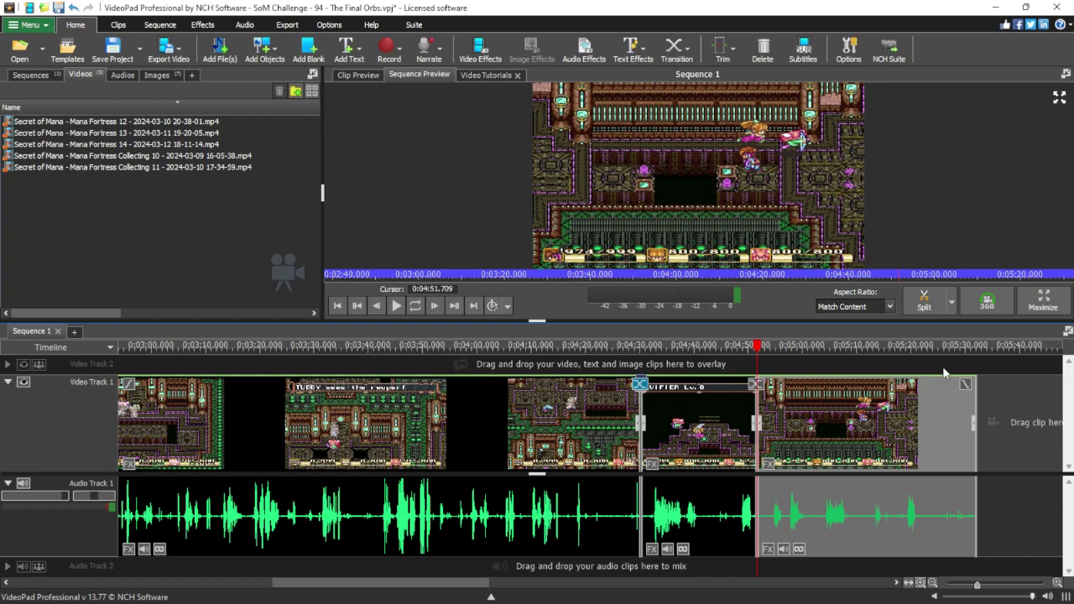
# Preview the join before the newly added clip and apply a 2-second Fade through Black transition there.
pyautogui.click(754, 372)
pyautogui.press('space')
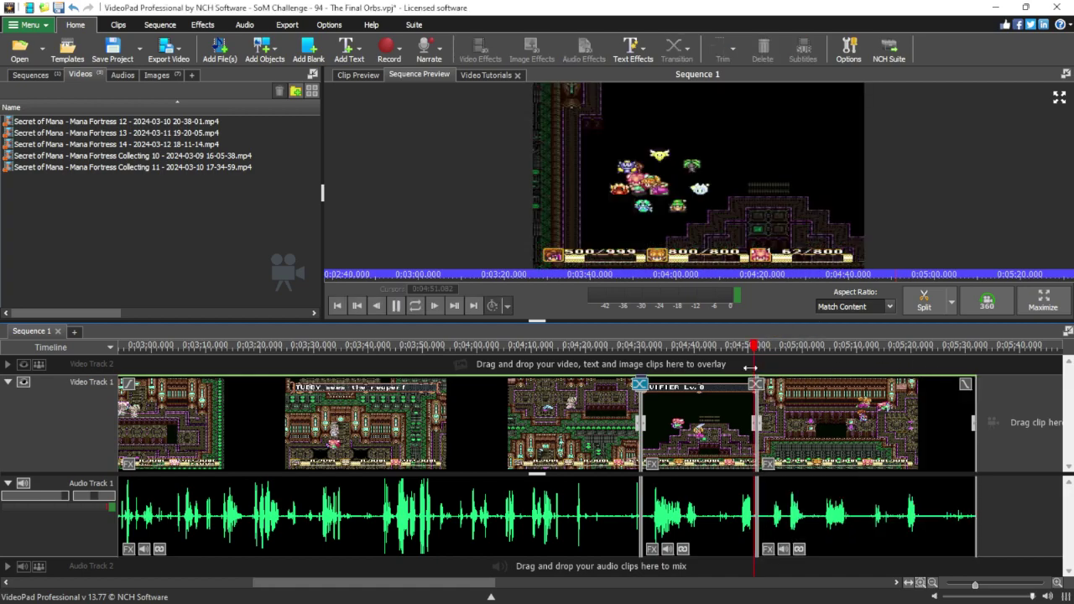
pyautogui.scroll(2, 754, 392)
pyautogui.scroll(1, 753, 394)
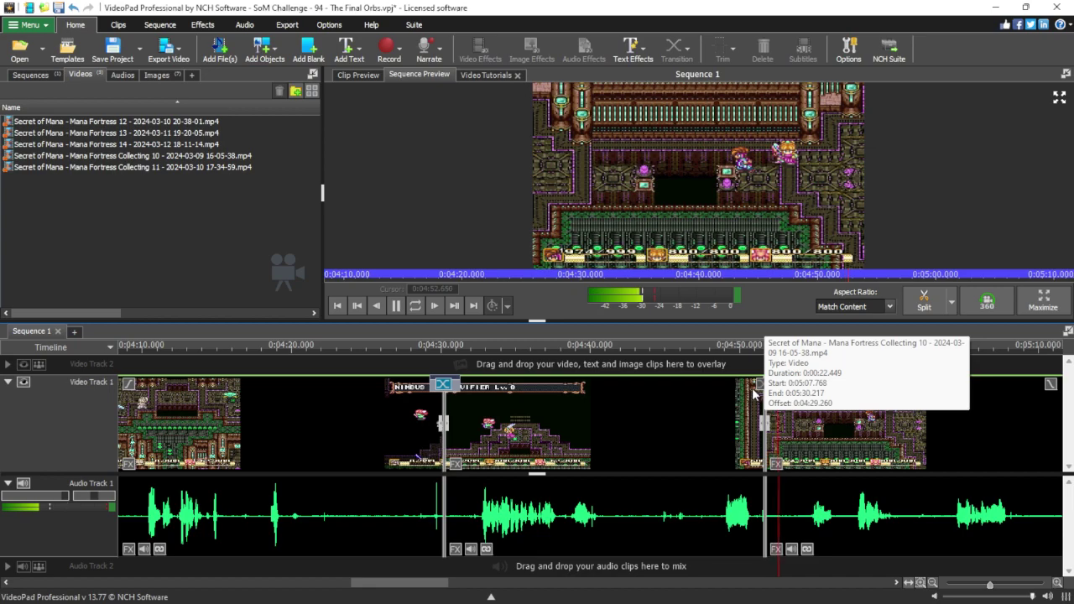
pyautogui.click(761, 385)
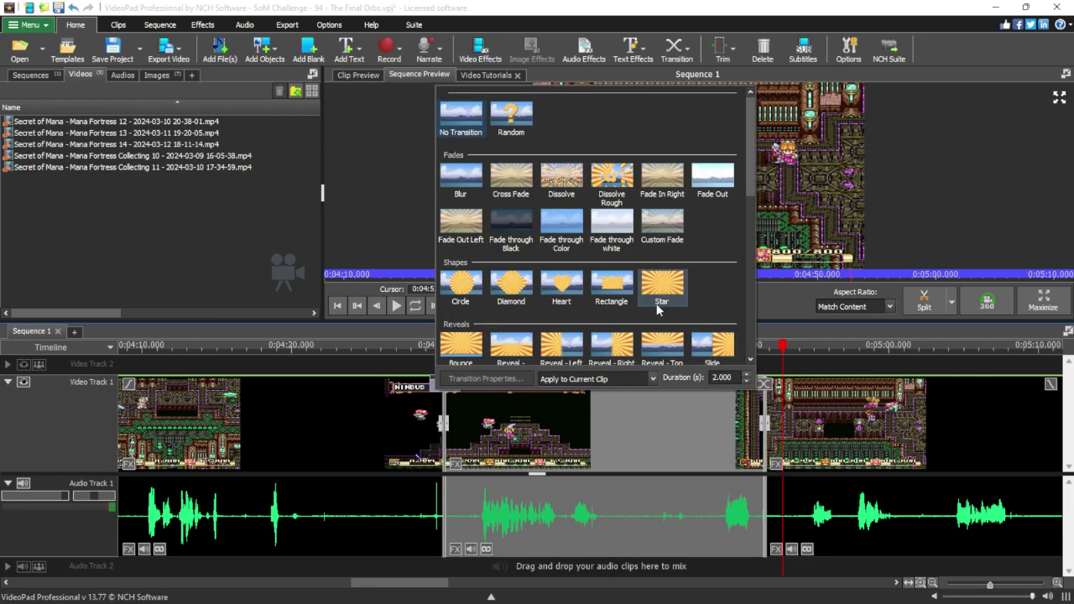
pyautogui.click(521, 233)
# Play the new transition from 0:04:49.077 to 0:04:56.133, and recheck the preceding clip at 0:04:33.411.
pyautogui.click(728, 369)
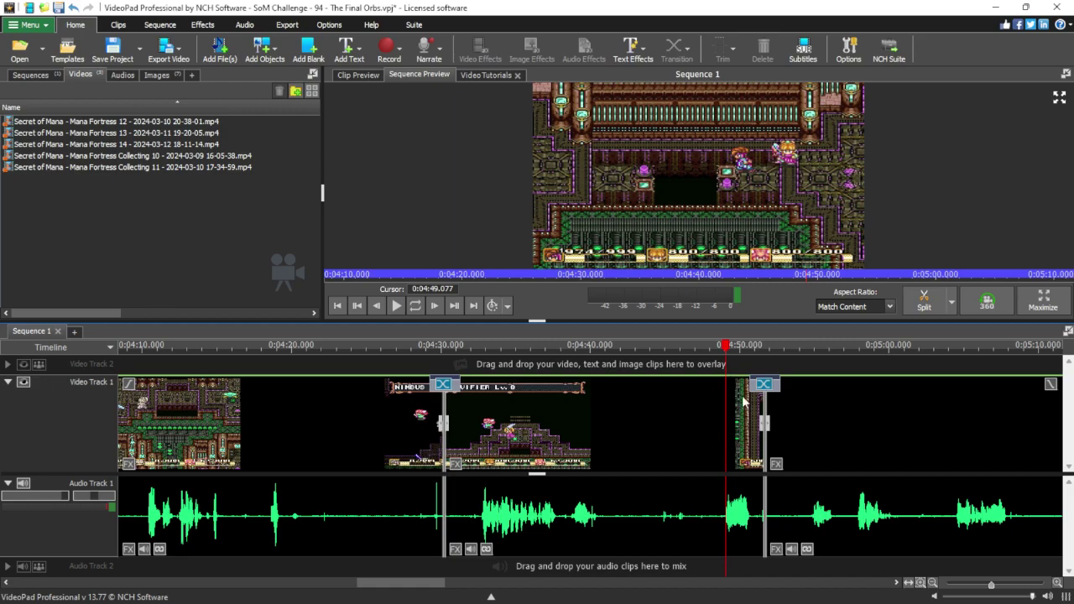
pyautogui.press('space')
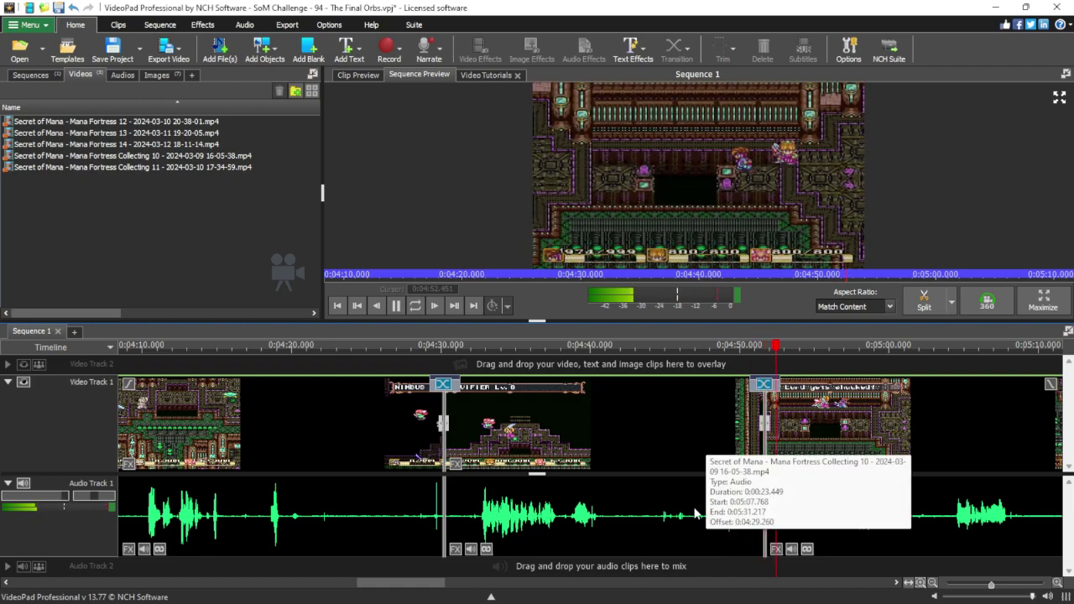
pyautogui.scroll(-1, 910, 494)
pyautogui.scroll(-1, 906, 487)
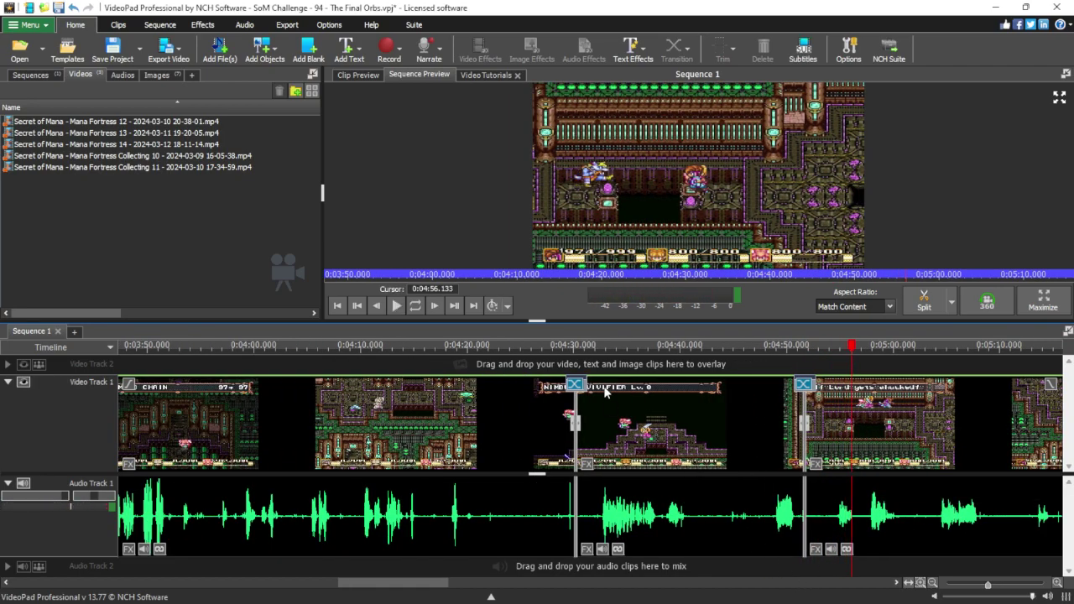
pyautogui.click(607, 378)
pyautogui.press('space')
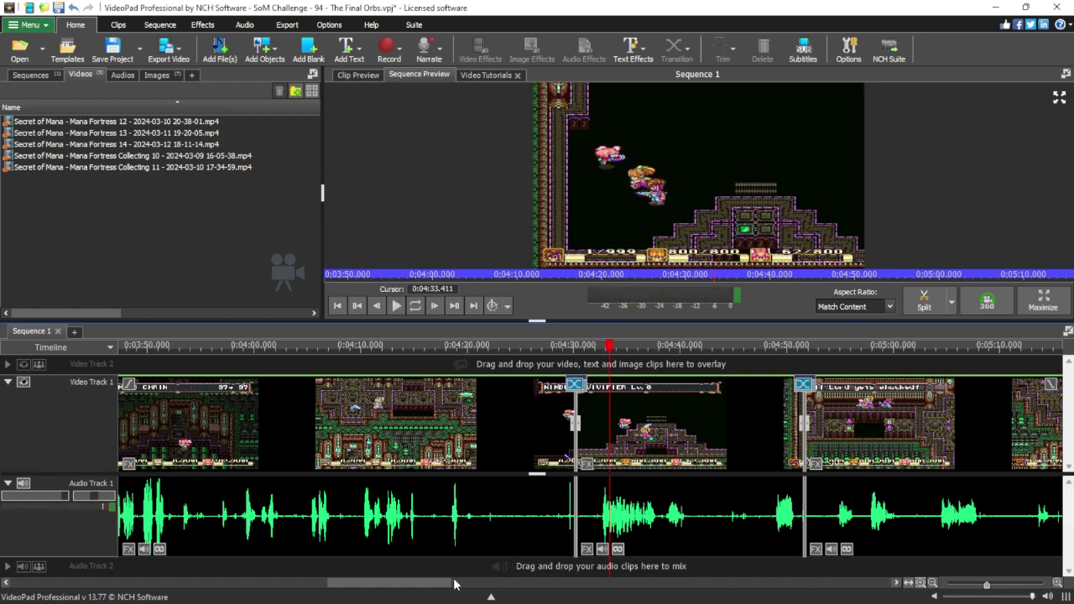
# Move the sequence cursor to the end of the last clip and consult the Part 10 entries in the Mana Fortress notes.
pyautogui.click(460, 584)
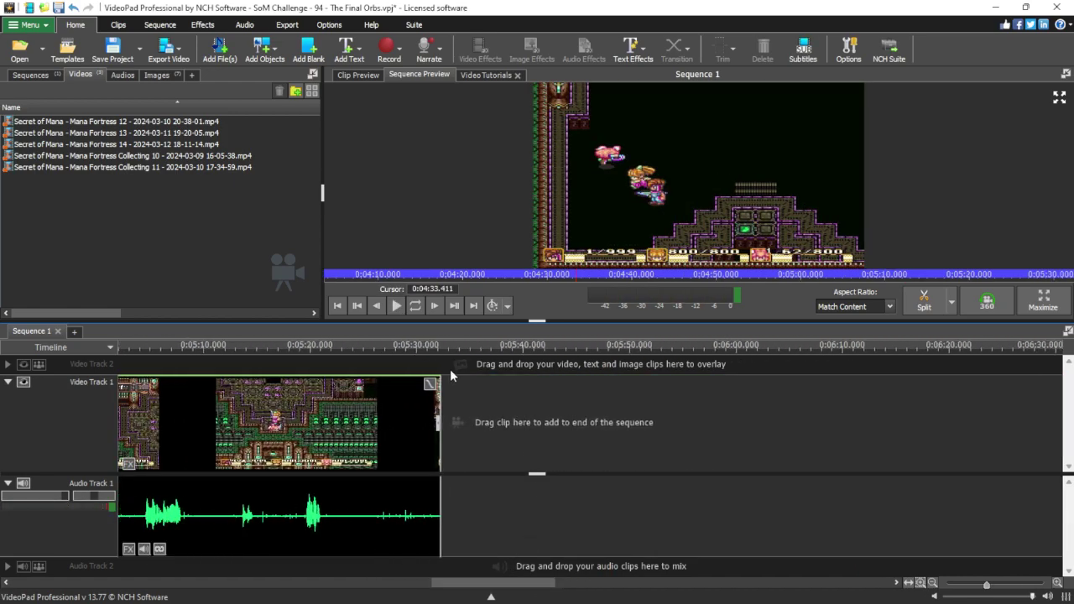
pyautogui.click(449, 370)
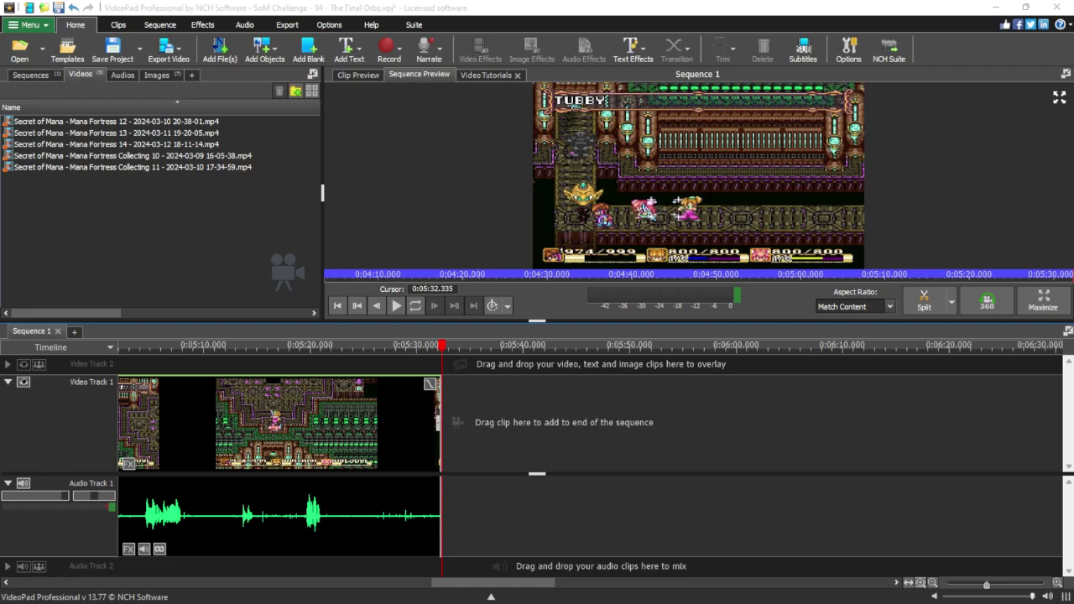
pyautogui.hotkey('alt', 'Tab')
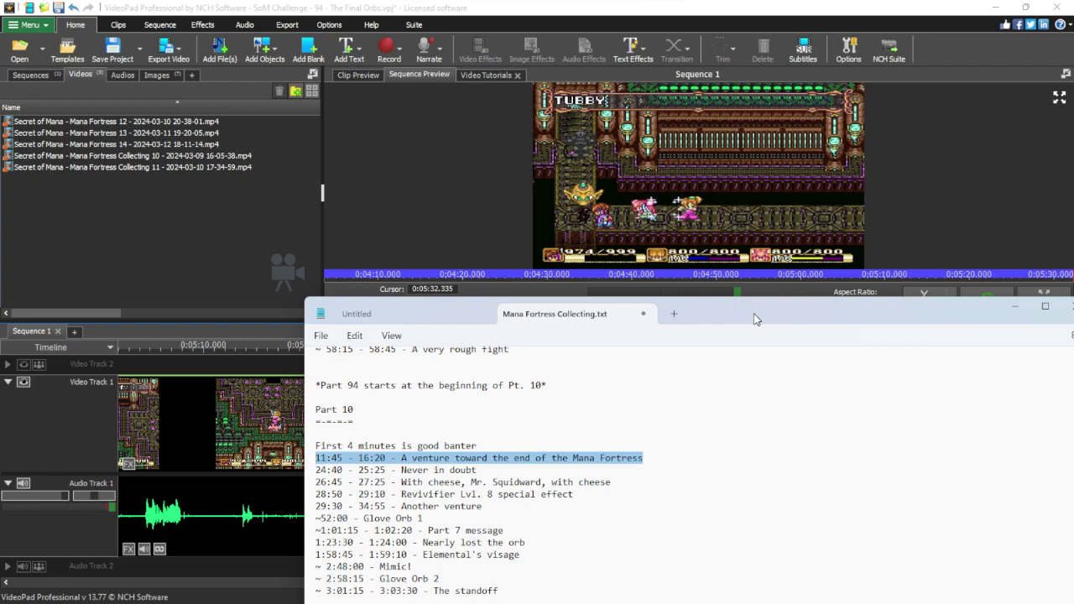
pyautogui.moveTo(754, 318); pyautogui.dragTo(710, 360)
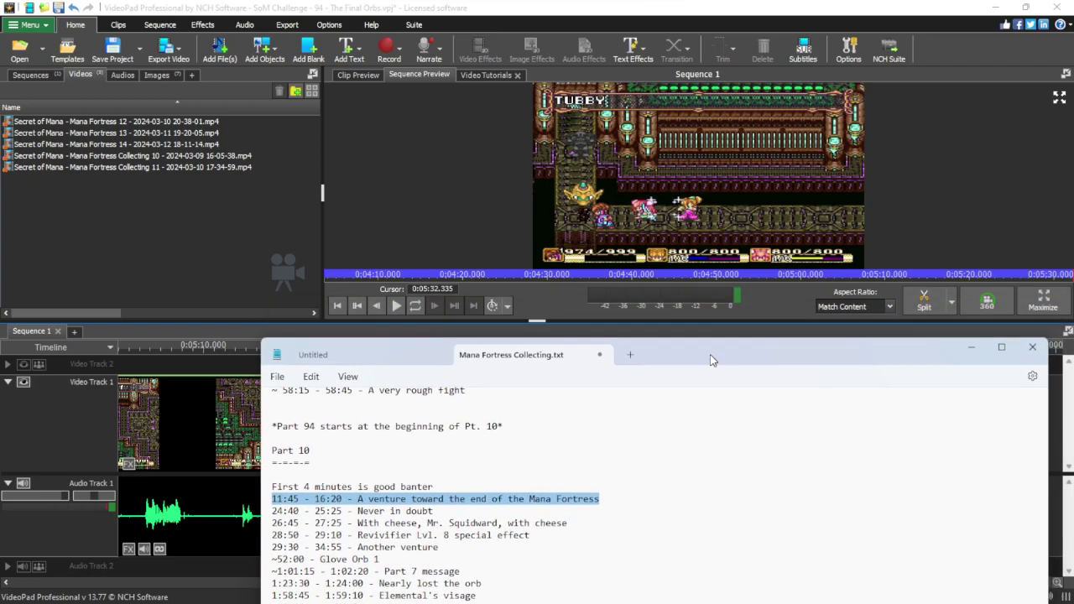
# Reopen the Part 10 recording in the clip preview and recheck the venture's time range in the notes.
pyautogui.click(234, 158)
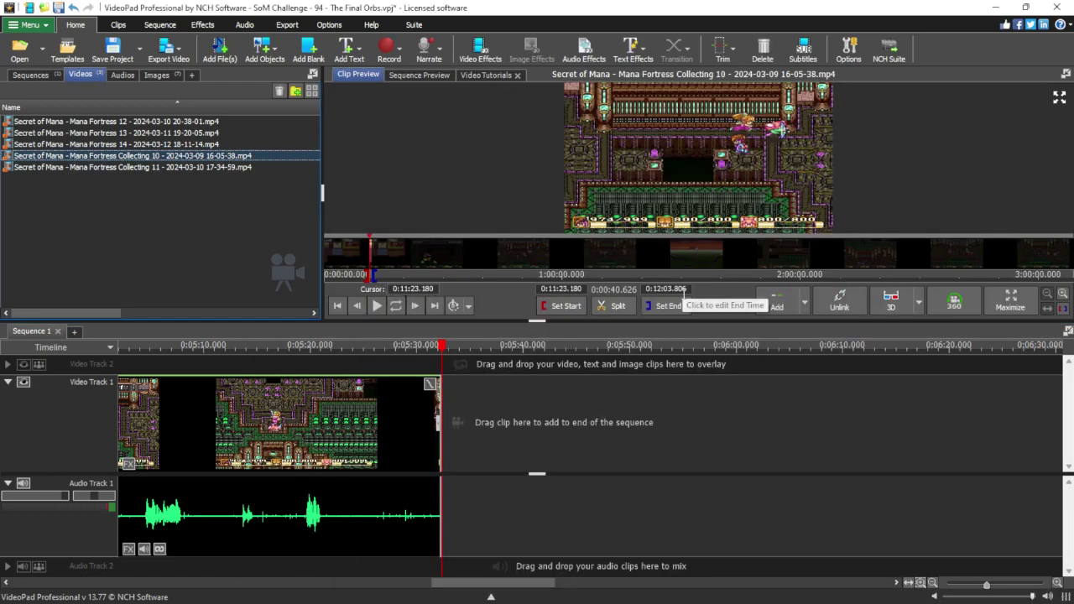
pyautogui.click(669, 291)
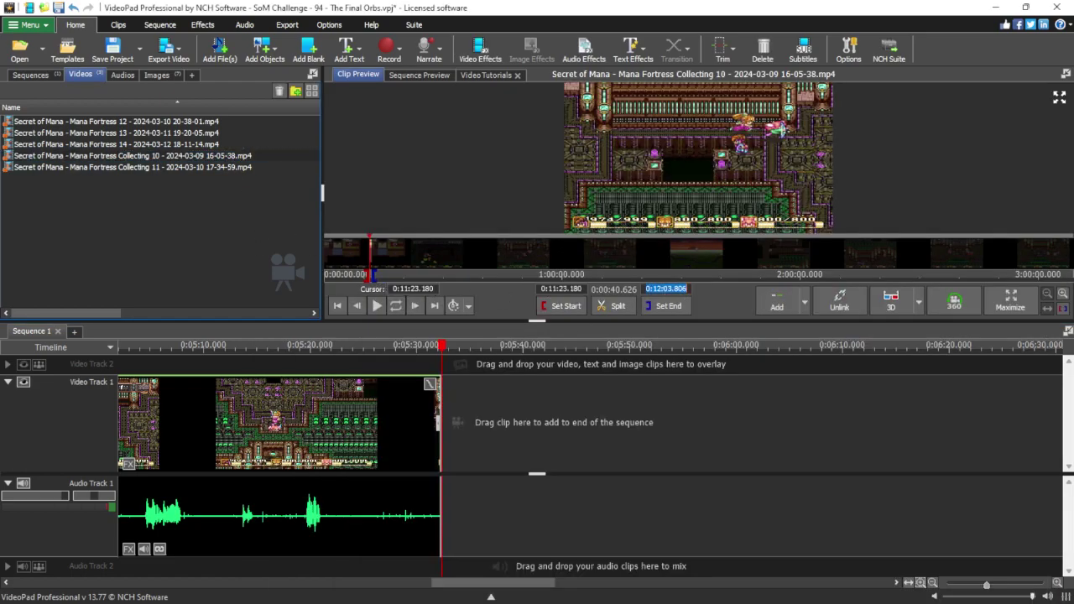
pyautogui.hotkey('alt', 'Tab')
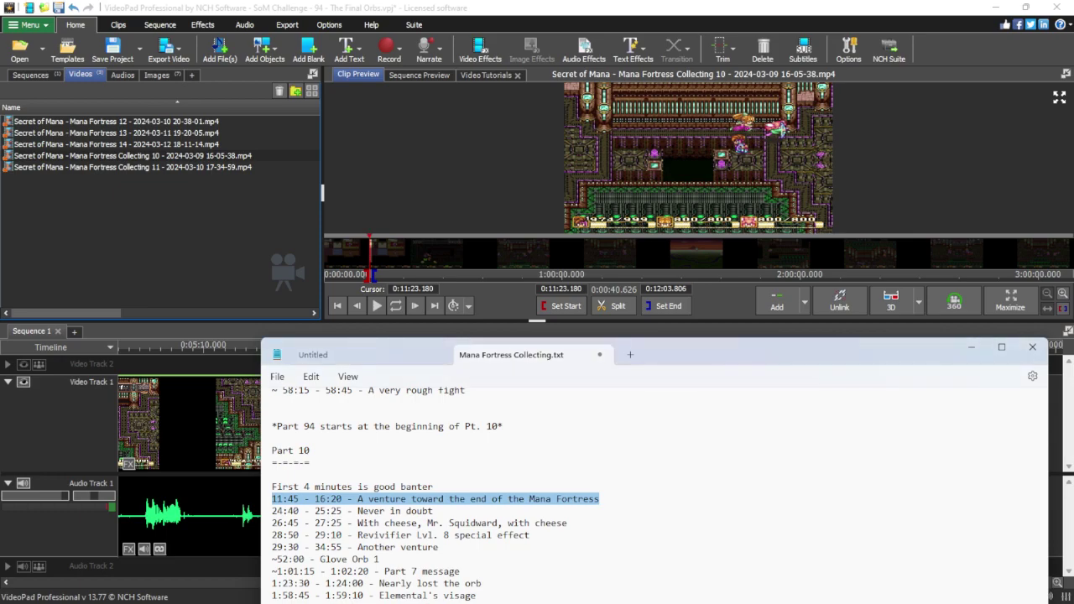
pyautogui.hotkey('alt', 'Tab')
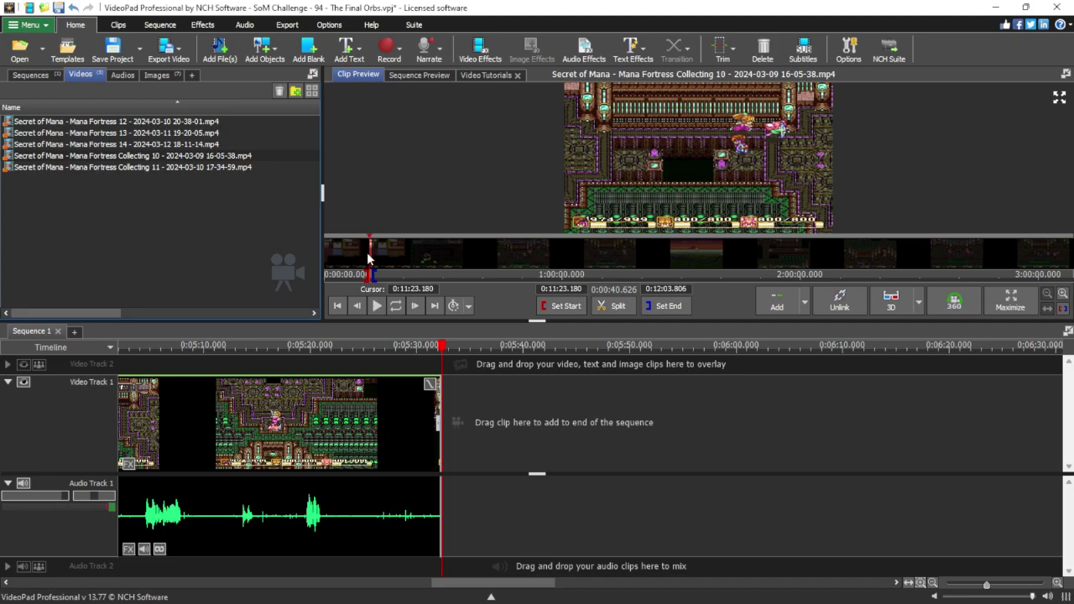
# Extend the Part 10 clip's end time to 0:32:03.806 and place the preview cursor at 0:15:33.950.
pyautogui.moveTo(367, 252); pyautogui.dragTo(389, 260)
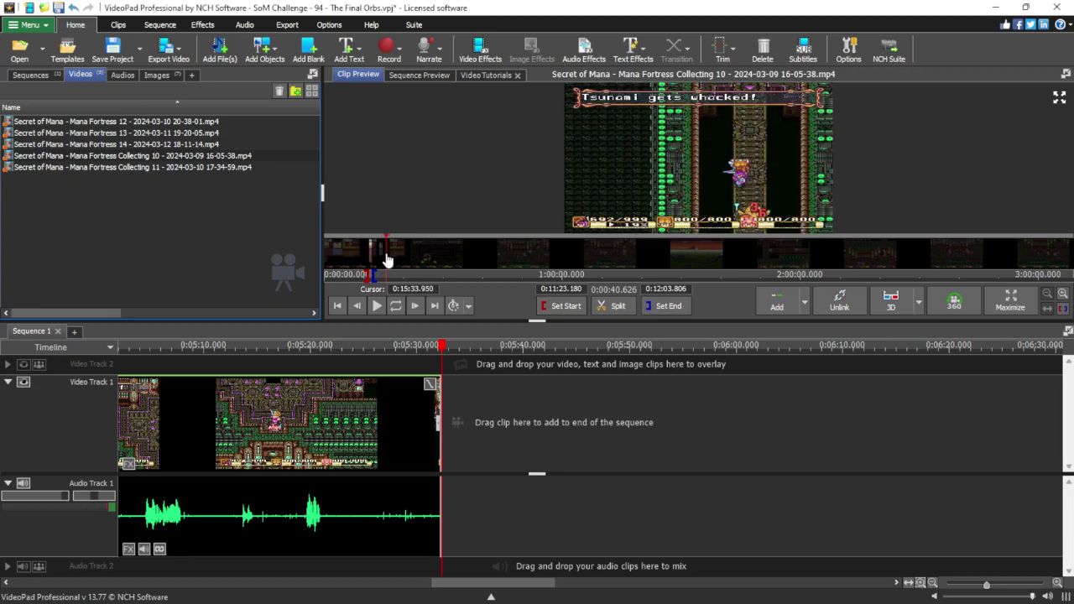
pyautogui.click(411, 289)
pyautogui.hotkey('ctrl', 'c')
pyautogui.press('Return')
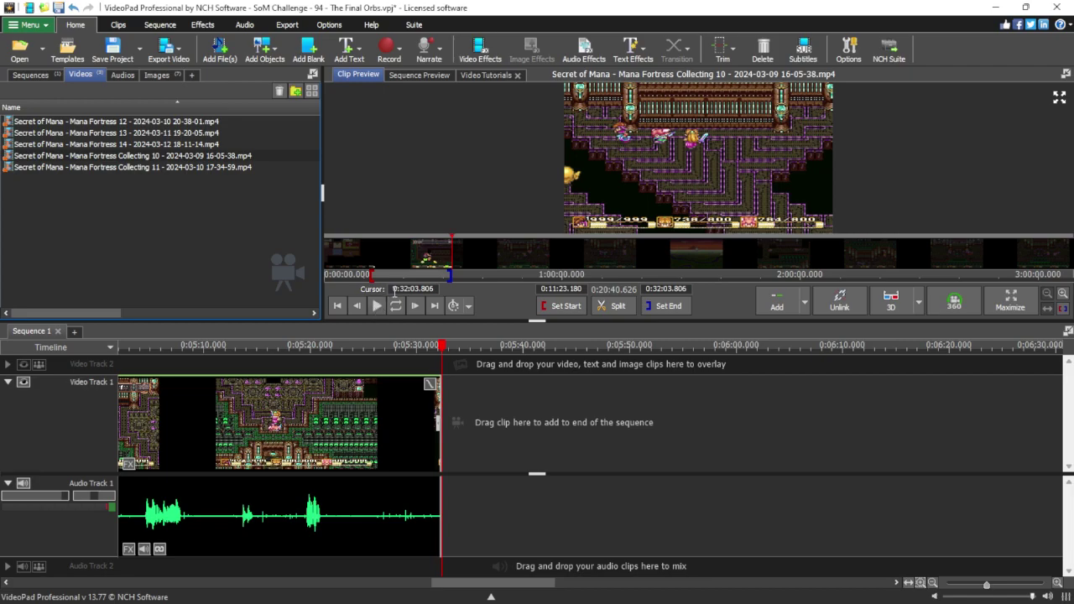
# Play the recording from 0:15:33.950, pausing at 0:15:35.523 and 0:15:46.387.
pyautogui.click(384, 307)
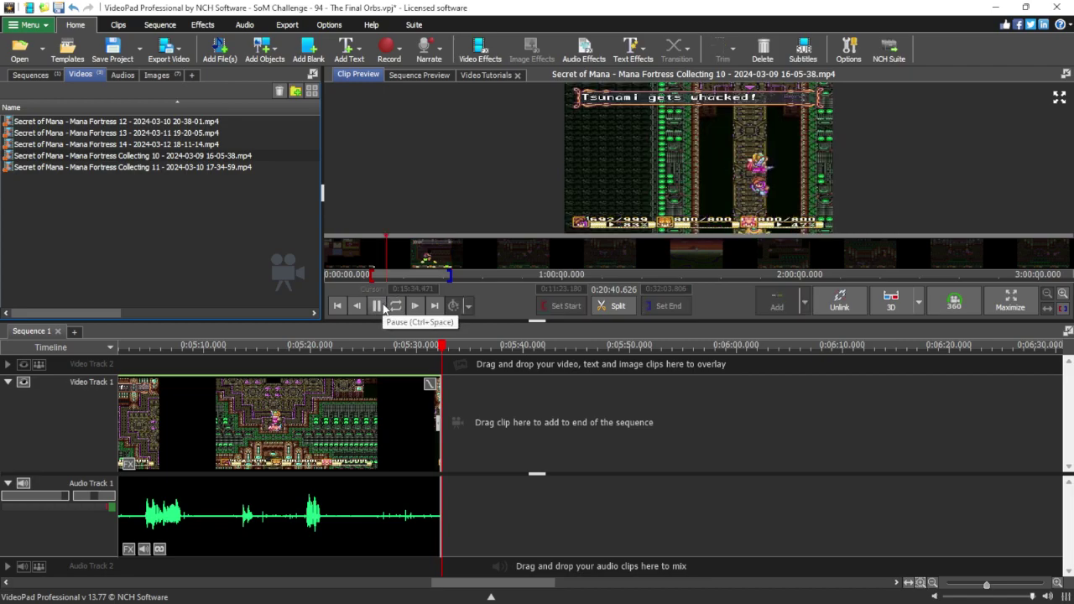
pyautogui.click(384, 307)
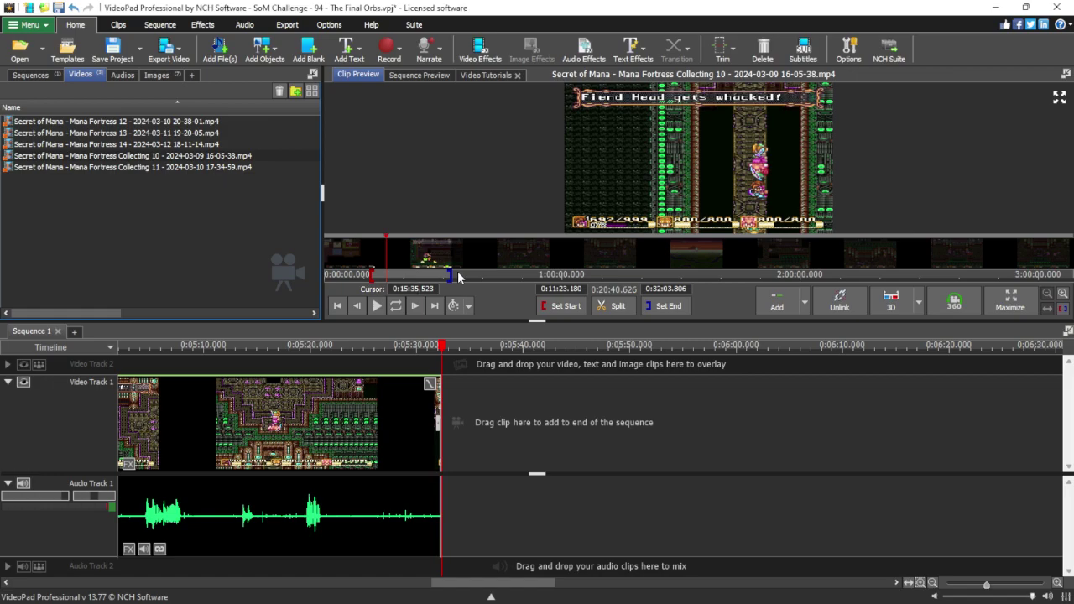
pyautogui.click(376, 306)
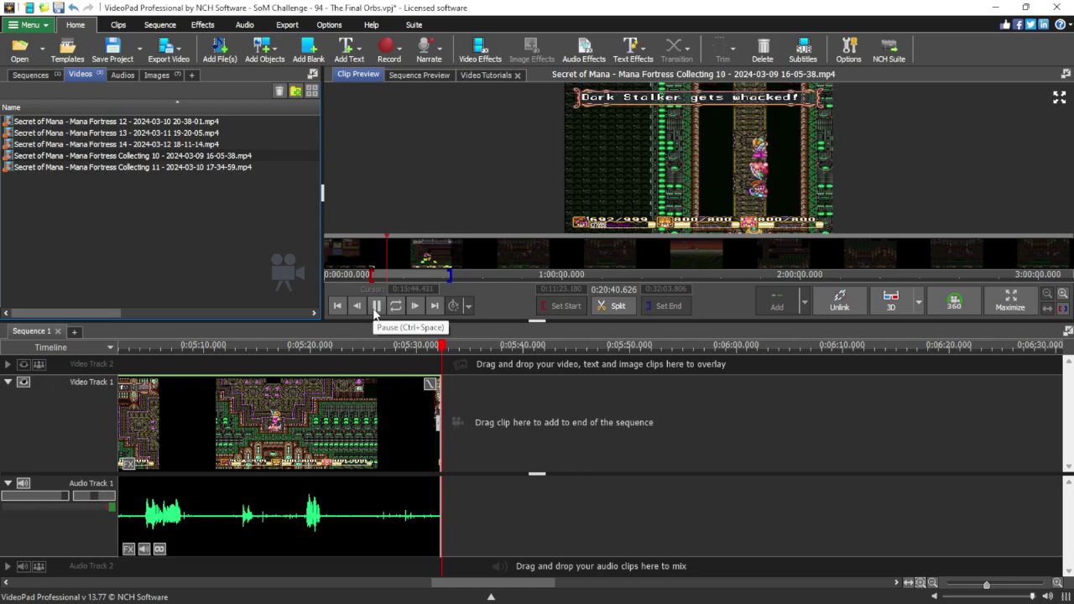
pyautogui.click(375, 307)
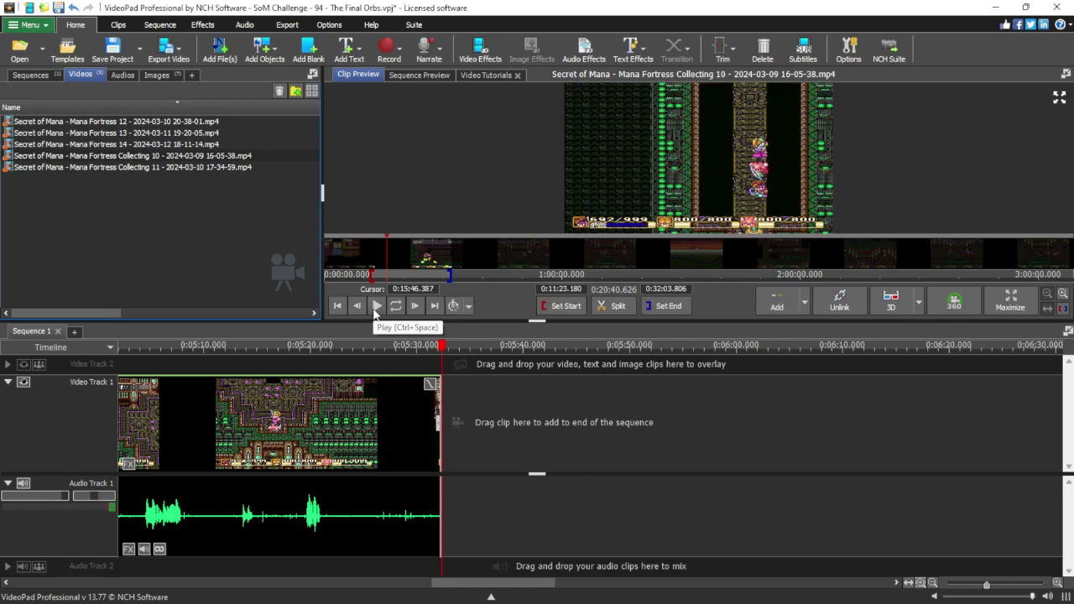
# Return the preview cursor to 0:15:33.950 and play the venture's ending through to 0:16:15.620.
pyautogui.click(435, 291)
pyautogui.hotkey('ctrl', 'v')
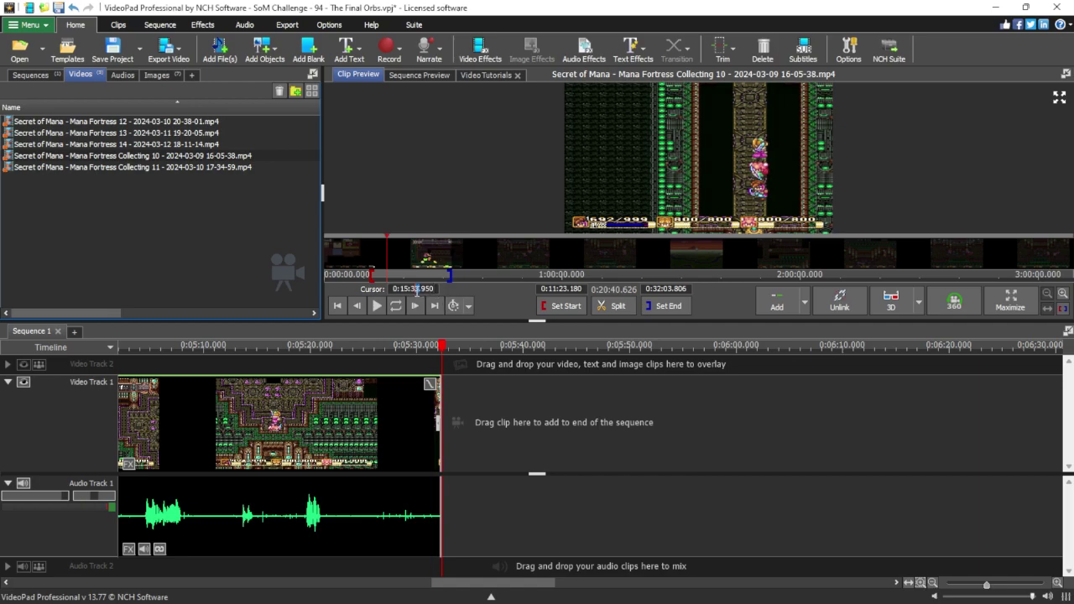
pyautogui.click(376, 307)
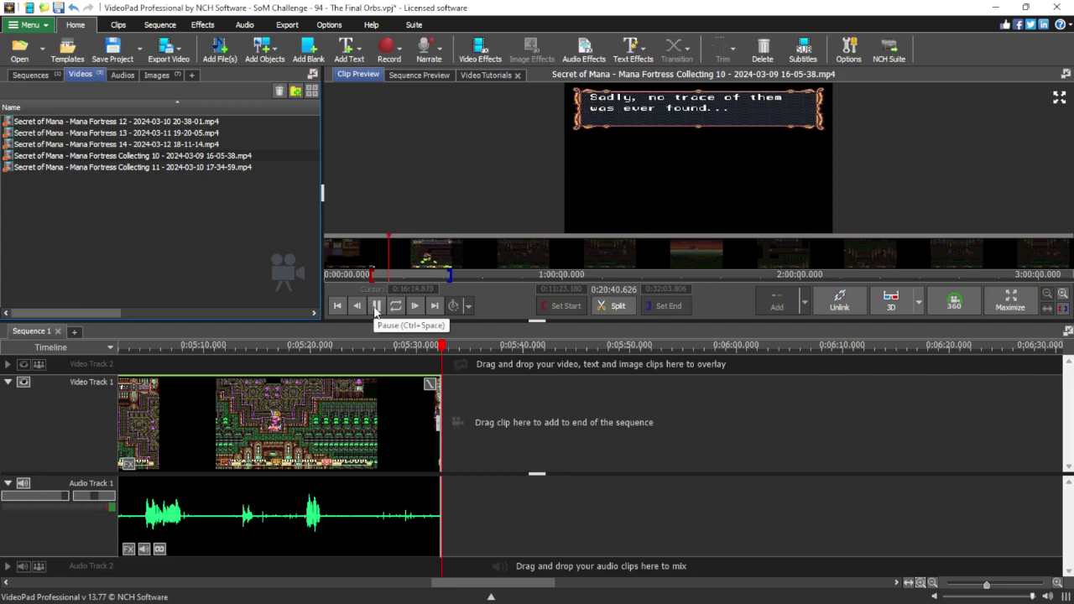
pyautogui.click(376, 307)
# Copy the preview cursor time, play on to 0:16:21.126, and set the Part 10 clip's end time to 0:16:15.620.
pyautogui.click(435, 290)
pyautogui.moveTo(436, 287); pyautogui.dragTo(363, 292)
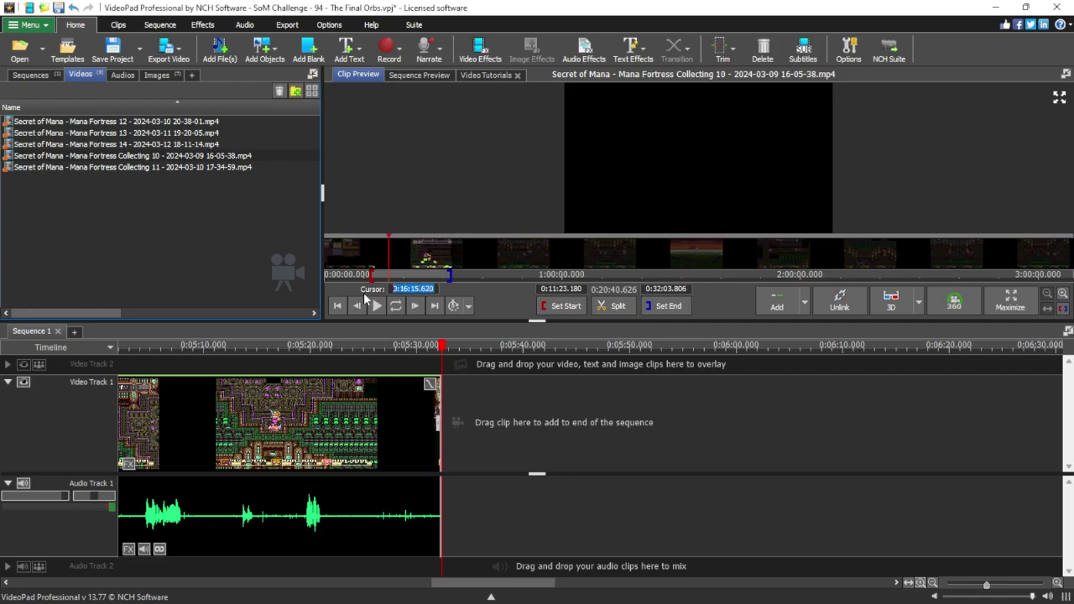
pyautogui.click(669, 290)
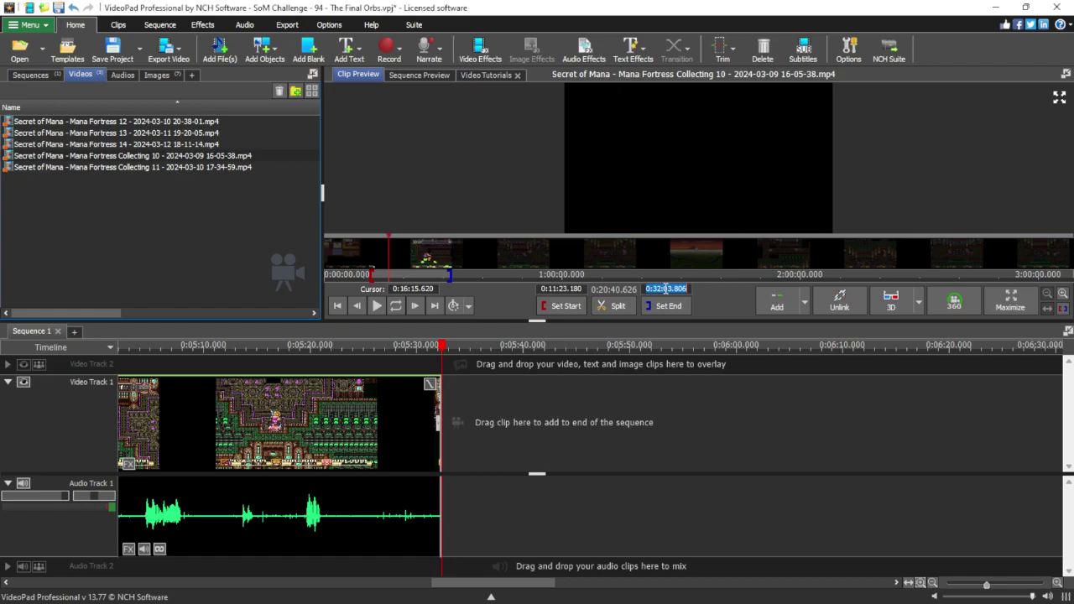
pyautogui.click(376, 307)
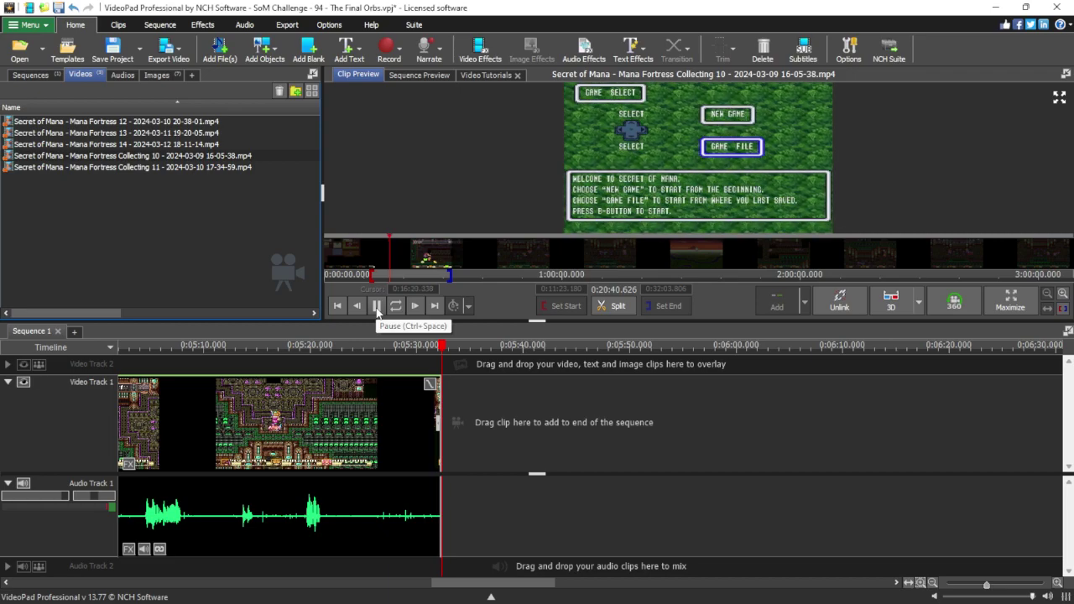
pyautogui.click(377, 307)
pyautogui.click(663, 289)
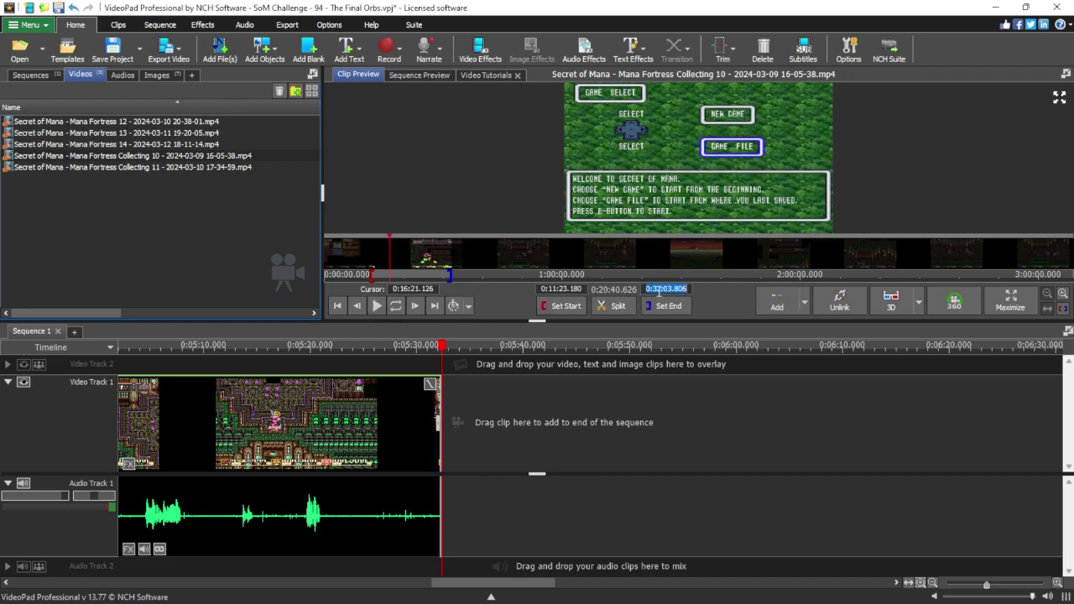
# Review the venture's final minutes in the recording, pausing at 0:15:33.025 and replaying from 0:14:43.192.
pyautogui.click(387, 257)
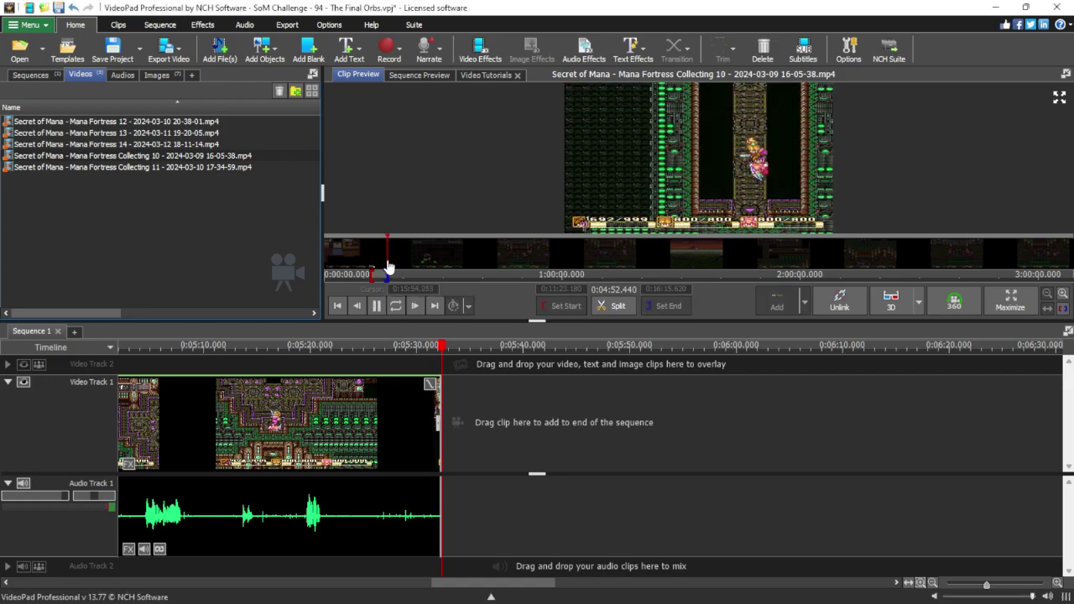
pyautogui.click(385, 266)
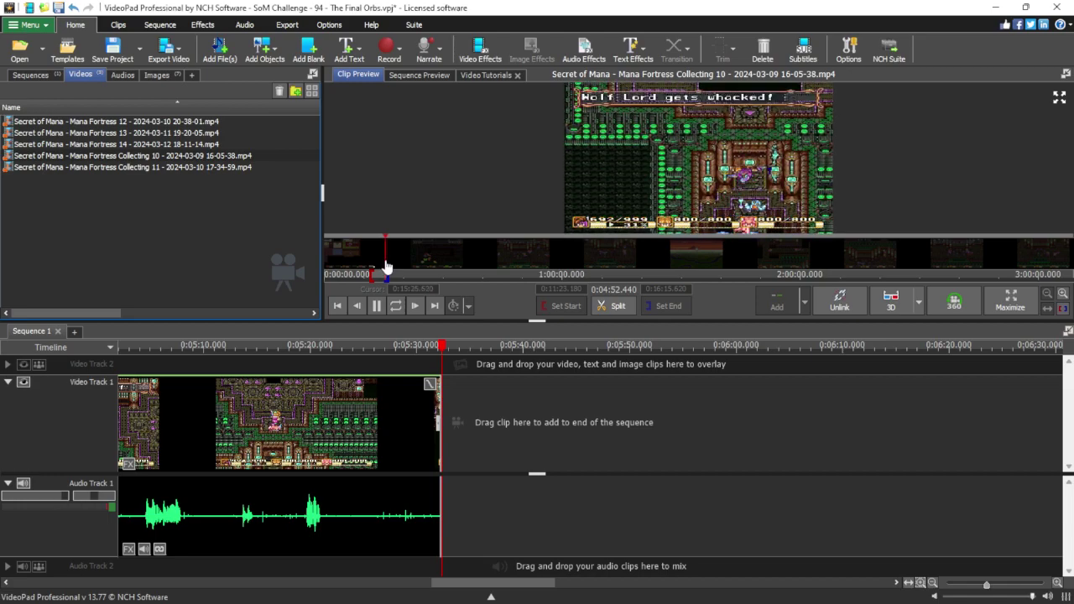
pyautogui.click(376, 305)
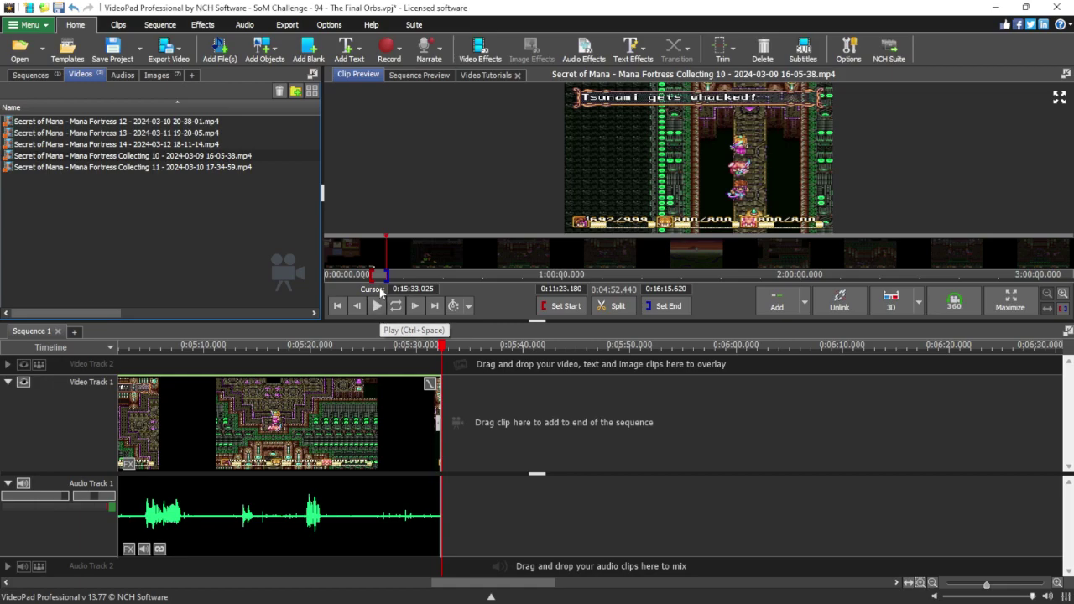
pyautogui.moveTo(387, 251); pyautogui.dragTo(383, 252)
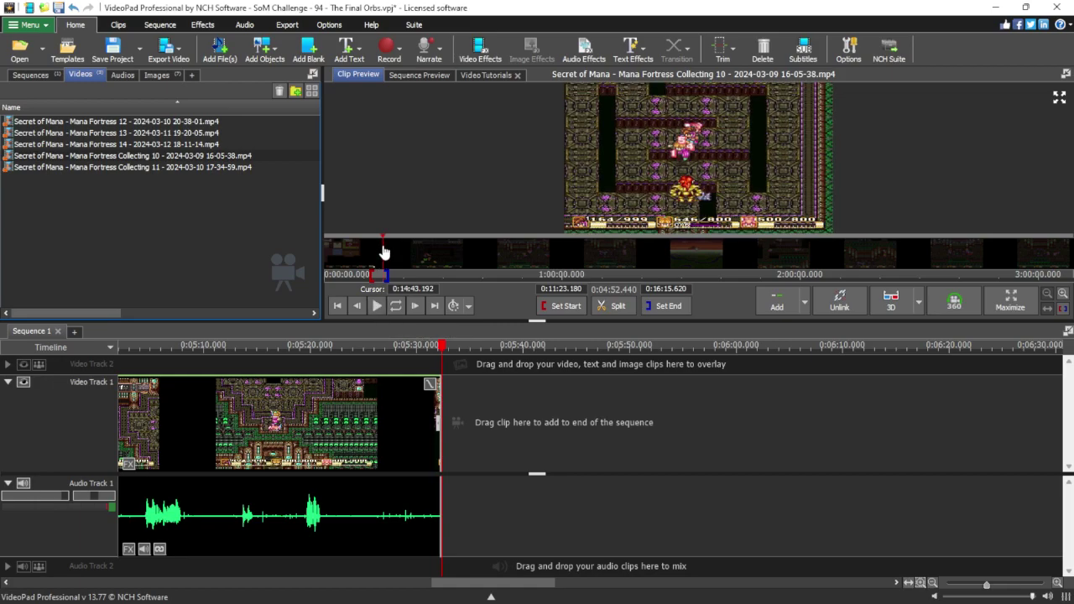
pyautogui.click(376, 307)
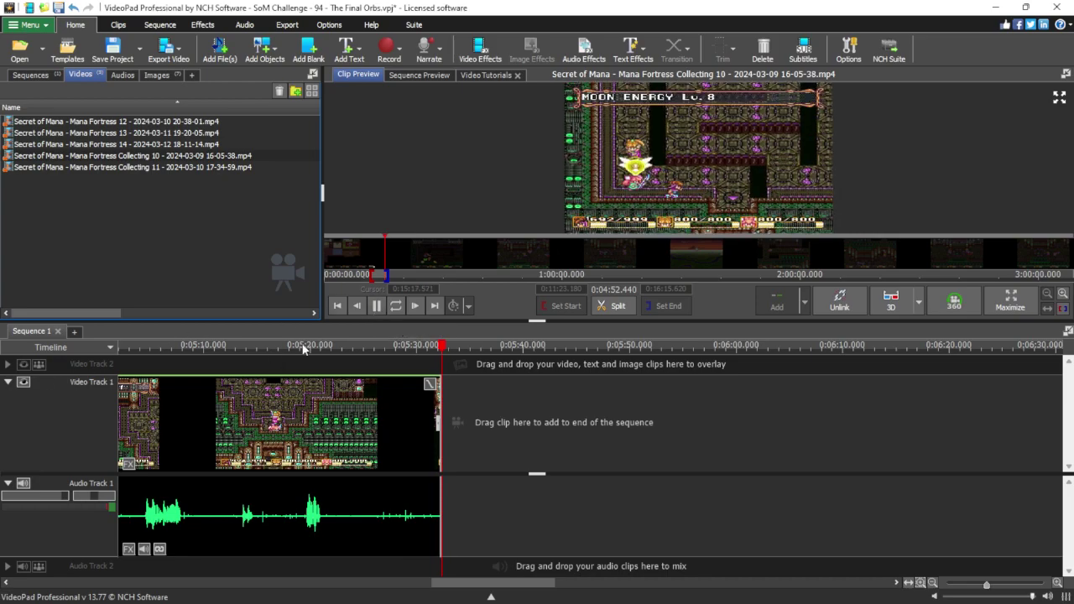
pyautogui.click(376, 307)
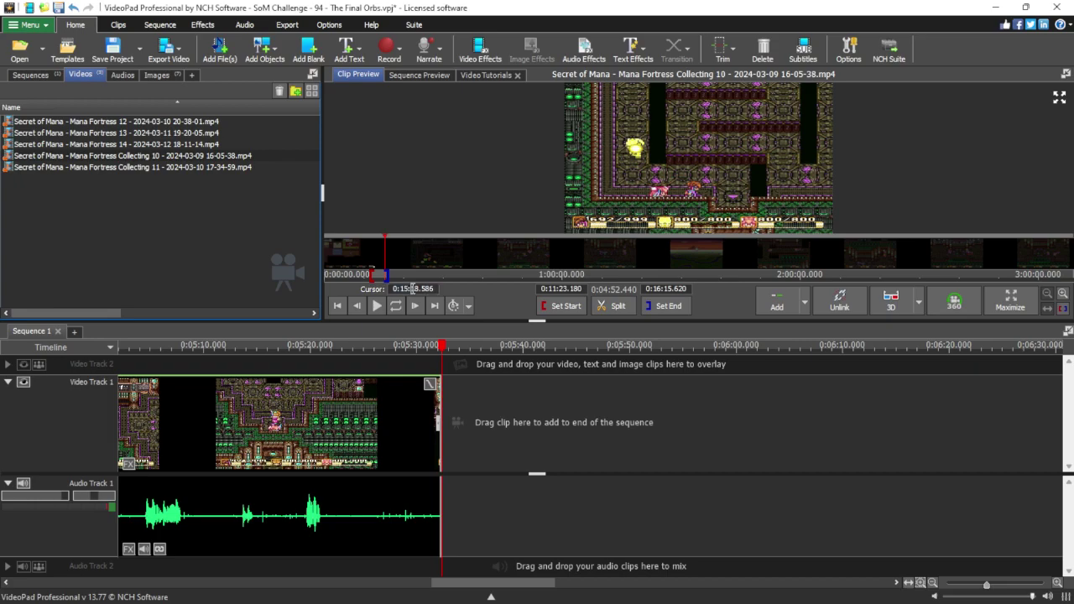
# Resume the recording, pausing at 0:15:36.920 to copy the cursor time, and play on to 0:15:43.188.
pyautogui.click(375, 307)
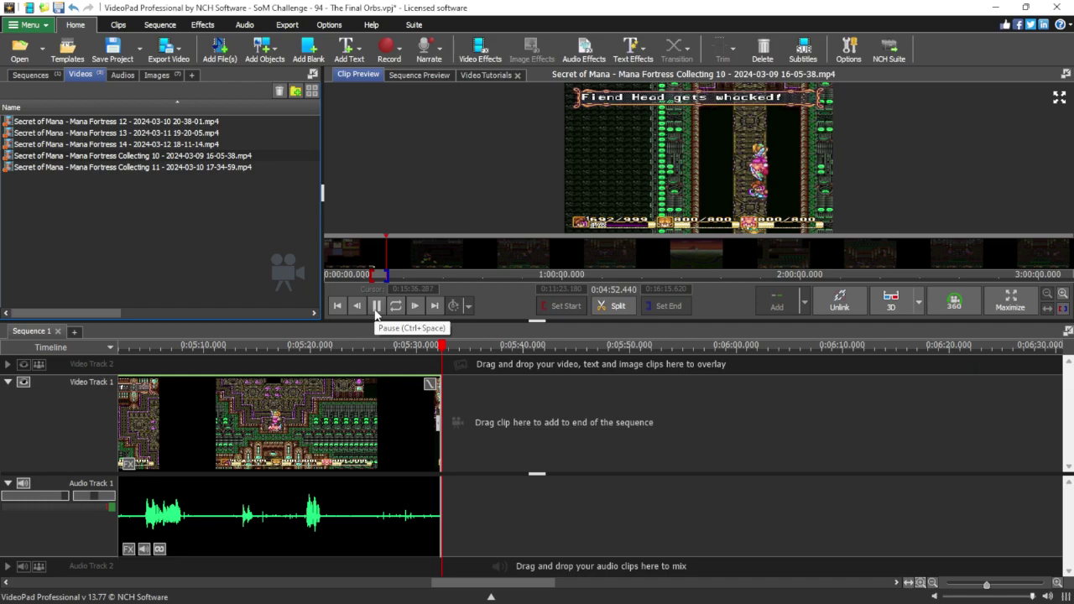
pyautogui.click(376, 307)
pyautogui.click(405, 289)
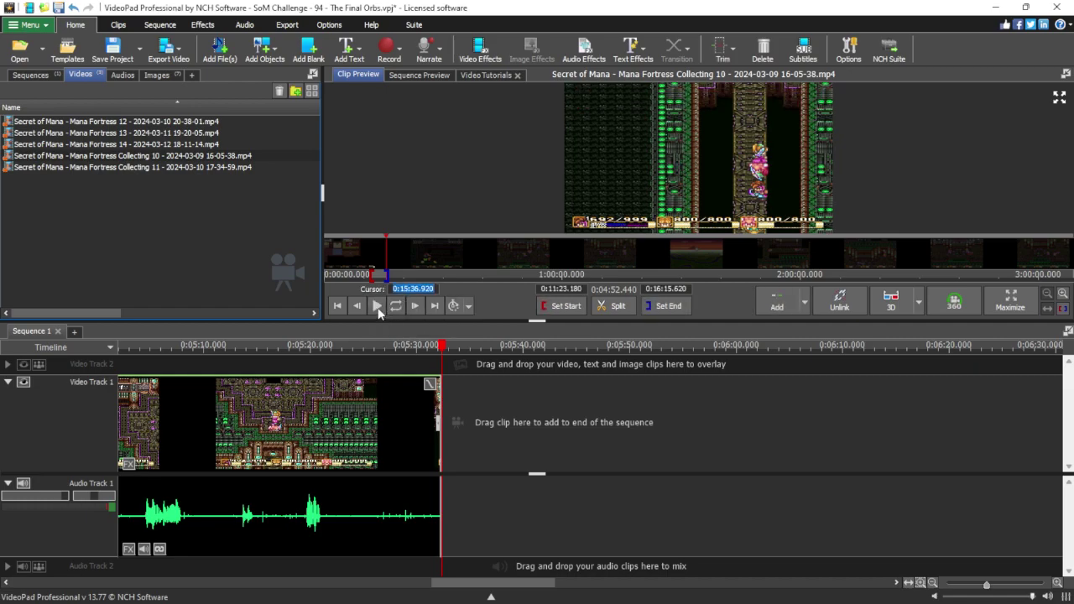
pyautogui.click(377, 308)
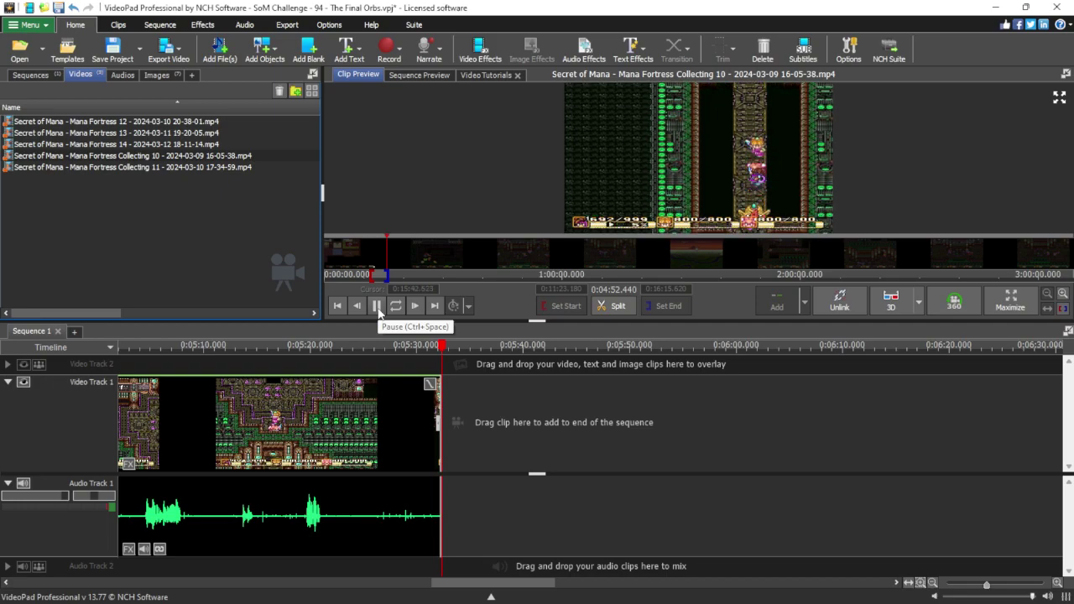
pyautogui.click(377, 306)
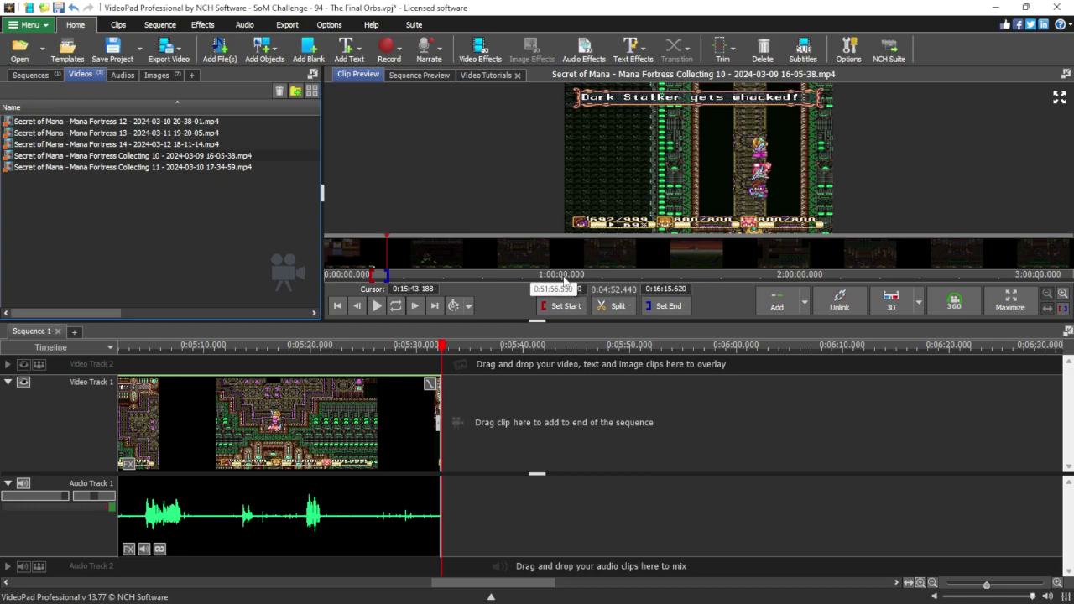
pyautogui.click(804, 305)
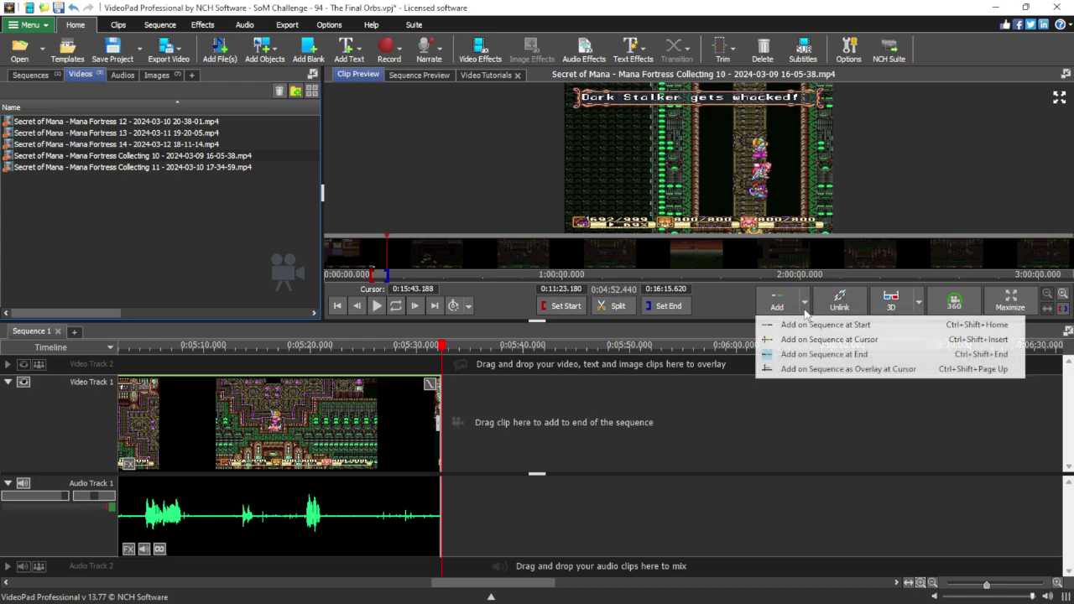
pyautogui.click(802, 356)
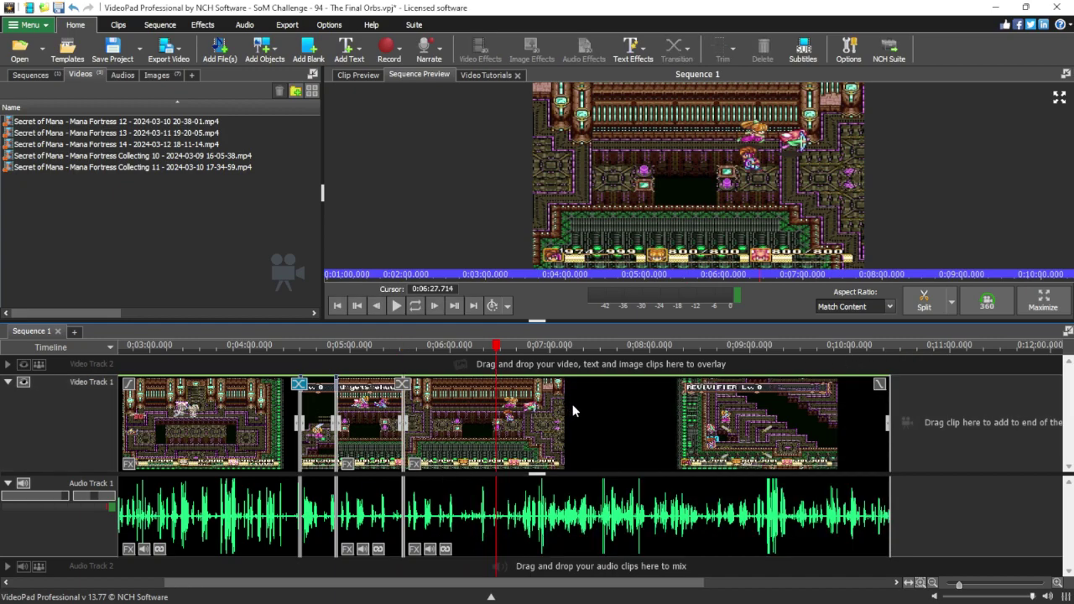
pyautogui.click(569, 404)
pyautogui.press('Delete')
# Set the Part 10 clip's start time to 0:15:36.920 and add the clip at the end of Sequence 1.
pyautogui.click(191, 157)
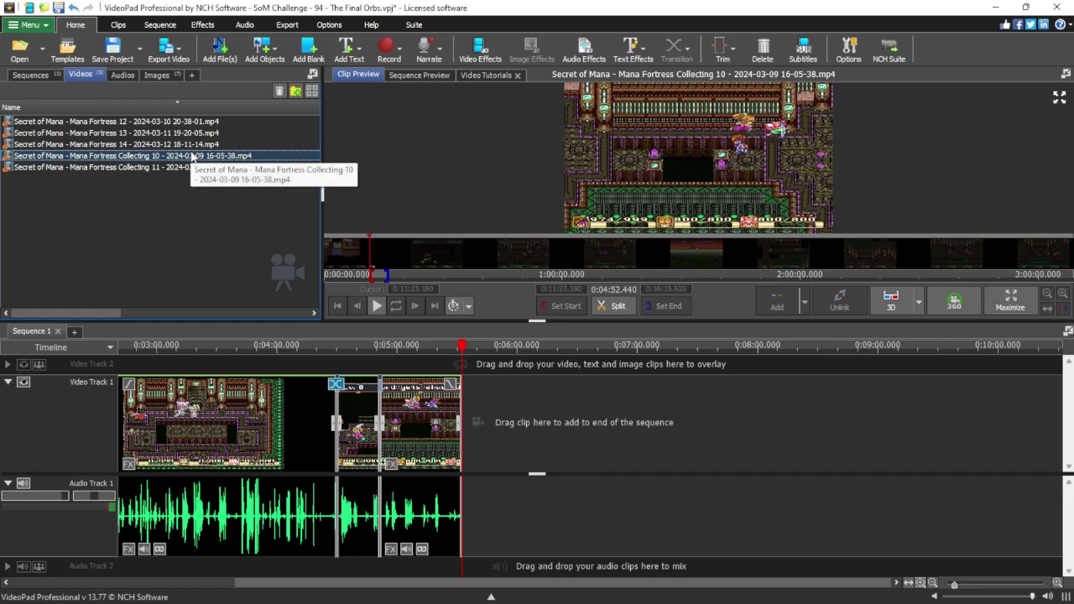
pyautogui.click(579, 288)
pyautogui.click(585, 305)
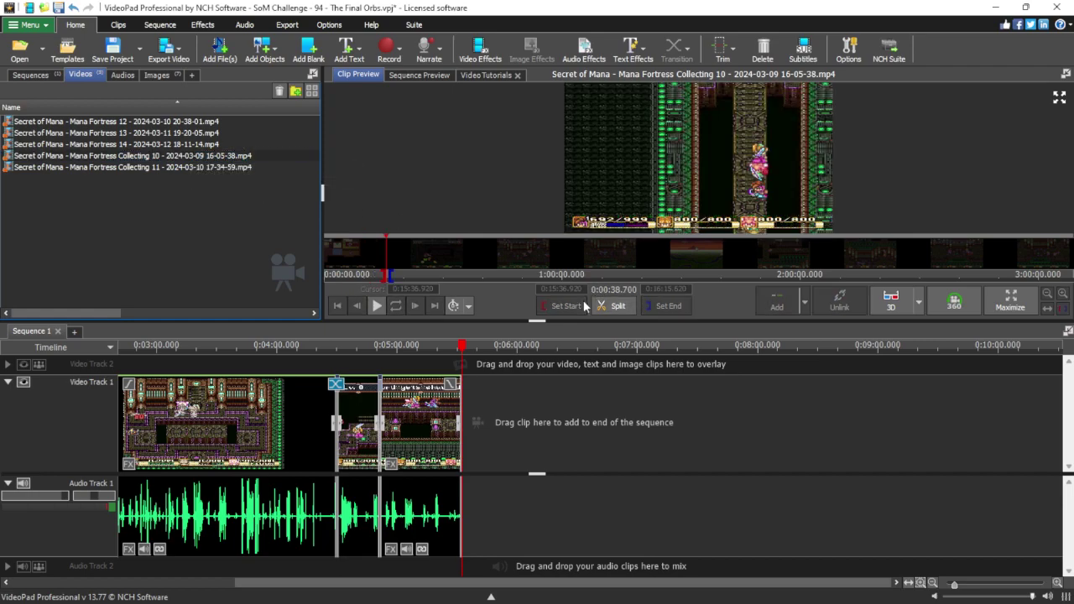
pyautogui.click(804, 304)
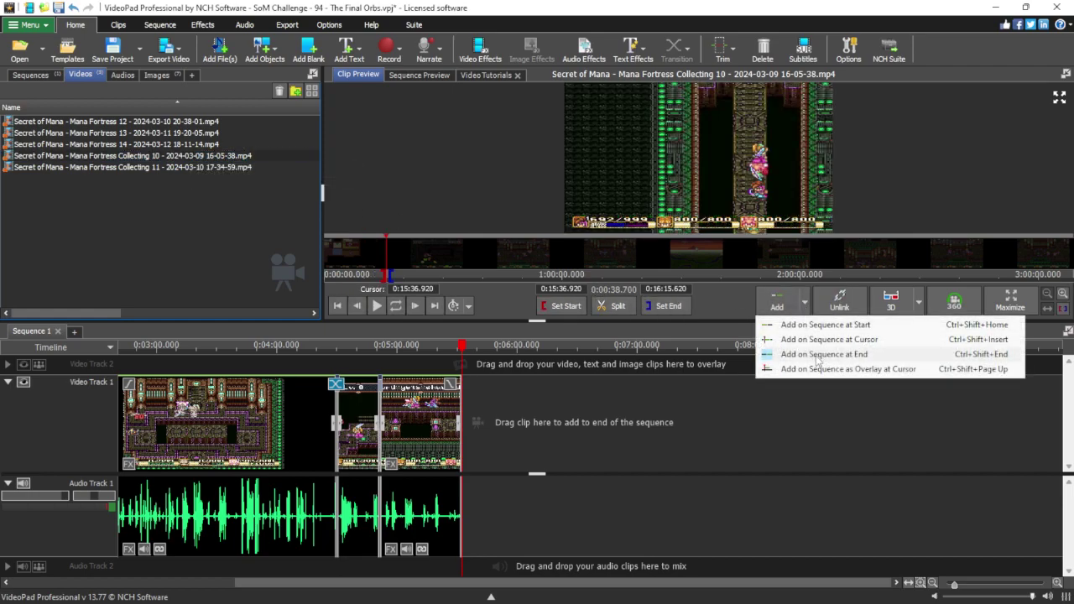
pyautogui.click(817, 360)
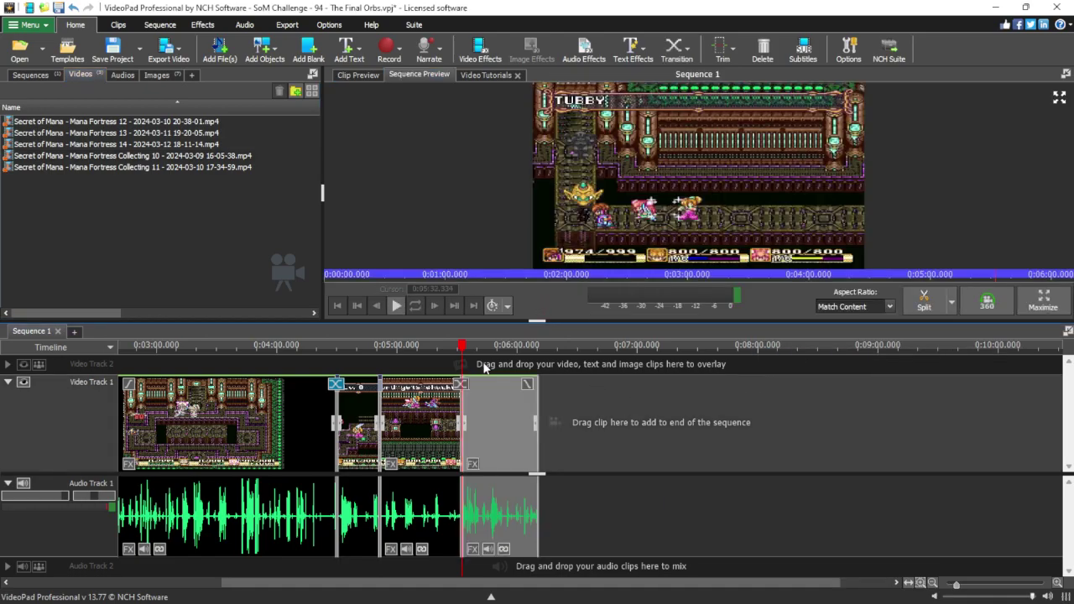
# Play Sequence 1 across the join before the new clip and apply a transition at that join.
pyautogui.scroll(2, 483, 367)
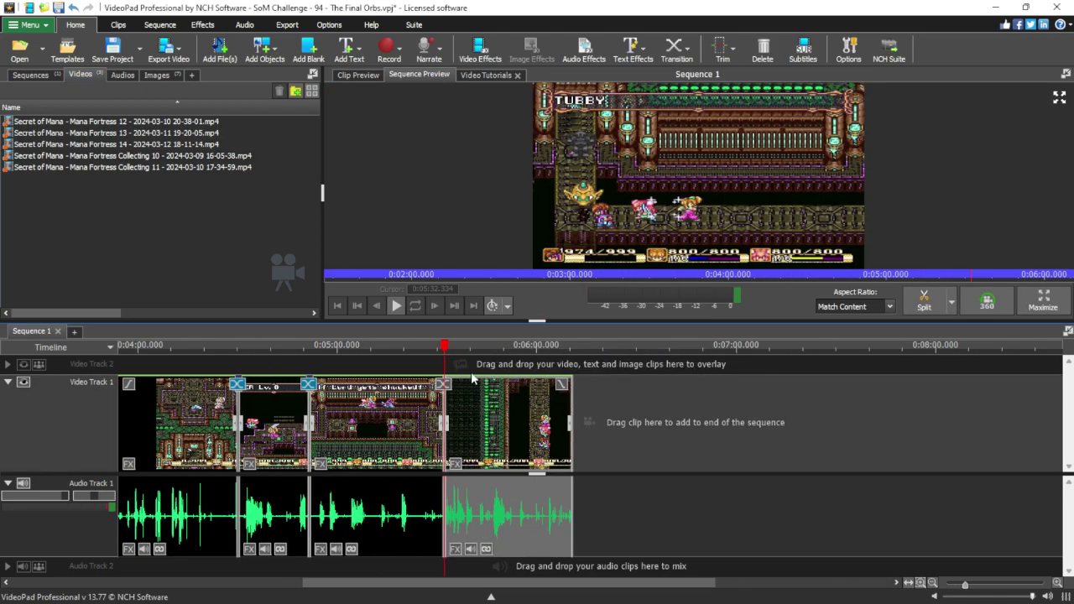
pyautogui.click(436, 374)
pyautogui.press('space')
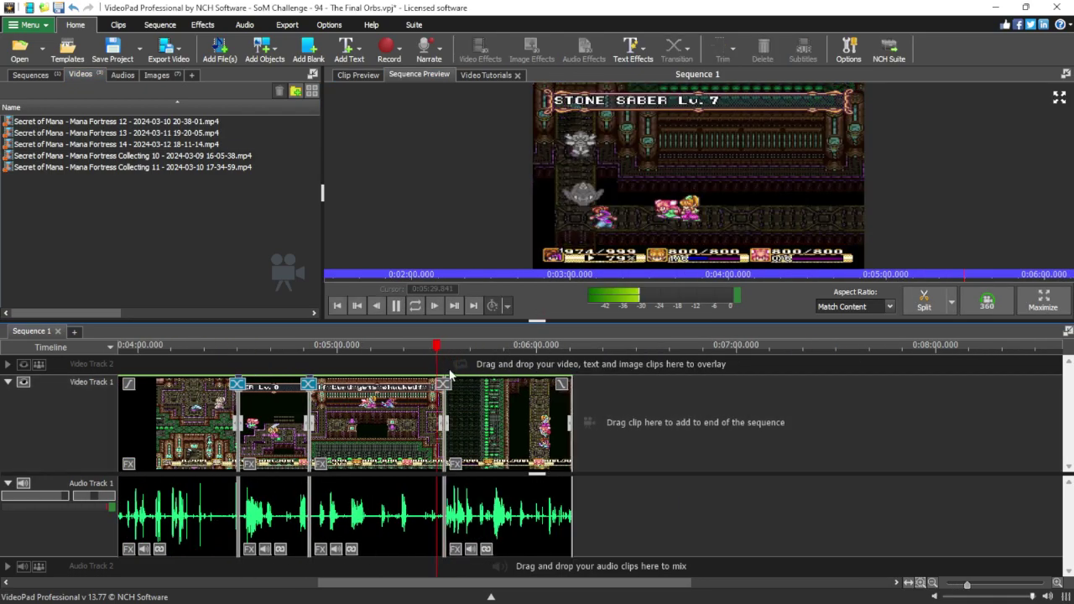
pyautogui.scroll(3, 453, 382)
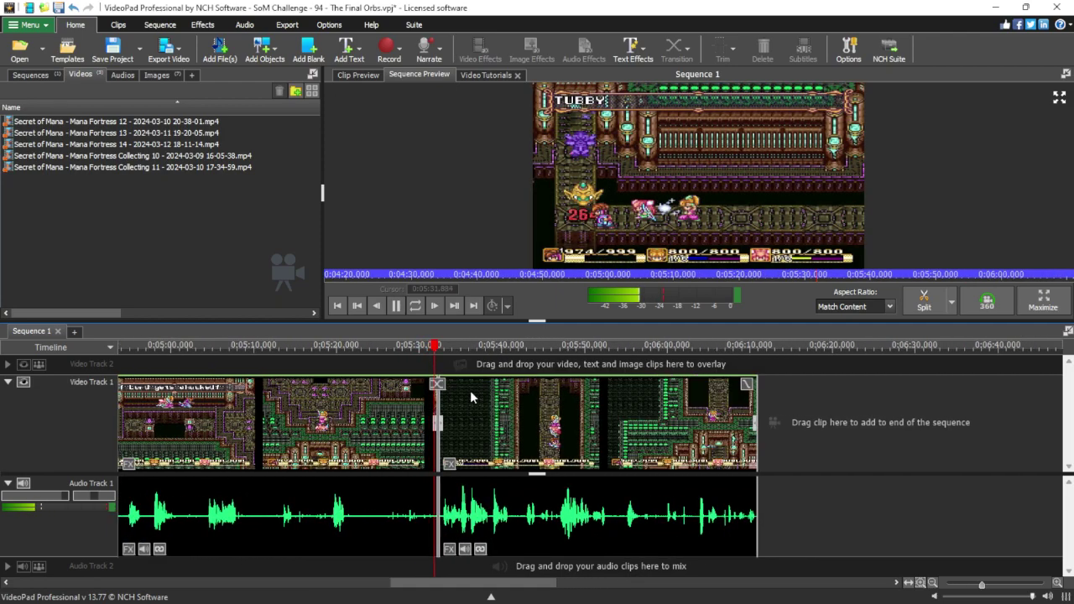
pyautogui.press('space')
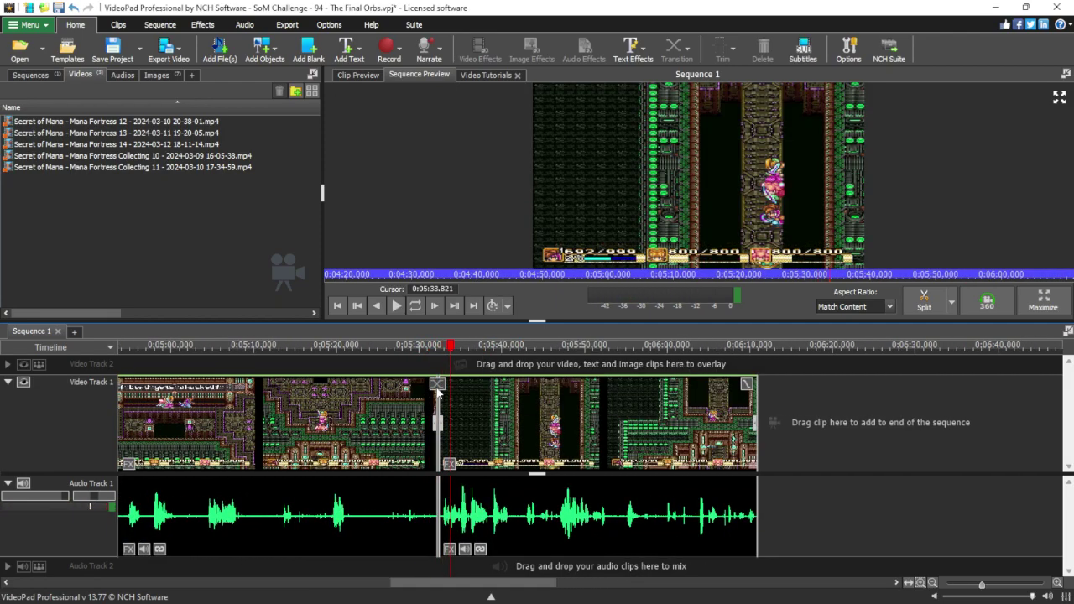
pyautogui.click(437, 386)
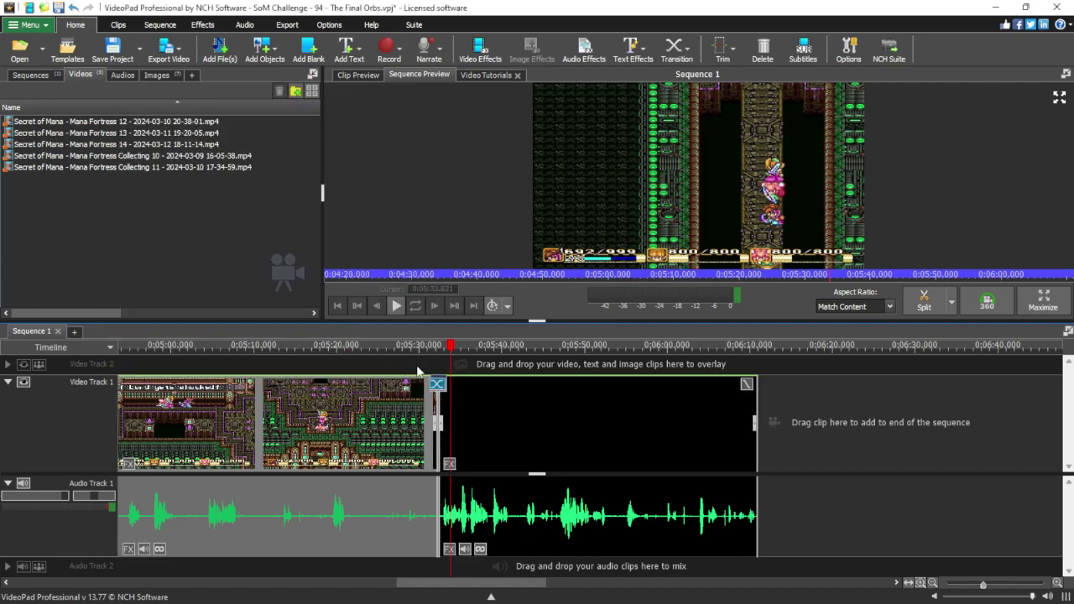
# Play Sequence 1 across the new transition and review the last clip's ending from about 0:06:03.
pyautogui.click(419, 369)
pyautogui.press('space')
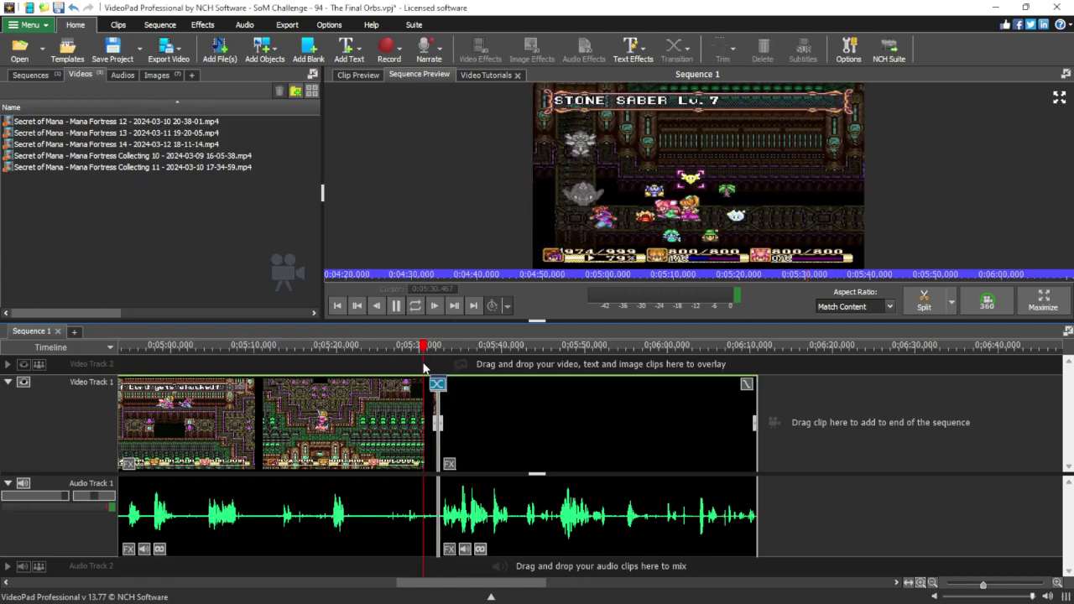
pyautogui.press('space')
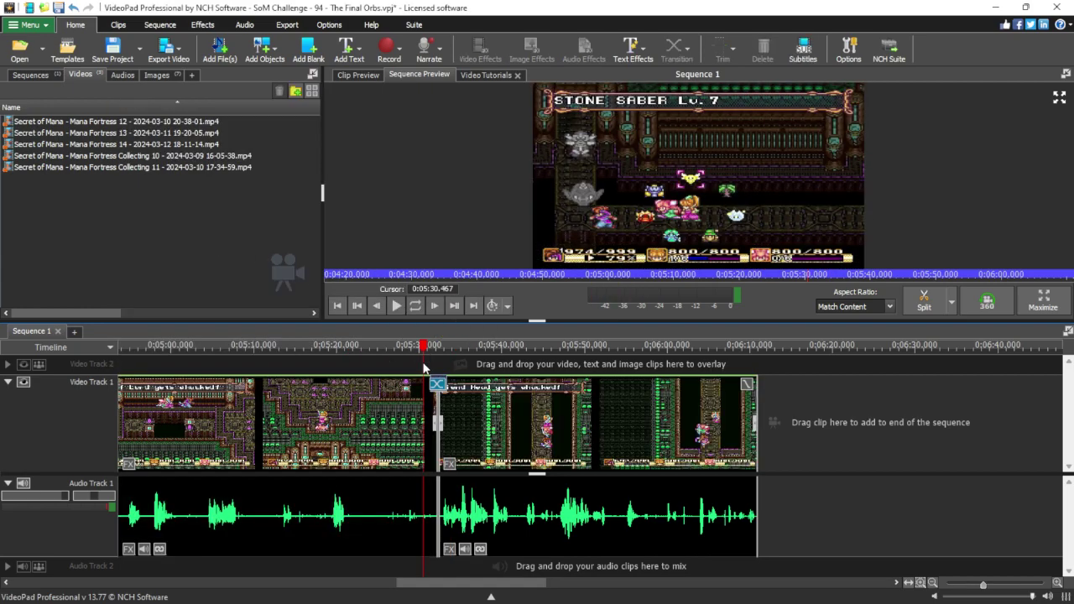
pyautogui.press('space')
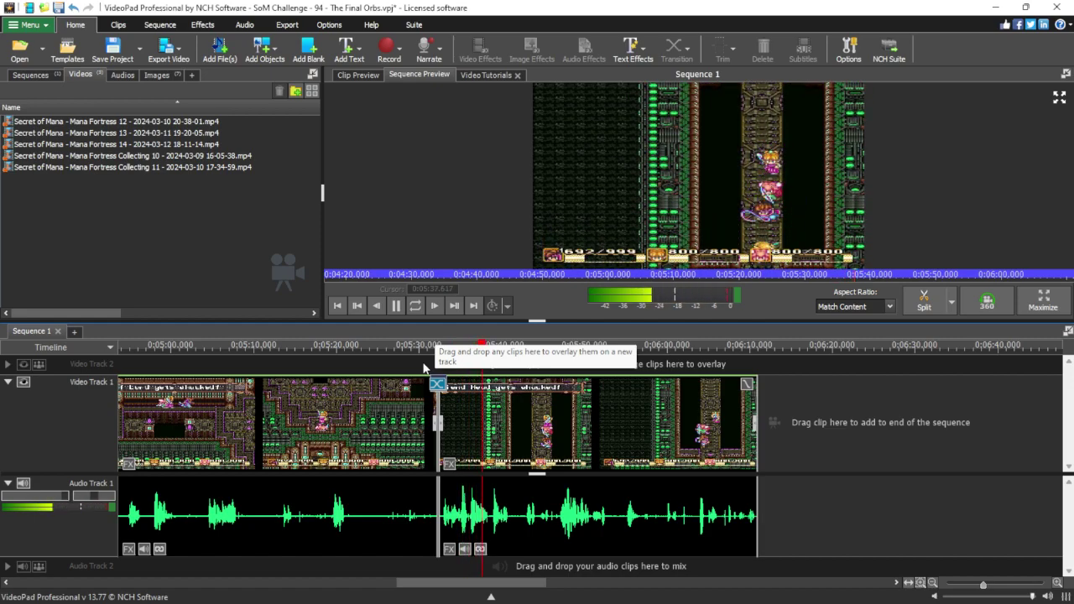
pyautogui.click(699, 370)
pyautogui.press('space')
pyautogui.scroll(1, 772, 460)
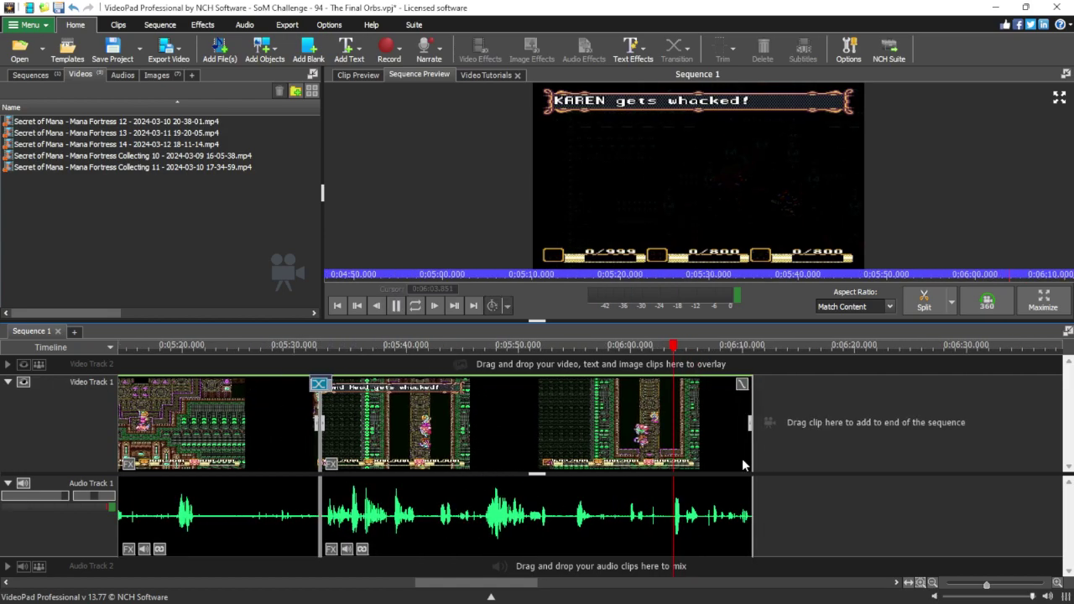
pyautogui.press('space')
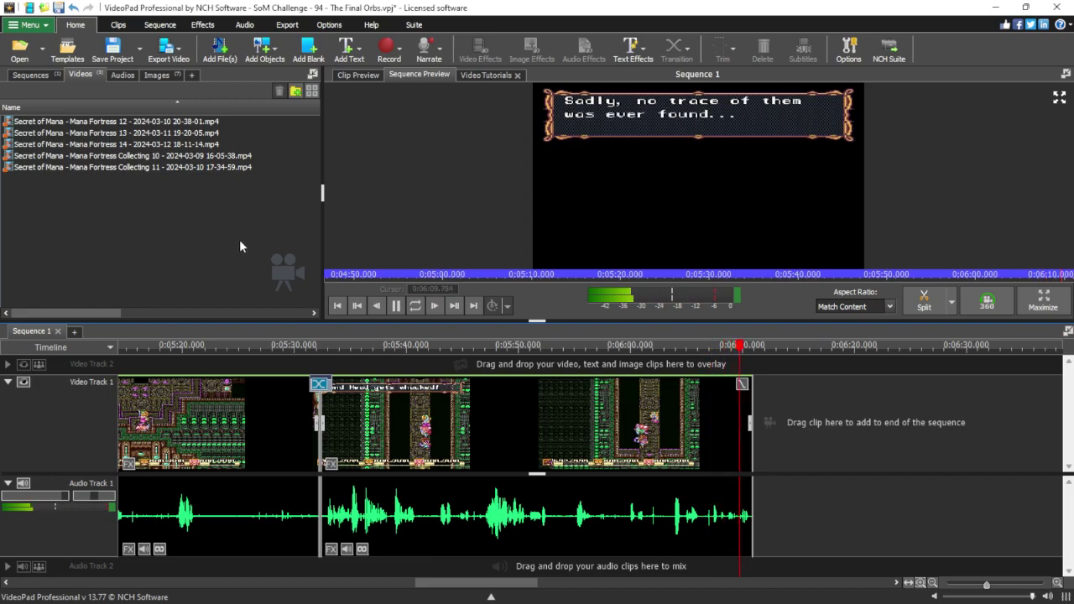
# Reopen the Part 10 recording in the clip preview and check the highlights listed after the venture in the notes.
pyautogui.doubleClick(216, 156)
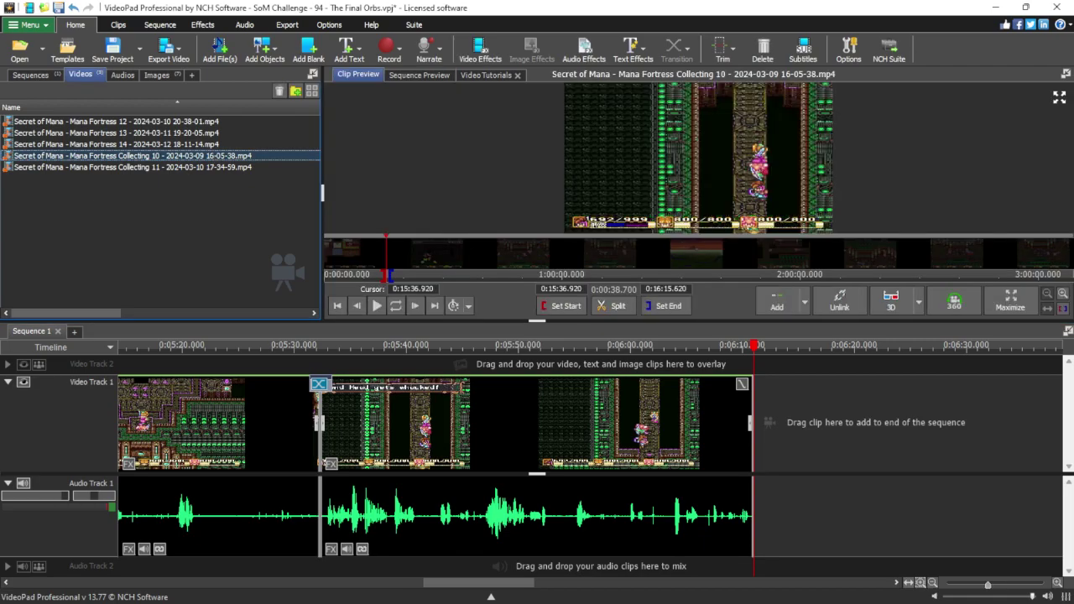
pyautogui.hotkey('alt', 'Tab')
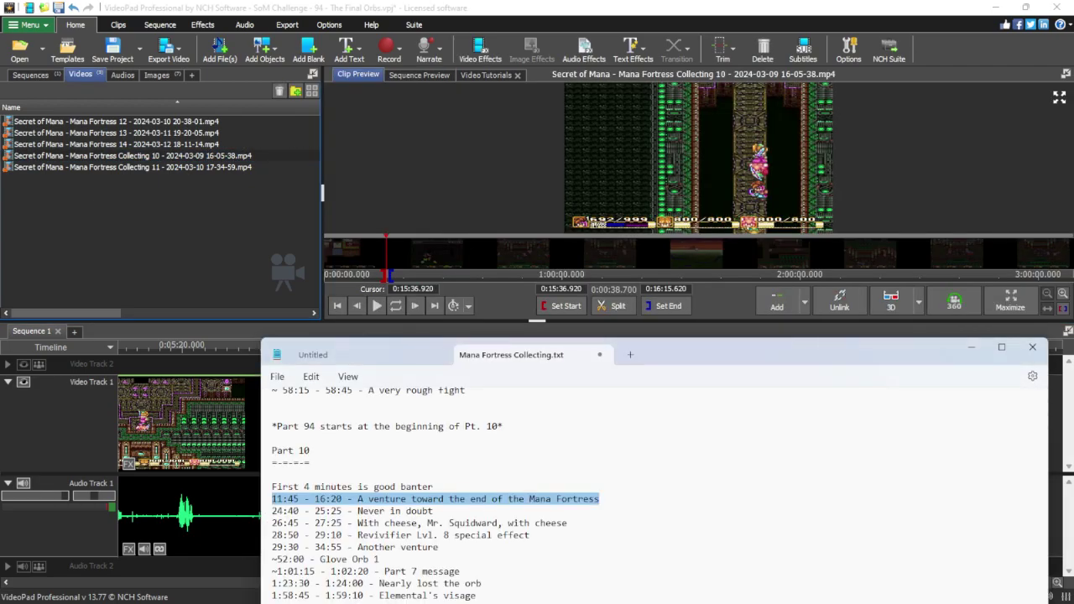
pyautogui.hotkey('alt', 'Tab')
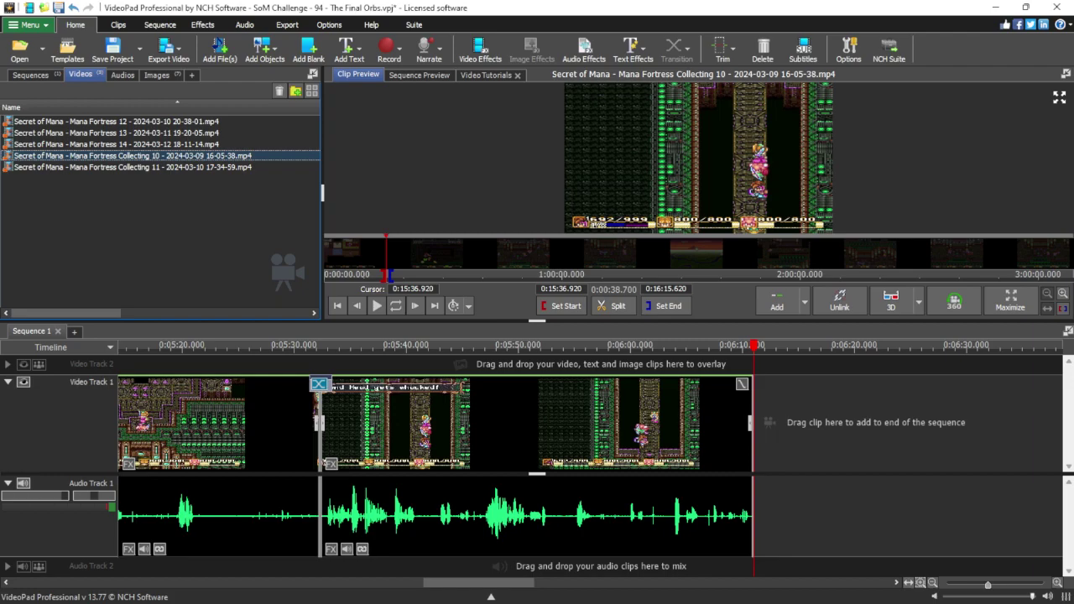
# Play the recording from a point past the venture's ending, pausing at 0:17:42.803.
pyautogui.moveTo(384, 260)
pyautogui.mouseDown()
pyautogui.moveTo(405, 263)
pyautogui.moveTo(393, 267)
pyautogui.mouseUp()
pyautogui.click(377, 306)
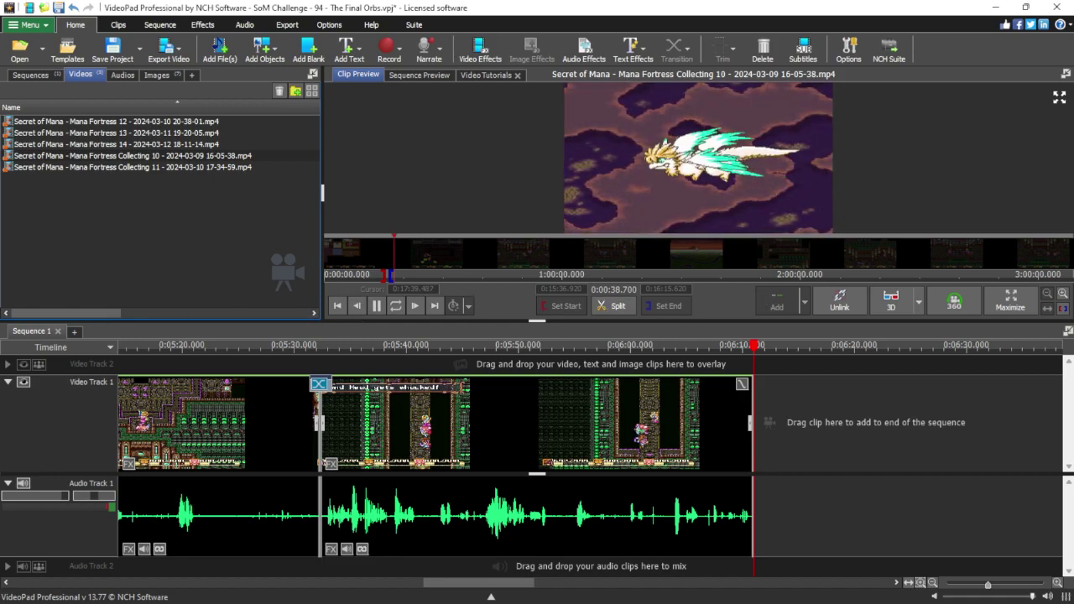
pyautogui.click(376, 307)
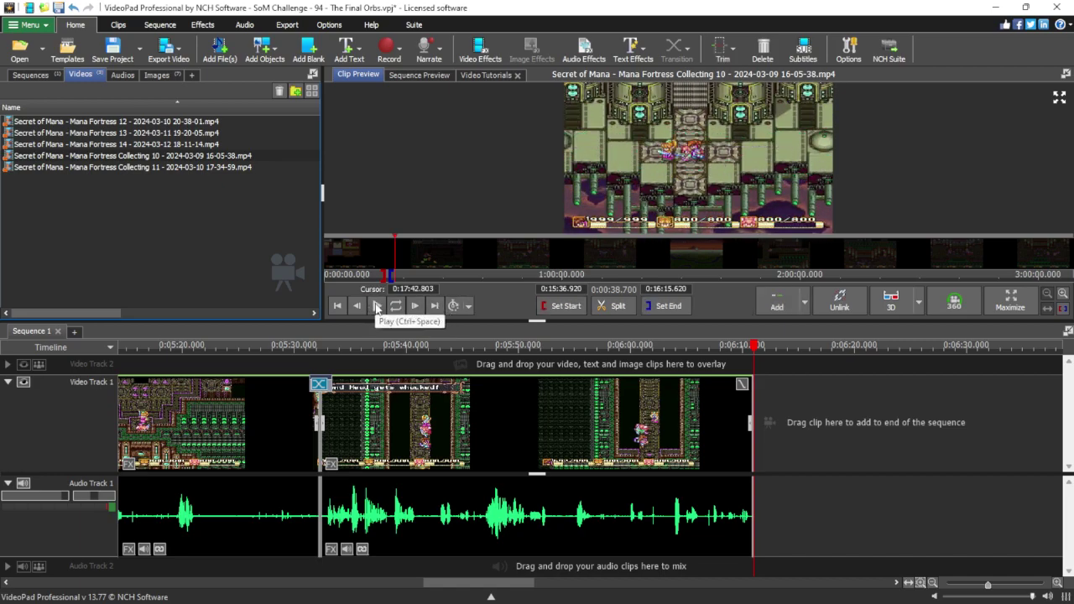
# Play the Part 10 recording around 0:17:25 to find the next highlight's start, pausing at 0:17:28.735.
pyautogui.click(396, 258)
pyautogui.click(377, 306)
pyautogui.click(378, 307)
pyautogui.click(391, 258)
pyautogui.click(394, 258)
pyautogui.click(385, 306)
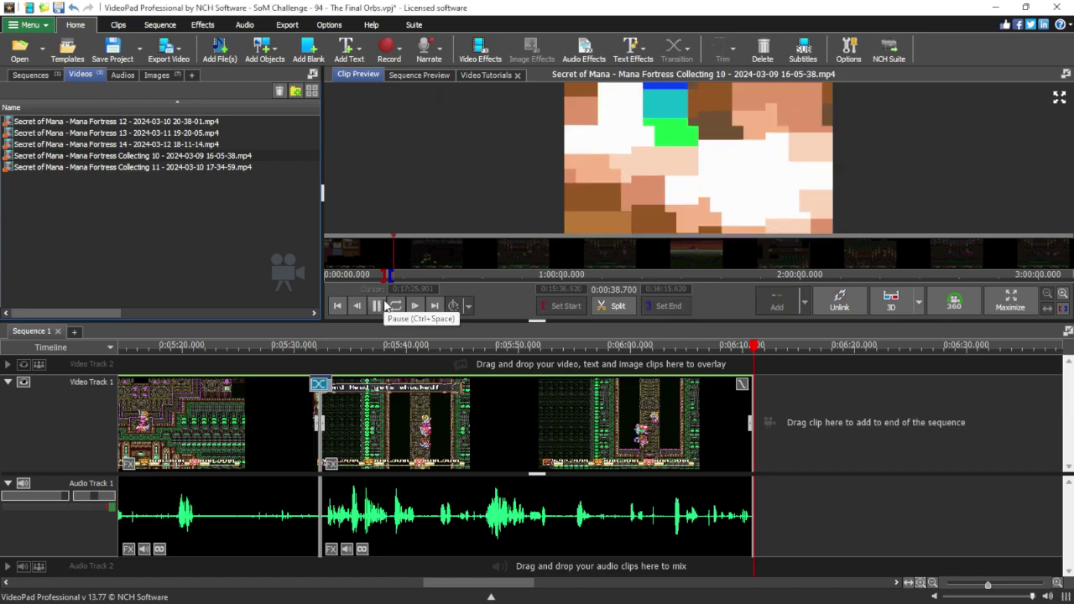
pyautogui.click(383, 306)
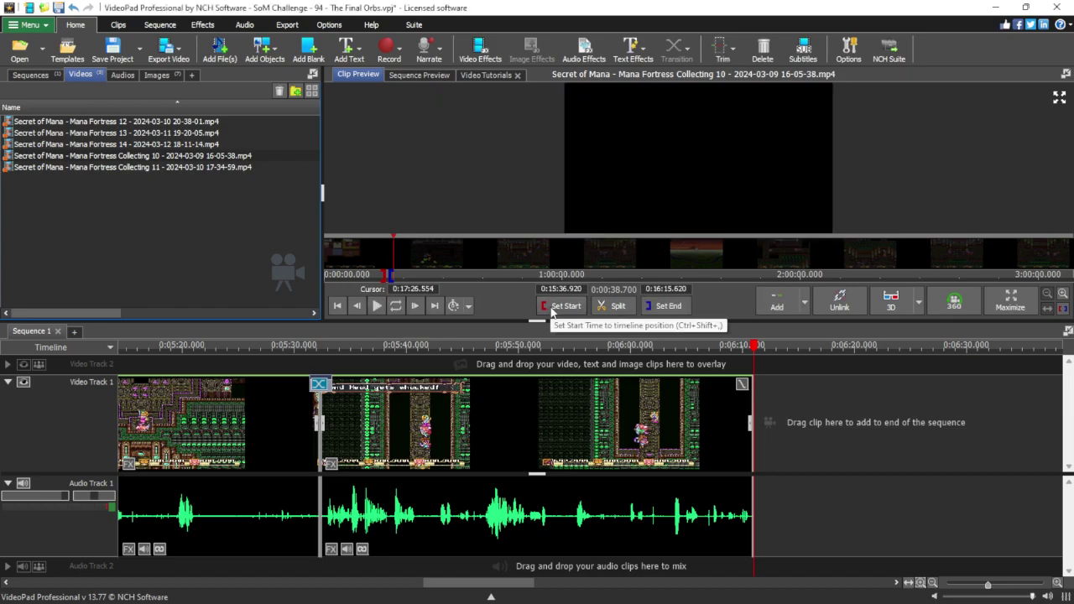
pyautogui.click(377, 306)
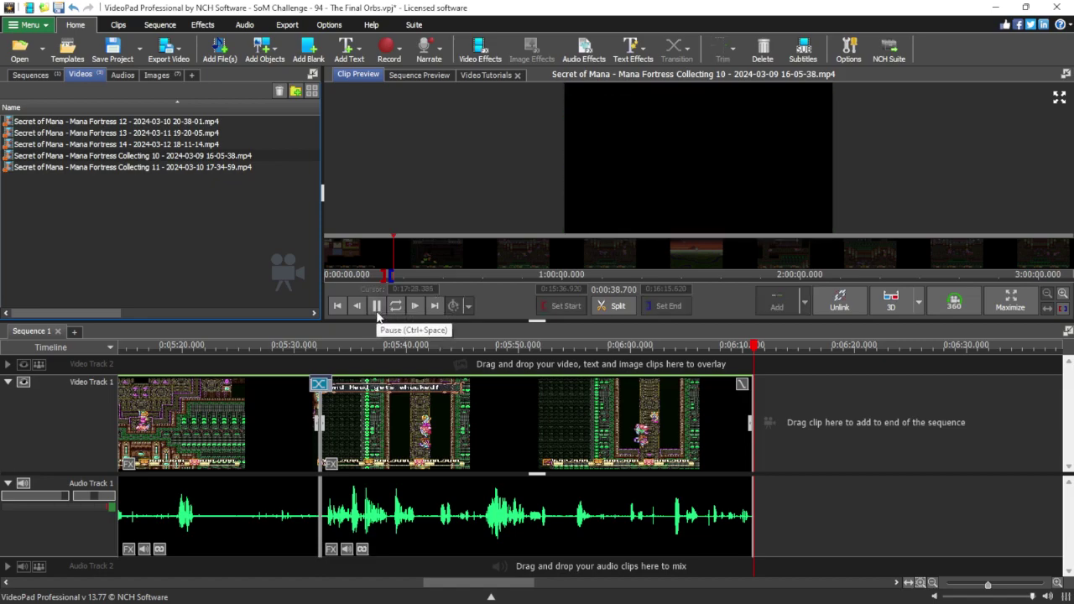
pyautogui.click(377, 308)
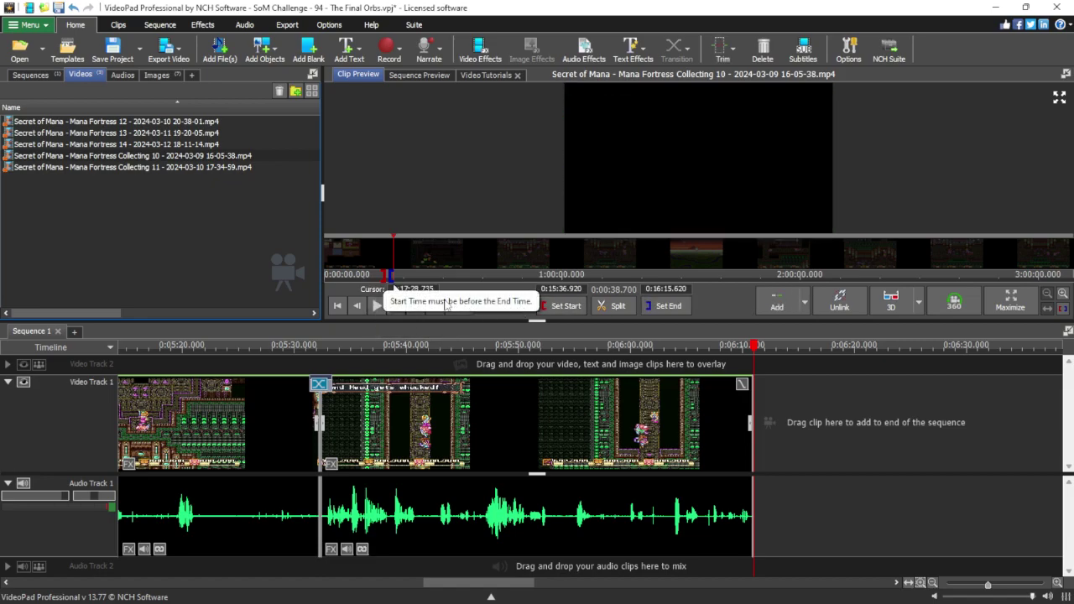
# Play on to the highlight's ending, then set the clip's end to 0:17:44.118 and its start to 0:17:28.735.
pyautogui.click(377, 306)
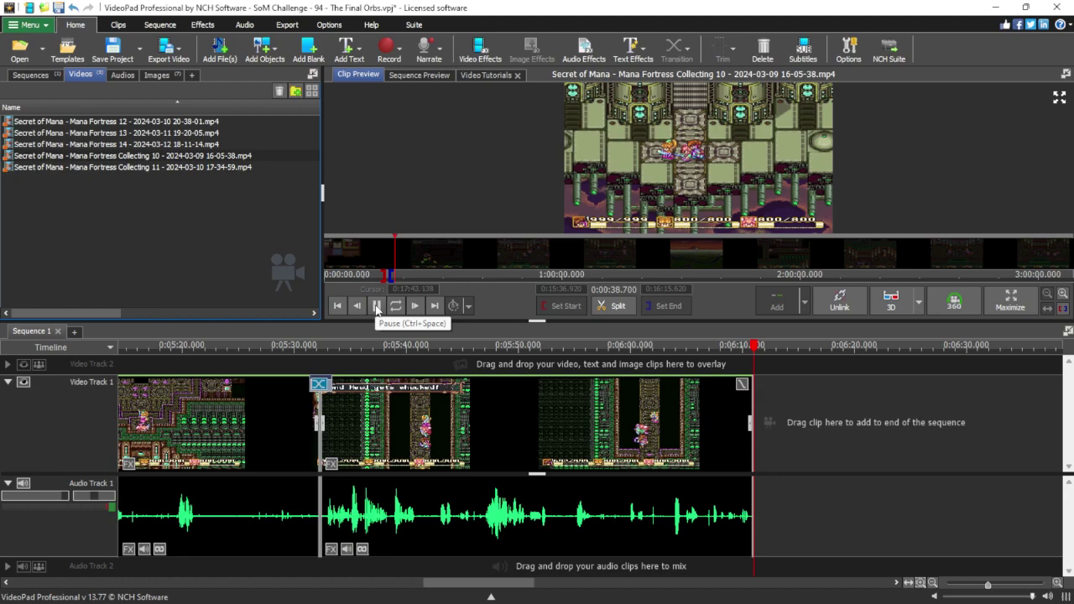
pyautogui.click(376, 307)
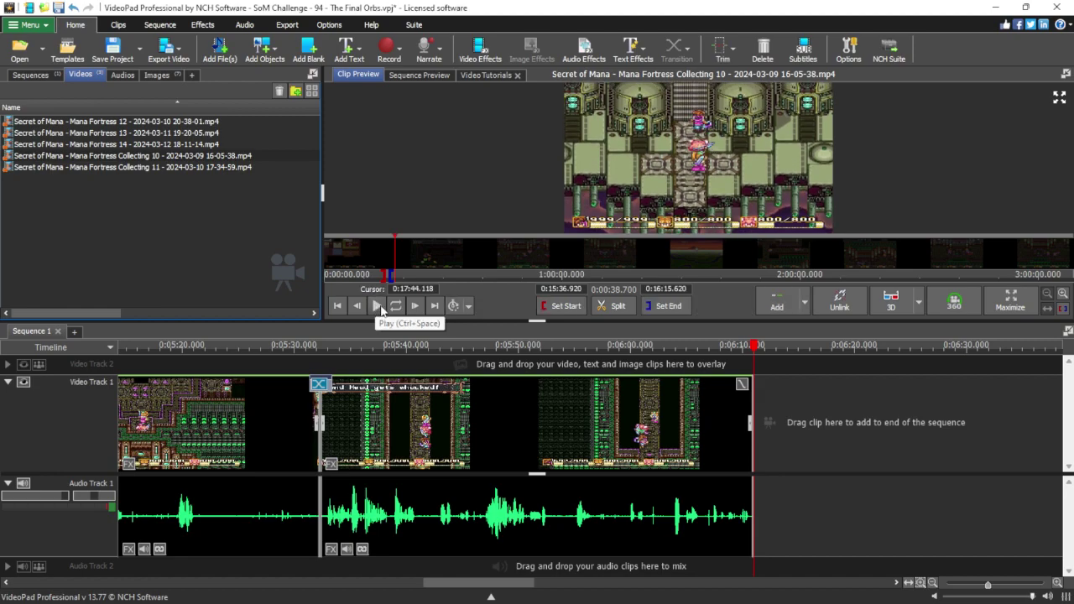
pyautogui.click(663, 305)
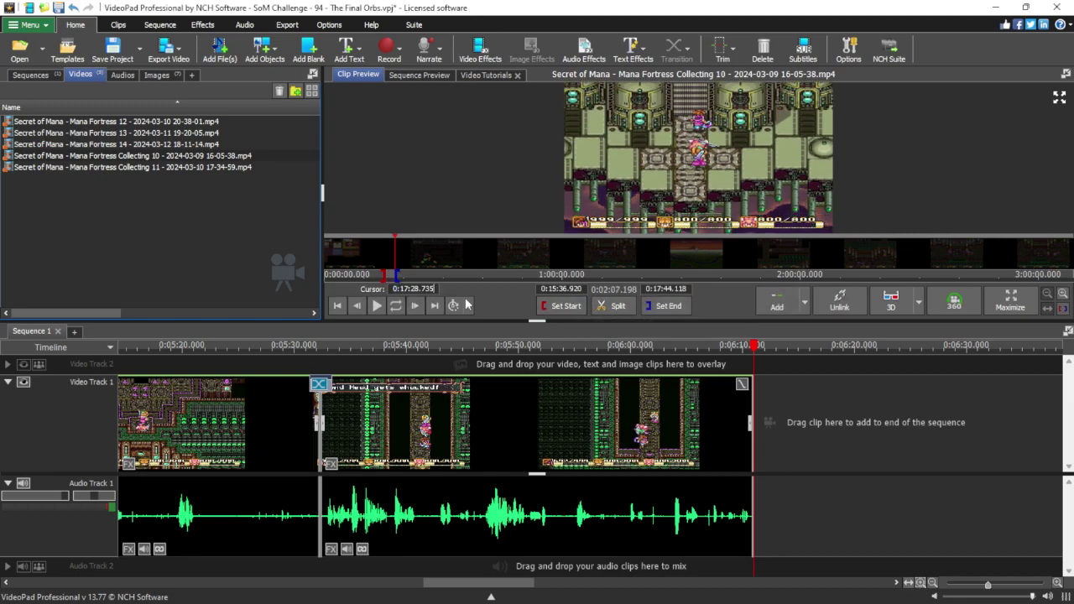
pyautogui.click(553, 307)
# Add the 0:17:28.735 to 0:17:44.118 clip to the end of Sequence 1 and move the sequence cursor to its end.
pyautogui.click(804, 304)
pyautogui.click(913, 356)
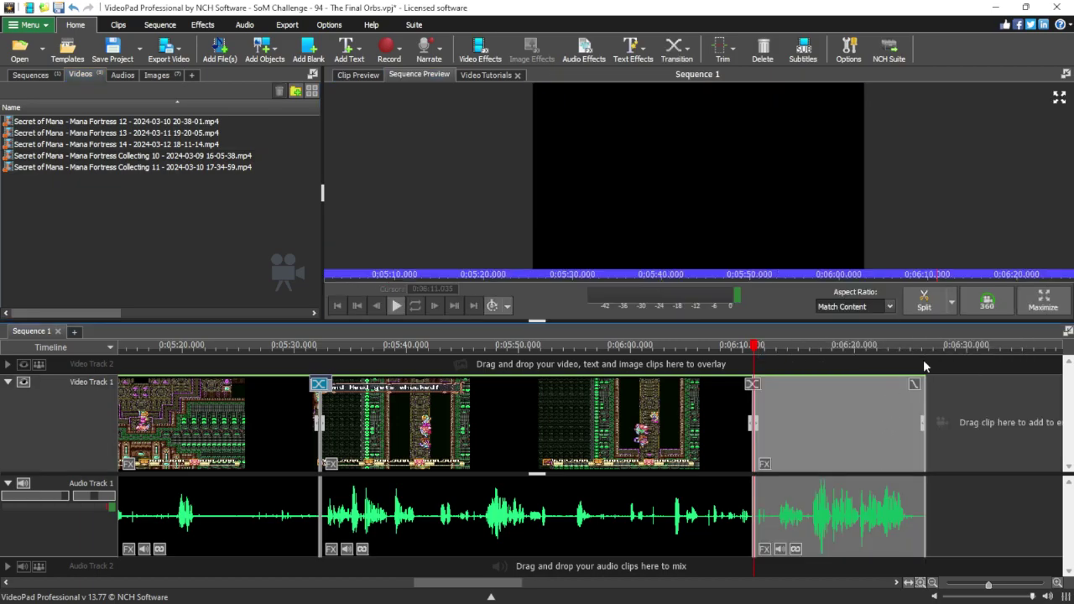
pyautogui.click(923, 362)
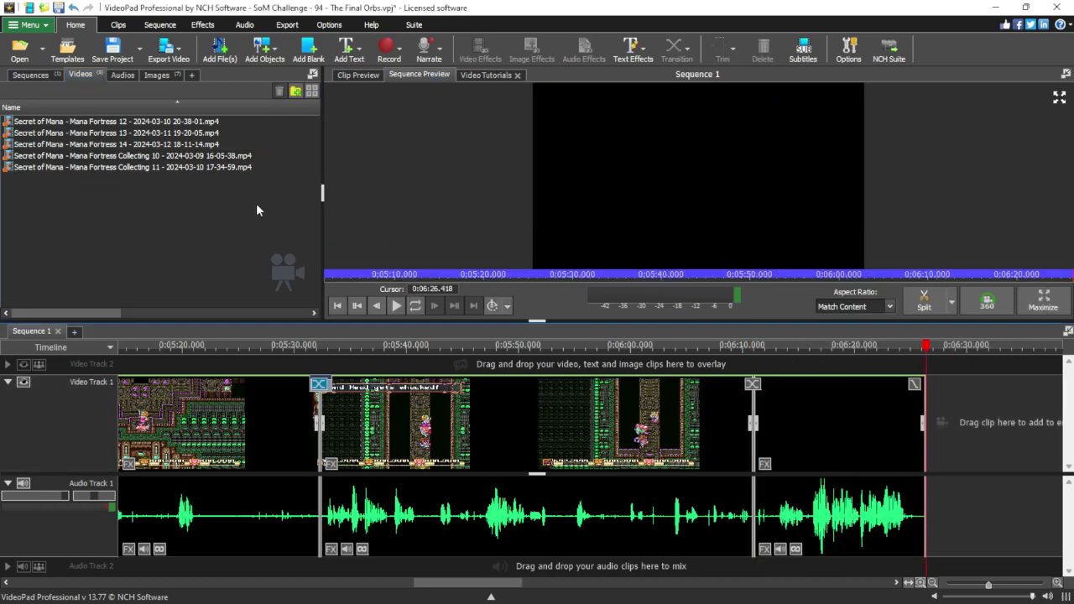
# Reopen the Part 10 recording in the clip preview and review it from 0:18:46.831.
pyautogui.click(214, 157)
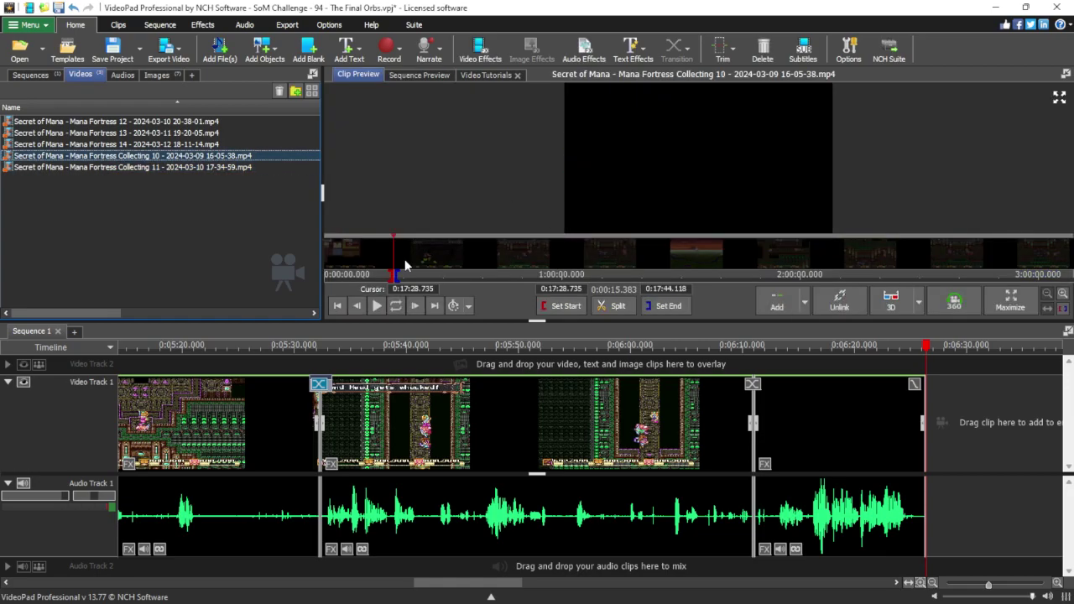
pyautogui.moveTo(395, 257); pyautogui.dragTo(400, 256)
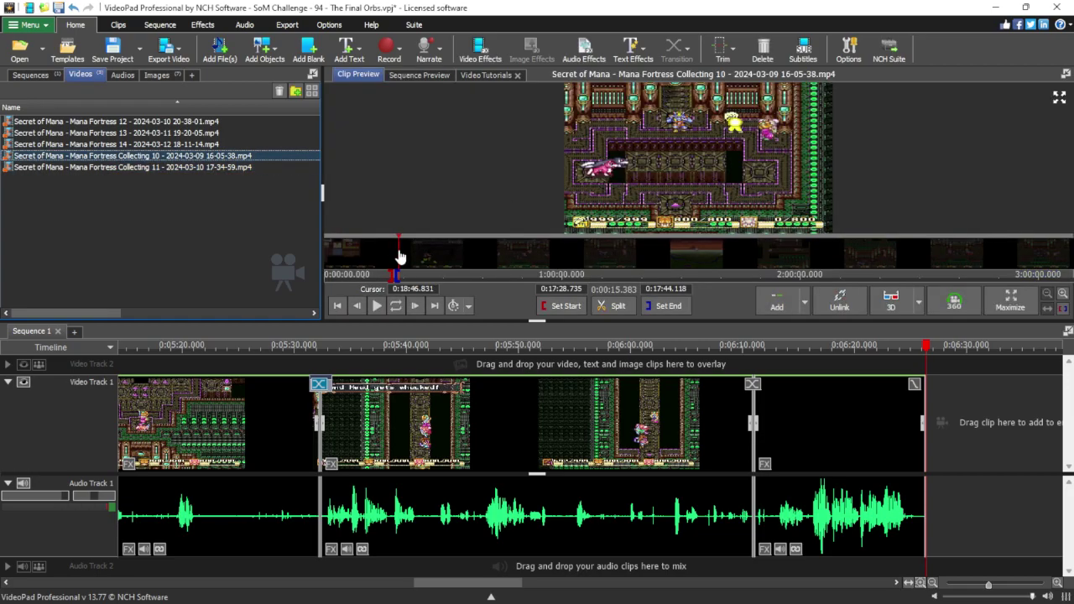
pyautogui.click(399, 257)
pyautogui.click(379, 307)
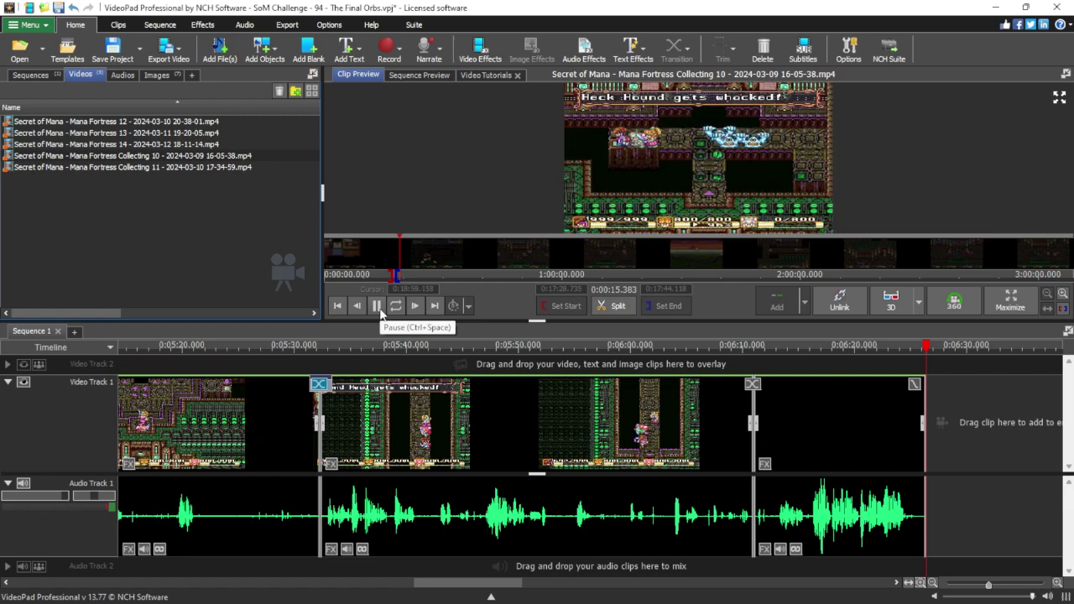
pyautogui.click(377, 306)
# Review the recording around 0:19:17 to 0:19:27 and position the preview cursor at 0:19:15.837 for the next highlight's start.
pyautogui.click(402, 266)
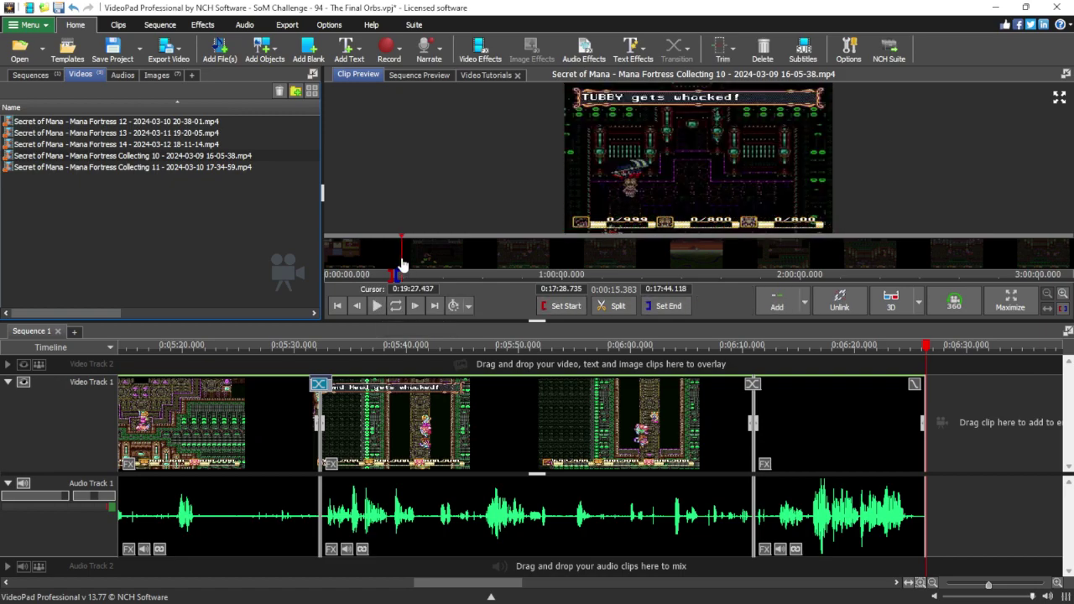
pyautogui.click(401, 265)
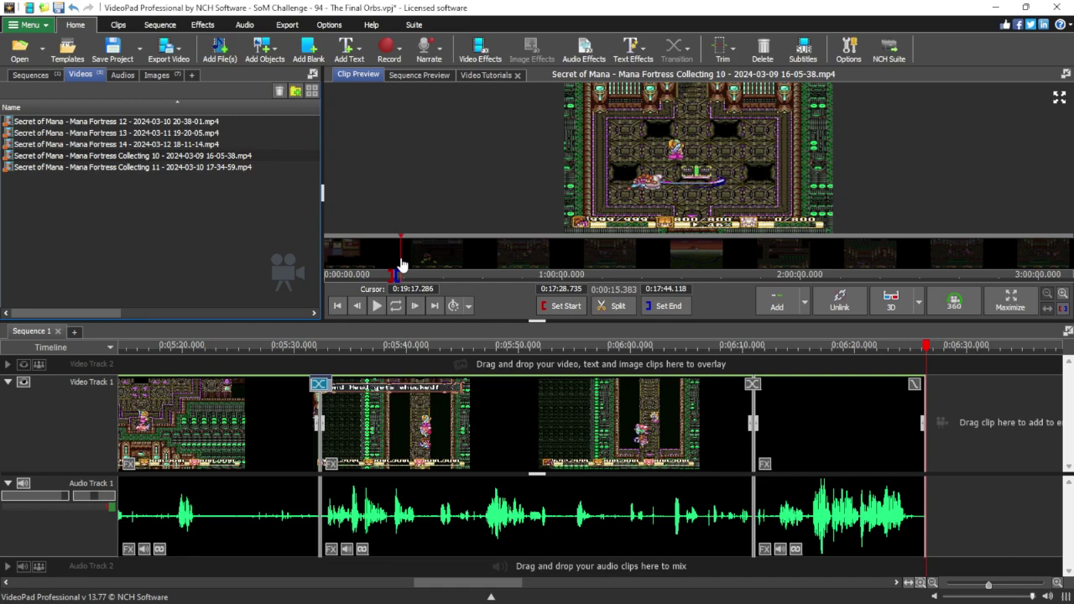
pyautogui.click(378, 307)
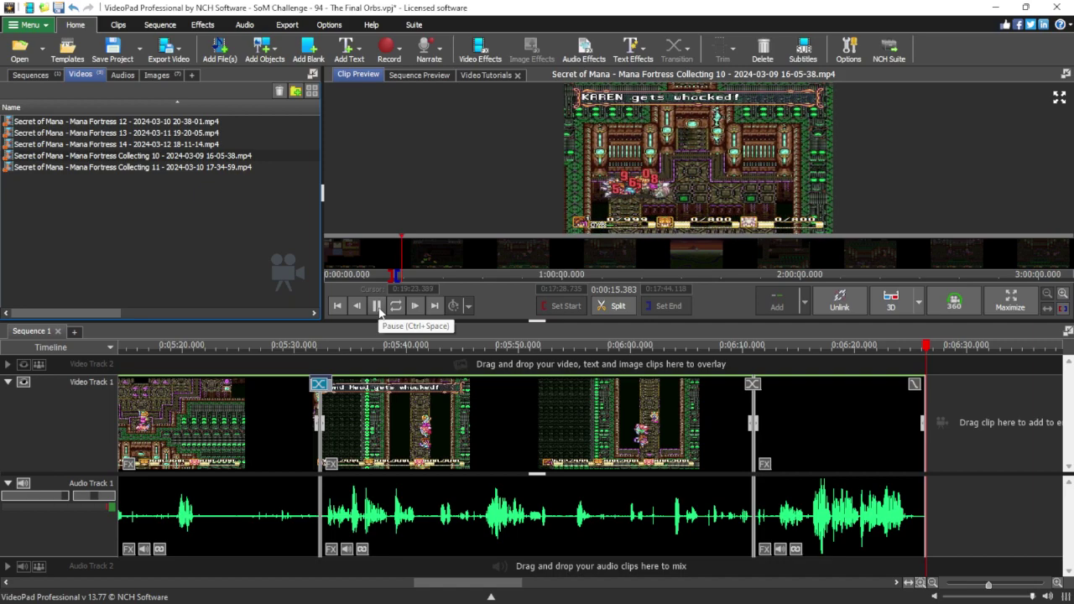
pyautogui.click(378, 306)
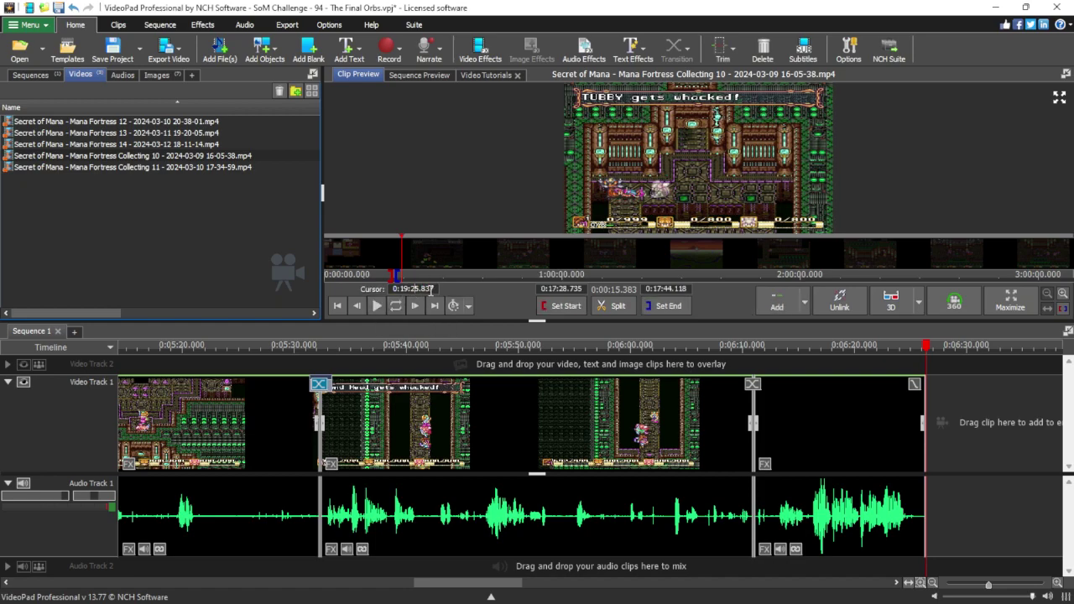
pyautogui.scroll(-1, 430, 290)
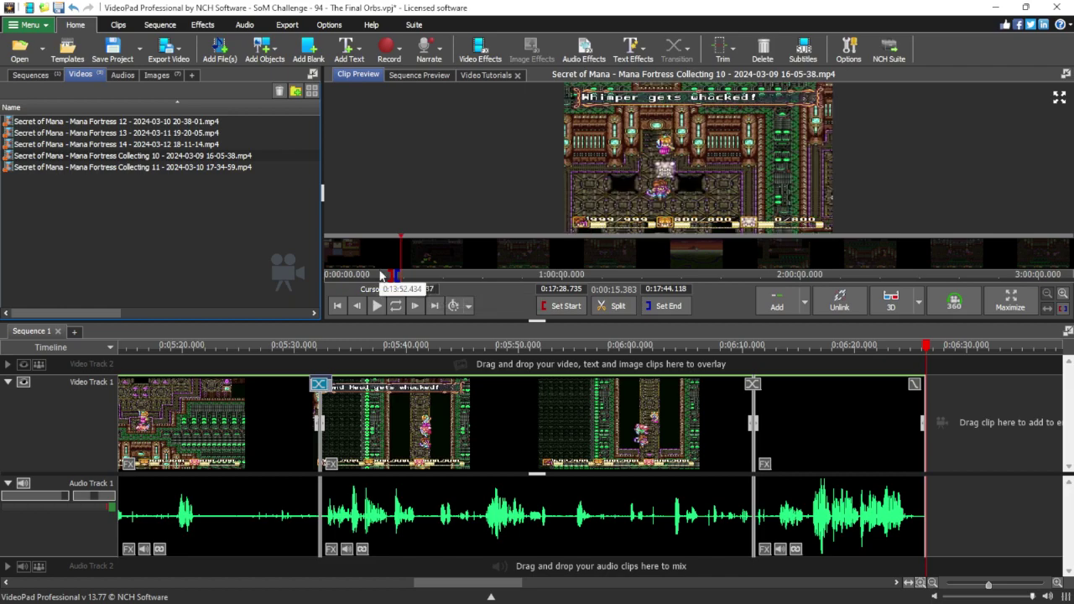
# Play through the highlight, then set the clip's end to 0:19:47.755 and its start to 0:19:15.837.
pyautogui.click(375, 306)
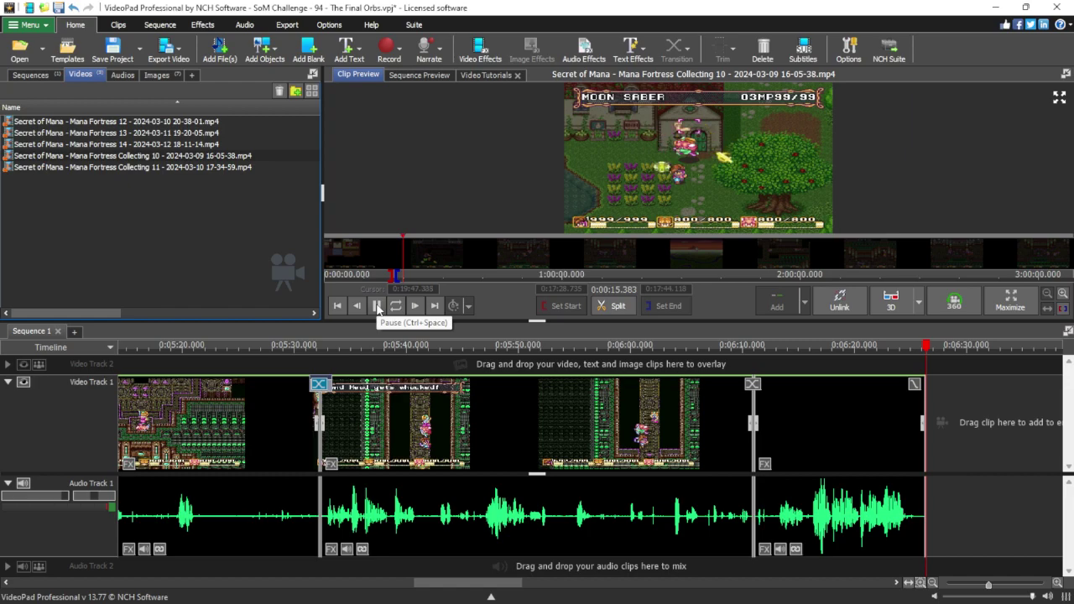
pyautogui.click(379, 307)
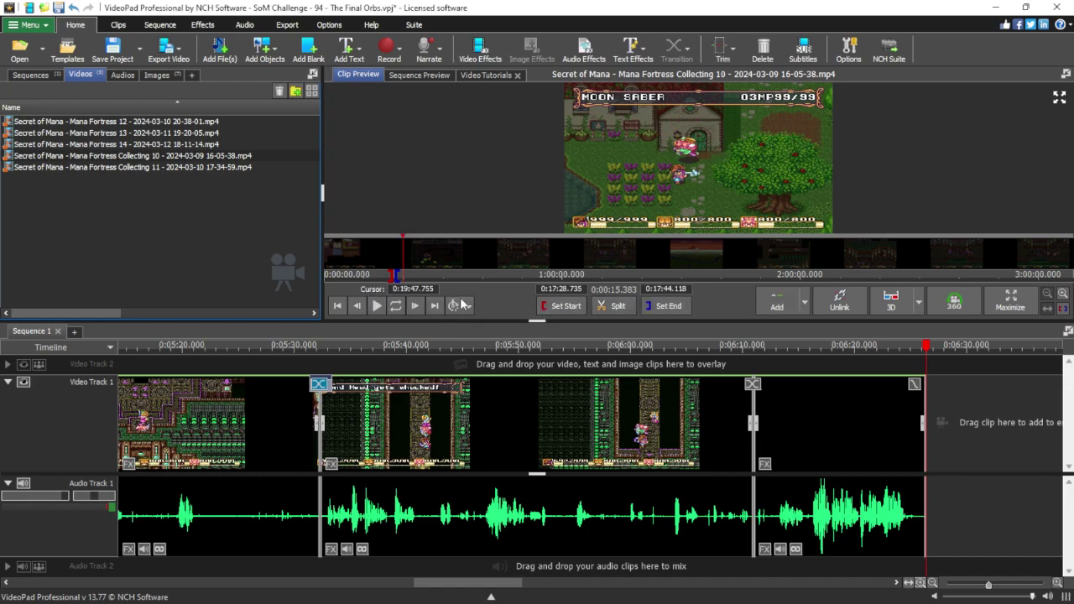
pyautogui.click(420, 290)
pyautogui.click(420, 290)
pyautogui.click(664, 306)
pyautogui.write('0:19:15.837')
pyautogui.press('Return')
pyautogui.click(554, 308)
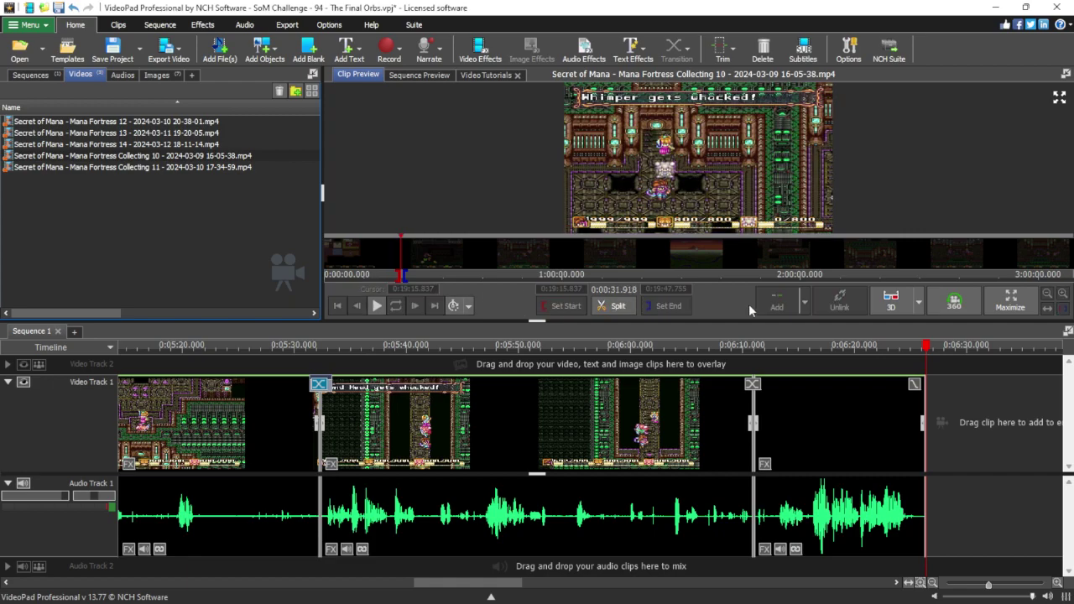
# Append the trimmed 0:19:15.837 to 0:19:47.755 clip to the end of Sequence 1.
pyautogui.click(804, 305)
pyautogui.click(819, 358)
pyautogui.scroll(-2, 855, 385)
# Switch to the Mana Fortress Collecting.txt notes and look through the highlights listed for the surrounding parts.
pyautogui.hotkey('alt', 'Tab')
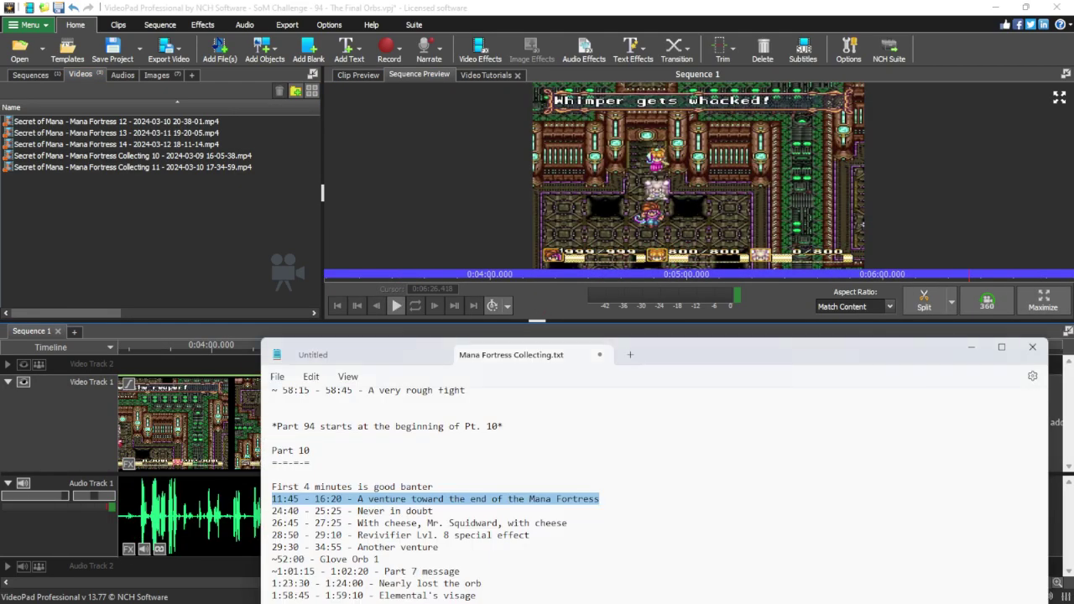
pyautogui.scroll(-6, 376, 475)
pyautogui.scroll(-5, 377, 474)
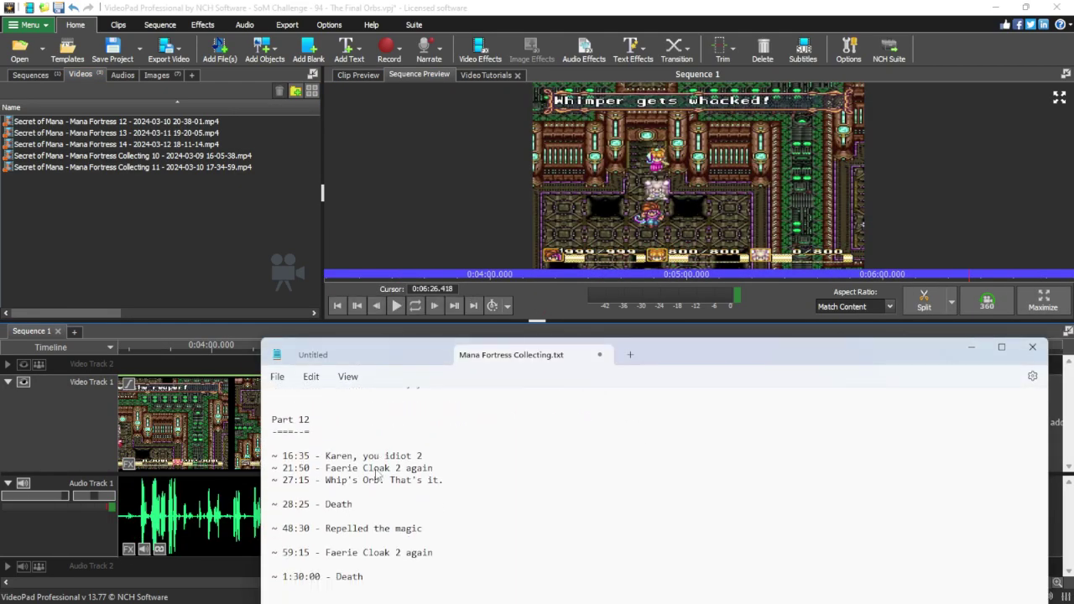
pyautogui.scroll(15, 375, 474)
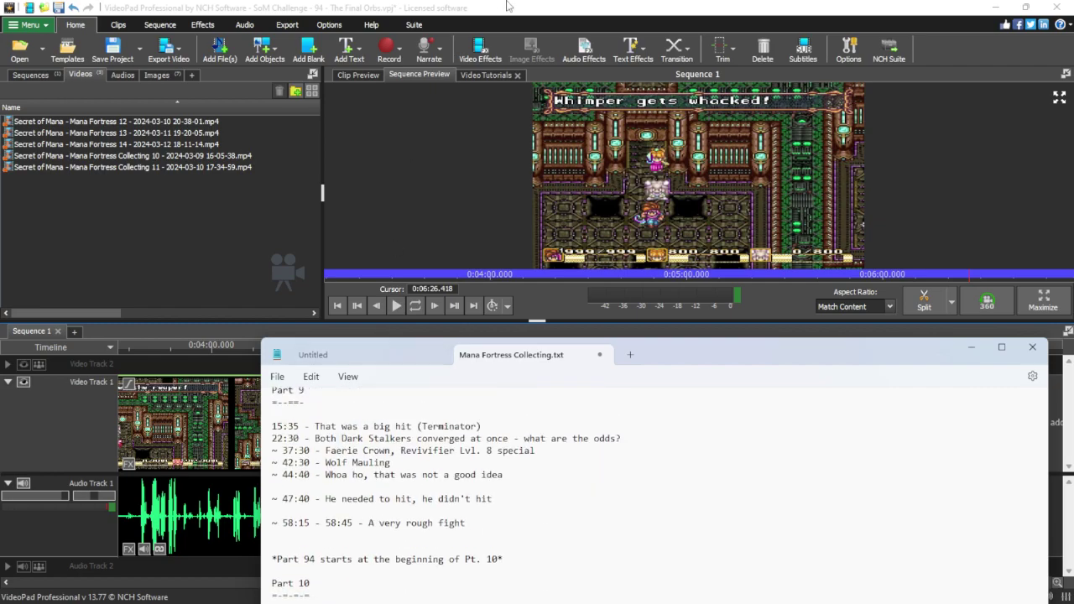
pyautogui.hotkey('alt', 'Tab')
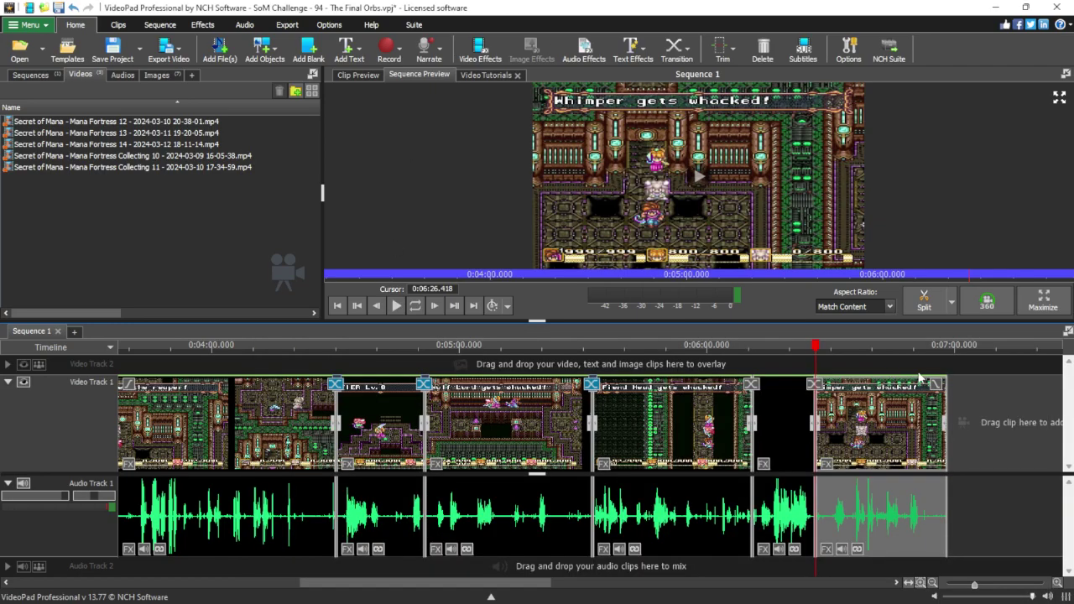
# Play the newly added last clip's ending in Sequence 1 from about 0:06:51.
pyautogui.click(918, 380)
pyautogui.press('space')
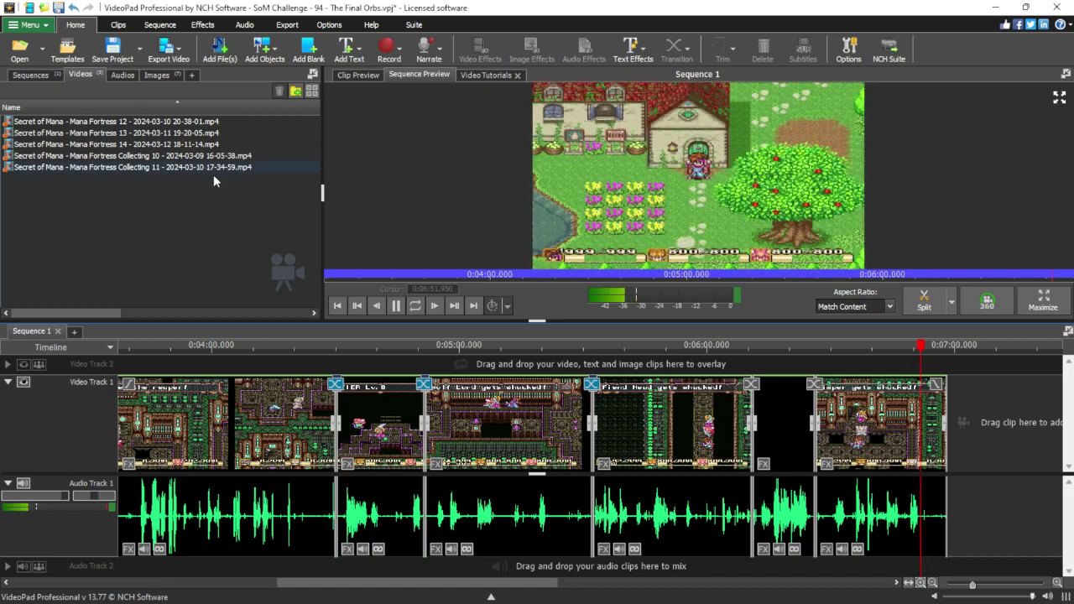
pyautogui.scroll(-1, 672, 436)
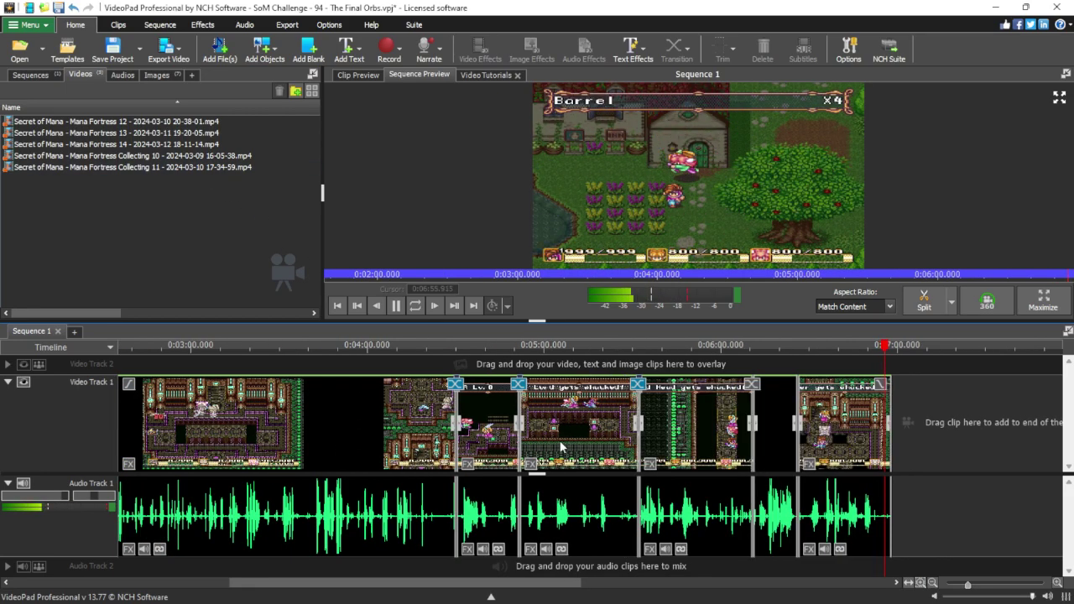
# Reopen the Part 10 recording in the clip preview and highlight the "24:40 - 25:25 - Never in doubt" line in the notes.
pyautogui.click(213, 158)
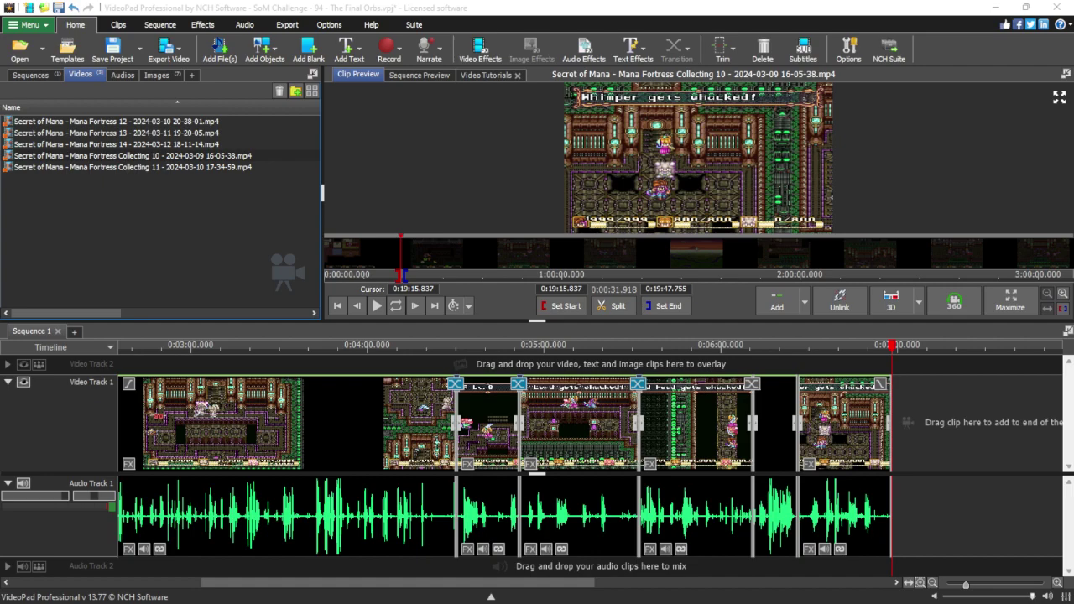
pyautogui.hotkey('alt', 'Tab')
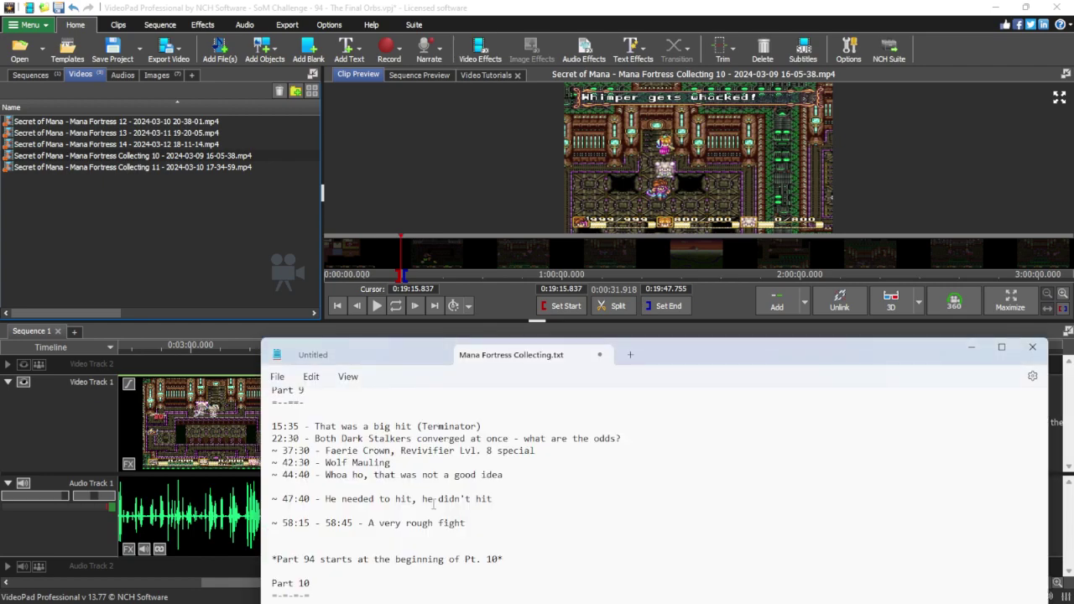
pyautogui.scroll(-1, 405, 477)
pyautogui.scroll(-4, 405, 476)
pyautogui.tripleClick(439, 488)
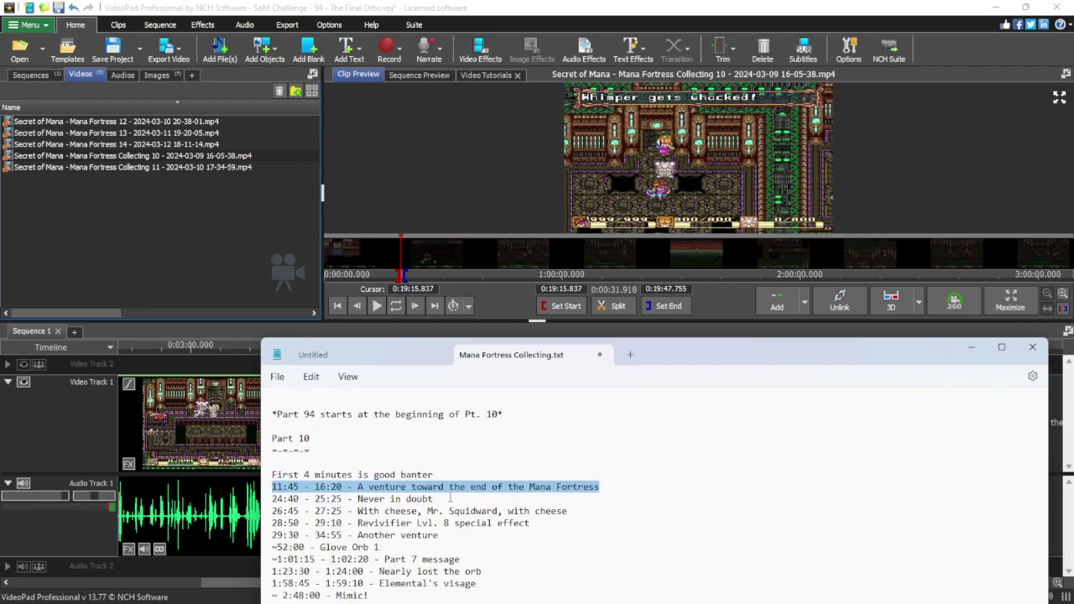
pyautogui.tripleClick(393, 500)
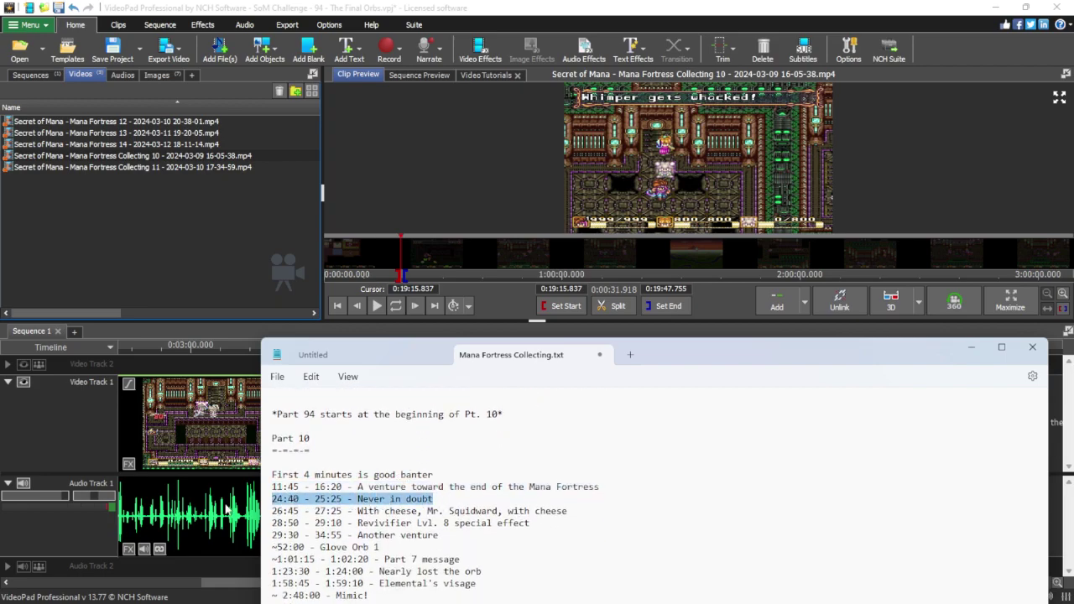
# Play the Part 10 recording from about 0:24:32 and compare the playback with the "Never in doubt" times in the notes.
pyautogui.click(435, 4)
pyautogui.moveTo(398, 258); pyautogui.dragTo(423, 260)
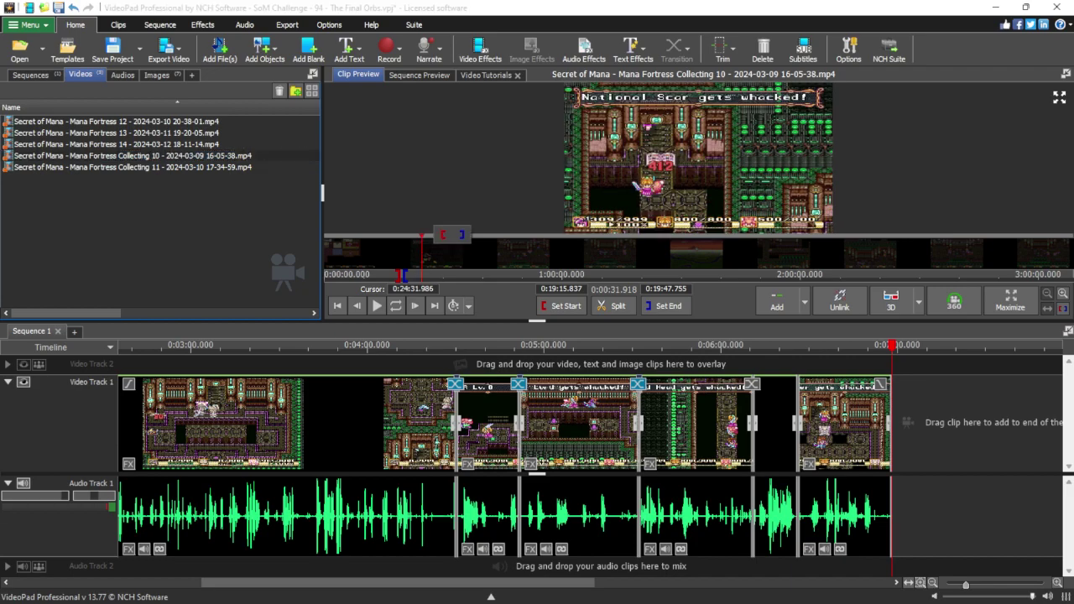
pyautogui.hotkey('alt', 'Tab')
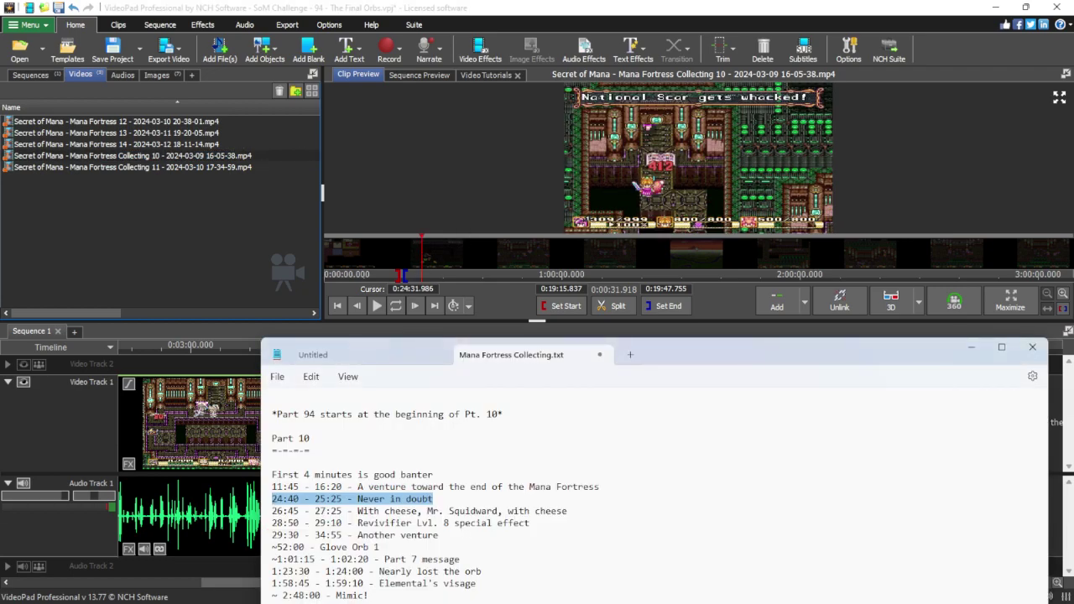
pyautogui.hotkey('alt', 'Tab')
pyautogui.click(377, 306)
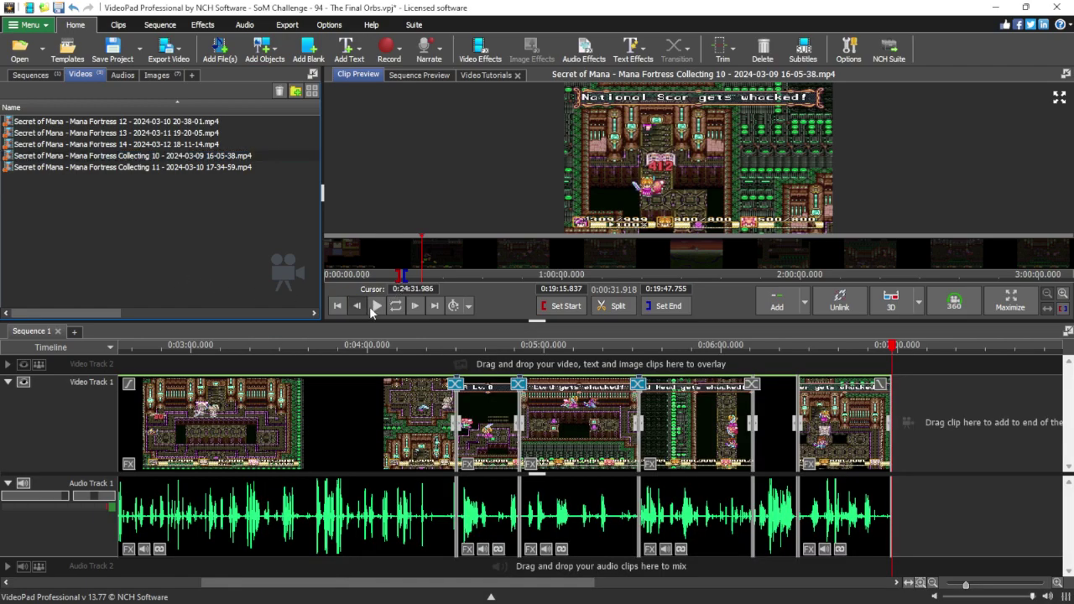
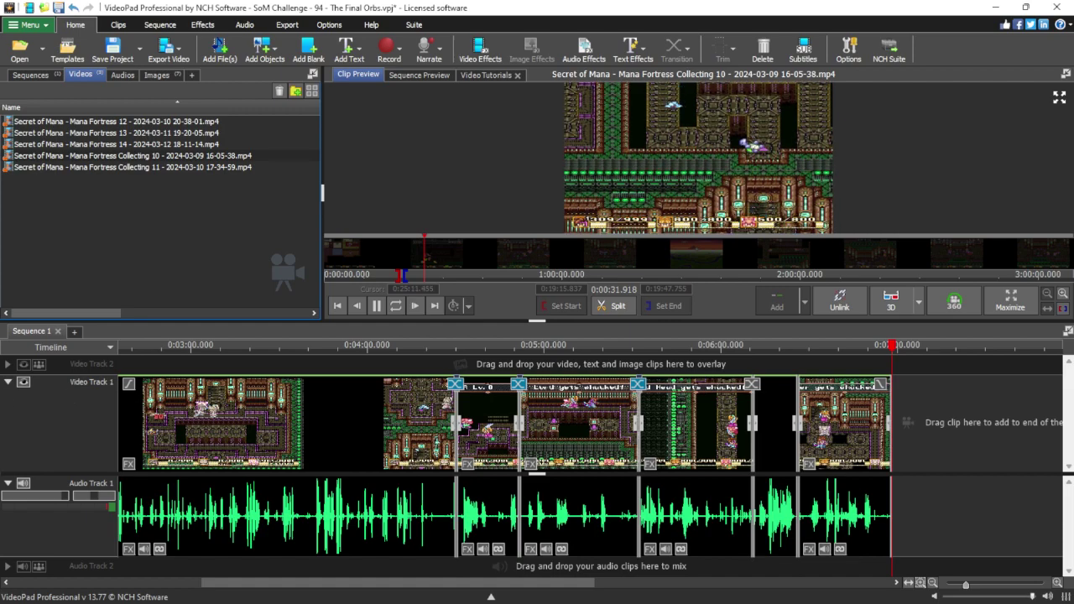
pyautogui.hotkey('alt', 'Tab')
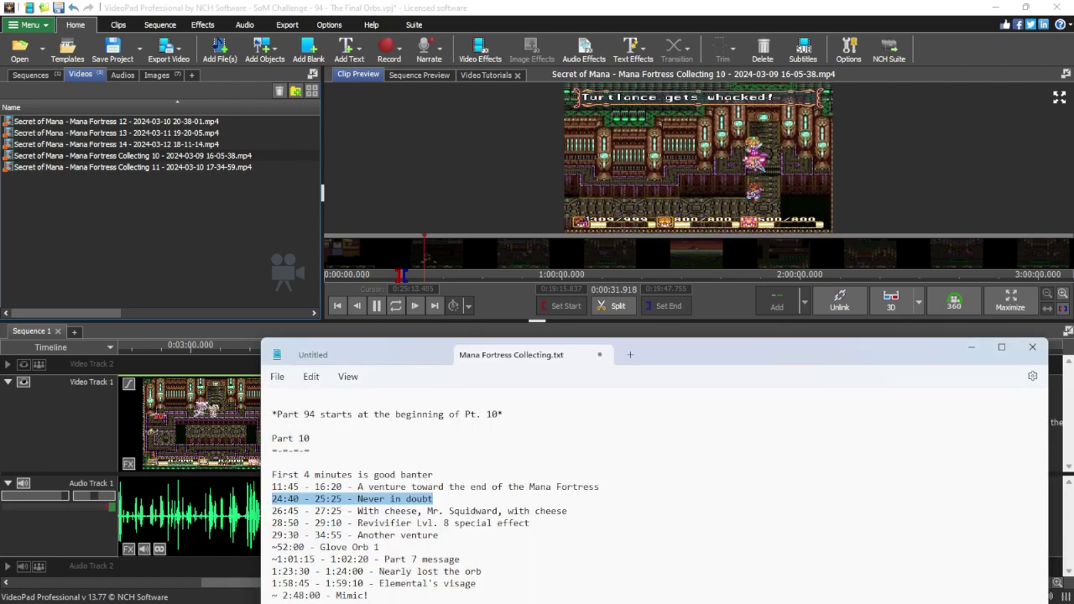
pyautogui.hotkey('alt', 'Tab')
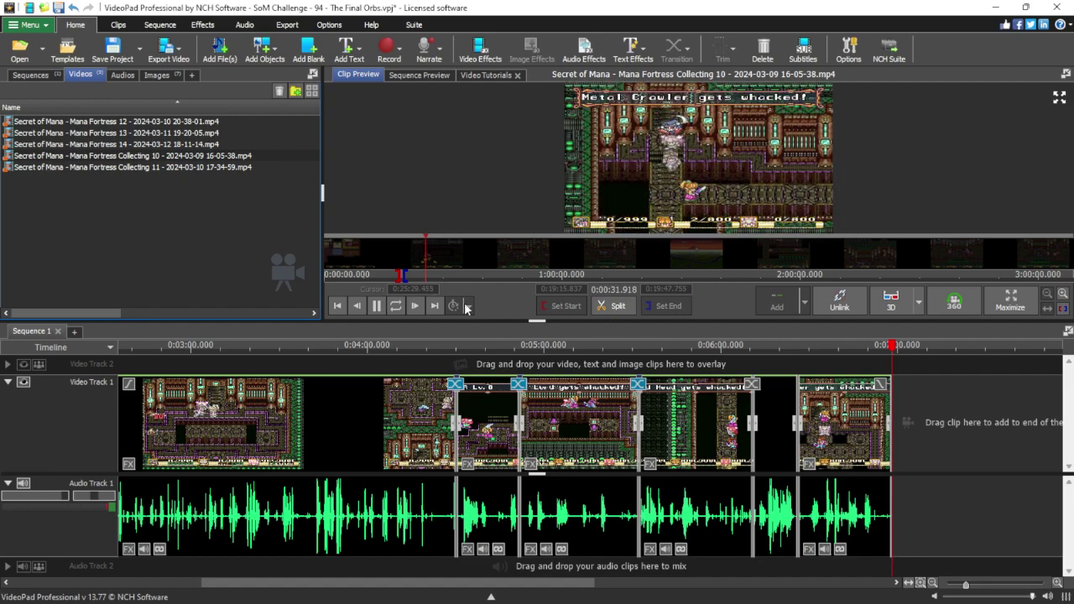
# Set the Part 10 clip's end point to 0:25:35.871, at the Revivifier spell.
pyautogui.click(381, 309)
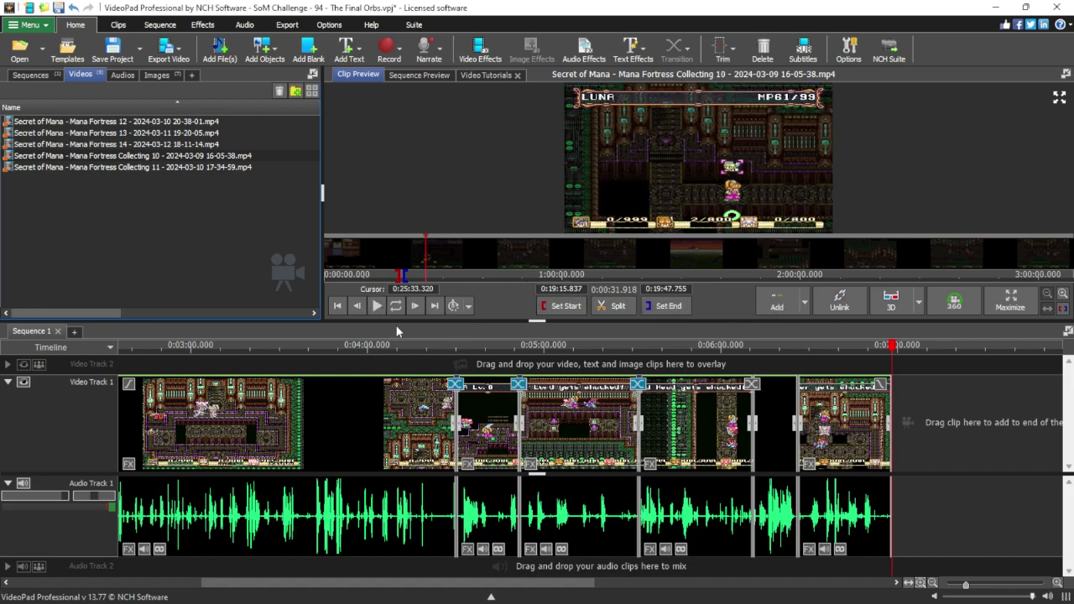
pyautogui.click(373, 312)
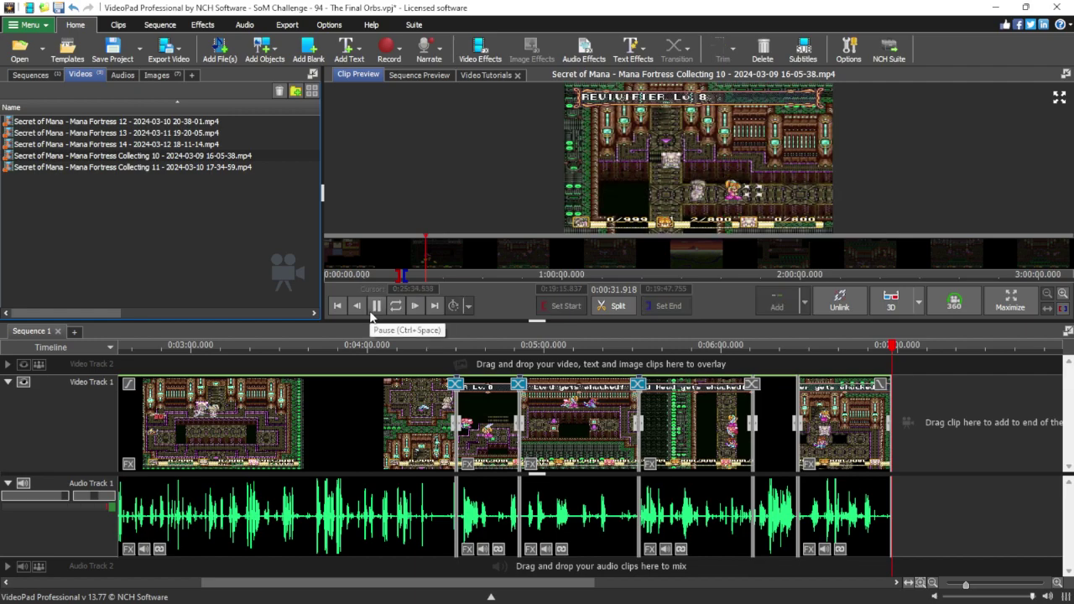
pyautogui.click(372, 311)
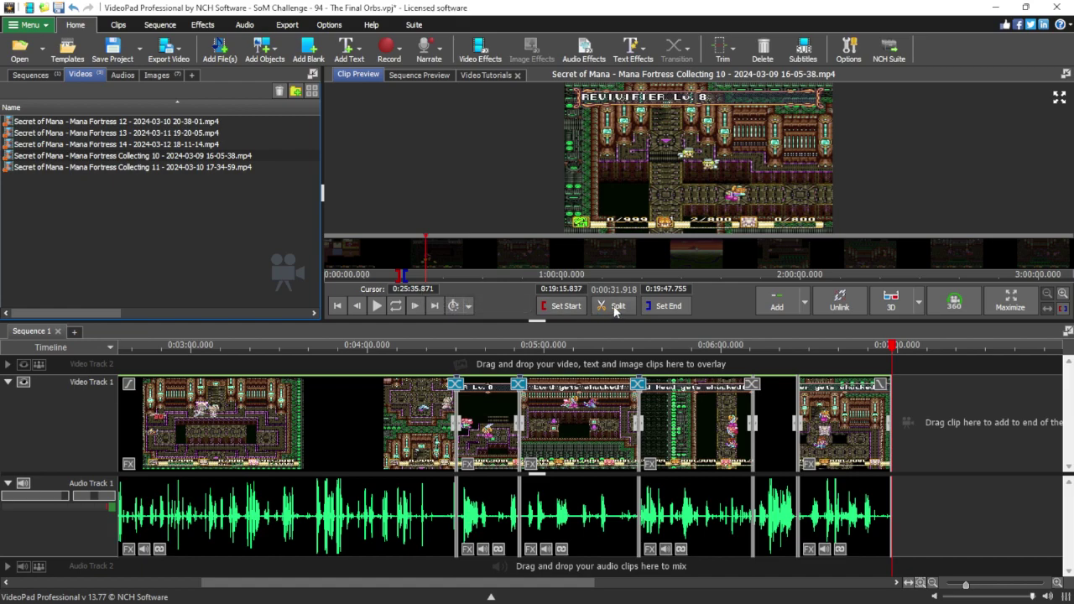
pyautogui.click(666, 306)
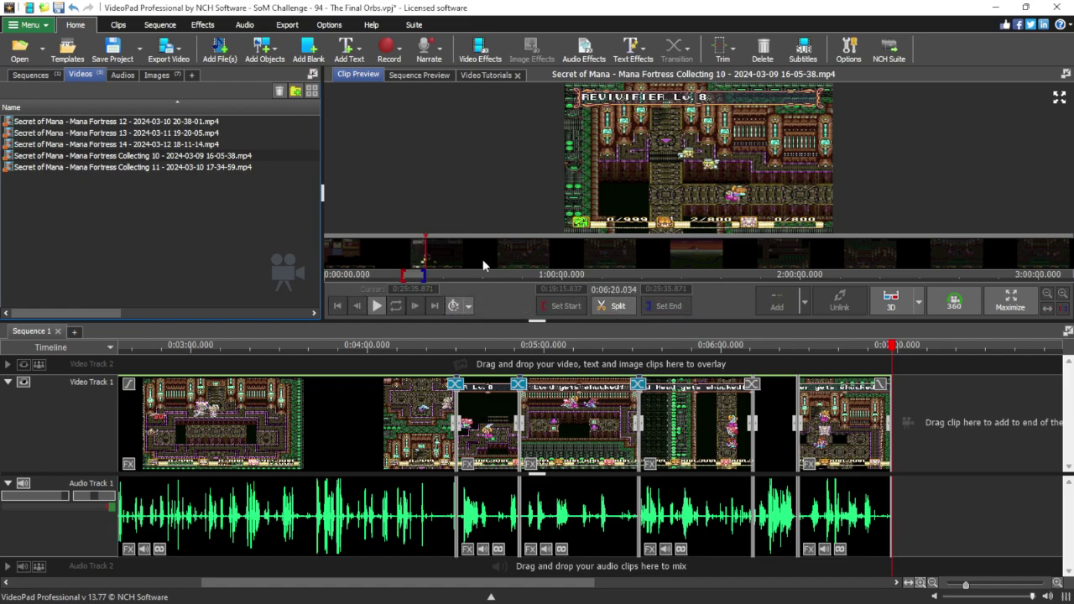
# Replay the Part 10 recording from about 0:25:12 and set the clip's start point to 0:25:20.155.
pyautogui.click(424, 255)
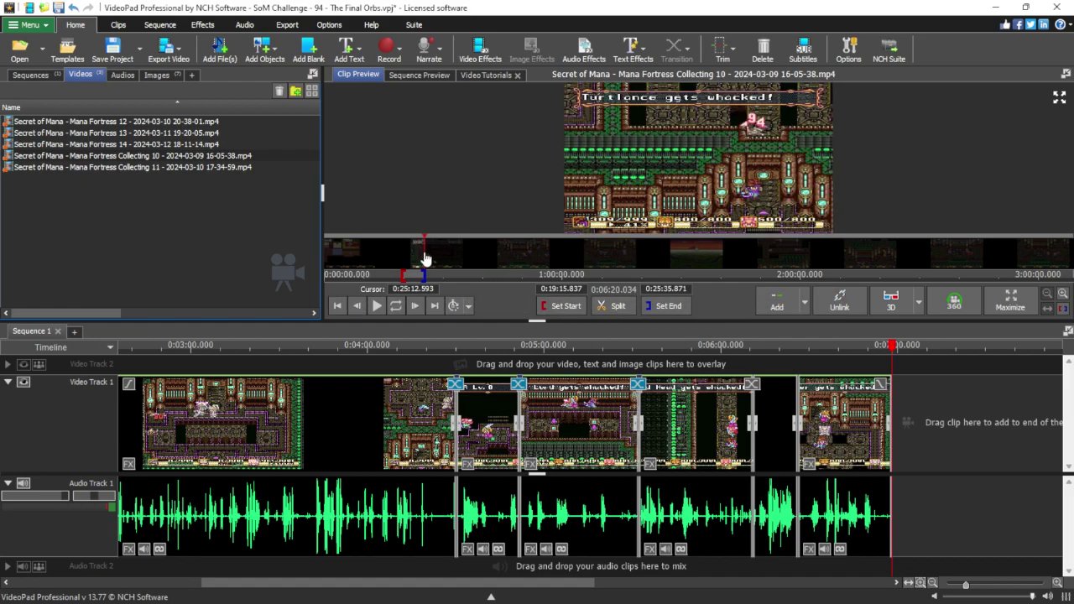
pyautogui.click(378, 306)
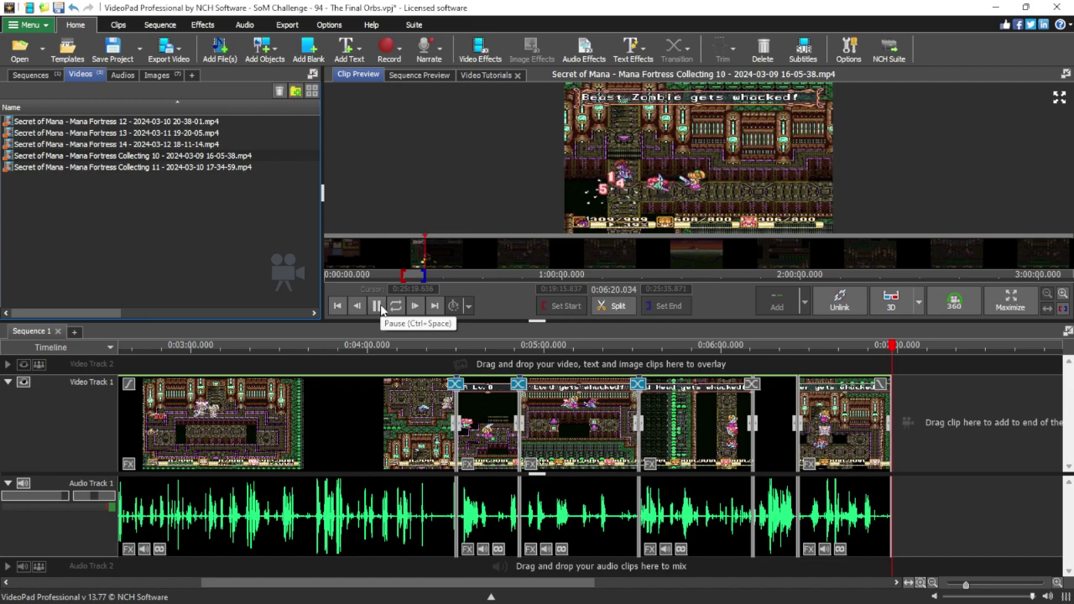
pyautogui.click(378, 306)
pyautogui.click(557, 306)
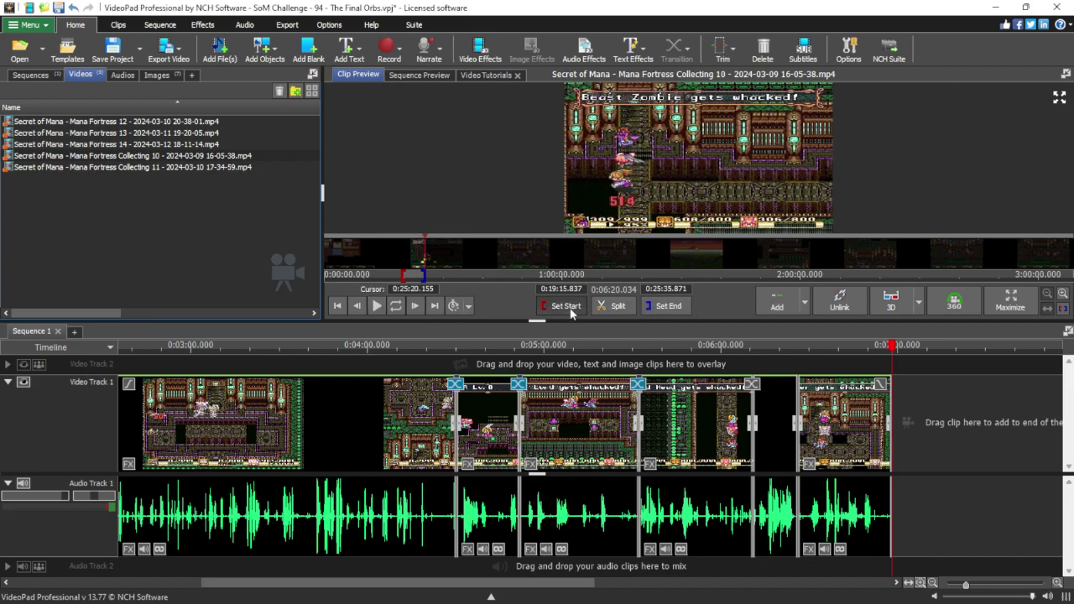
# Play the trimmed 0:25:20.155 to 0:25:35.871 clip through and append it to the end of Sequence 1.
pyautogui.click(377, 306)
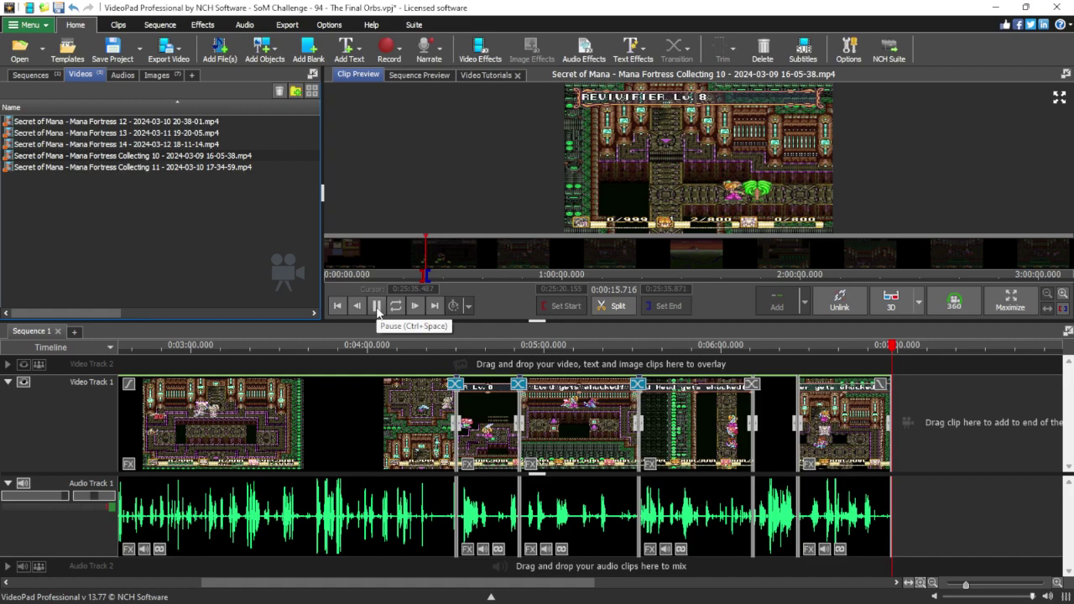
pyautogui.click(377, 306)
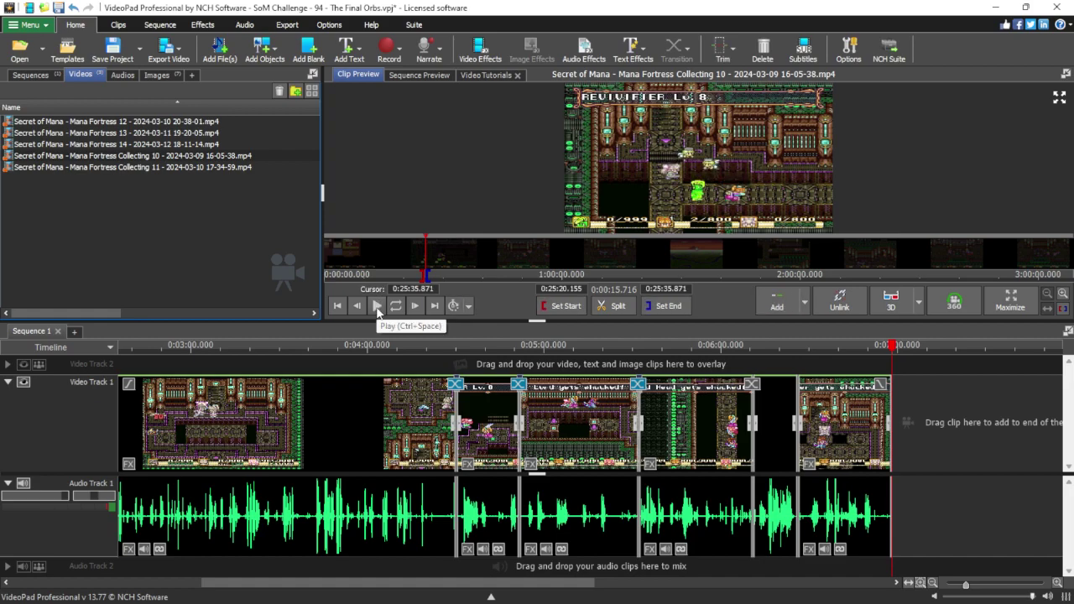
pyautogui.click(804, 304)
pyautogui.click(818, 357)
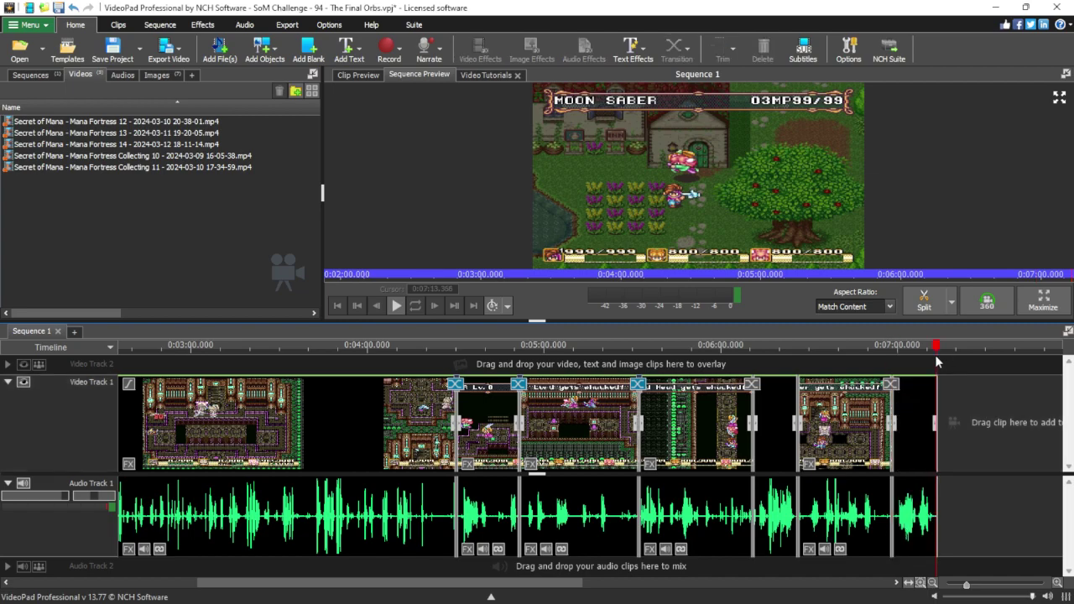
# Reopen the Part 10 recording, play it from about 0:26:23, and highlight the "26:45 - 27:25 - With cheese, Mr. Squidward, with cheese" line in the notes.
pyautogui.hotkey('alt', 'Tab')
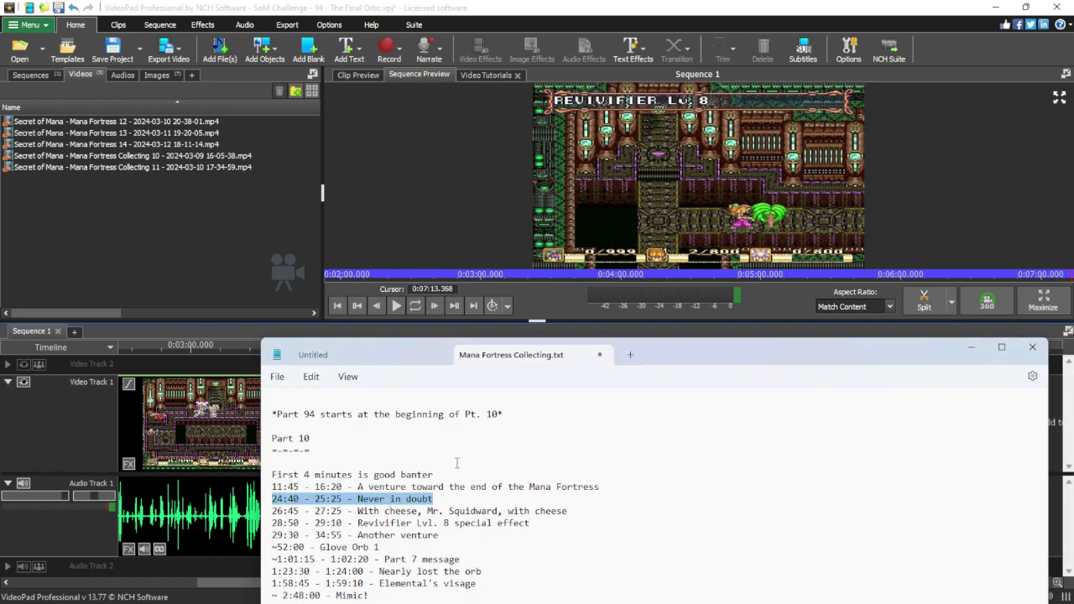
pyautogui.click(542, 6)
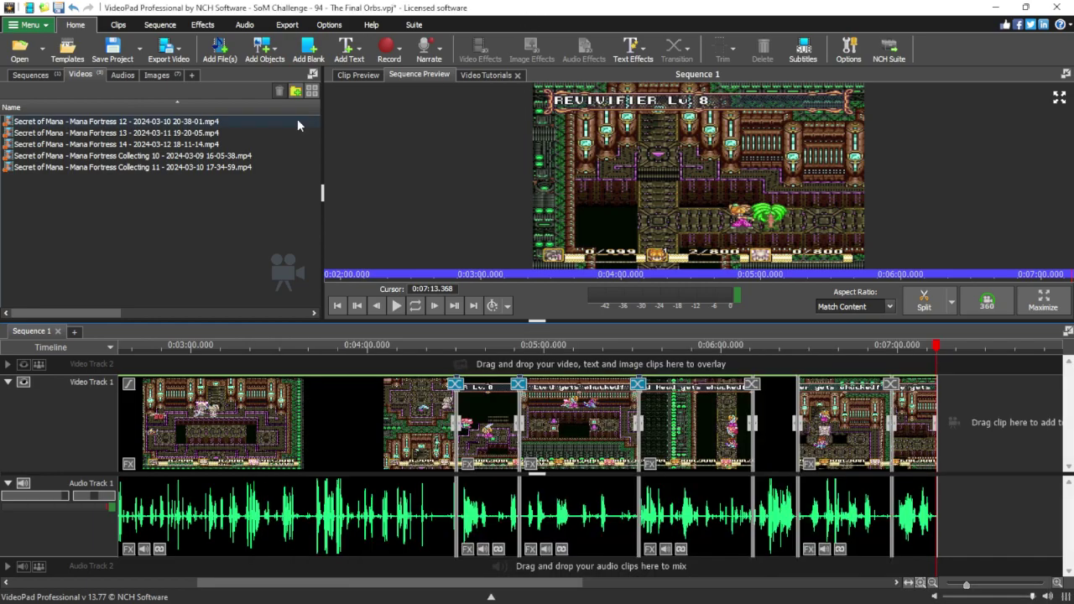
pyautogui.doubleClick(257, 153)
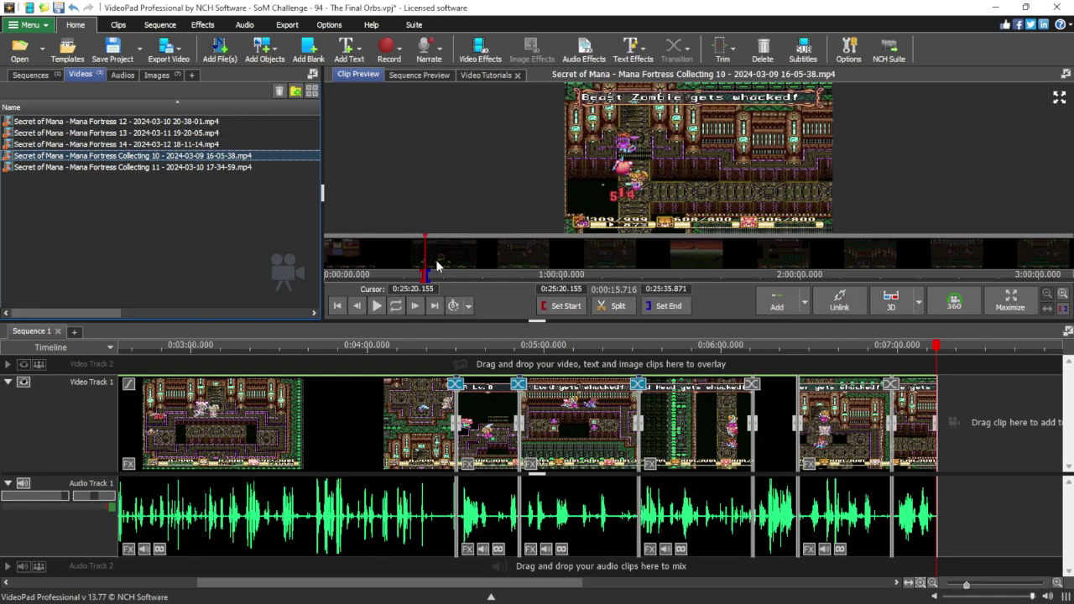
pyautogui.moveTo(426, 256); pyautogui.dragTo(430, 256)
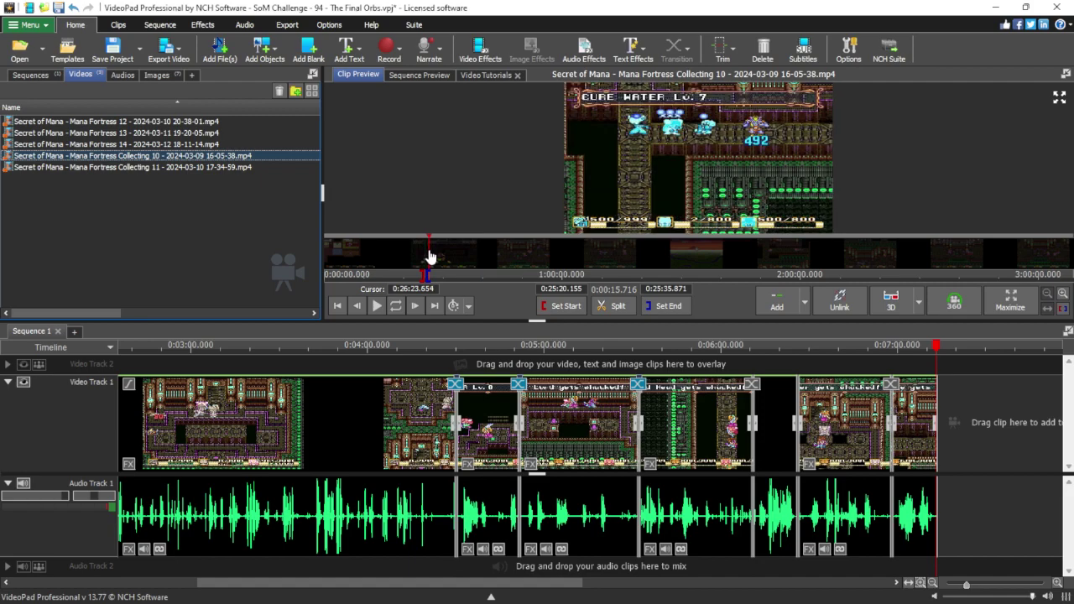
pyautogui.click(376, 307)
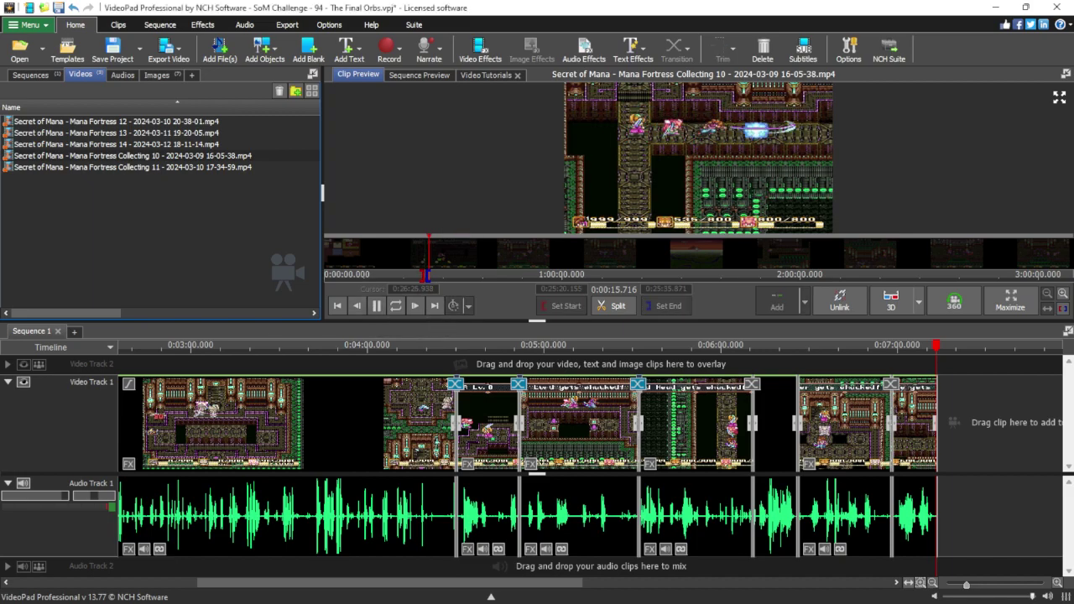
pyautogui.hotkey('alt', 'Tab')
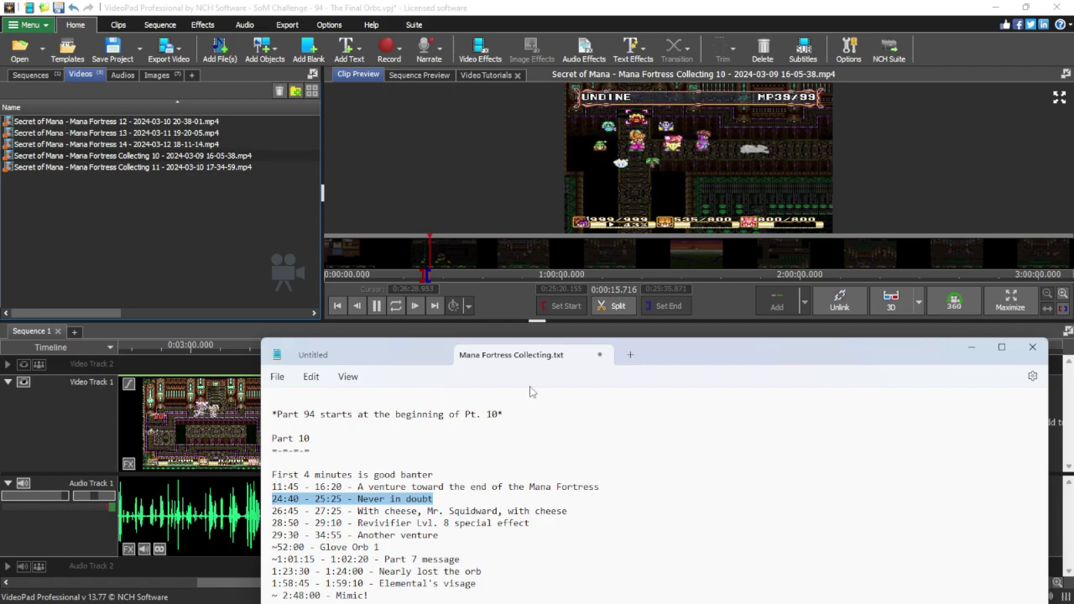
pyautogui.click(560, 513)
pyautogui.moveTo(560, 513); pyautogui.dragTo(270, 513)
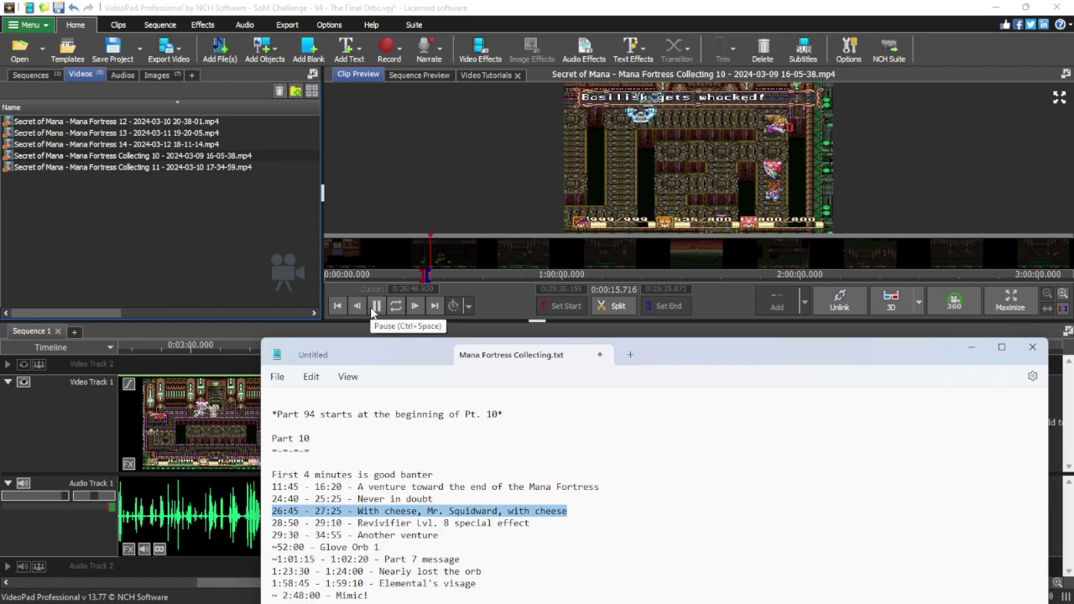
# Move the Part 10 clip's end point out to 0:35:35.871 and set its start point to 0:26:38.422.
pyautogui.click(375, 307)
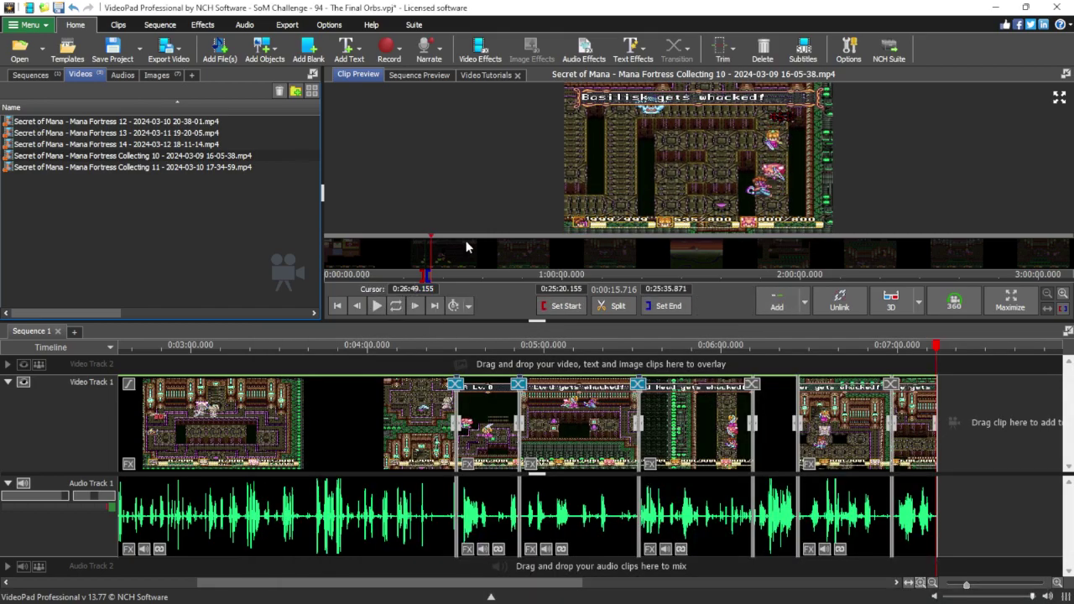
pyautogui.scroll(14, 466, 246)
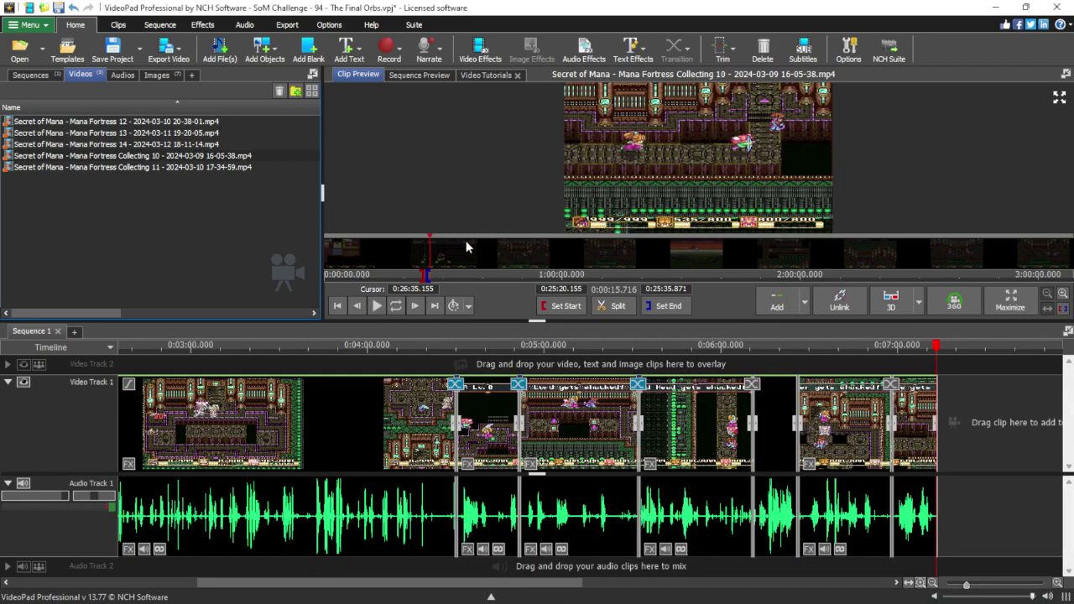
pyautogui.click(376, 306)
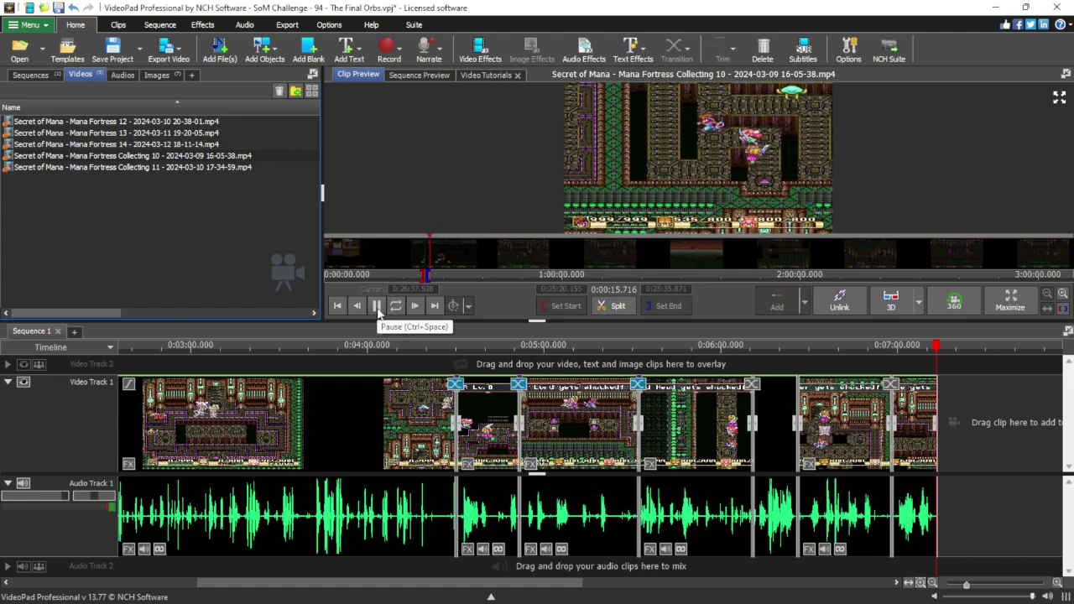
pyautogui.click(377, 307)
pyautogui.click(560, 305)
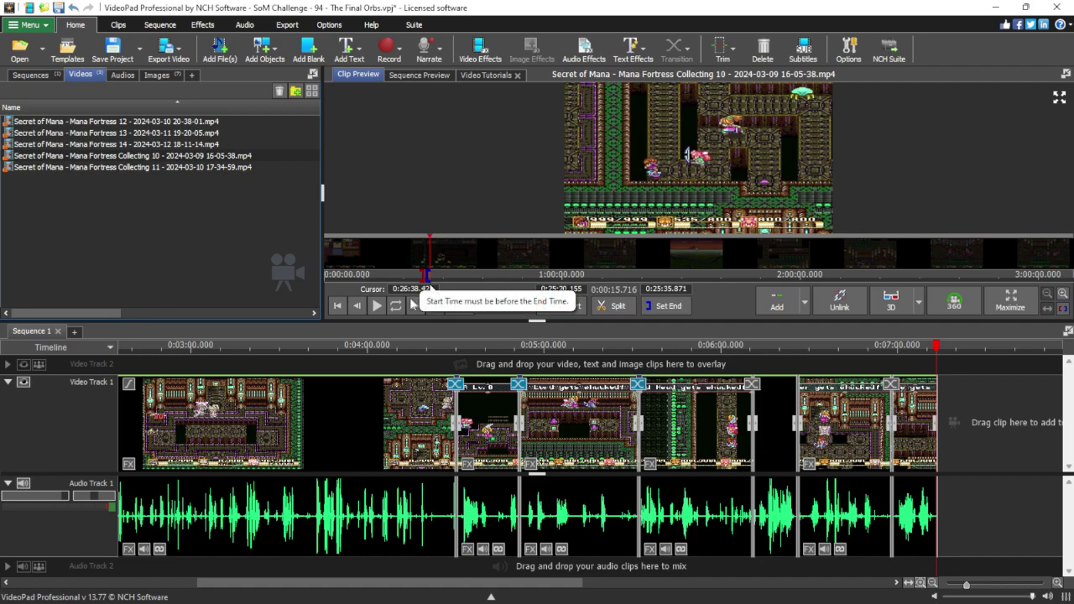
pyautogui.click(428, 289)
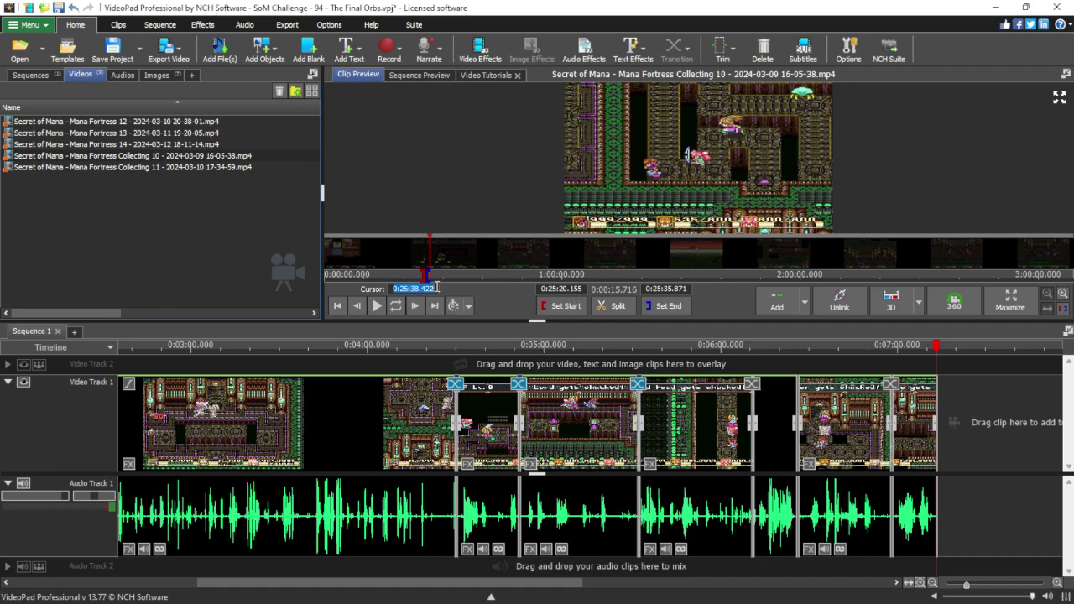
pyautogui.click(661, 288)
pyautogui.click(570, 289)
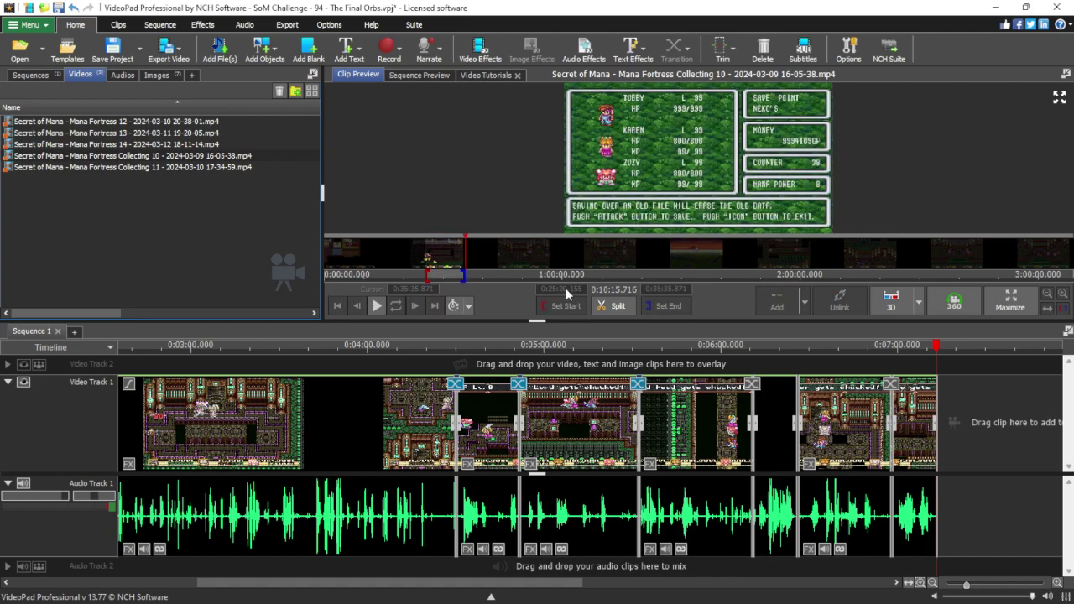
# Play the Part 10 clip from 0:26:38.422, check the closing time in the notes, and set the clip's end point to 0:27:25.307.
pyautogui.click(375, 307)
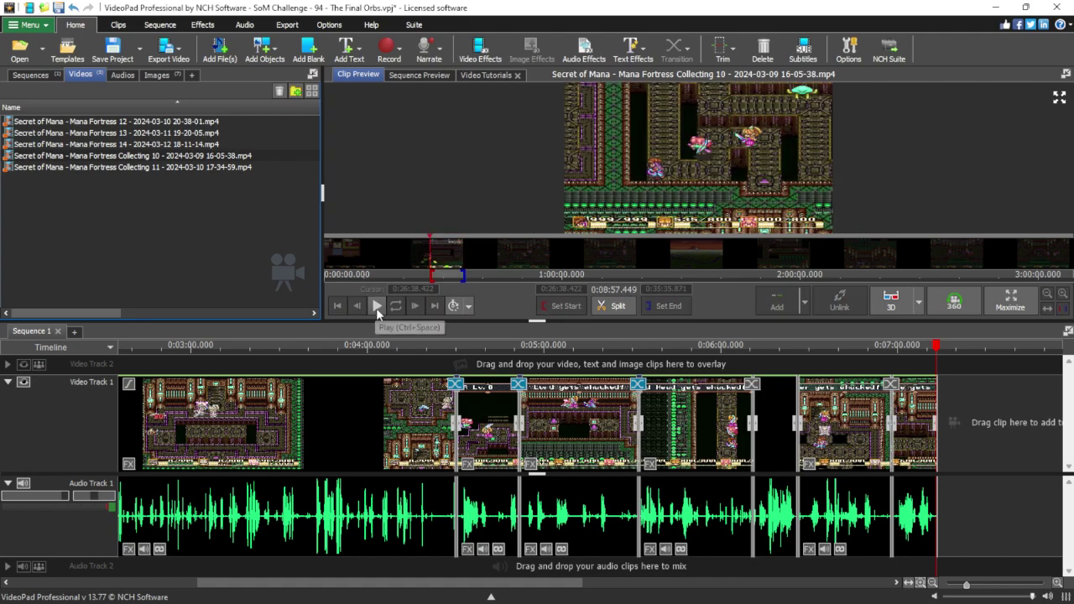
pyautogui.click(377, 306)
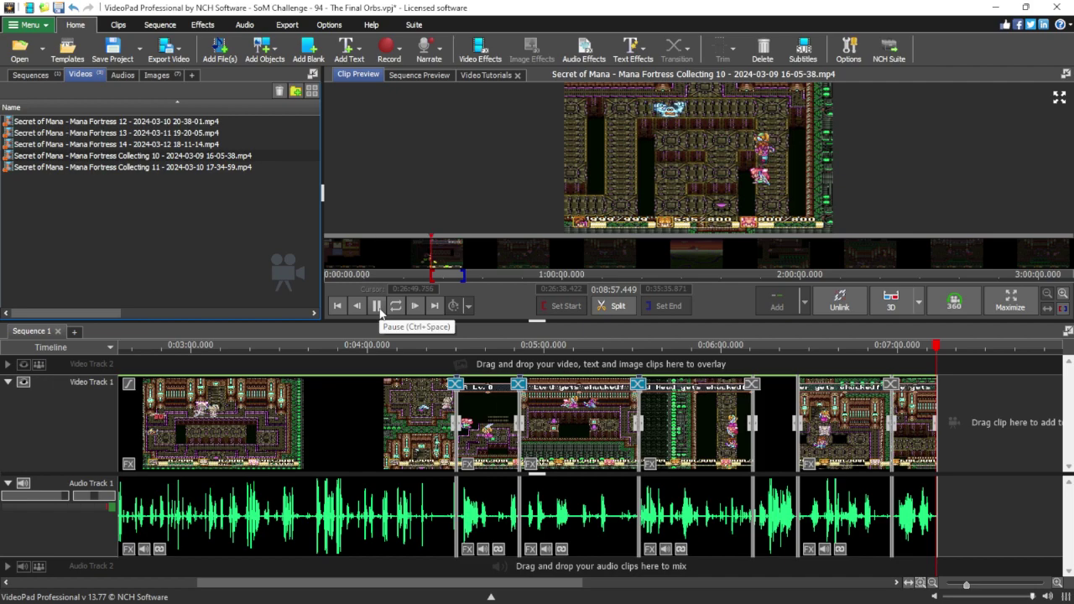
pyautogui.hotkey('alt', 'Tab')
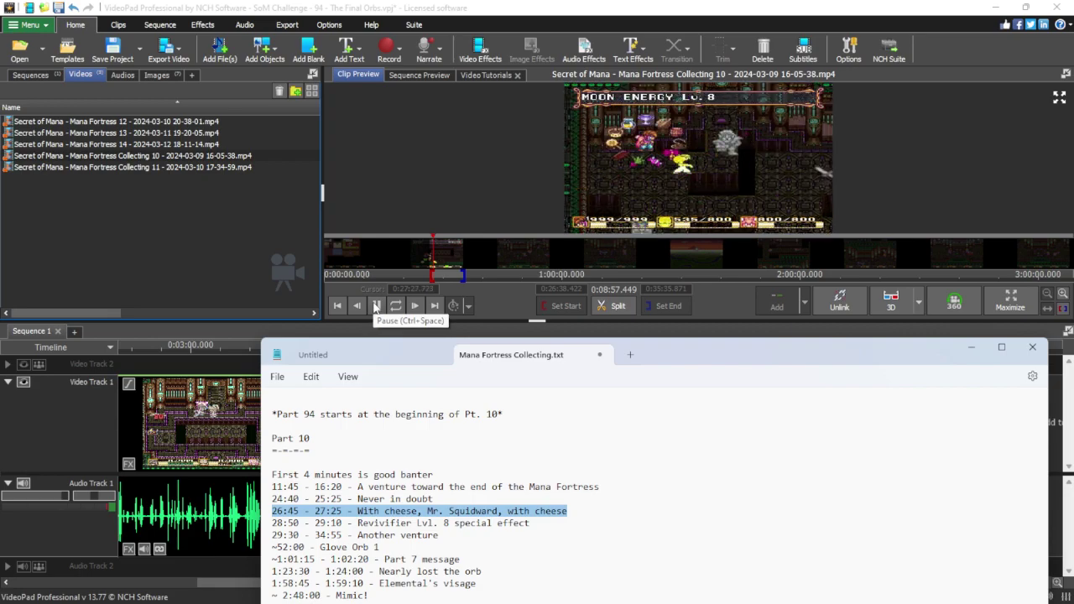
pyautogui.hotkey('alt', 'Tab')
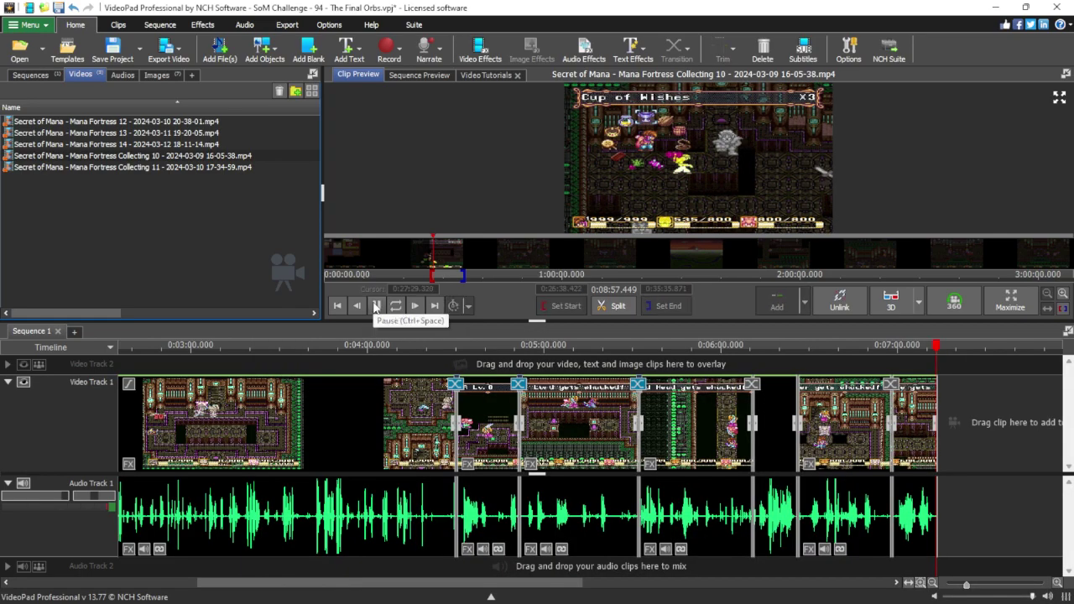
pyautogui.click(377, 305)
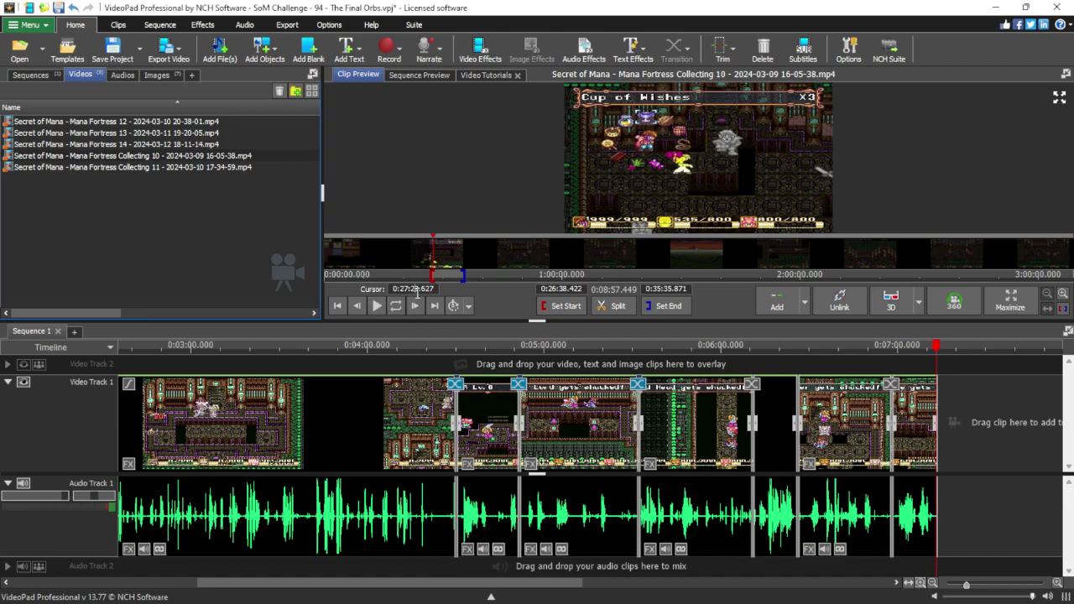
pyautogui.click(361, 305)
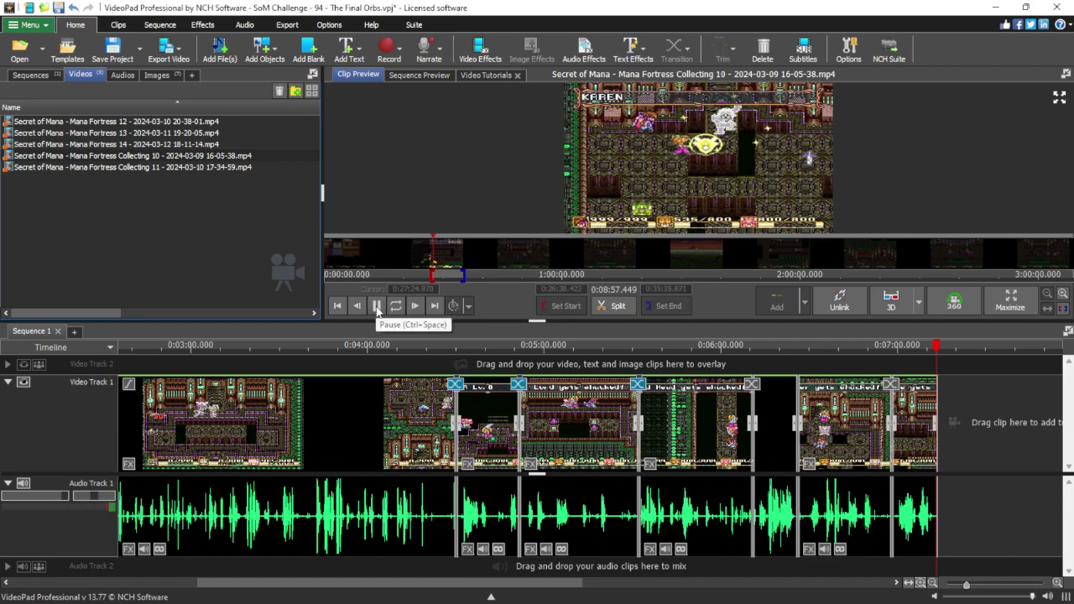
pyautogui.click(377, 307)
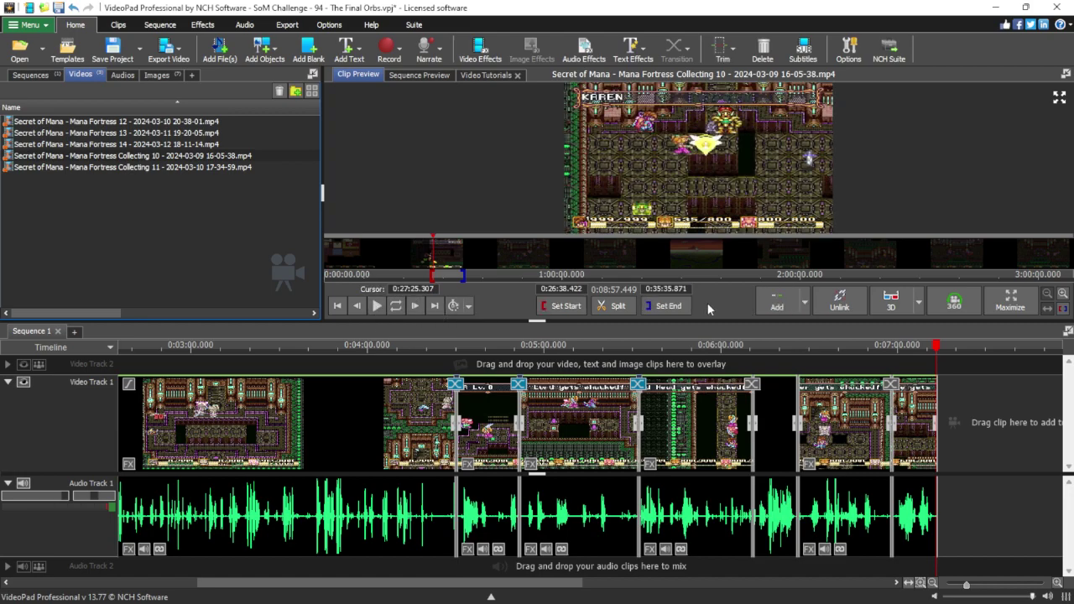
# Append the trimmed 0:26:38.422 to 0:27:25.307 clip to the end of Sequence 1 and play it through in the sequence.
pyautogui.click(807, 302)
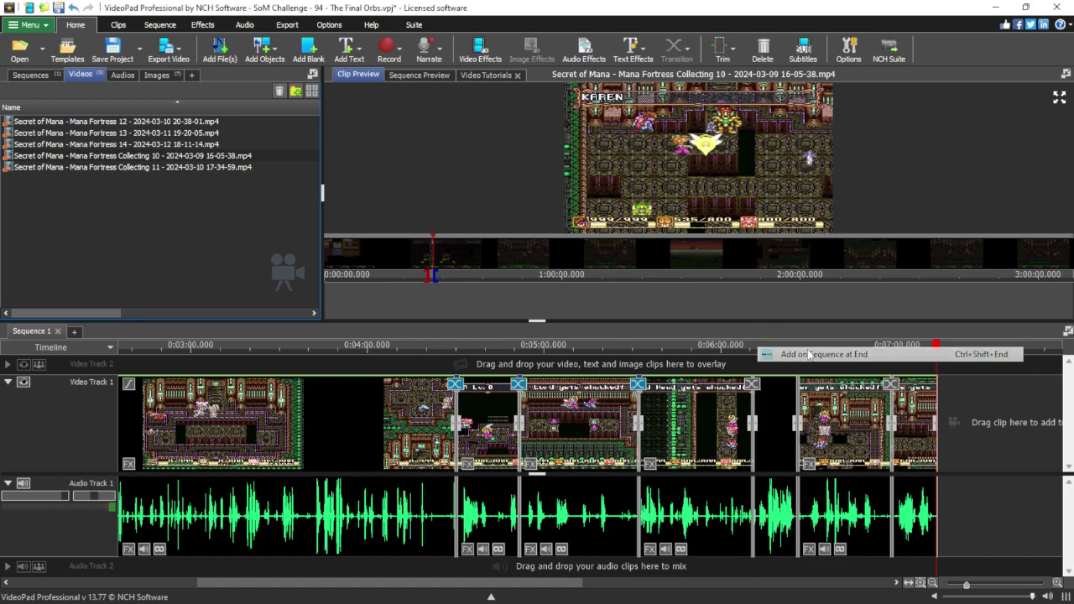
pyautogui.click(839, 353)
pyautogui.scroll(-2, 962, 436)
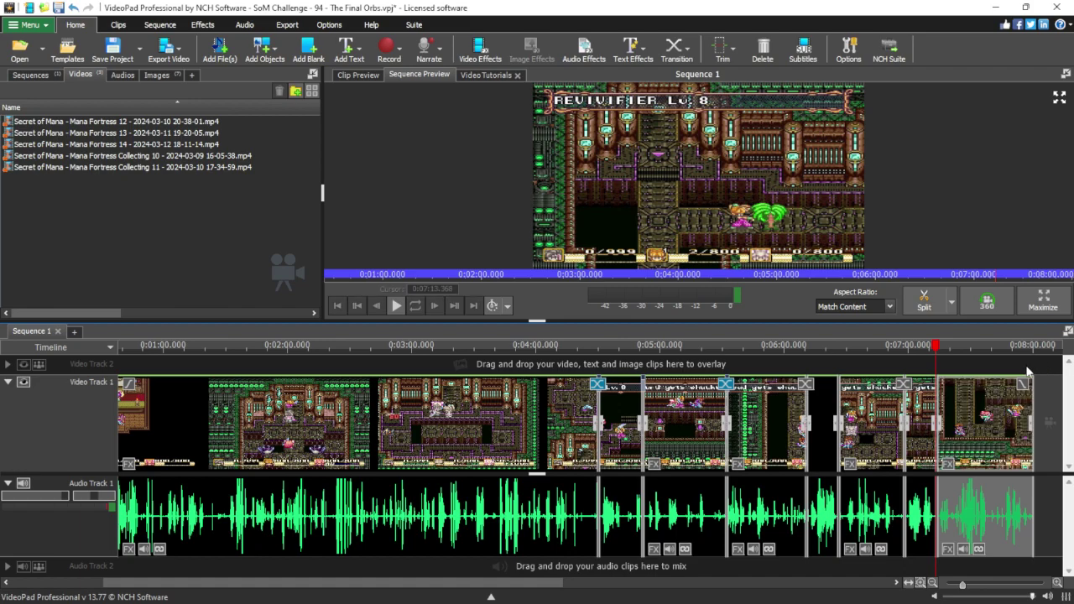
pyautogui.scroll(2, 940, 367)
pyautogui.press('space')
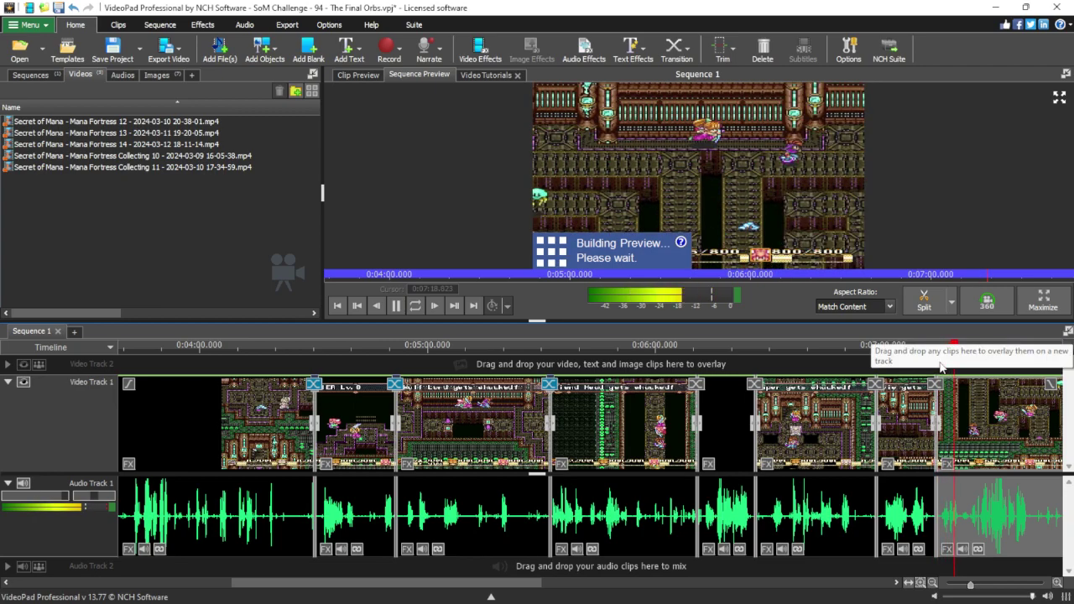
pyautogui.scroll(-2, 940, 367)
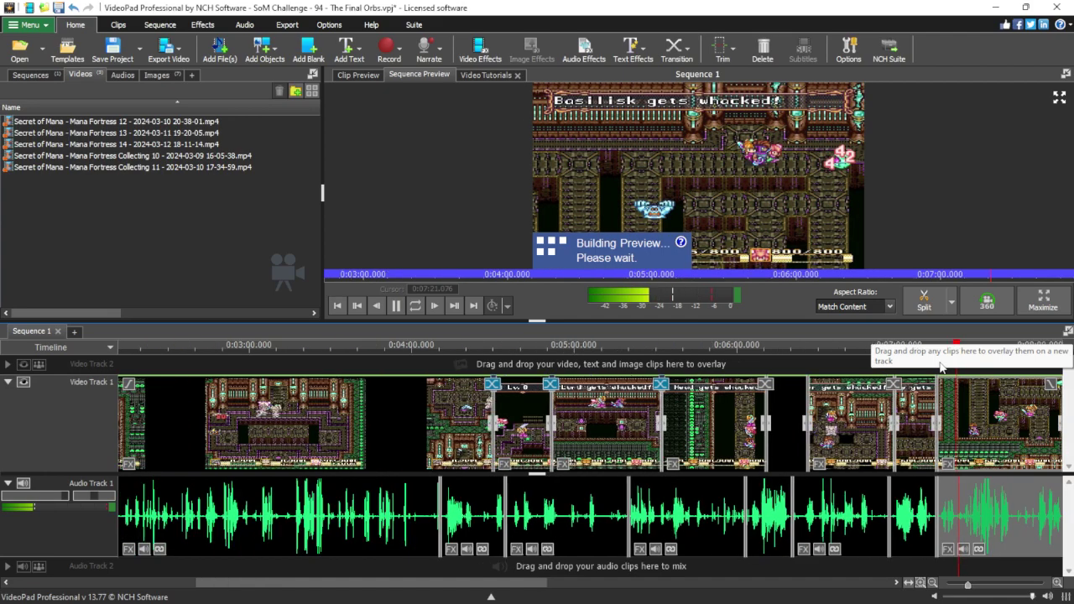
pyautogui.scroll(-1, 940, 366)
pyautogui.scroll(-1, 940, 367)
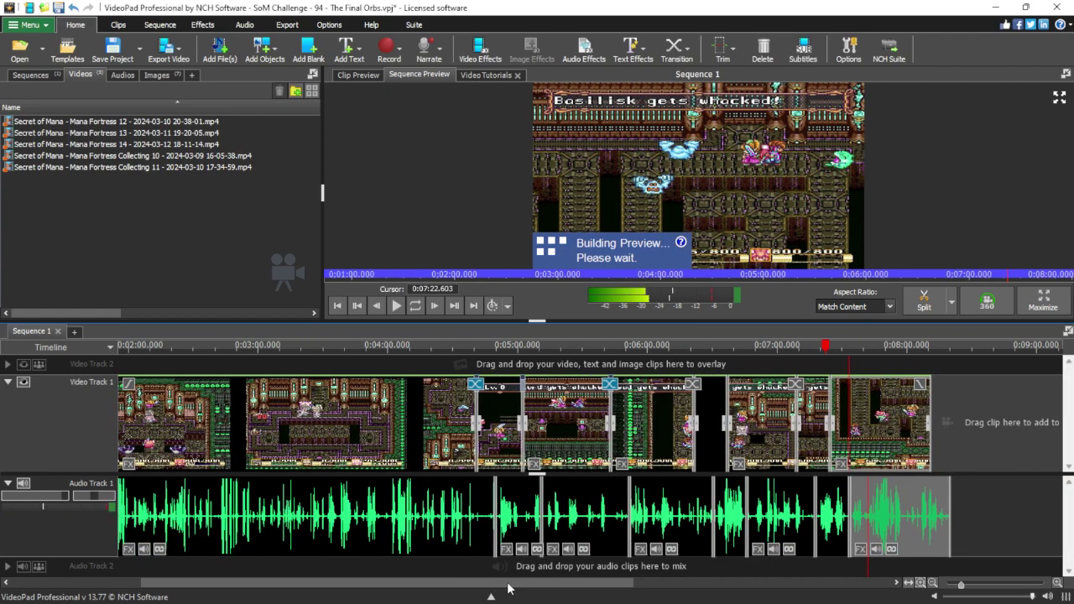
pyautogui.click(761, 361)
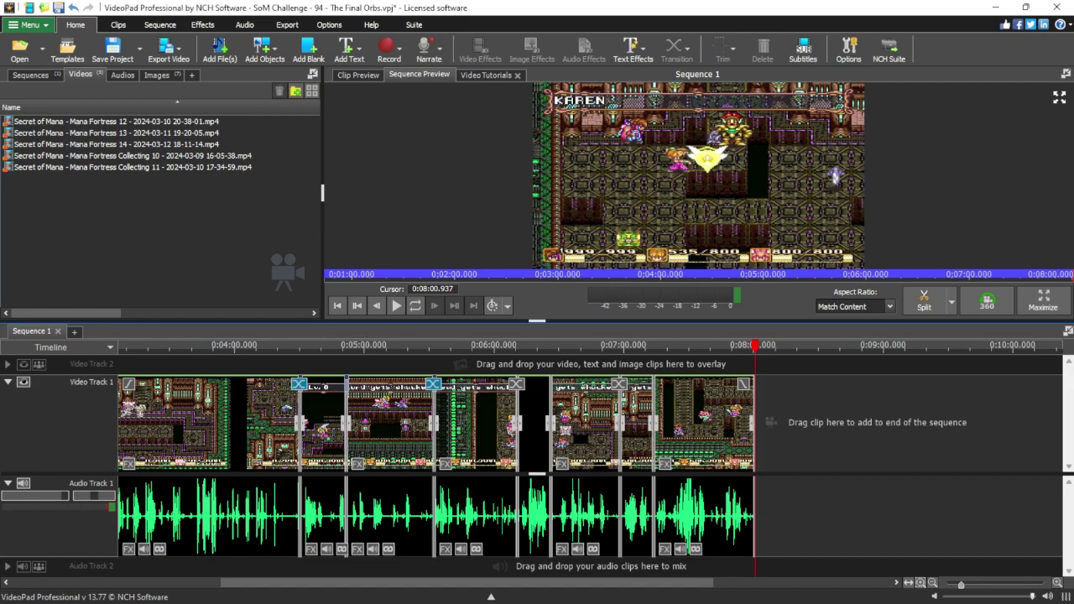
# Reopen the Part 10 recording and highlight the "28:50 - 29:10 - Revivifier Lvl. 8 special effect" line in the notes.
pyautogui.hotkey('alt', 'Tab')
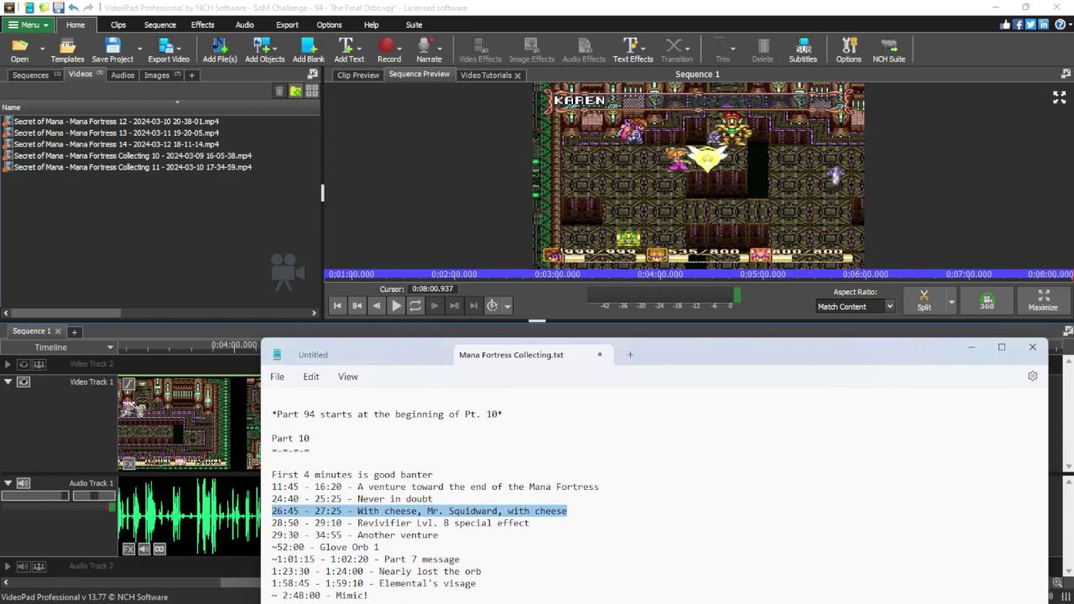
pyautogui.moveTo(522, 546); pyautogui.dragTo(274, 487)
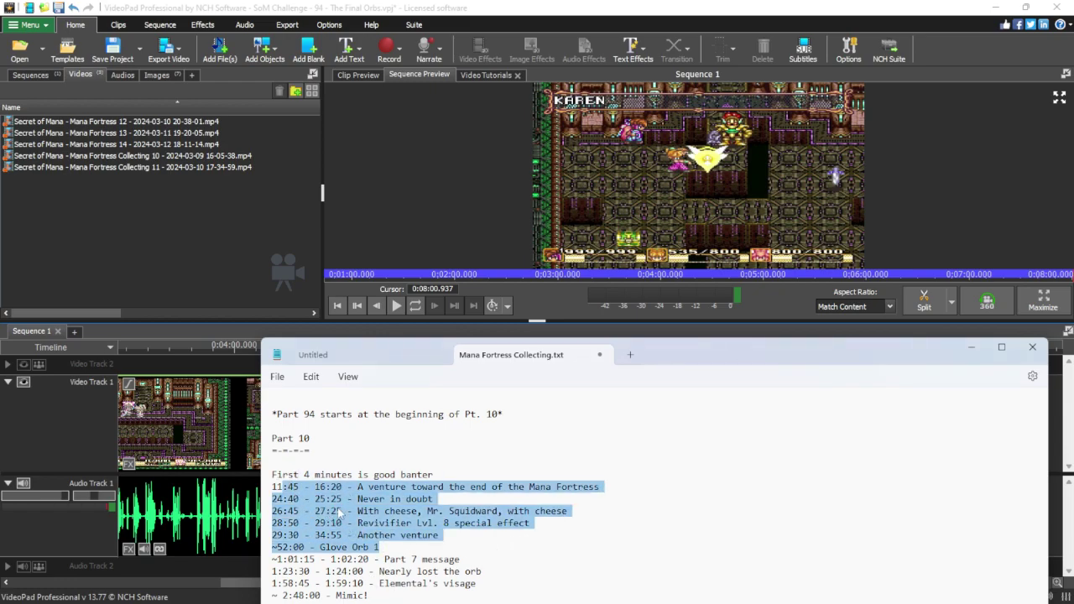
pyautogui.click(560, 534)
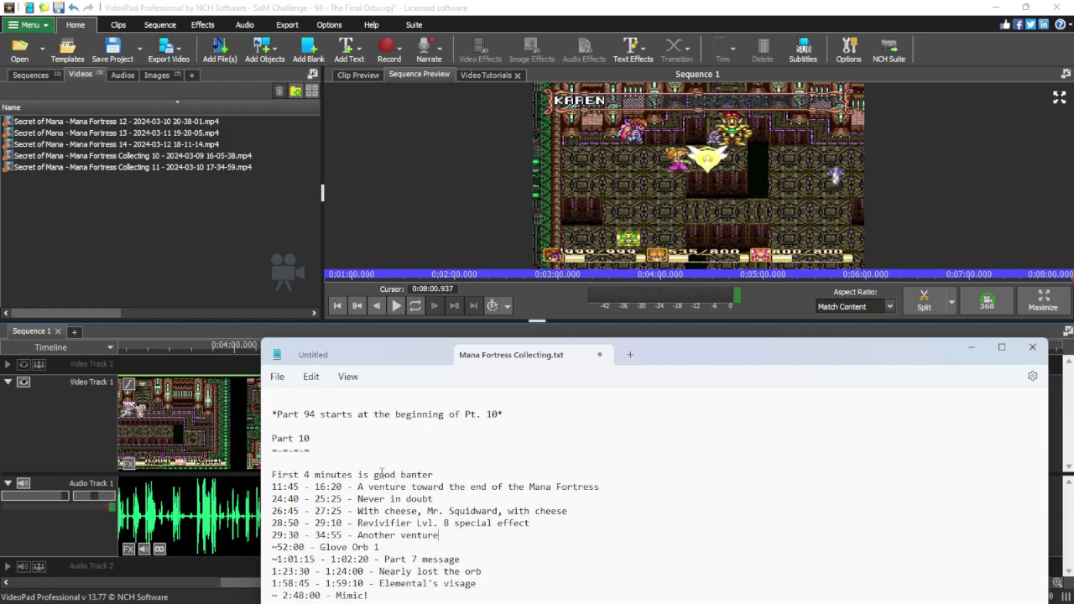
pyautogui.click(195, 160)
pyautogui.hotkey('alt', 'Tab')
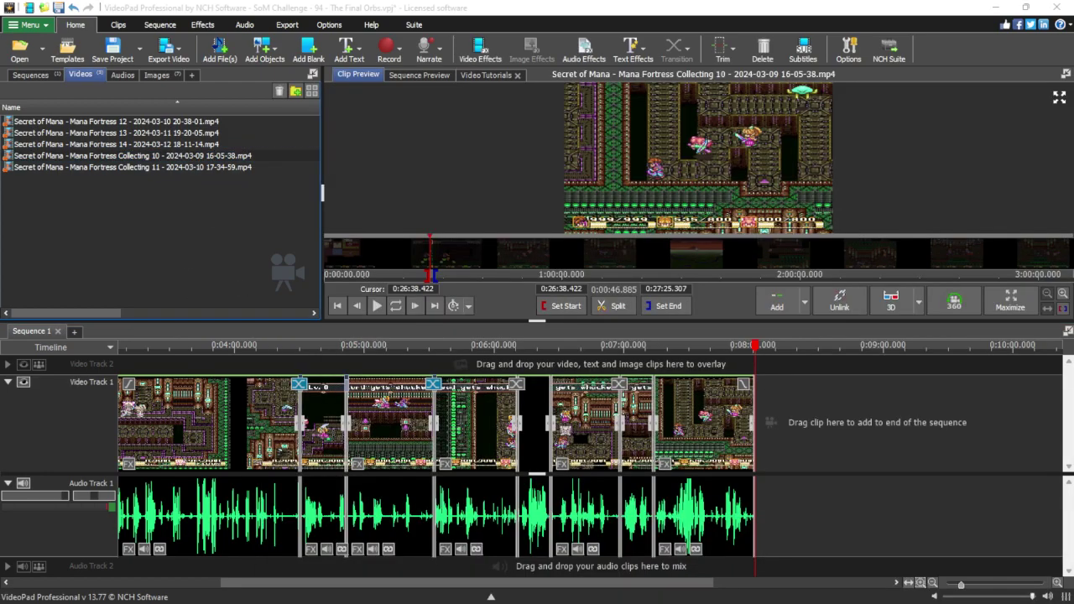
pyautogui.moveTo(550, 522); pyautogui.dragTo(250, 525)
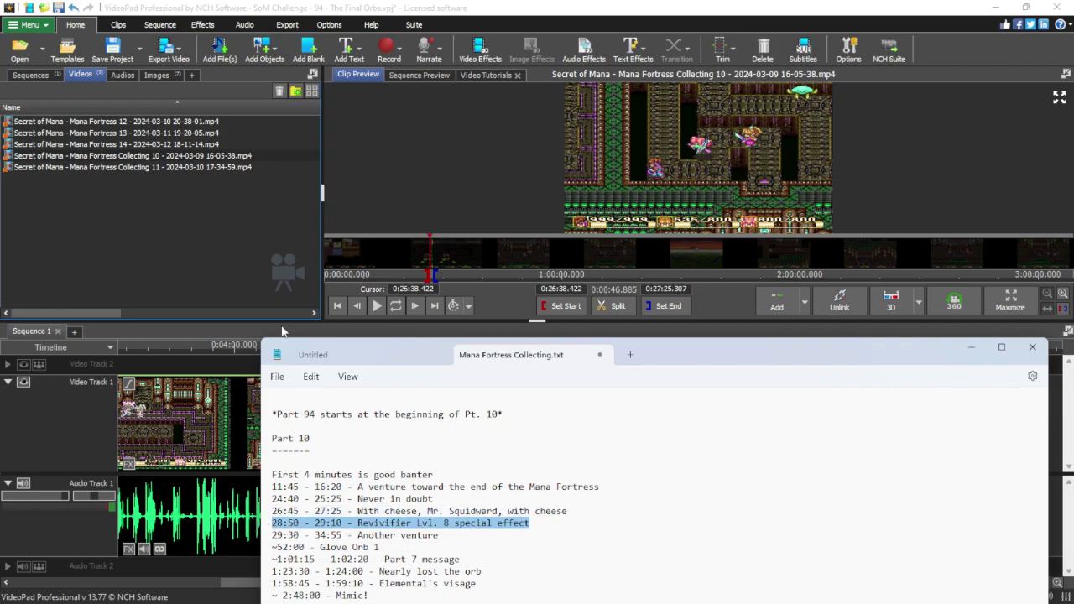
pyautogui.click(221, 218)
pyautogui.click(238, 157)
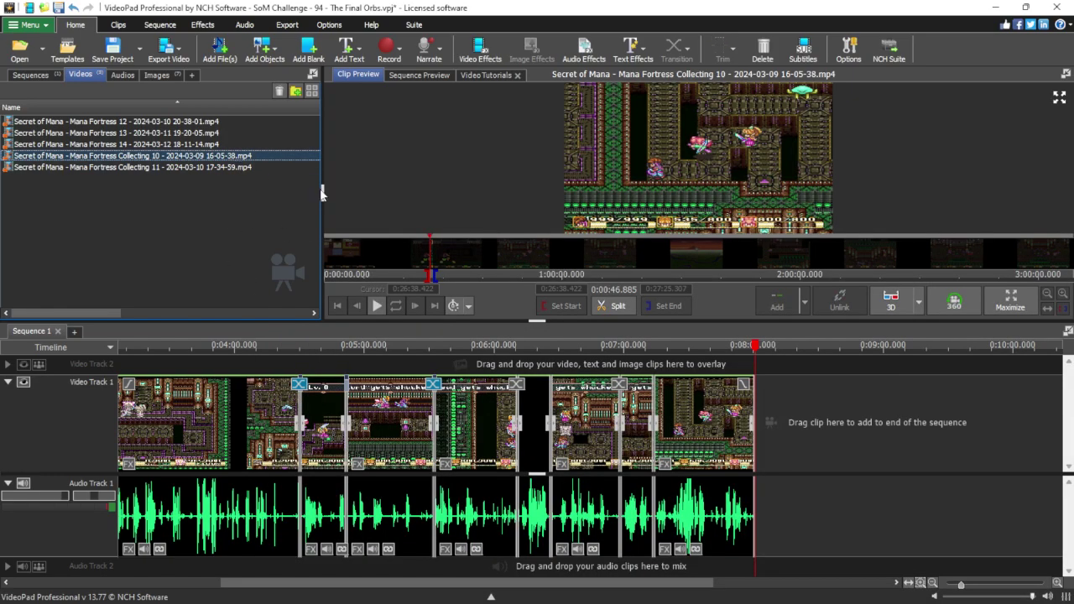
# Set the Part 10 clip's end point to 0:29:10.307 and its start point to 0:28:50.422.
pyautogui.write('29:10')
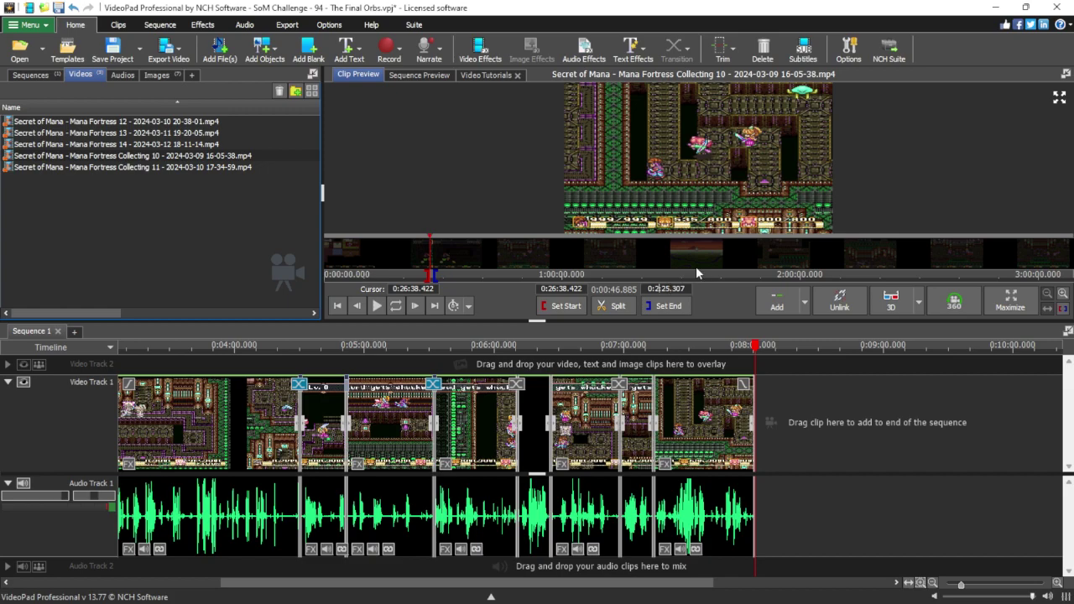
pyautogui.press('Return')
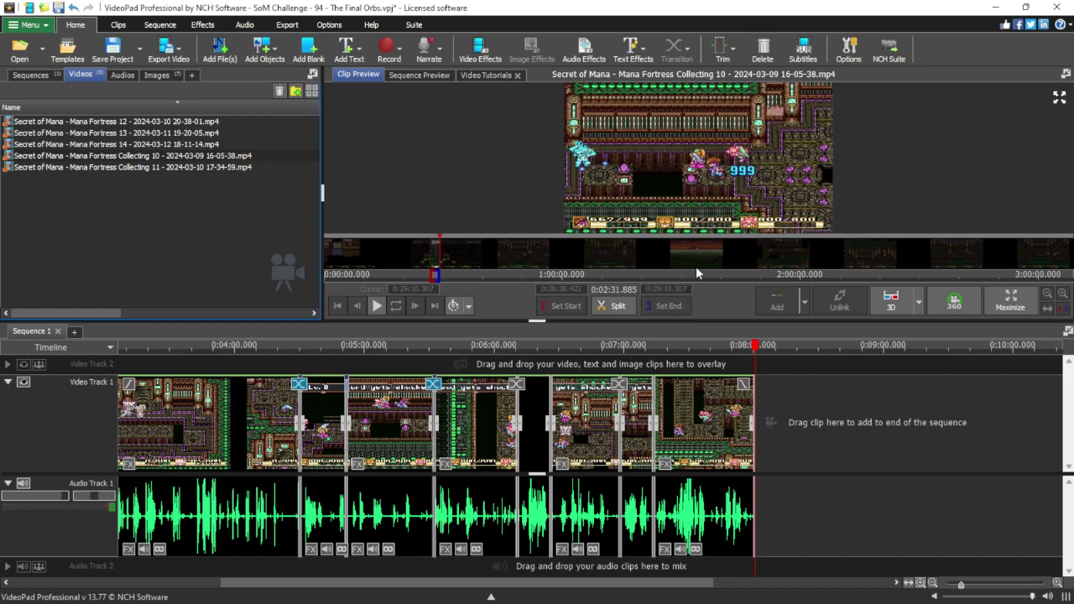
pyautogui.click(567, 289)
pyautogui.write('26:50')
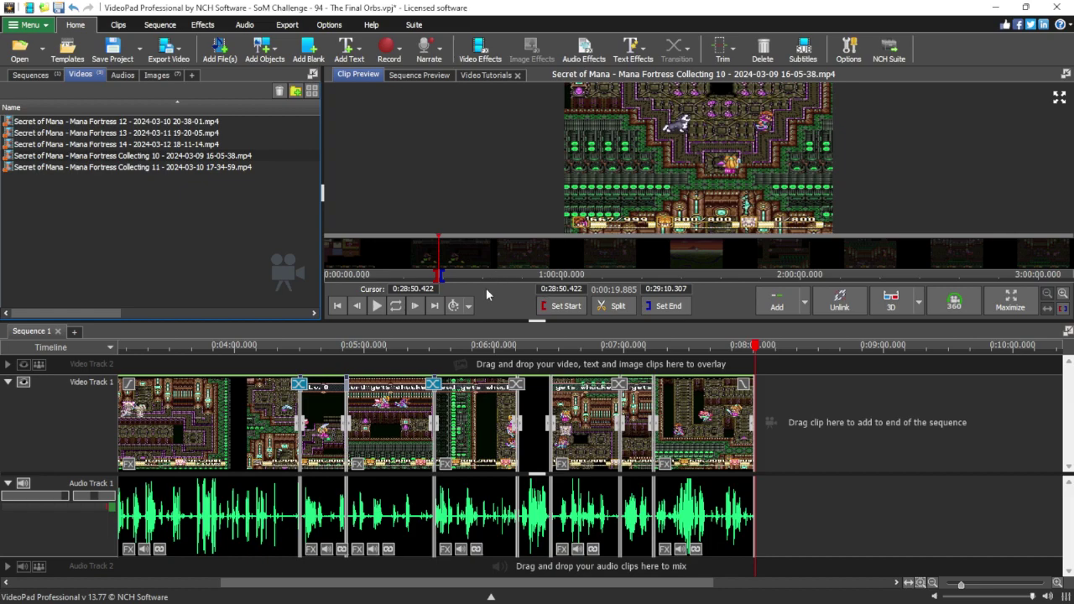
# Preview the clip from 0:28:50.422, set its start point to 0:28:55.422, and replay it to the end.
pyautogui.click(380, 310)
pyautogui.click(379, 309)
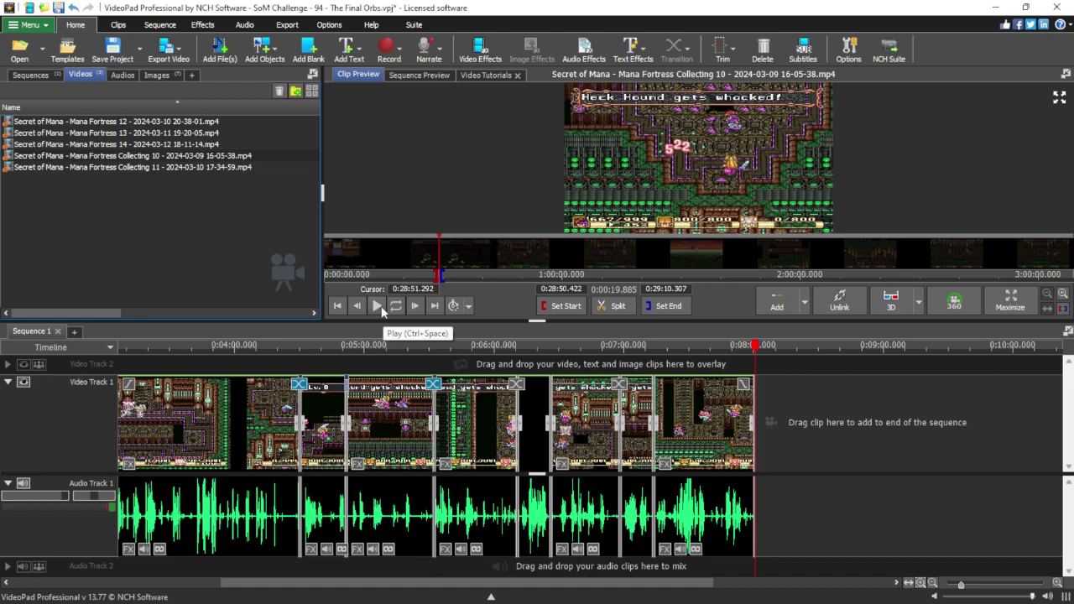
pyautogui.click(379, 308)
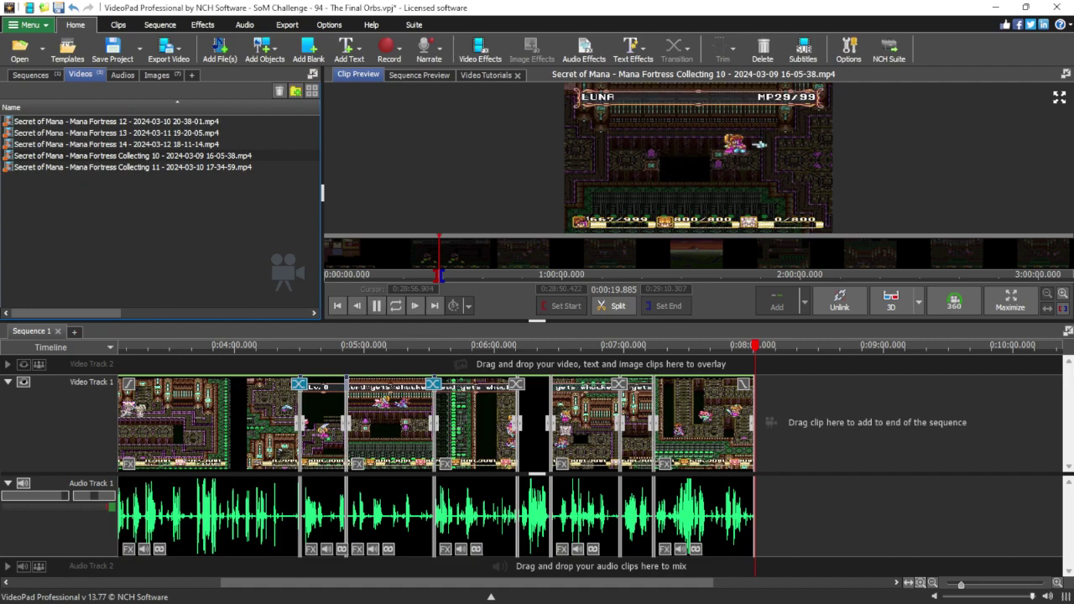
pyautogui.click(376, 305)
pyautogui.scroll(5, 567, 289)
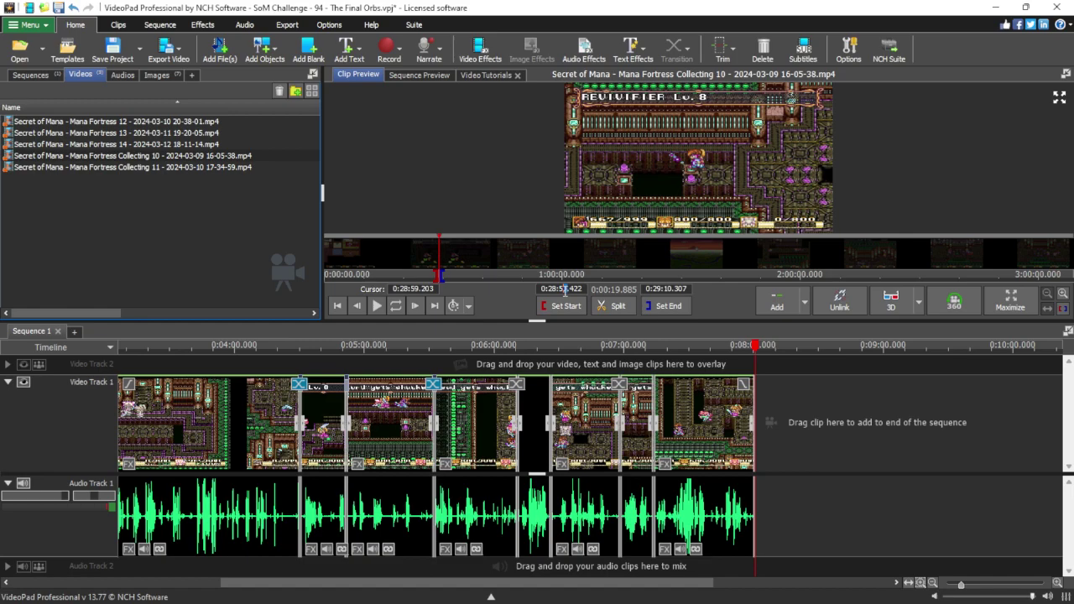
pyautogui.click(375, 306)
pyautogui.click(376, 305)
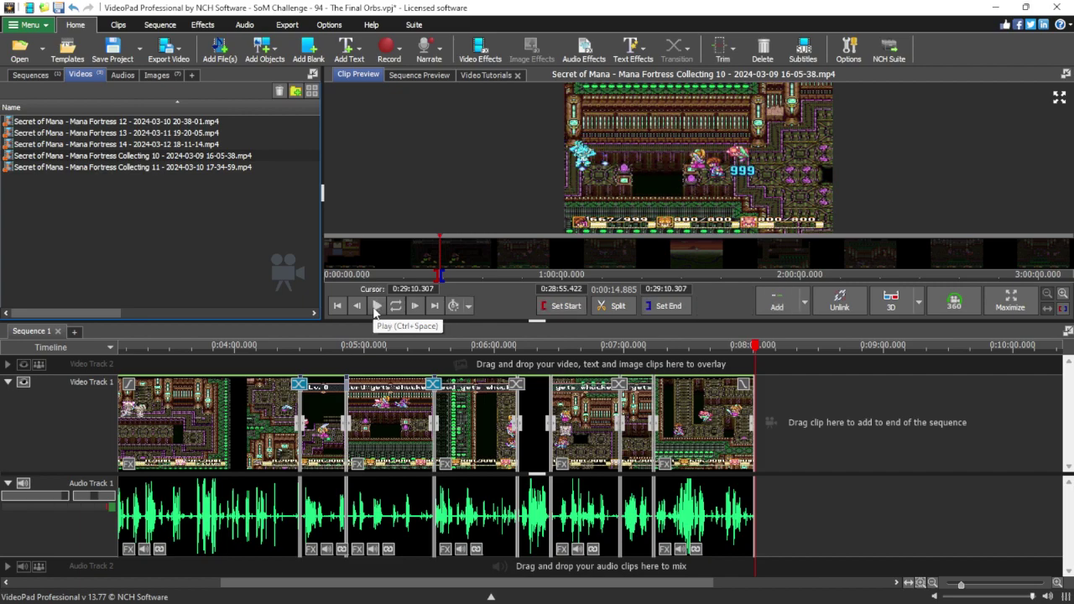
# Extend the Part 10 clip's end point to 0:29:15.307 and place the preview cursor at about 0:29:10.
pyautogui.click(670, 264)
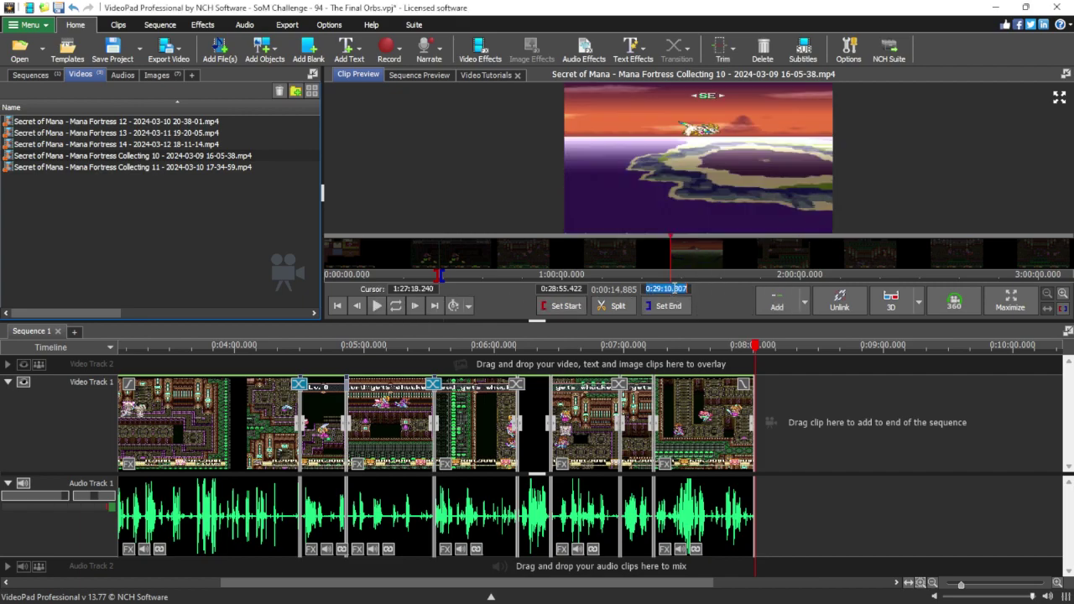
pyautogui.press('space')
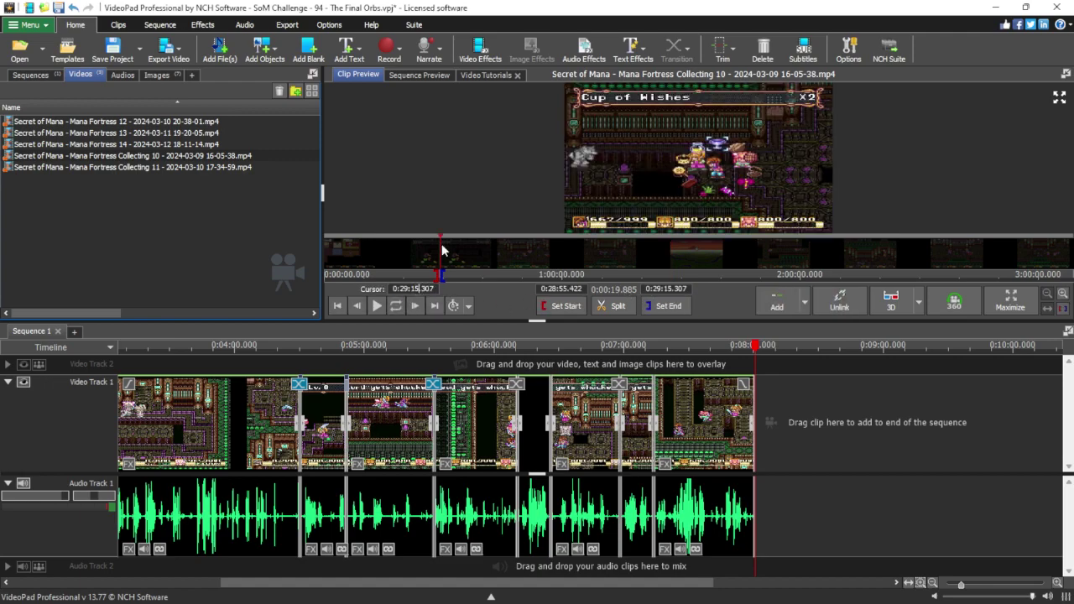
pyautogui.press('BackSpace')
pyautogui.write('0')
pyautogui.press('Return')
# Play the clip's closing seconds and set its end point to 0:29:12.704.
pyautogui.click(379, 306)
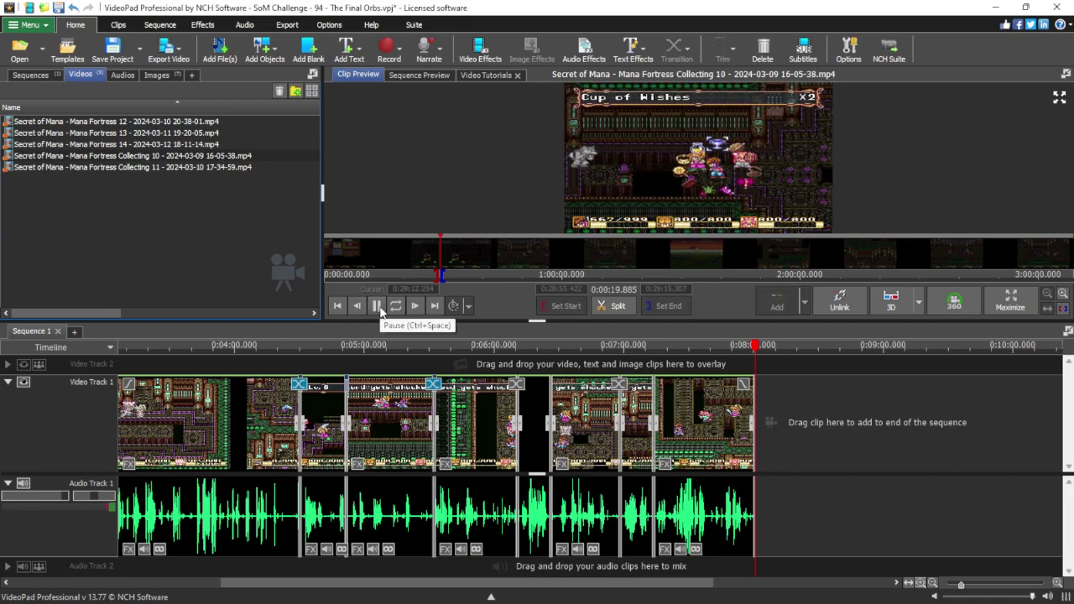
pyautogui.click(378, 309)
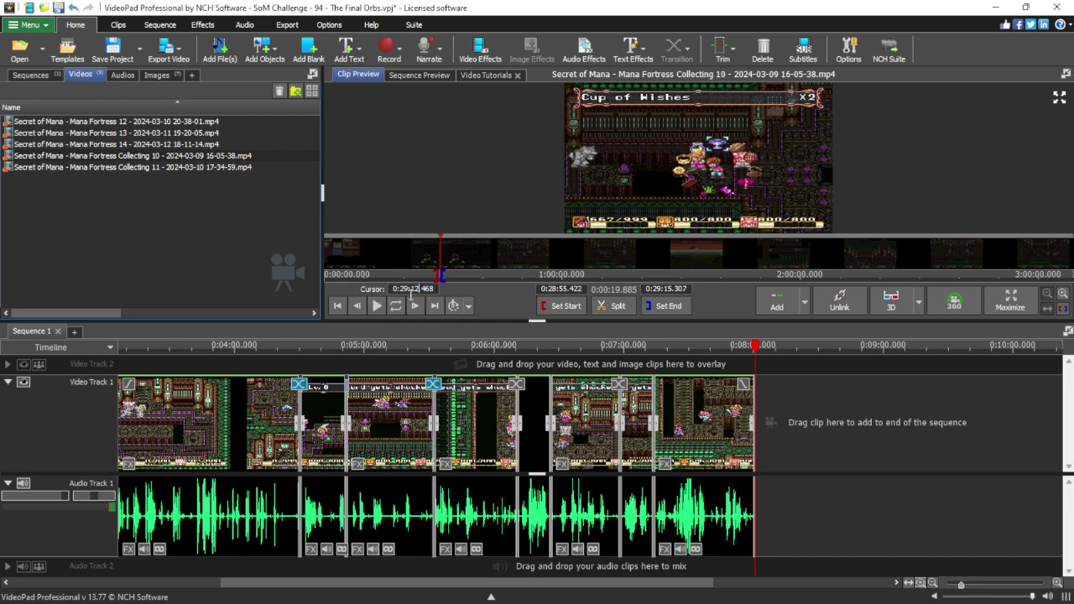
pyautogui.click(658, 305)
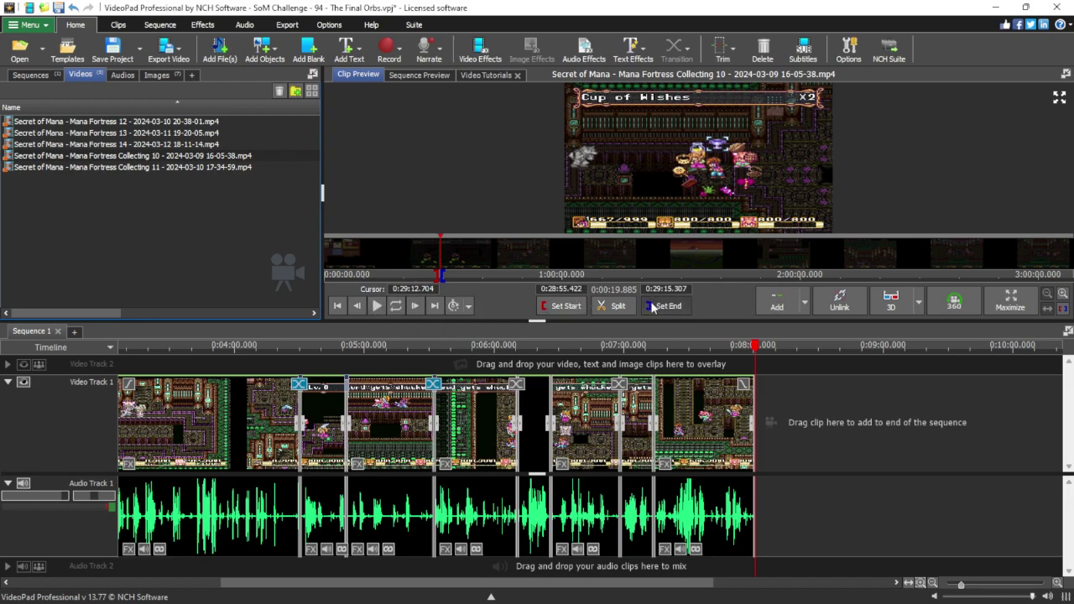
# Play the trimmed 0:28:55.422 to 0:29:12.704 clip to check its start and end points.
pyautogui.click(377, 306)
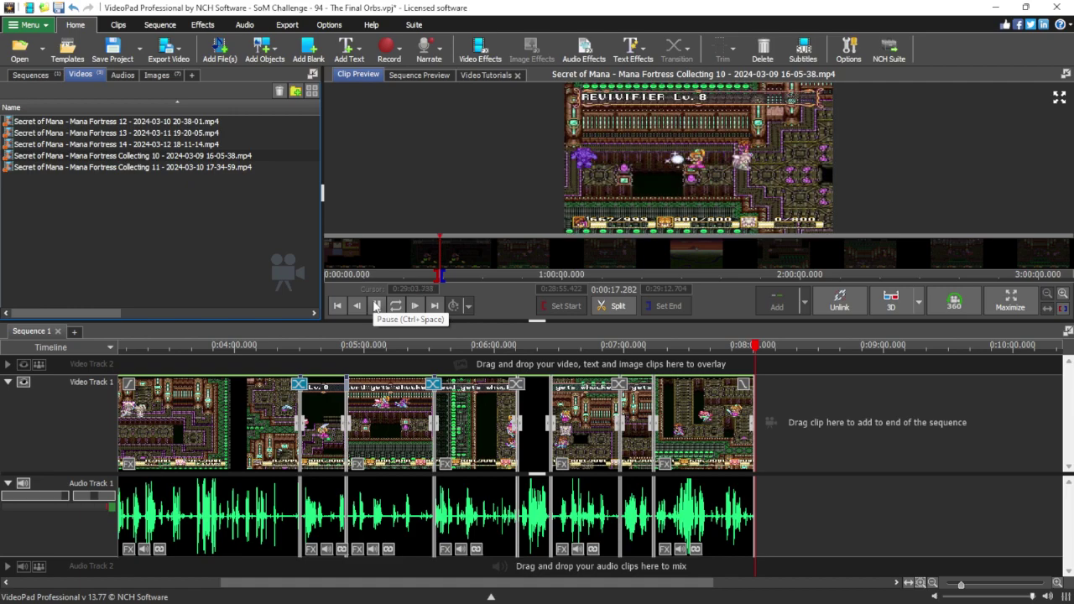
pyautogui.click(375, 307)
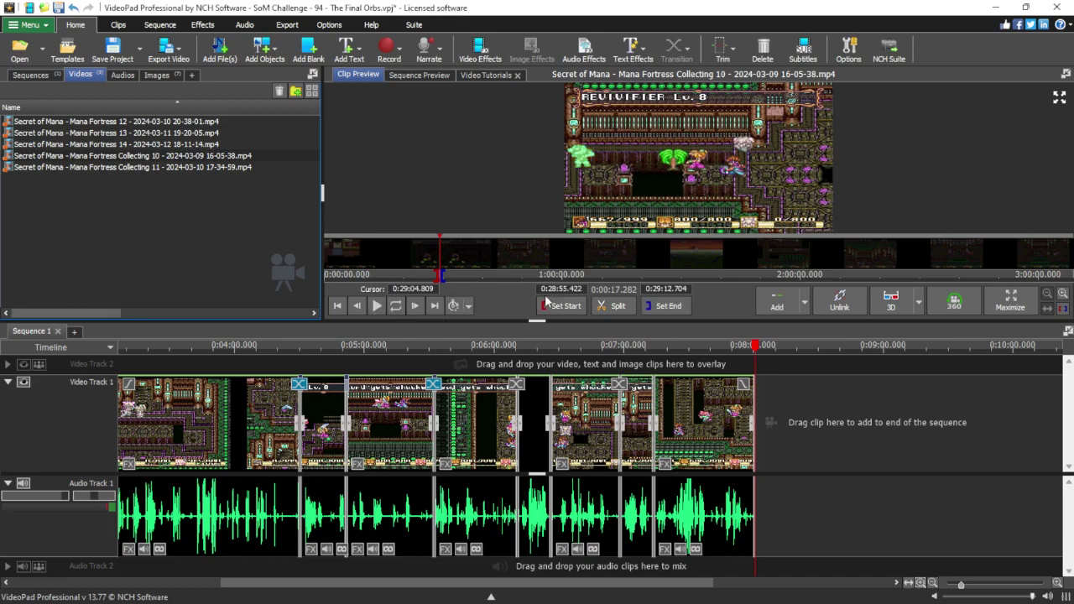
pyautogui.click(377, 307)
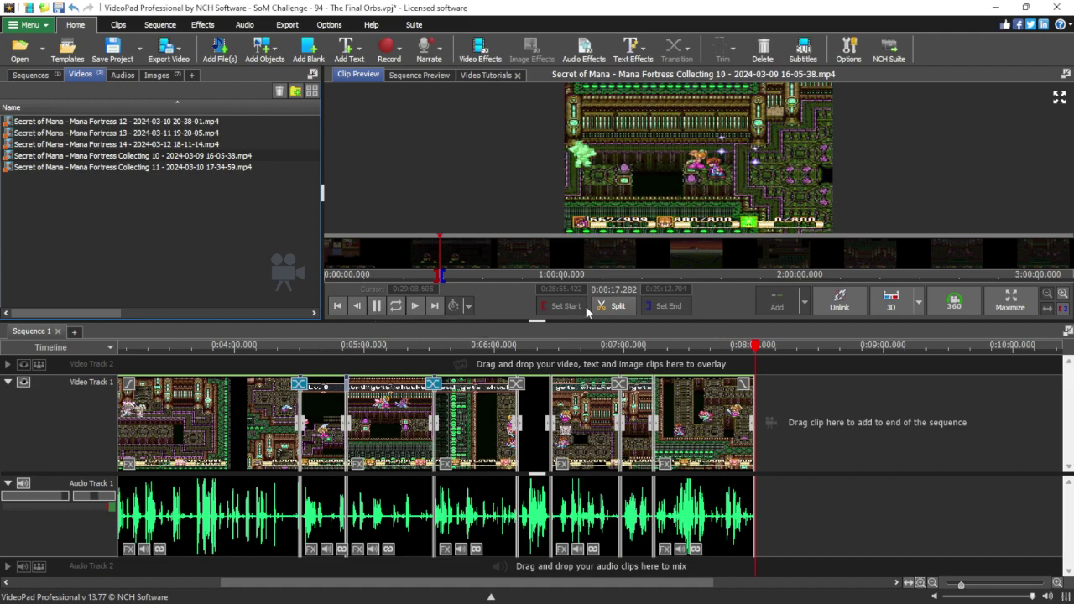
pyautogui.click(376, 307)
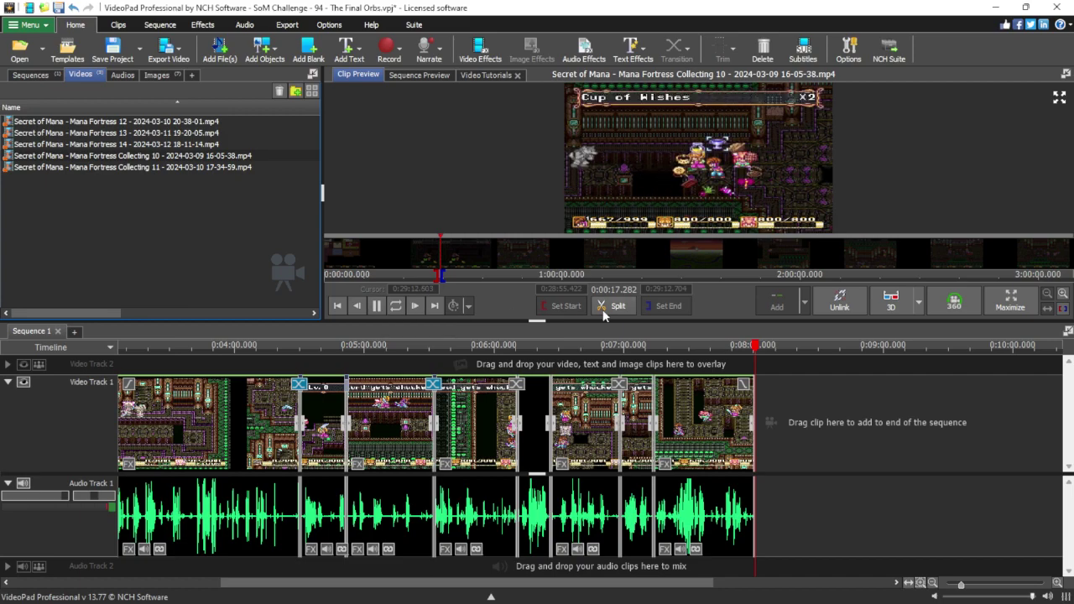
# Append the trimmed 0:28:55.422 to 0:29:12.704 clip to Sequence 1 and highlight the "29:30 - 34:55 - Another venture" line in the notes.
pyautogui.click(803, 306)
pyautogui.click(766, 355)
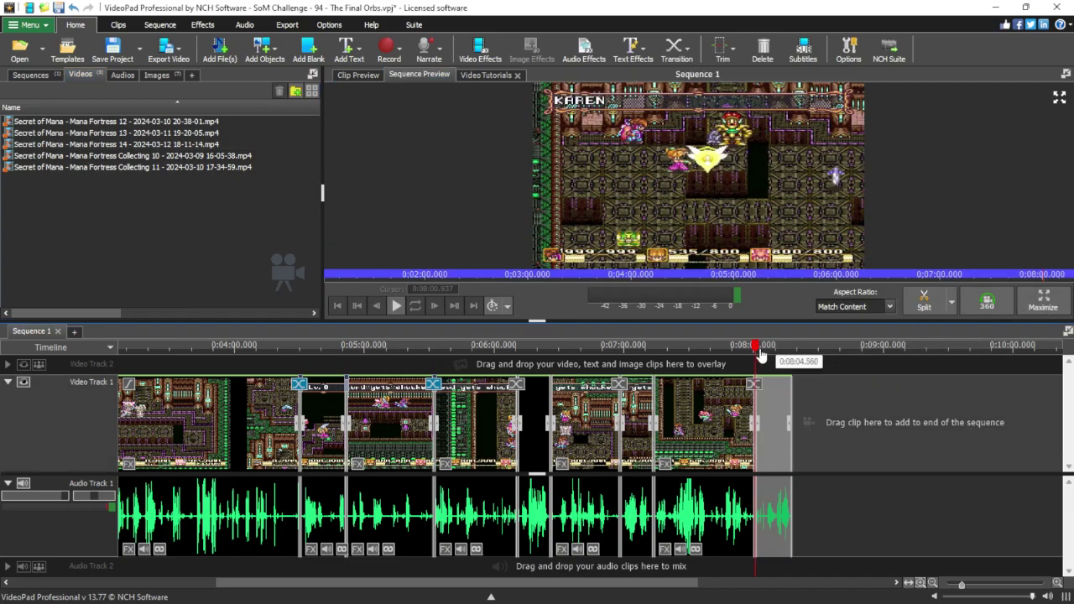
pyautogui.hotkey('alt', 'Tab')
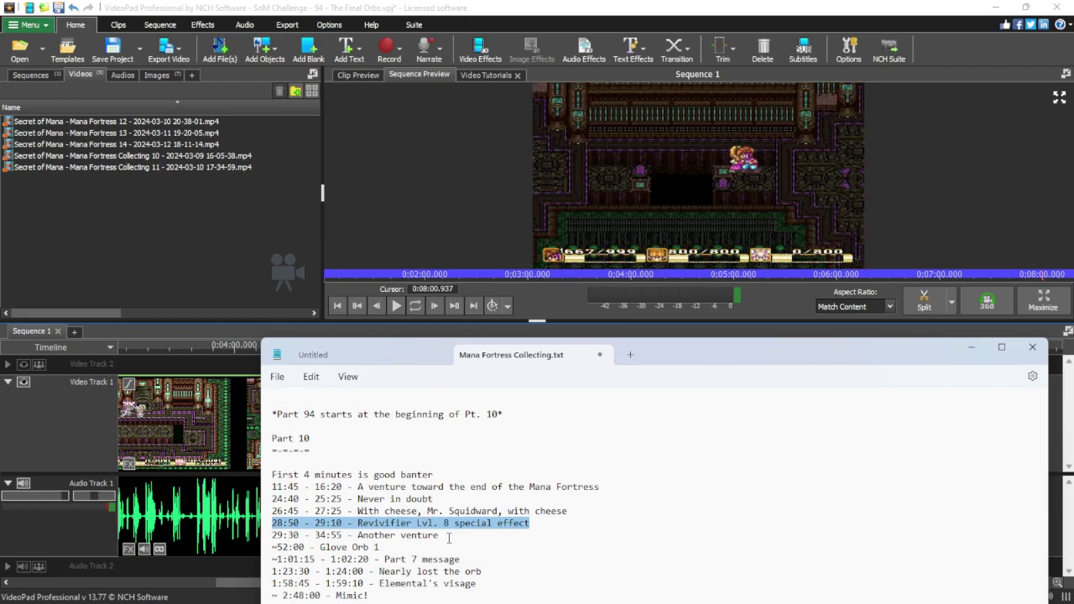
pyautogui.moveTo(449, 539); pyautogui.dragTo(264, 541)
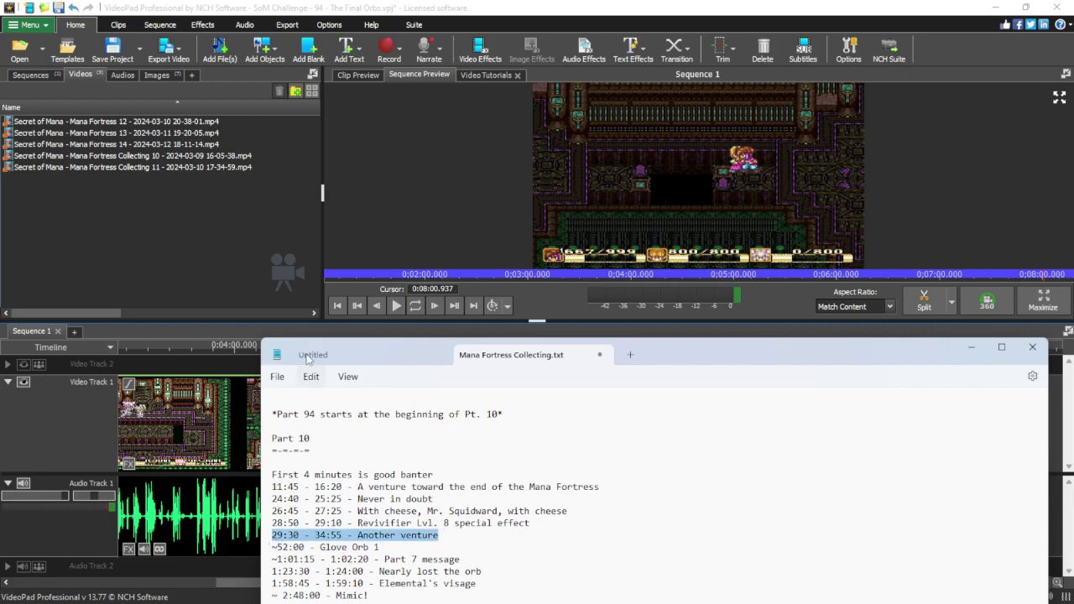
# Reopen the Mana Fortress Collecting 10 clip and set its end point to 0:34:55.704.
pyautogui.doubleClick(217, 158)
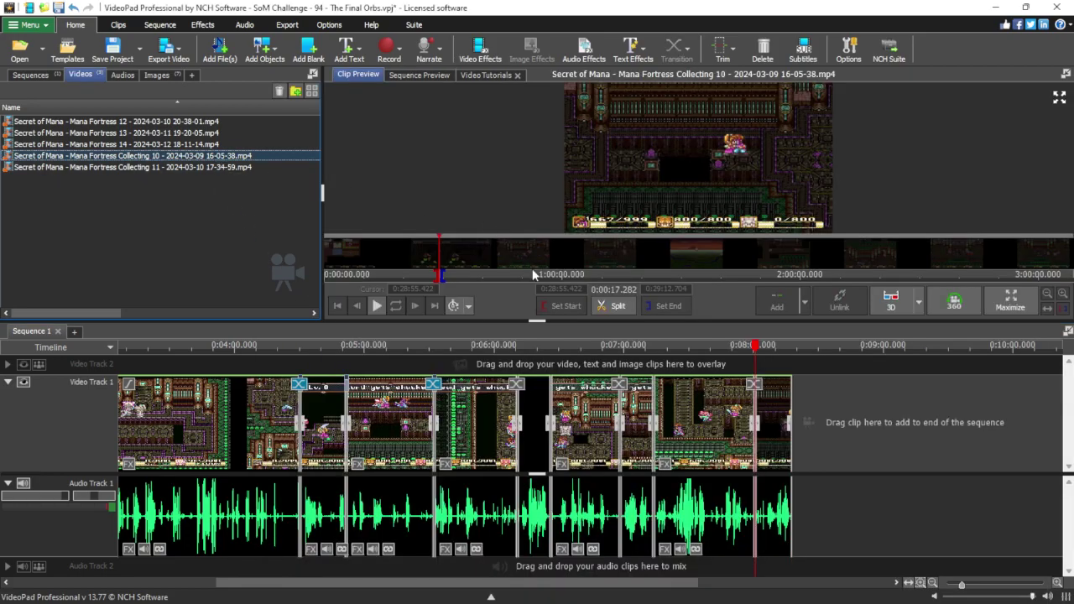
pyautogui.click(572, 289)
pyautogui.hotkey('alt', 'Tab')
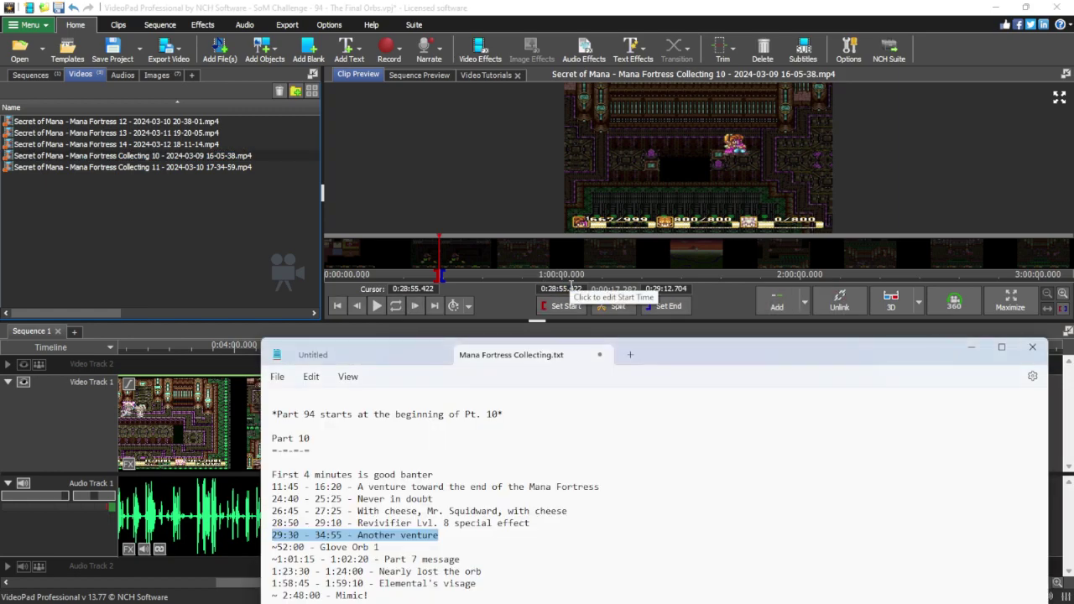
pyautogui.click(682, 288)
pyautogui.click(683, 289)
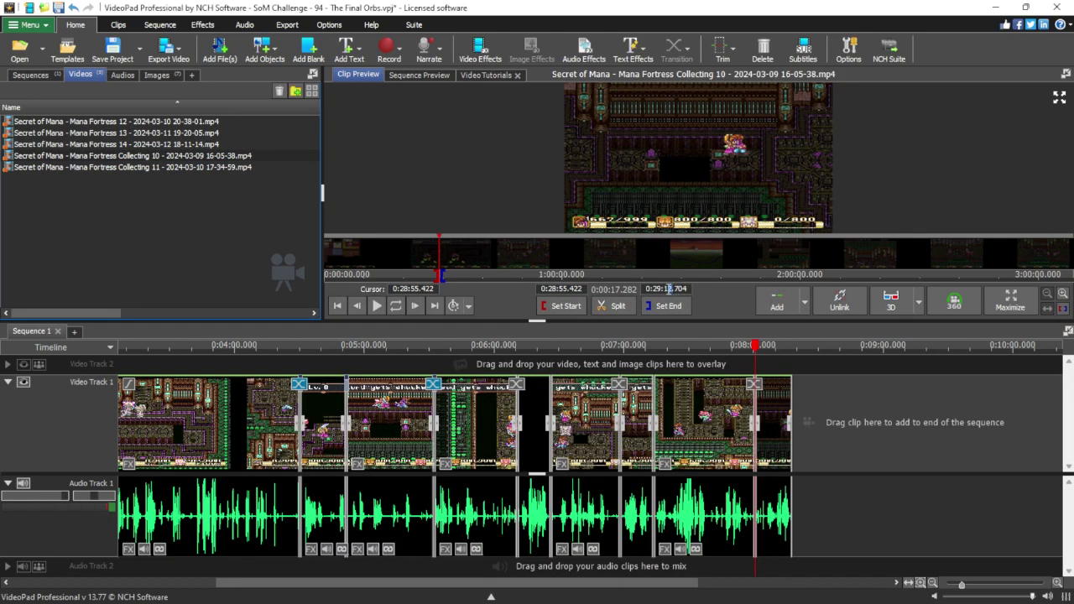
pyautogui.doubleClick(661, 289)
pyautogui.write('55')
pyautogui.doubleClick(658, 289)
pyautogui.write('34')
pyautogui.press('Return')
pyautogui.hotkey('alt', 'Tab')
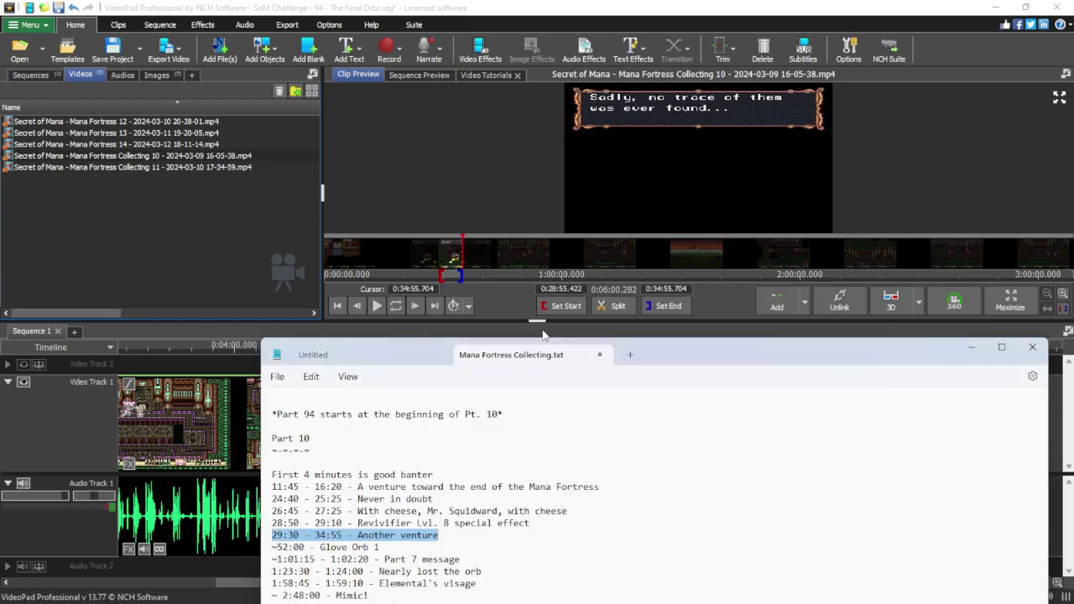
# Check the noted start time of the "Another venture" segment and place the clip preview cursor at about 0:29:26.
pyautogui.hotkey('alt', 'Tab')
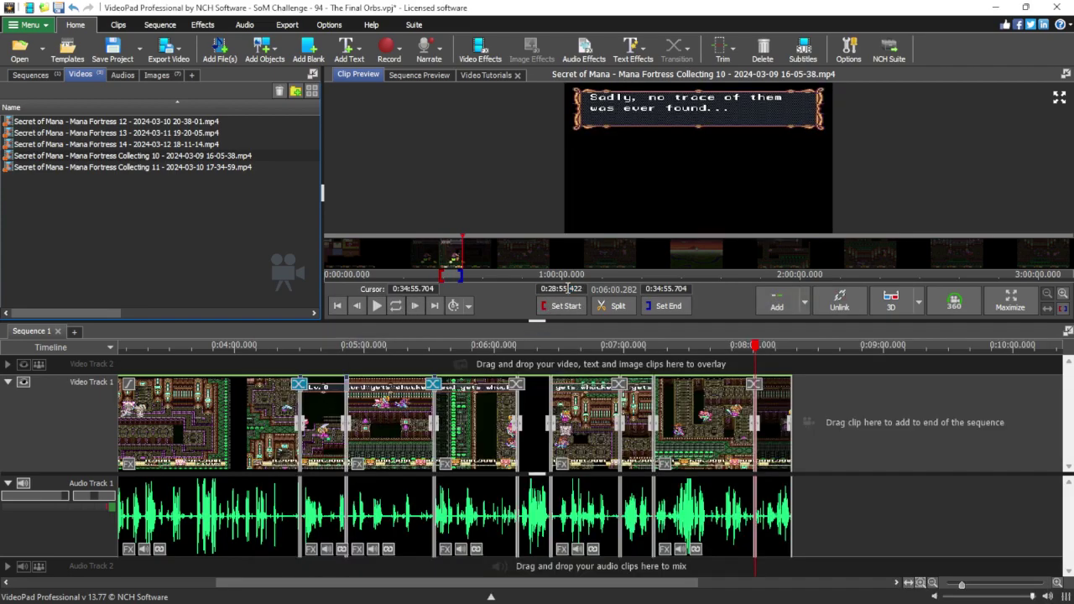
pyautogui.hotkey('alt', 'Tab')
pyautogui.hotkey('alt', 'Tab')
pyautogui.moveTo(561, 289); pyautogui.dragTo(547, 291)
pyautogui.click(457, 252)
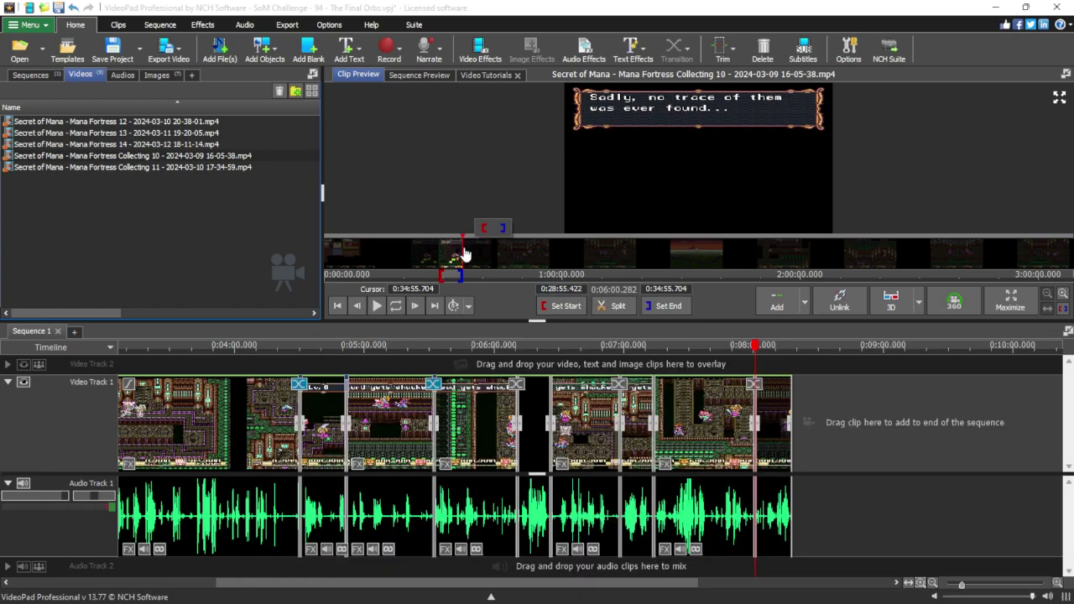
pyautogui.moveTo(456, 253); pyautogui.dragTo(446, 256)
pyautogui.hotkey('alt', 'Tab')
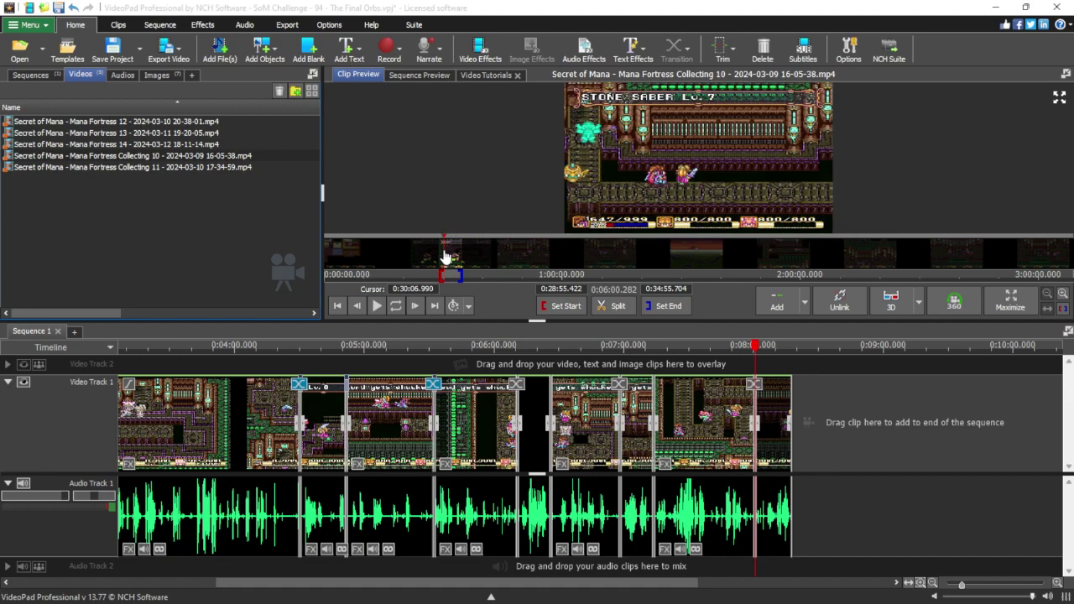
pyautogui.hotkey('alt', 'Tab')
pyautogui.click(445, 256)
pyautogui.moveTo(445, 256); pyautogui.dragTo(443, 256)
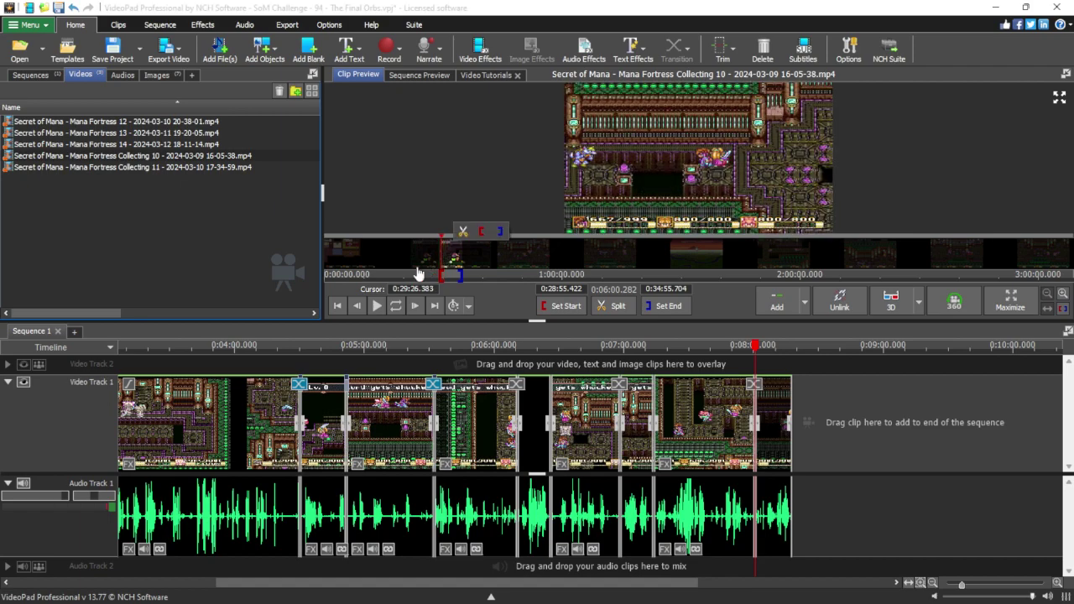
# Play the Part 10 clip from about 0:29:26 to 0:30:14 to look for usable highlights.
pyautogui.click(381, 305)
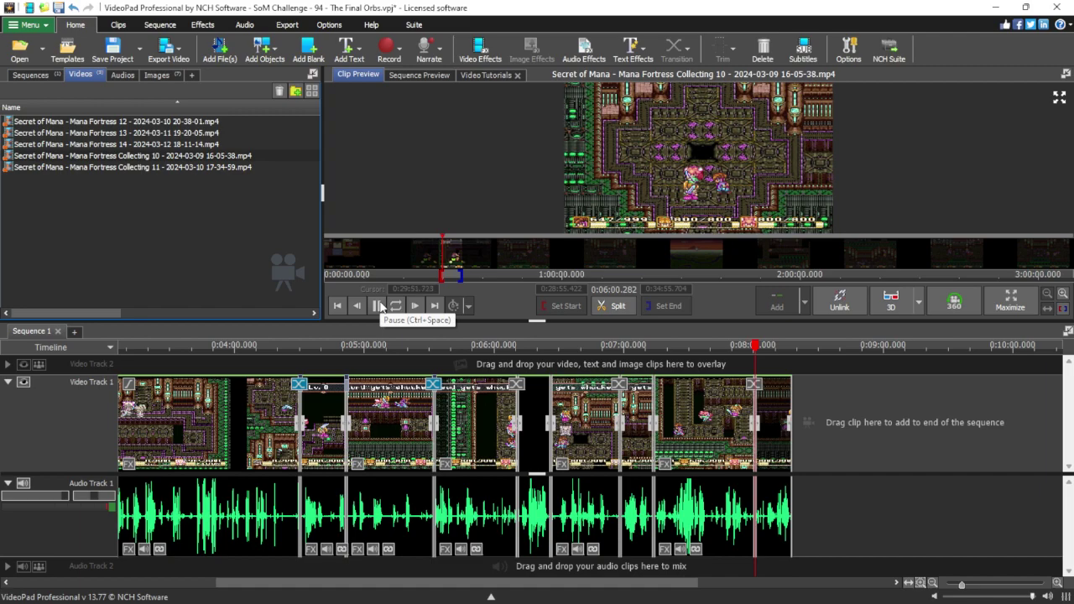
pyautogui.click(378, 306)
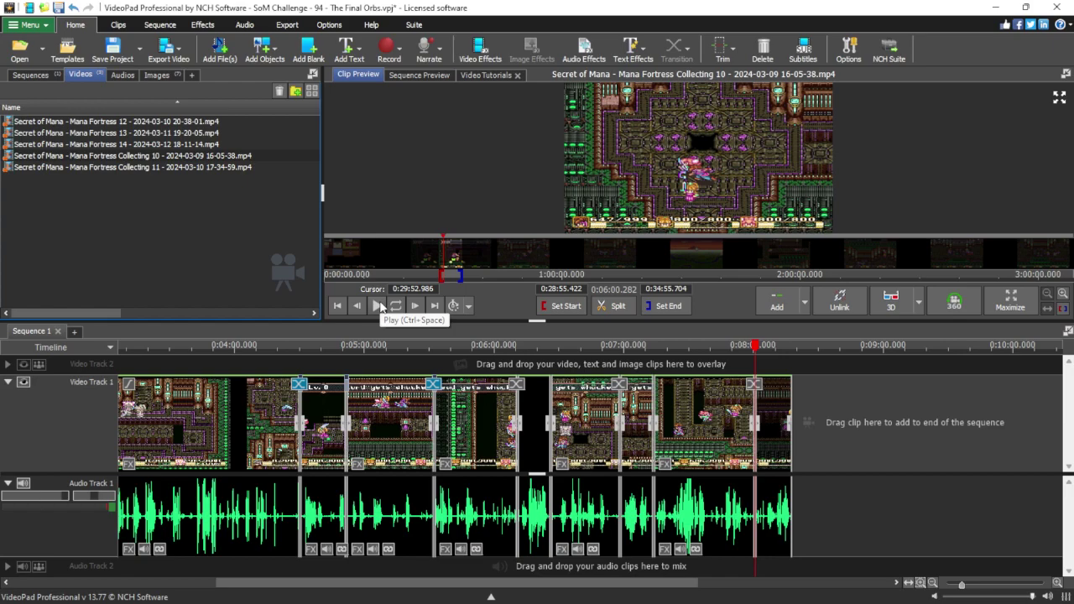
pyautogui.click(378, 306)
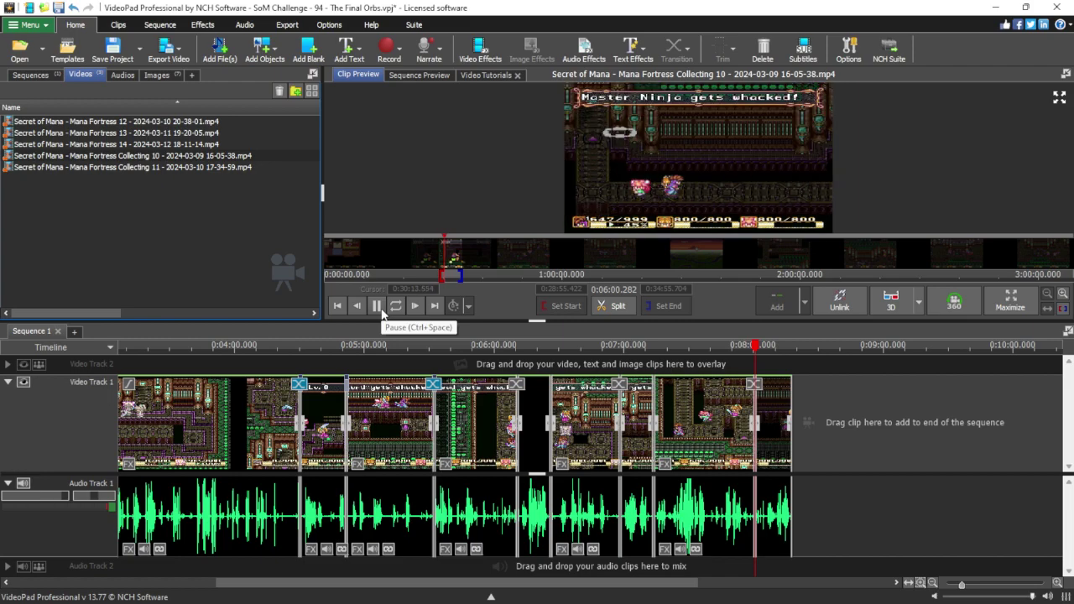
pyautogui.click(376, 306)
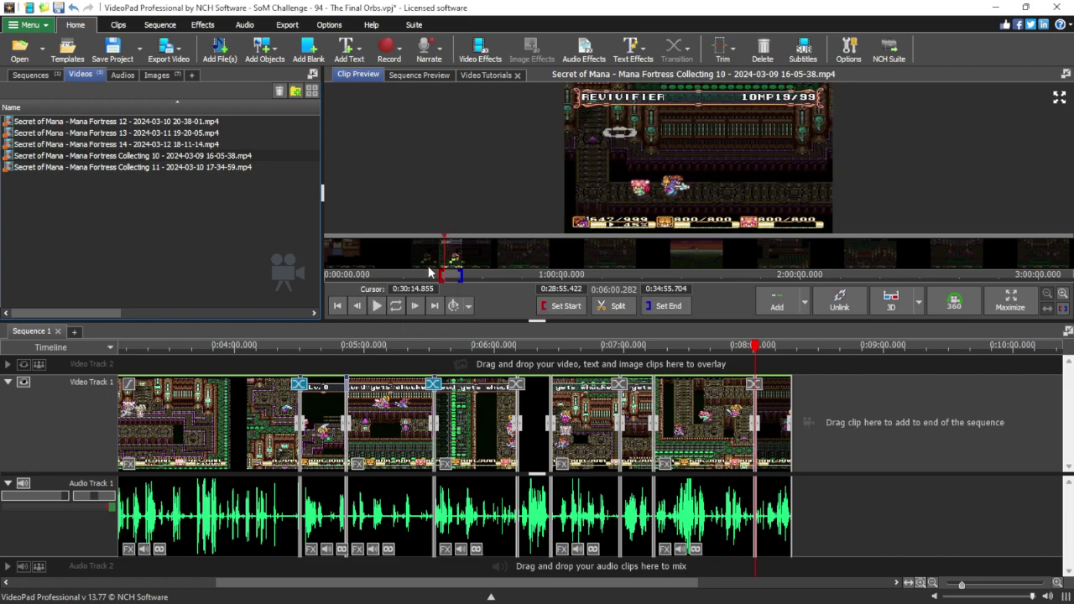
# Preview the Part 10 clip around 0:31:28 and set its start point to 0:31:23.837.
pyautogui.moveTo(449, 262); pyautogui.dragTo(452, 260)
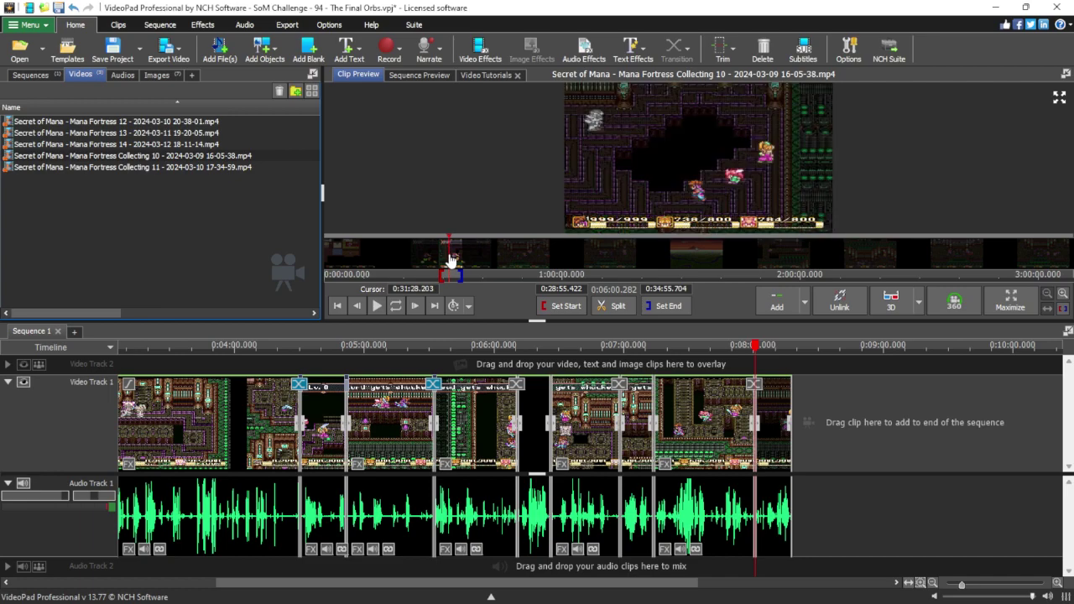
pyautogui.click(377, 306)
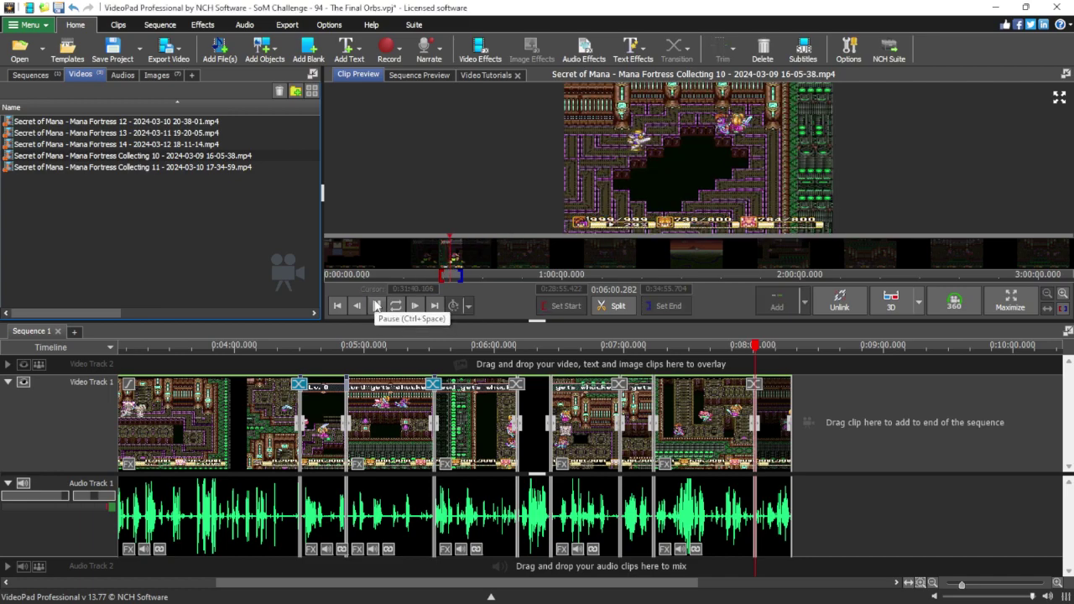
pyautogui.click(377, 306)
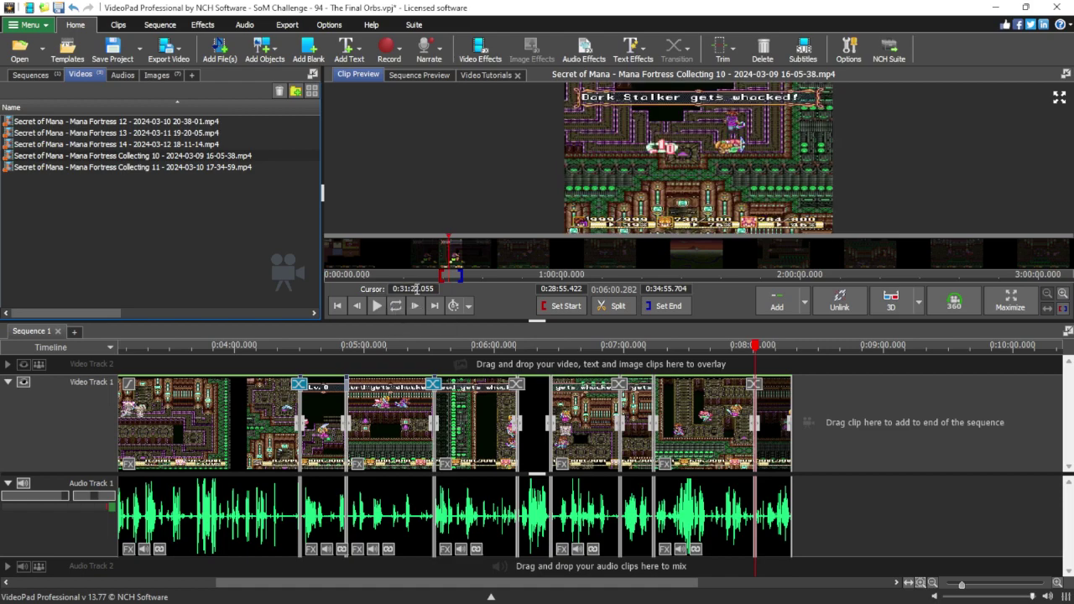
pyautogui.click(379, 306)
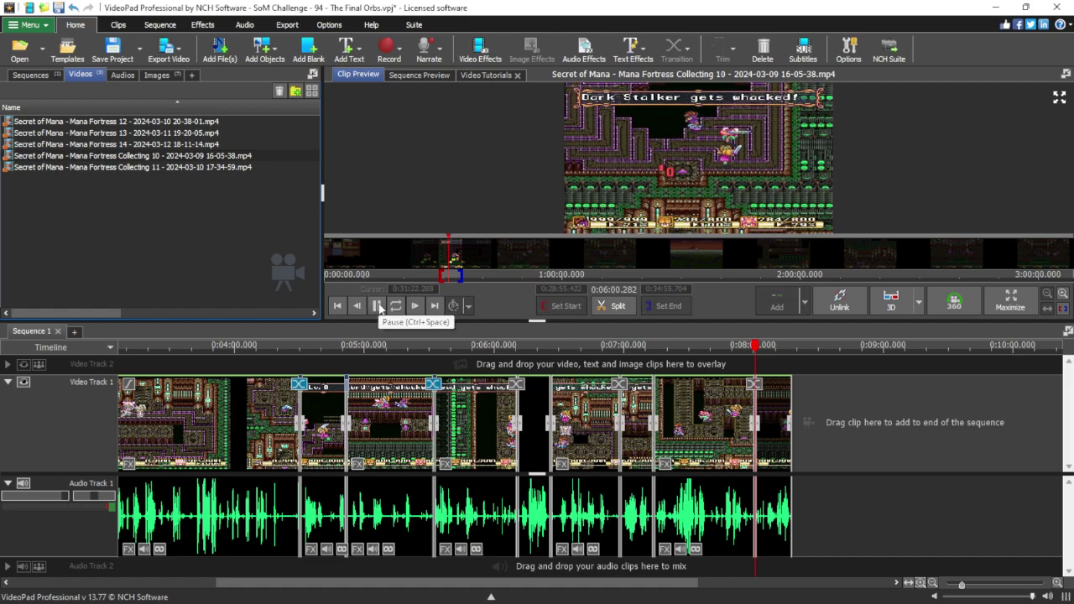
pyautogui.click(378, 306)
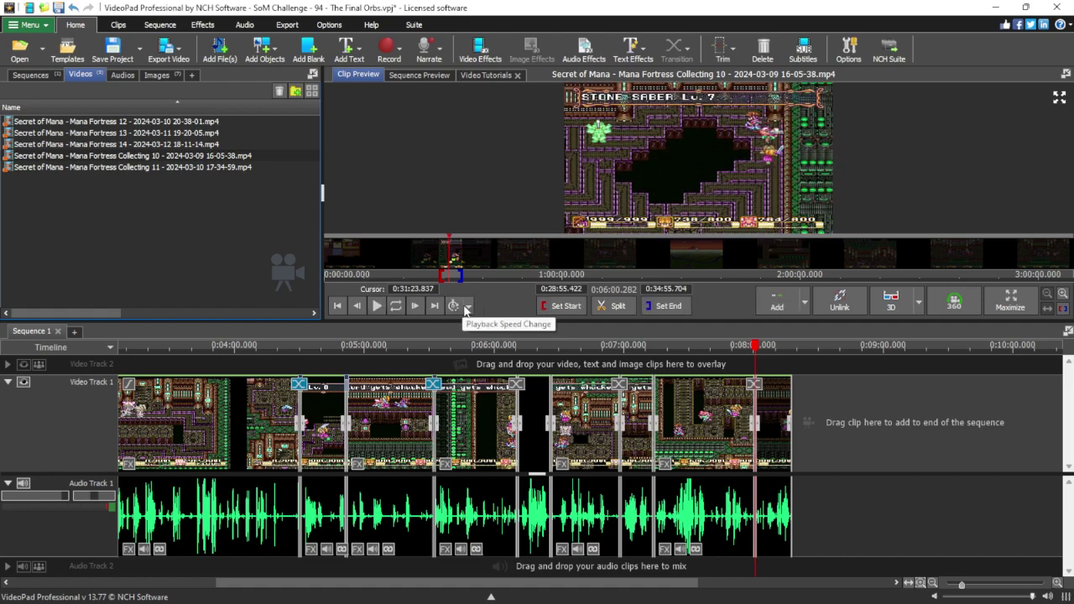
pyautogui.click(377, 310)
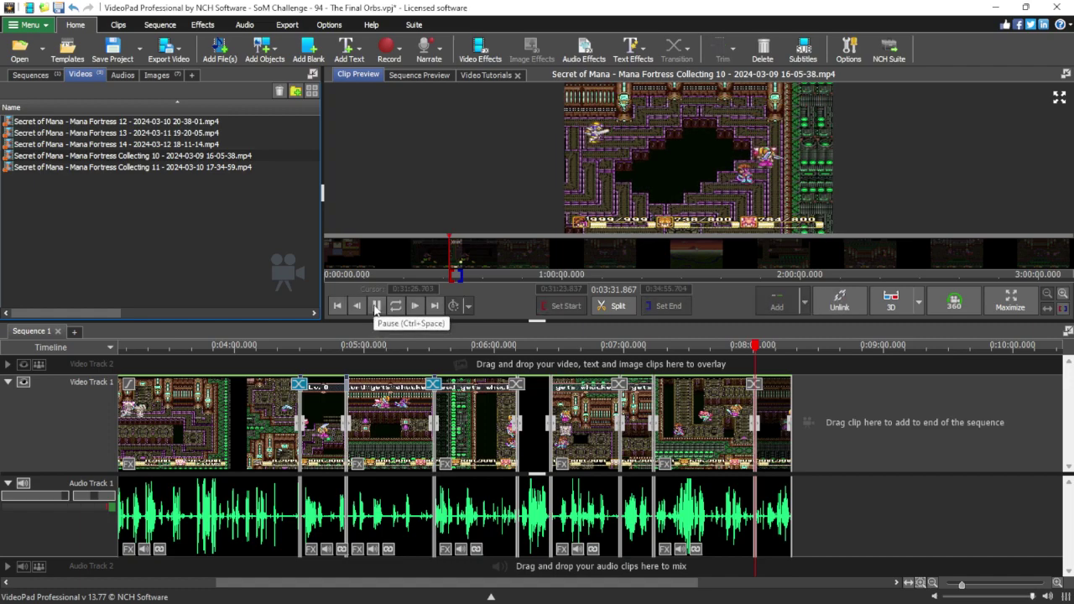
# Play the clip onward, set its end point to 0:31:44.323, and append it to the end of Sequence 1.
pyautogui.click(378, 306)
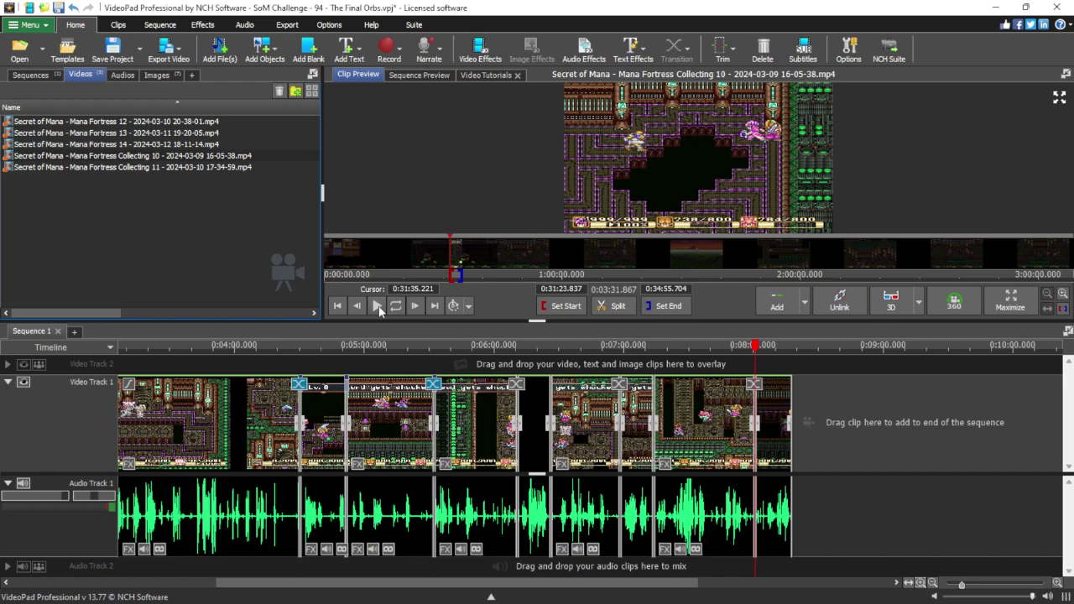
pyautogui.click(378, 306)
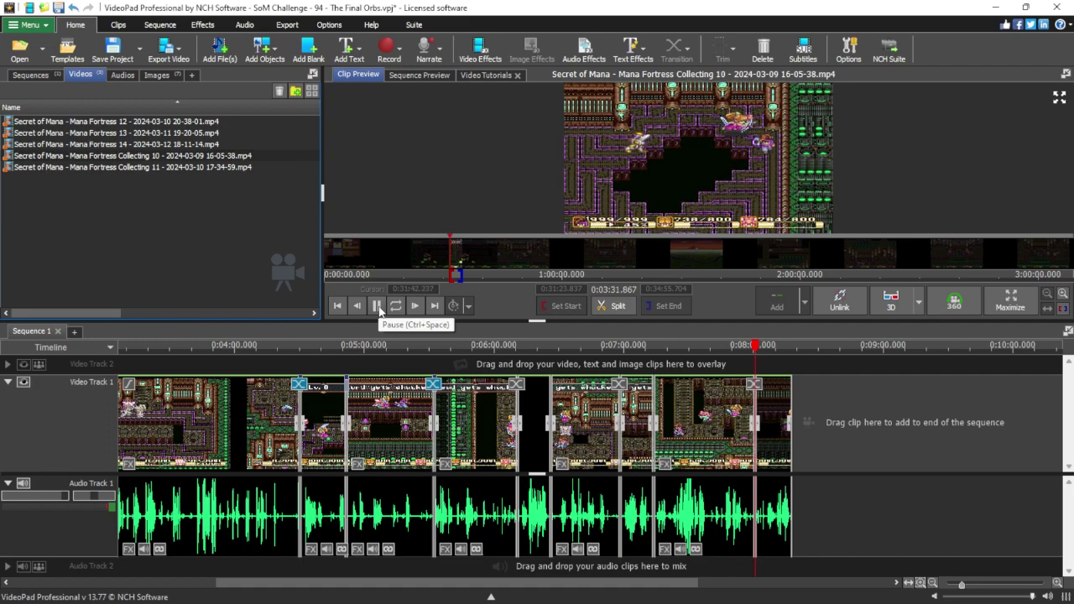
pyautogui.click(378, 306)
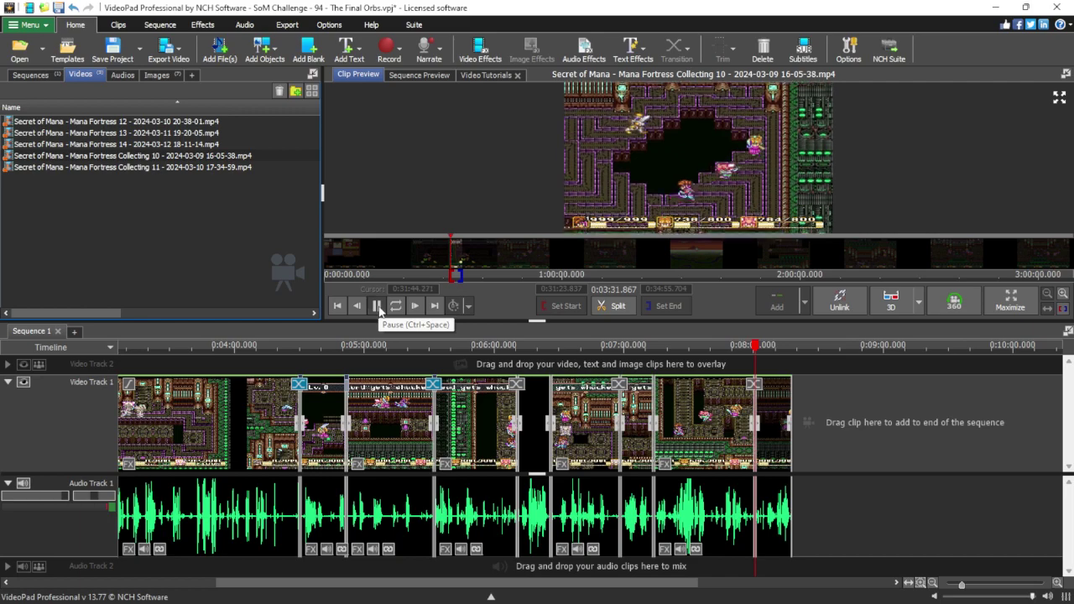
pyautogui.click(669, 305)
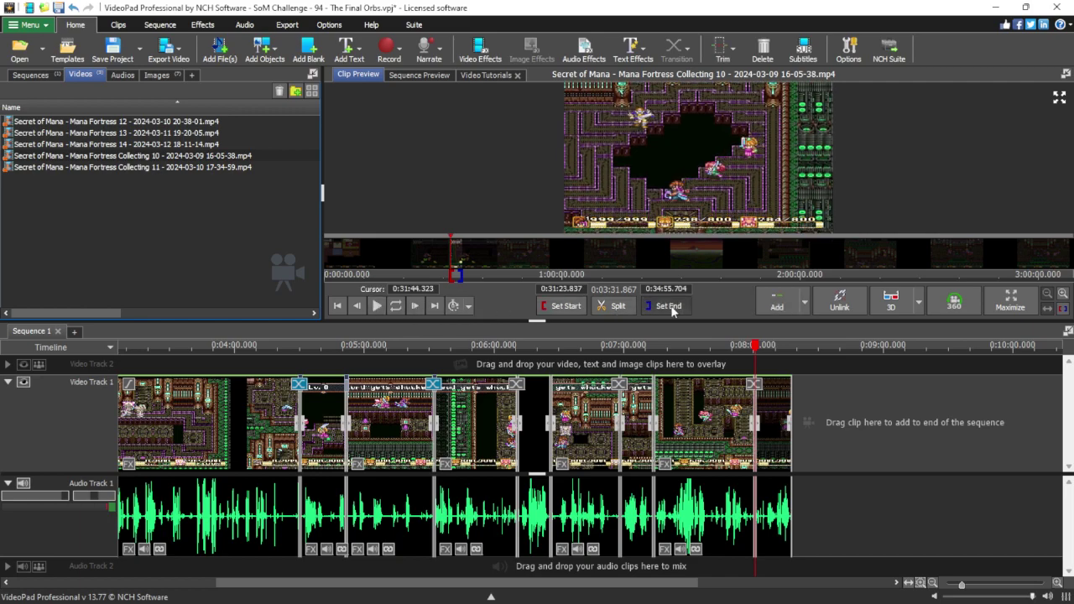
pyautogui.click(807, 304)
pyautogui.click(845, 359)
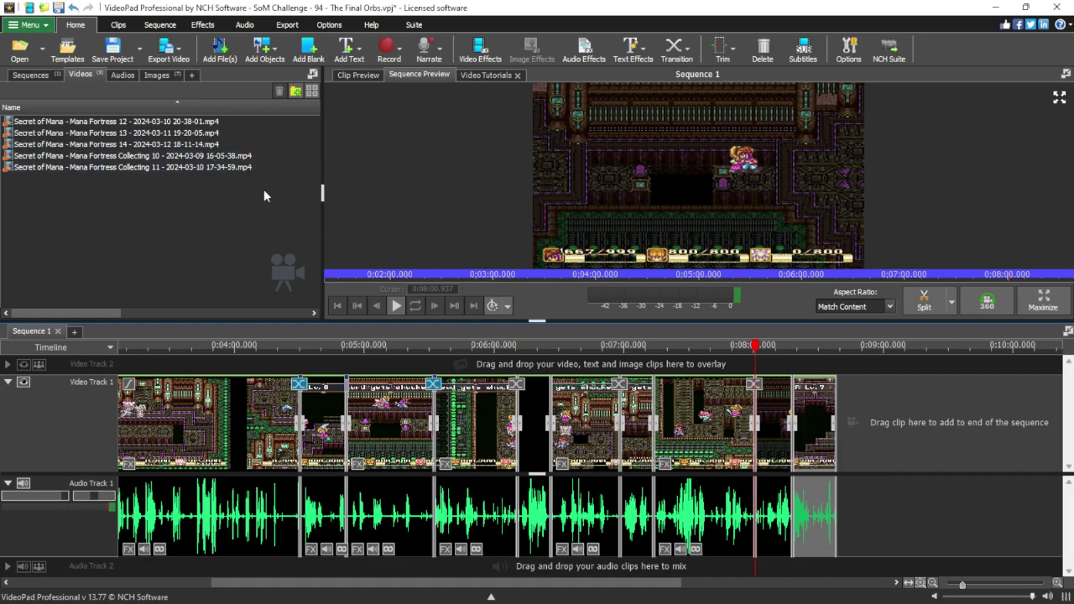
# Reopen the Mana Fortress Collecting 10 clip and place the preview cursor at 0:34:00.477.
pyautogui.click(238, 158)
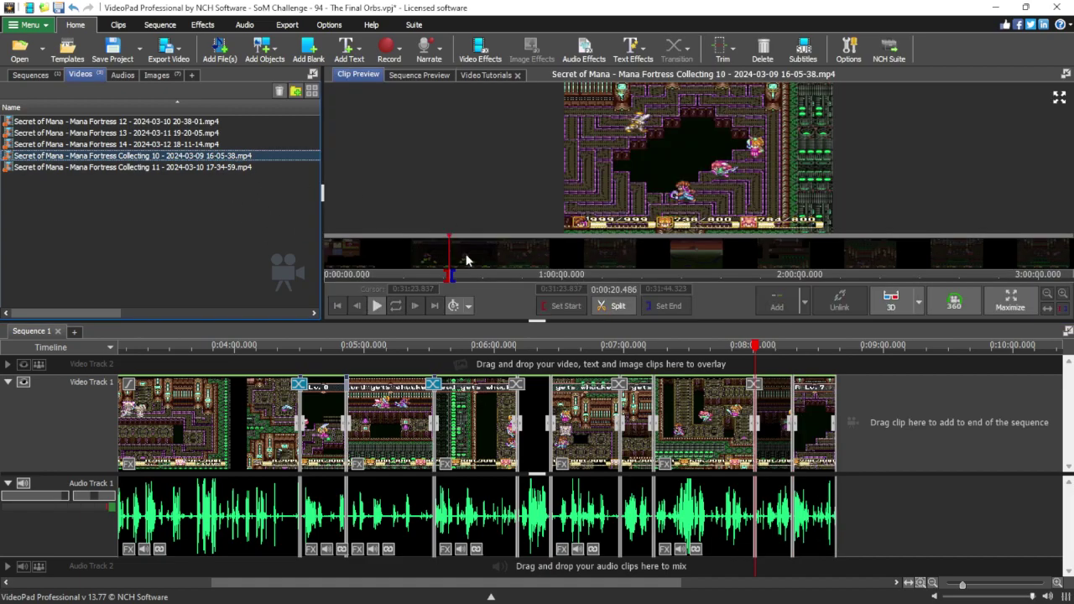
pyautogui.click(451, 262)
pyautogui.moveTo(452, 262); pyautogui.dragTo(463, 262)
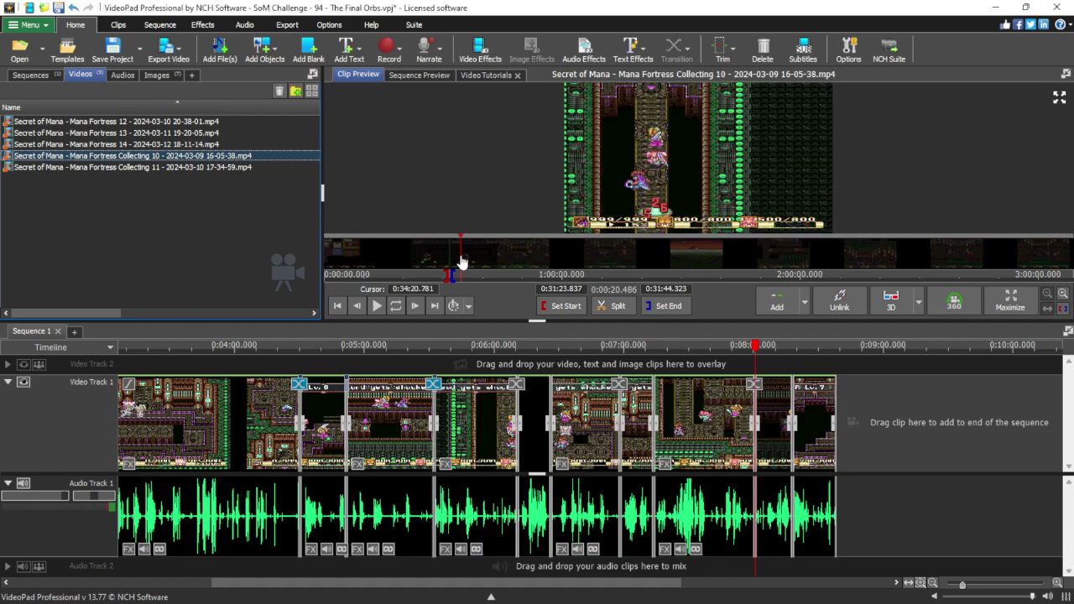
pyautogui.moveTo(460, 261); pyautogui.dragTo(459, 261)
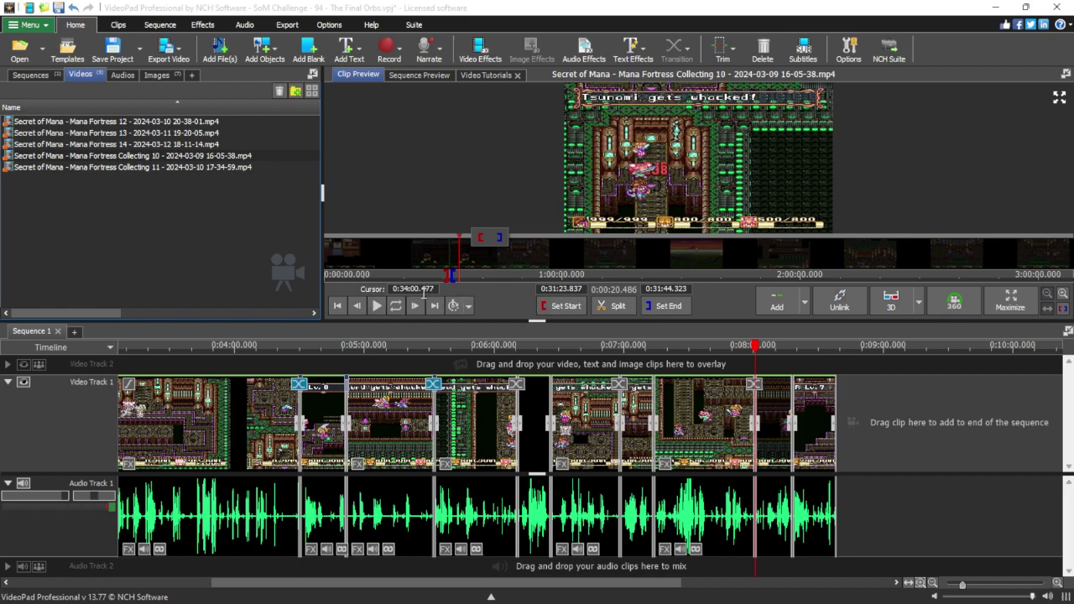
pyautogui.click(423, 290)
# Play the clip through the "Sadly, no trace of them was ever found" message and set its range from 0:34:00.477 to 0:34:55.319.
pyautogui.click(376, 307)
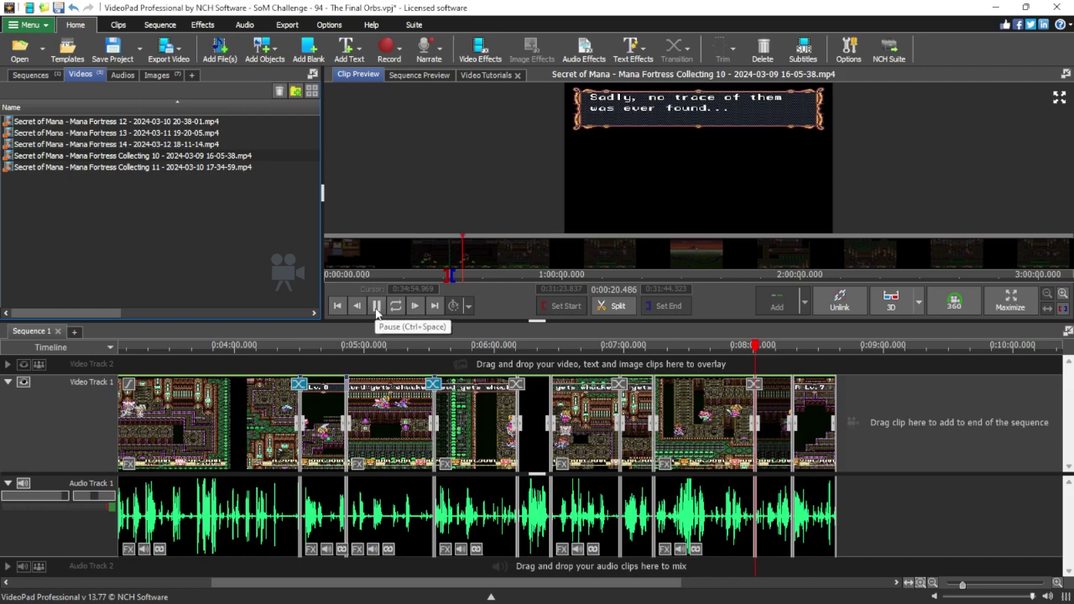
pyautogui.click(376, 306)
pyautogui.click(658, 305)
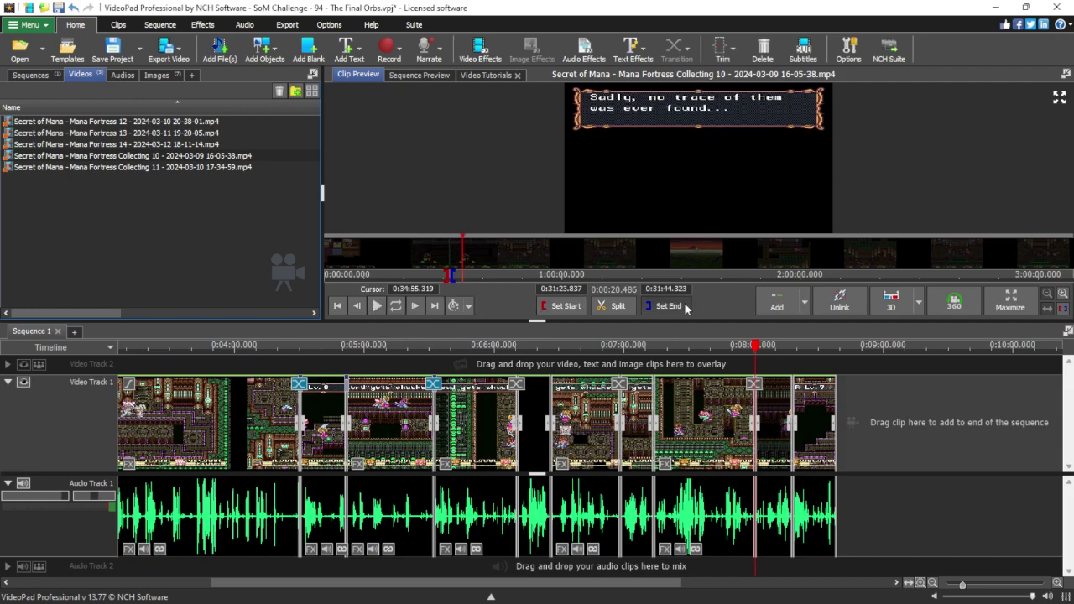
pyautogui.click(563, 307)
# Play from the clip's start, set the start point to 0:34:21.570, and preview the shortened clip up to about 0:34:52.
pyautogui.click(376, 306)
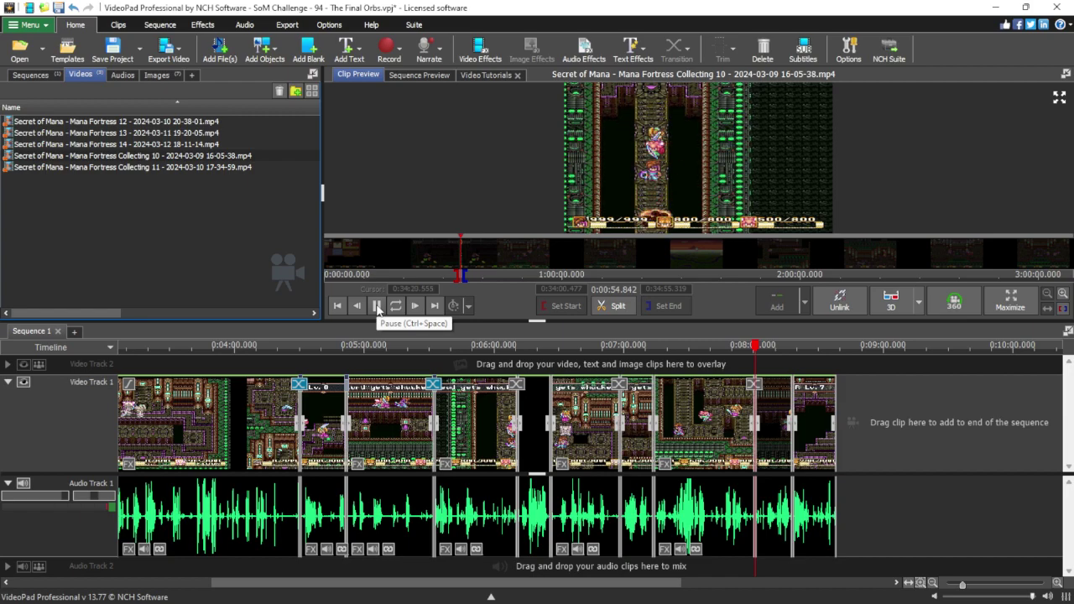
pyautogui.click(378, 305)
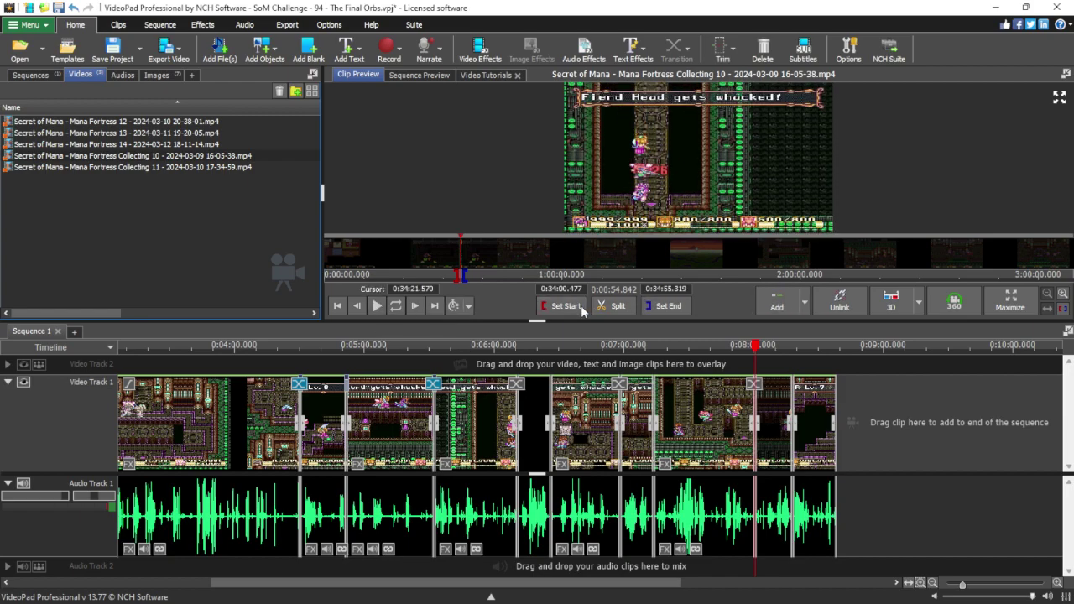
pyautogui.click(565, 306)
pyautogui.click(378, 305)
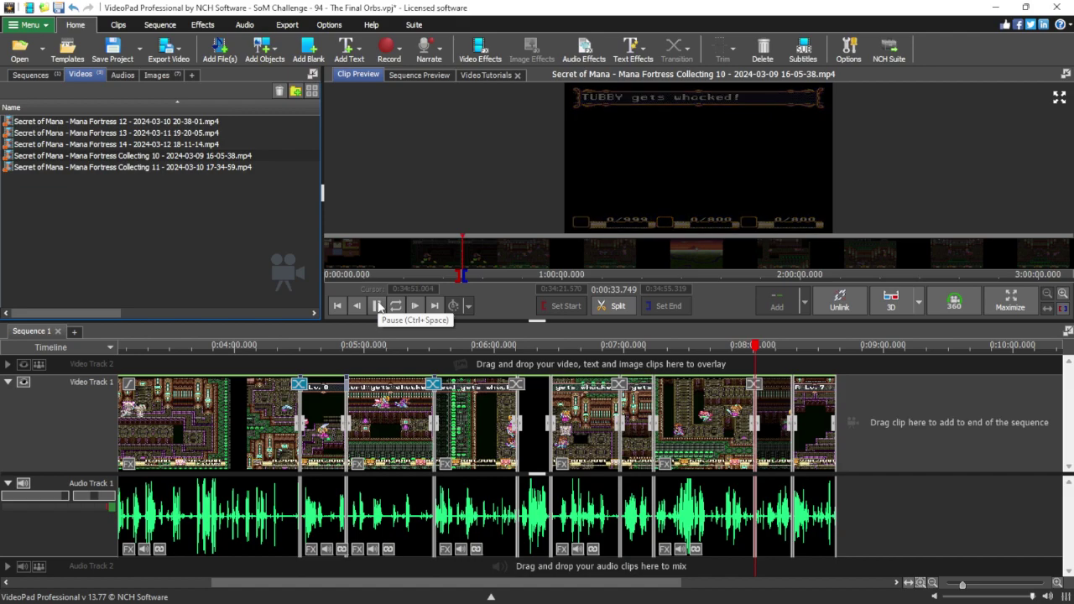
pyautogui.click(378, 307)
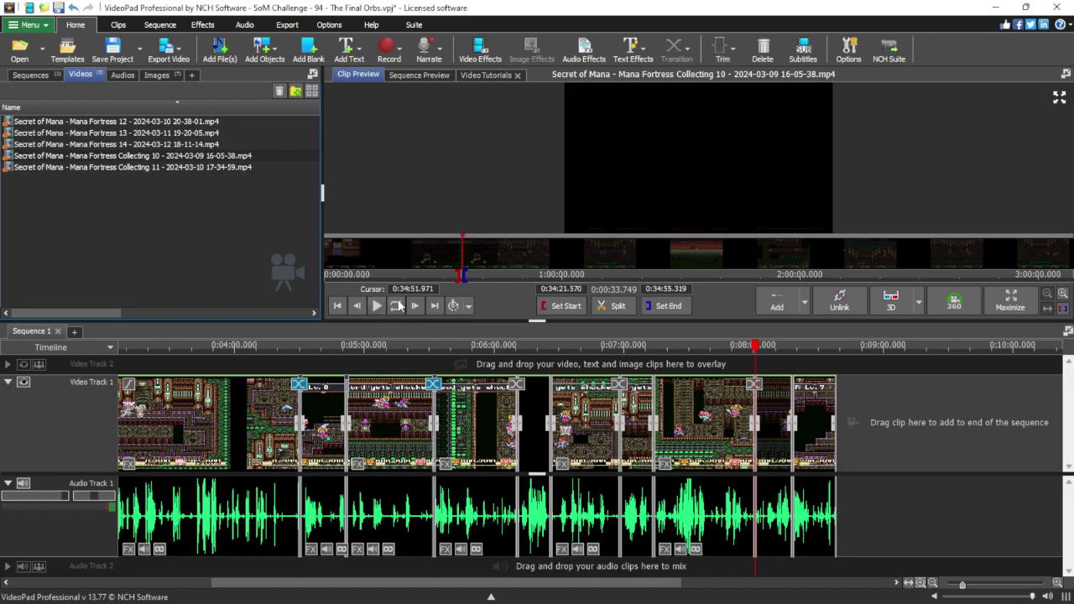
# Preview the trimmed Mana Fortress Collecting 10 clip to its end and append it to the end of Sequence 1.
pyautogui.click(377, 307)
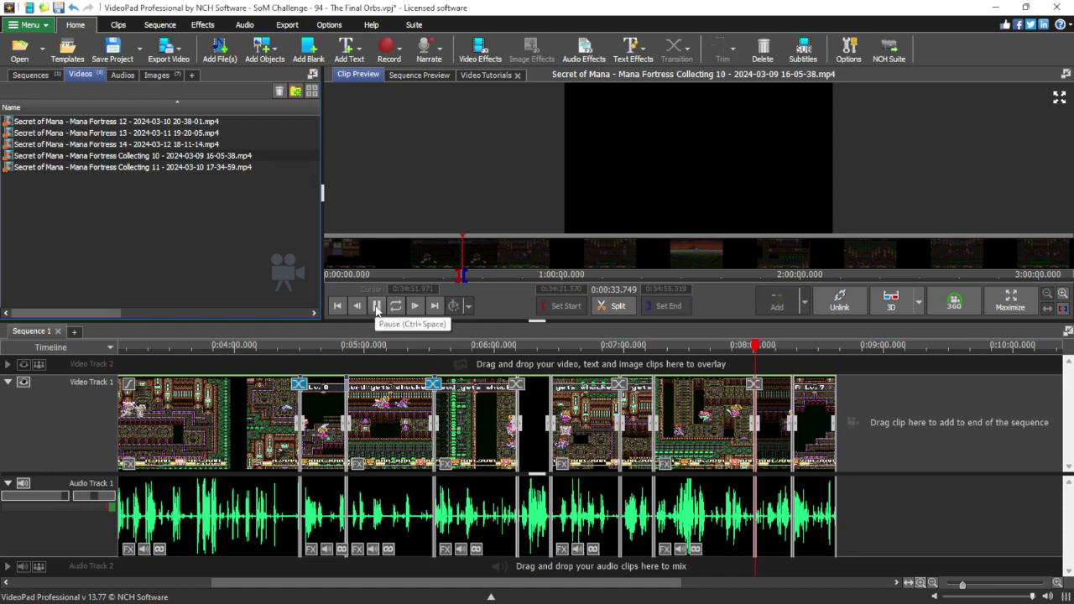
pyautogui.click(376, 308)
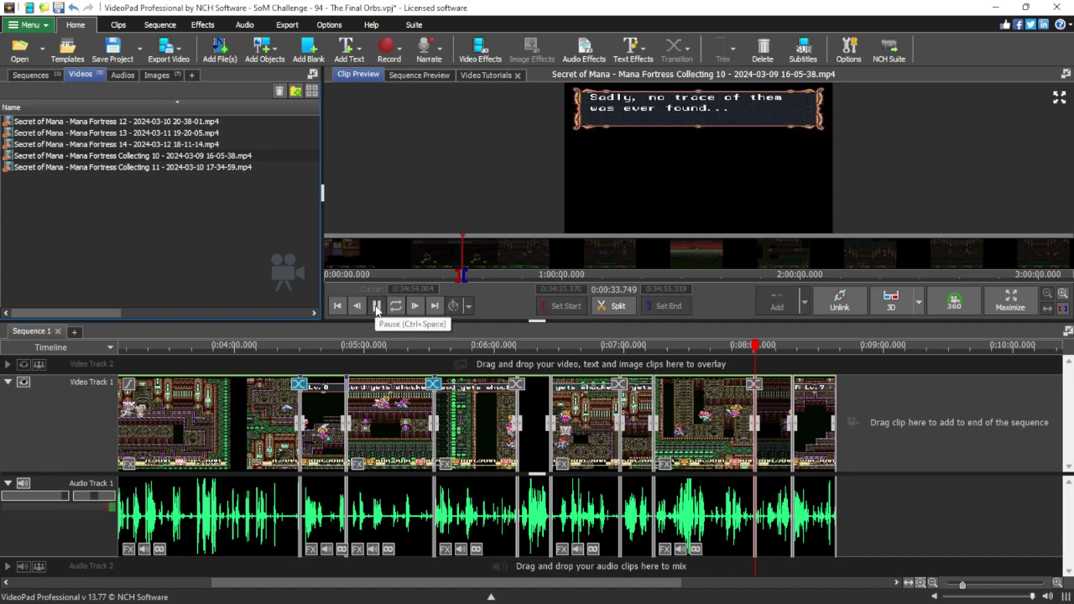
pyautogui.click(377, 307)
pyautogui.click(377, 307)
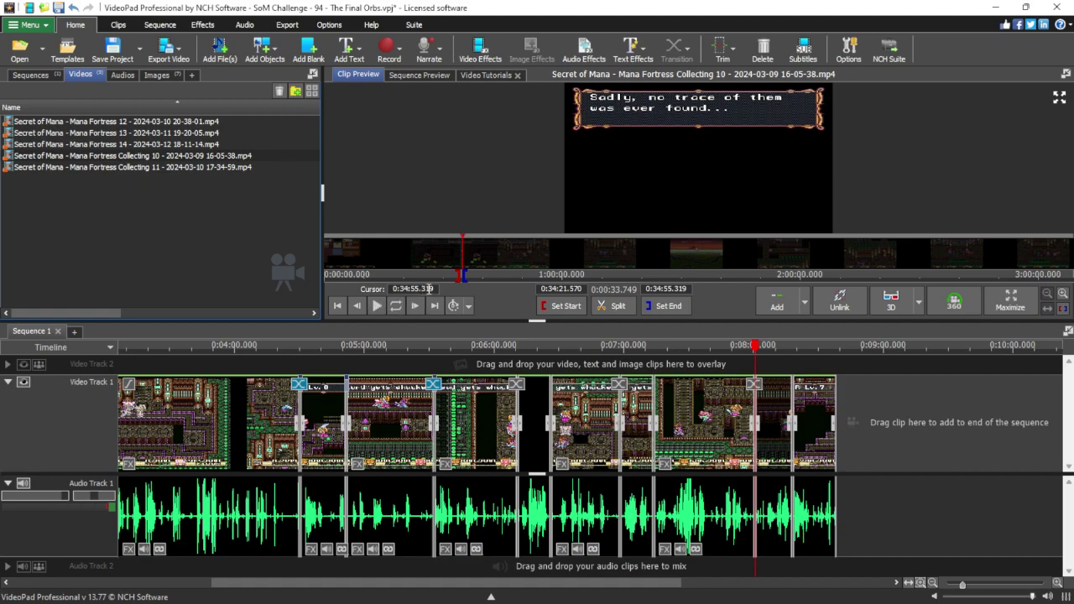
pyautogui.click(805, 309)
pyautogui.click(839, 355)
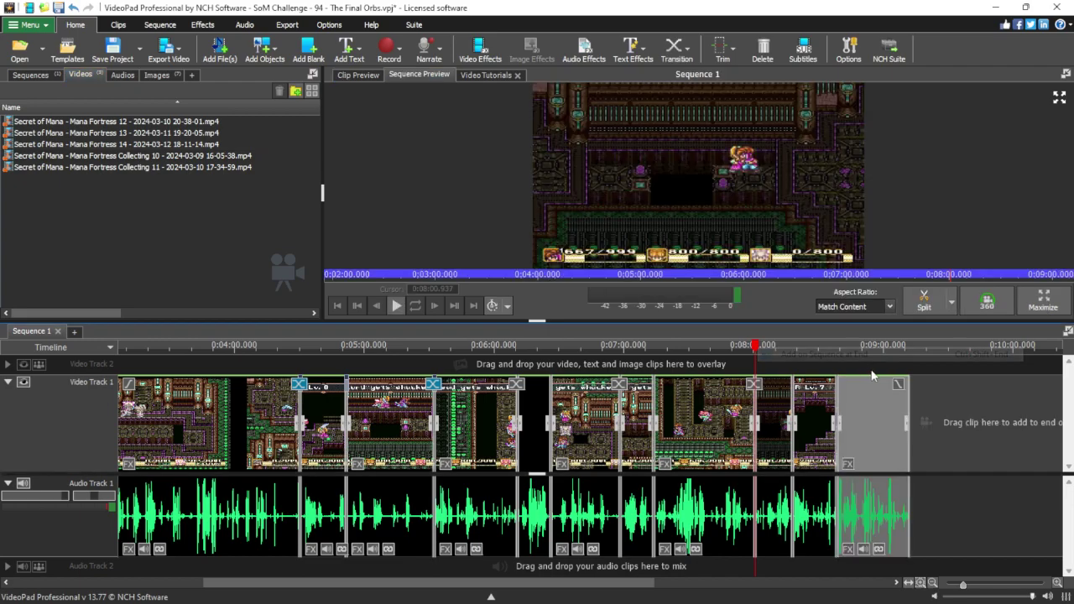
# Play the final seconds of the newly appended clip in the sequence and trim its end back to about 0:09:11.
pyautogui.click(899, 367)
pyautogui.scroll(5, 896, 394)
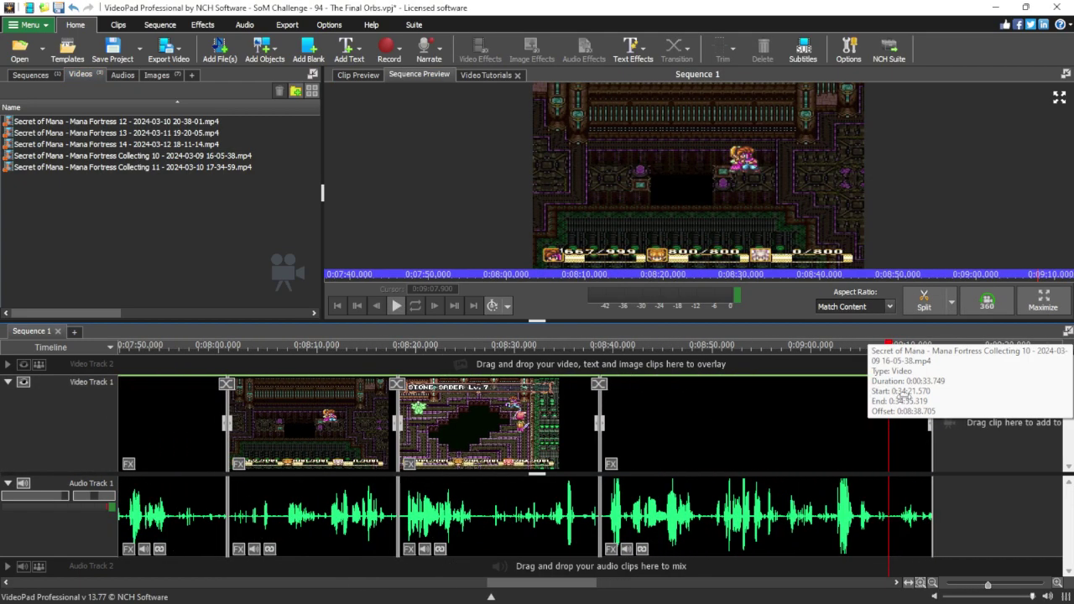
pyautogui.scroll(1, 895, 402)
pyautogui.press('space')
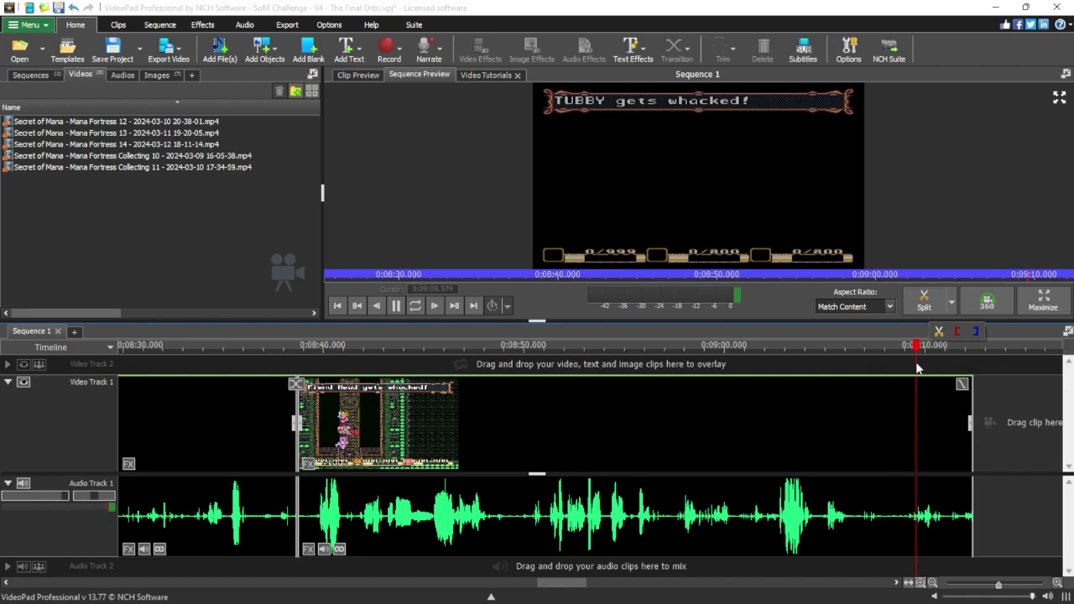
pyautogui.click(903, 377)
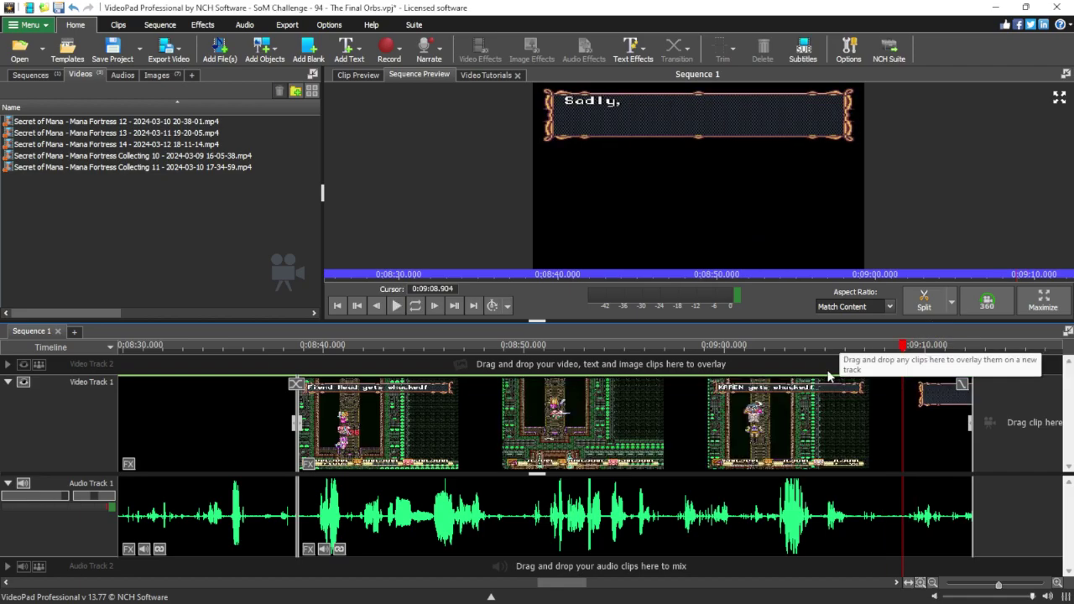
pyautogui.press('space')
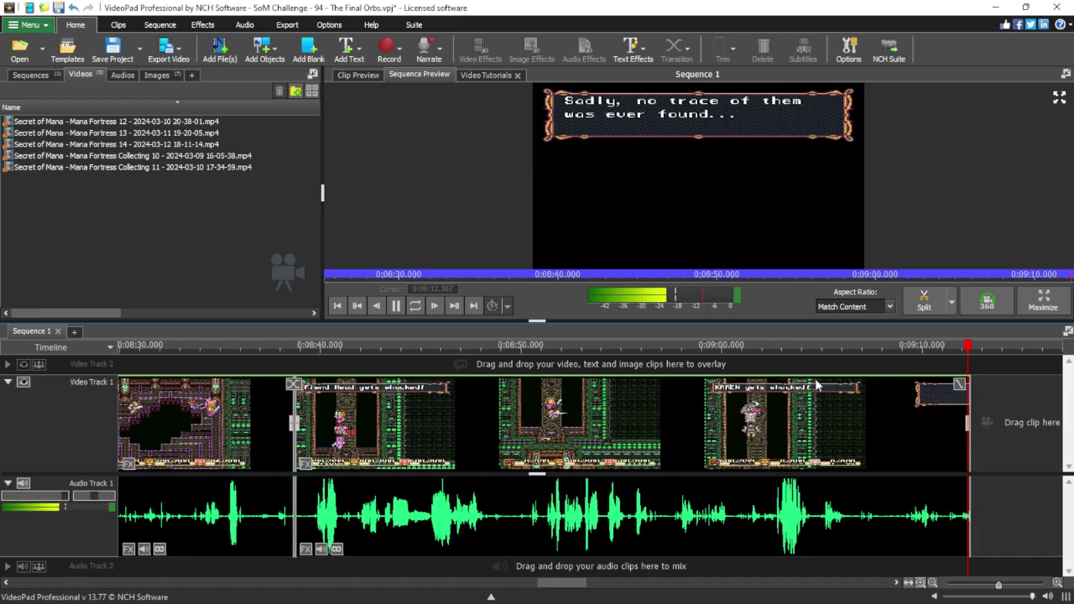
pyautogui.moveTo(969, 378); pyautogui.dragTo(943, 378)
# Play the last clip from 0:09:06.782 and cut out a short section of about 0.2 seconds, from about 0:09:07.35 to 0:09:07.546.
pyautogui.click(856, 371)
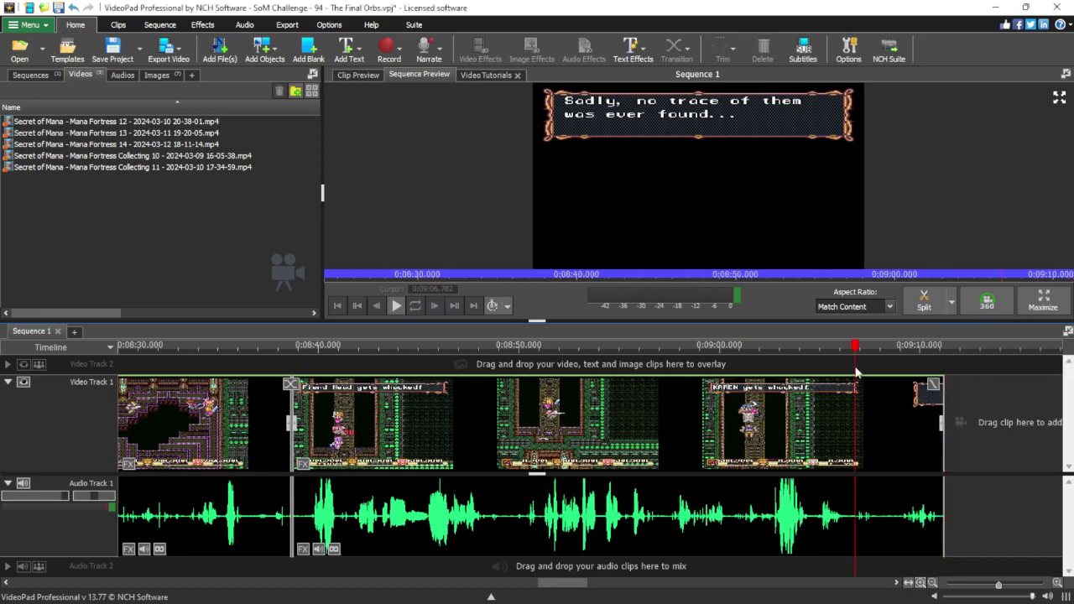
pyautogui.scroll(4, 855, 394)
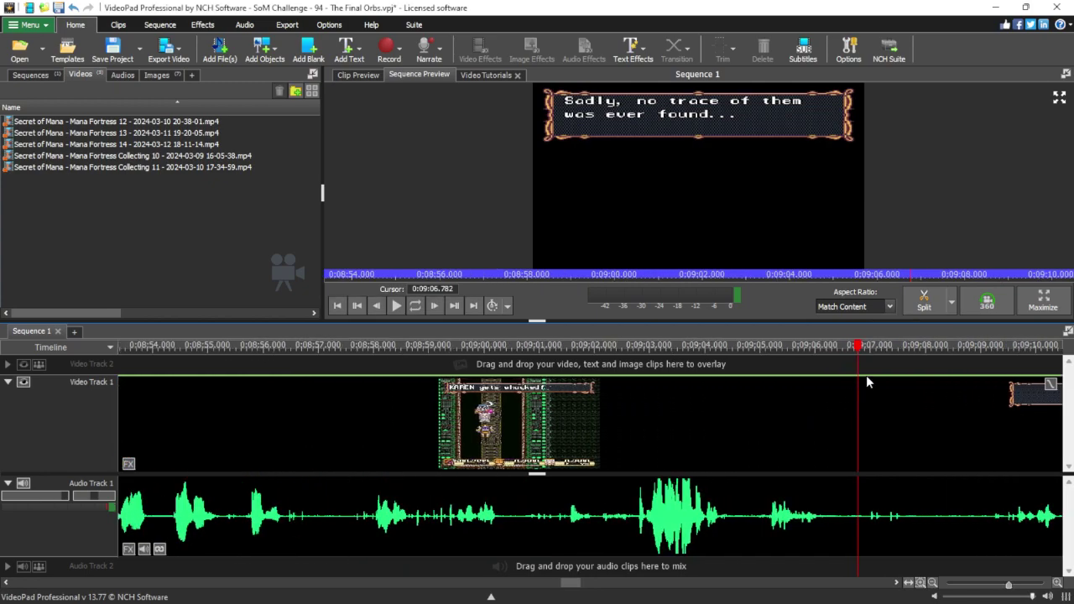
pyautogui.press('space')
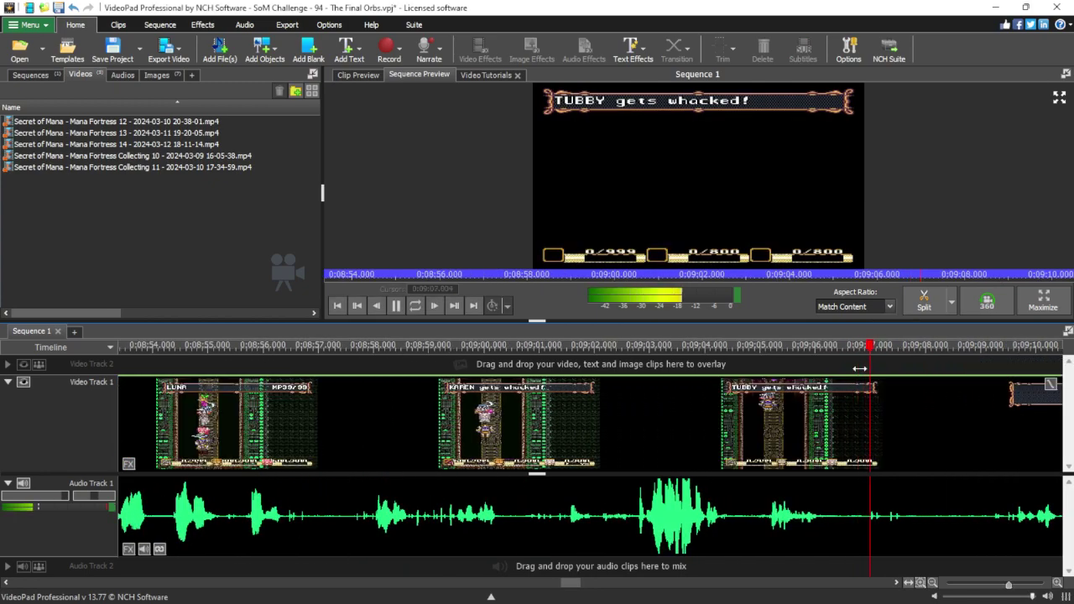
pyautogui.press('space')
pyautogui.click(901, 368)
pyautogui.click(900, 368)
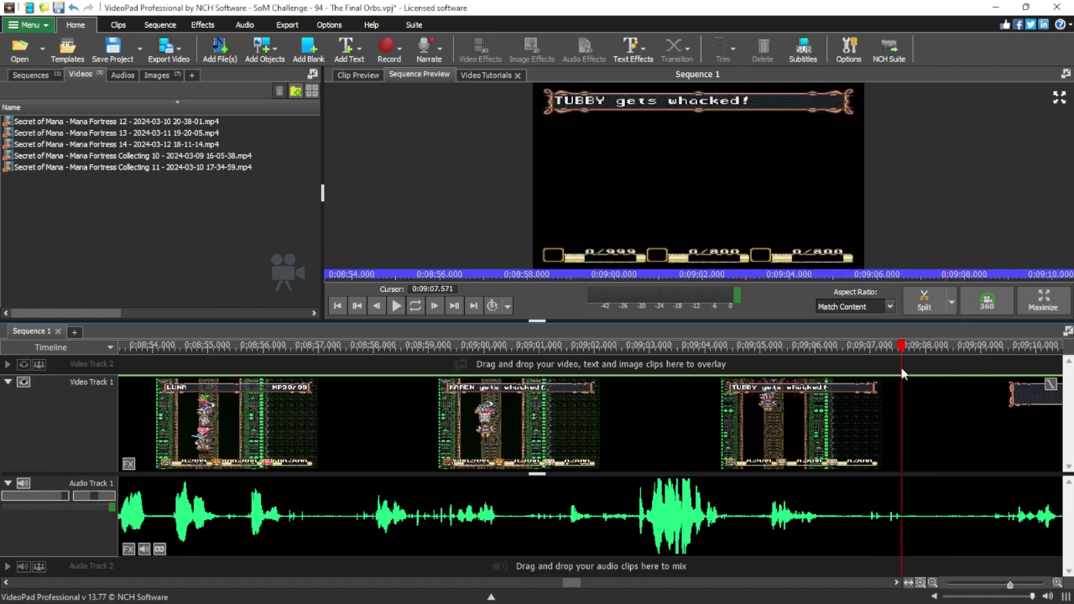
pyautogui.moveTo(899, 368)
pyautogui.mouseDown()
pyautogui.moveTo(869, 369)
pyautogui.moveTo(891, 372)
pyautogui.mouseUp()
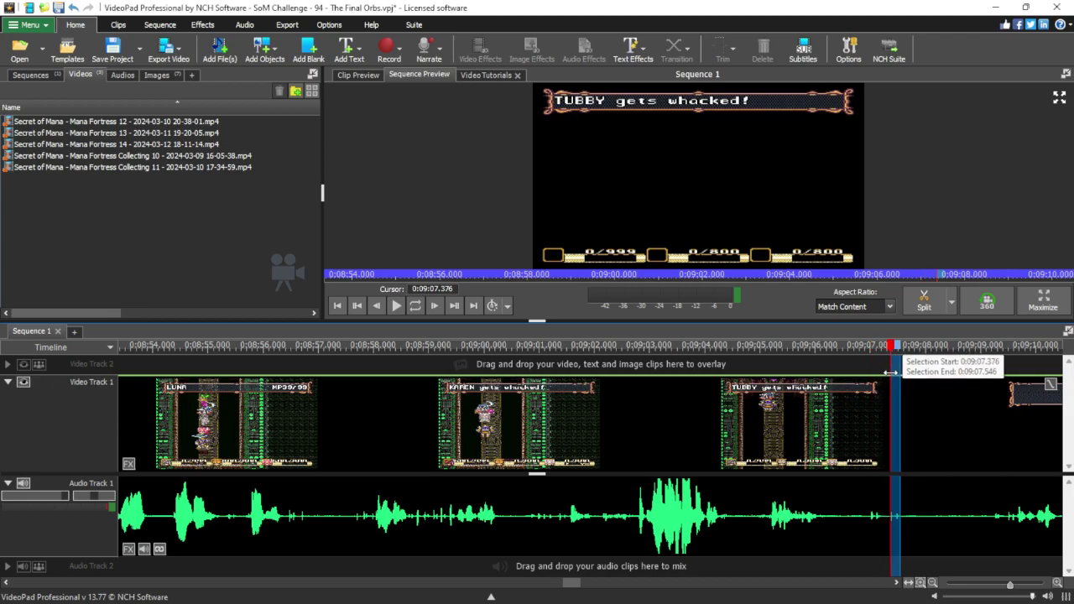
pyautogui.click(887, 382)
# Play the sequence across the new cut from about 0:09:06.85 to check how the two pieces join.
pyautogui.click(862, 375)
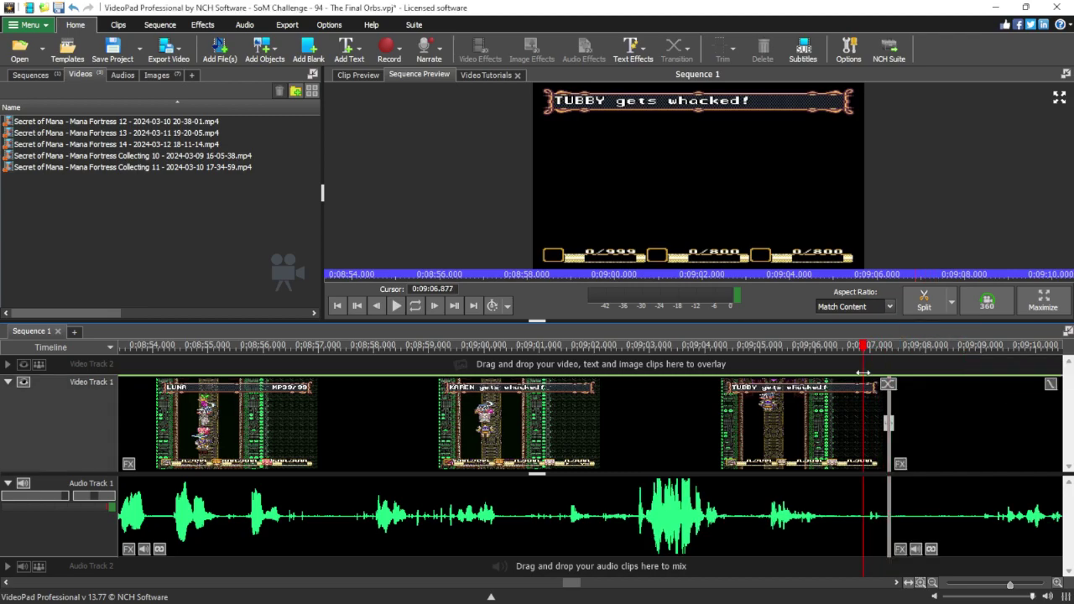
pyautogui.scroll(2, 860, 379)
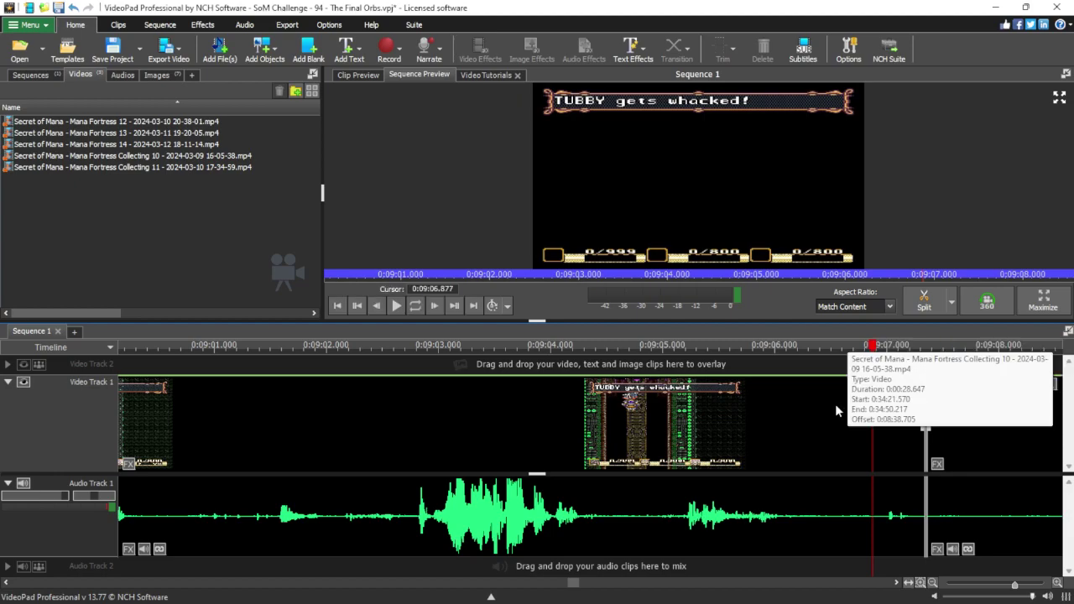
pyautogui.press('space')
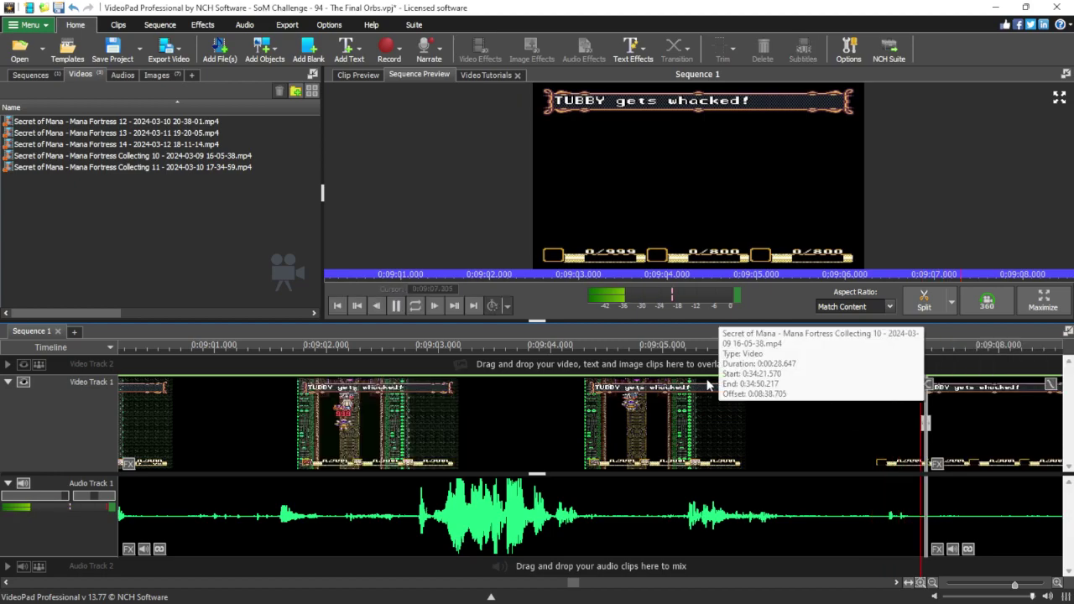
pyautogui.scroll(-2, 759, 411)
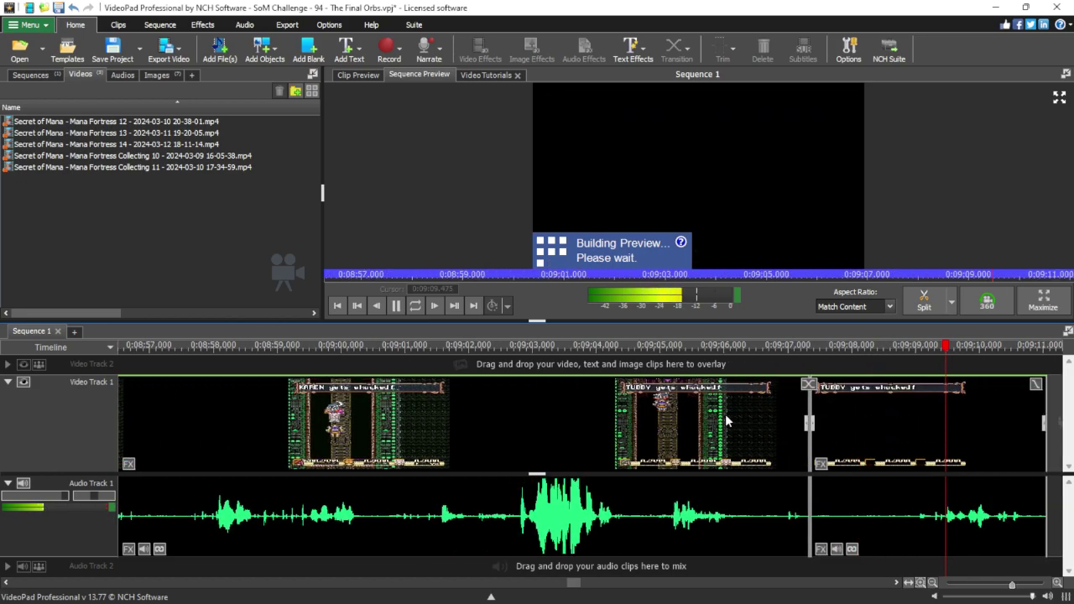
pyautogui.press('space')
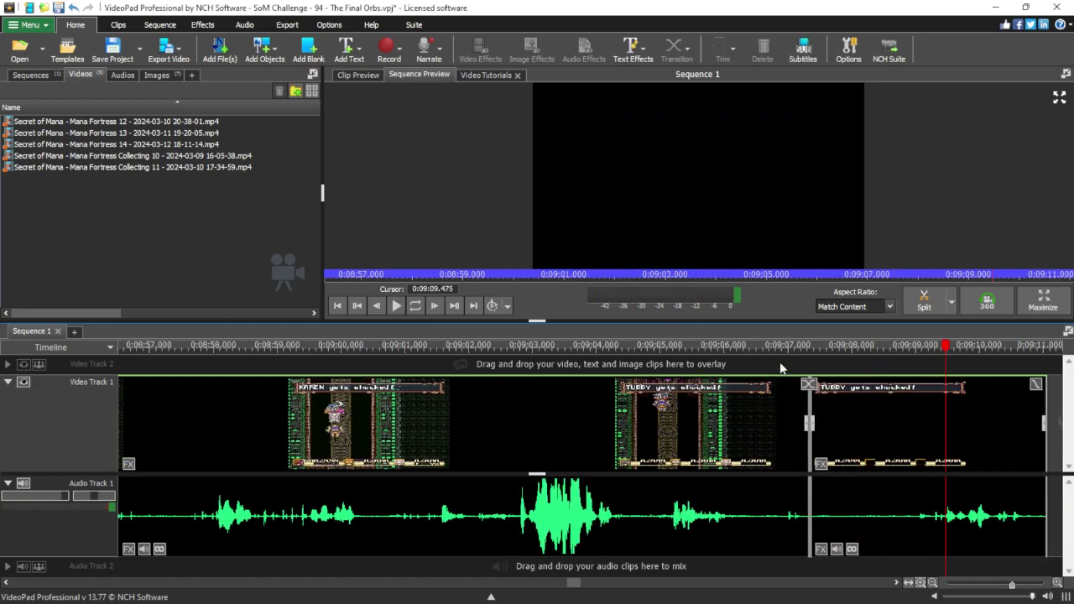
pyautogui.click(778, 367)
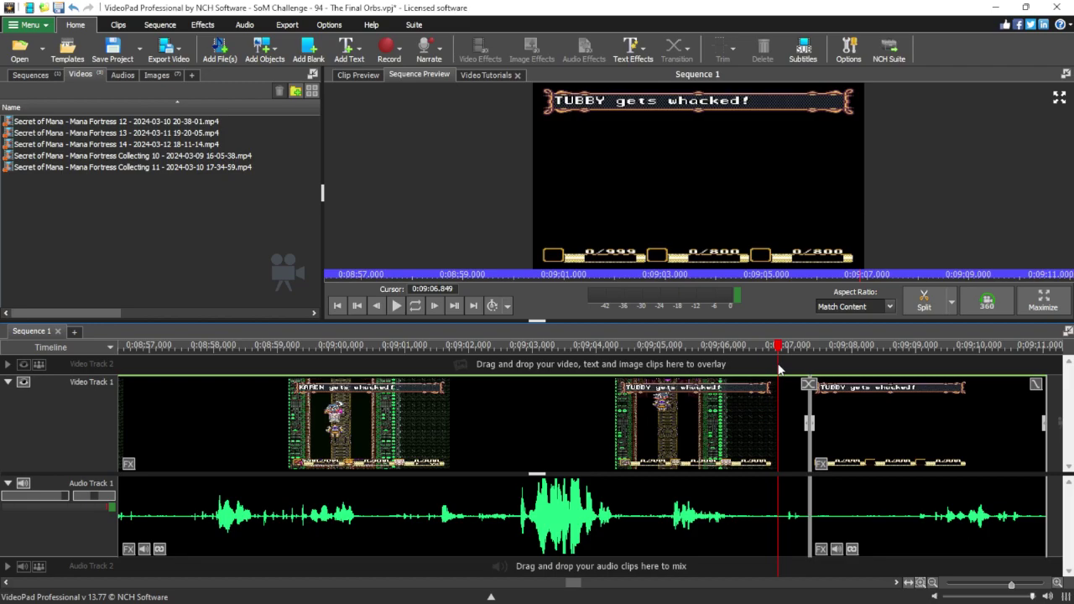
pyautogui.press('space')
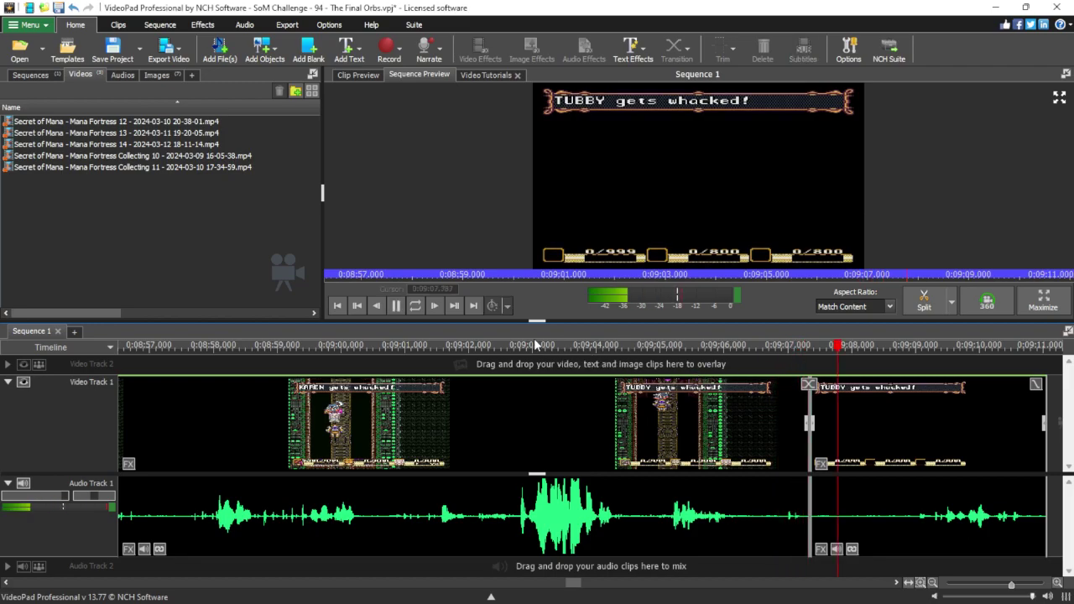
pyautogui.press('space')
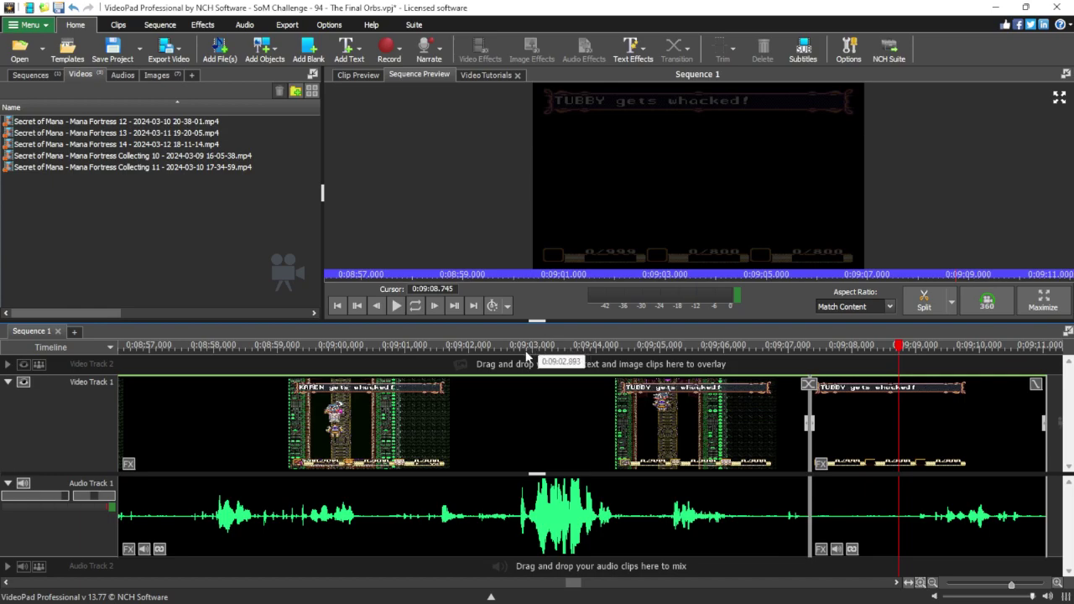
pyautogui.press('super+e')
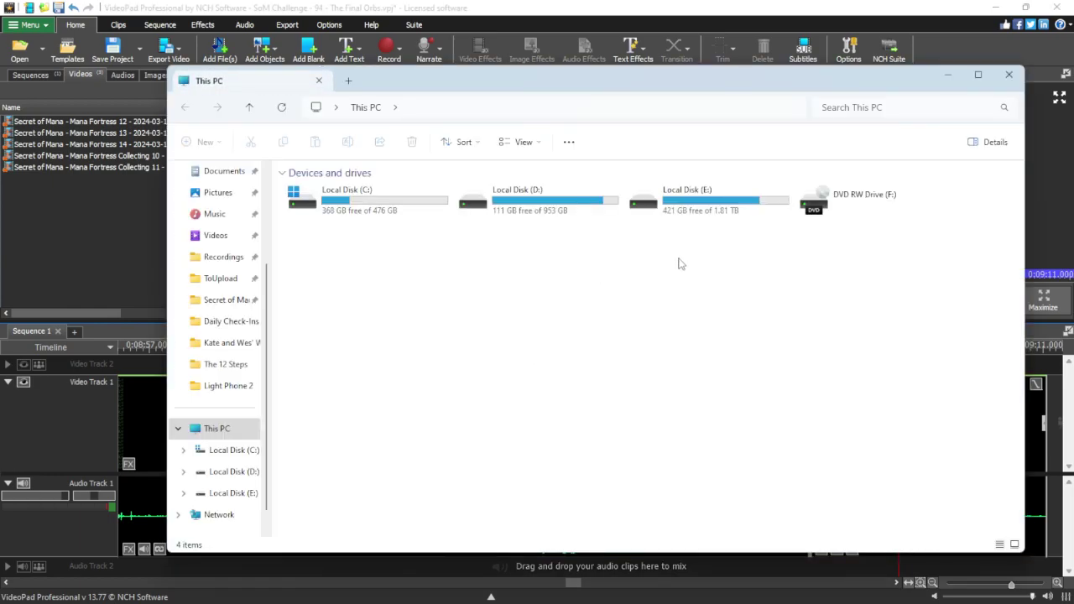
pyautogui.click(1010, 77)
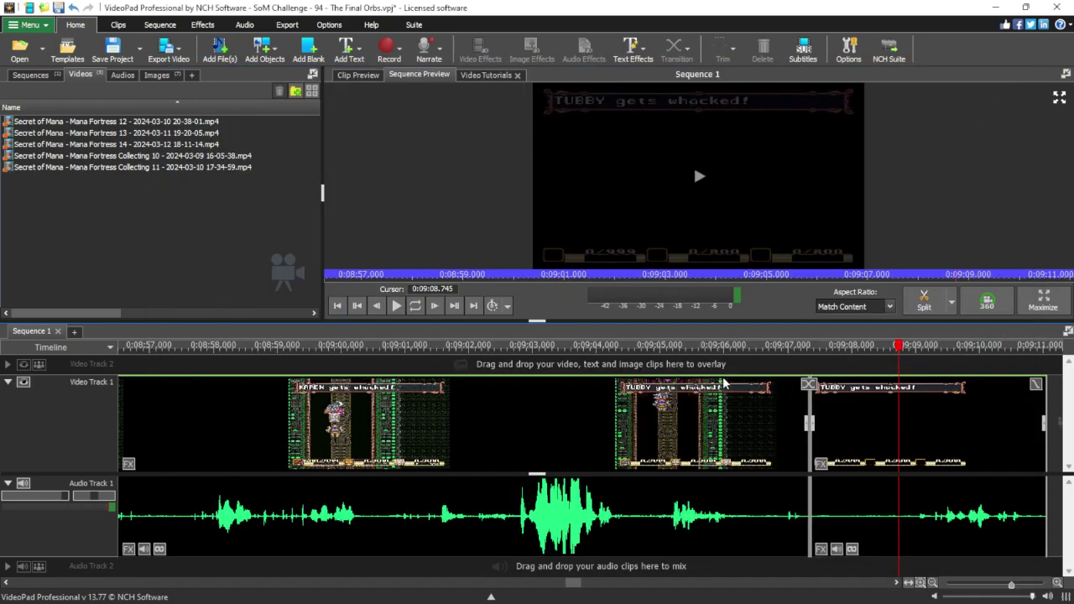
# Replay the join and delete about half a second around it, starting at 0:09:06.986.
pyautogui.click(676, 377)
pyautogui.press('space')
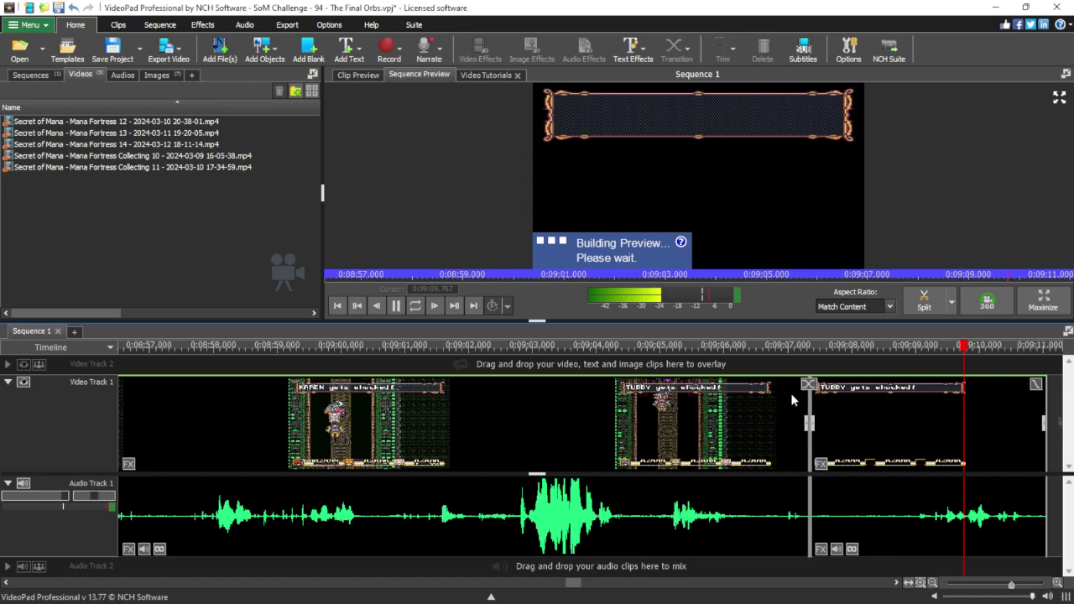
pyautogui.press('space')
pyautogui.moveTo(818, 374); pyautogui.dragTo(789, 375)
pyautogui.press('Delete')
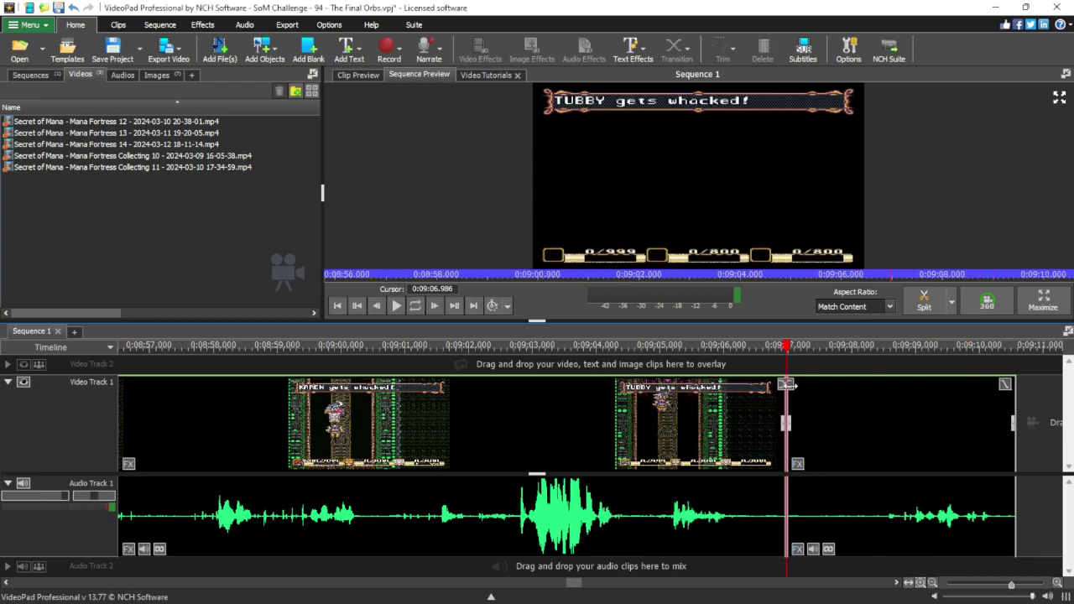
# Add a 0.5-second Fade through Black transition at the cut in the last clip near 0:09:07.
pyautogui.click(786, 384)
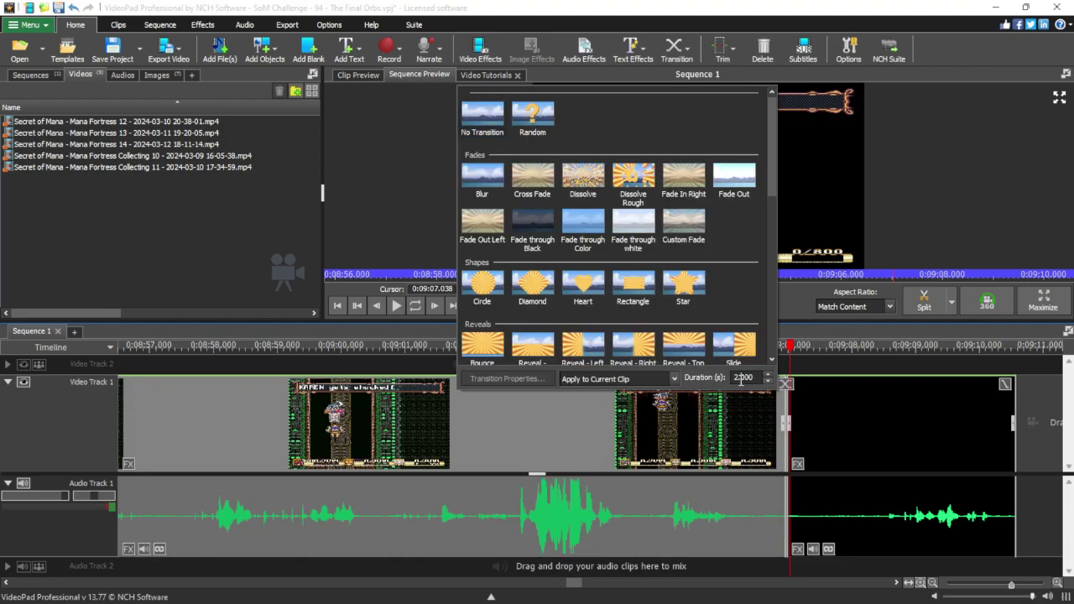
pyautogui.write('0.5')
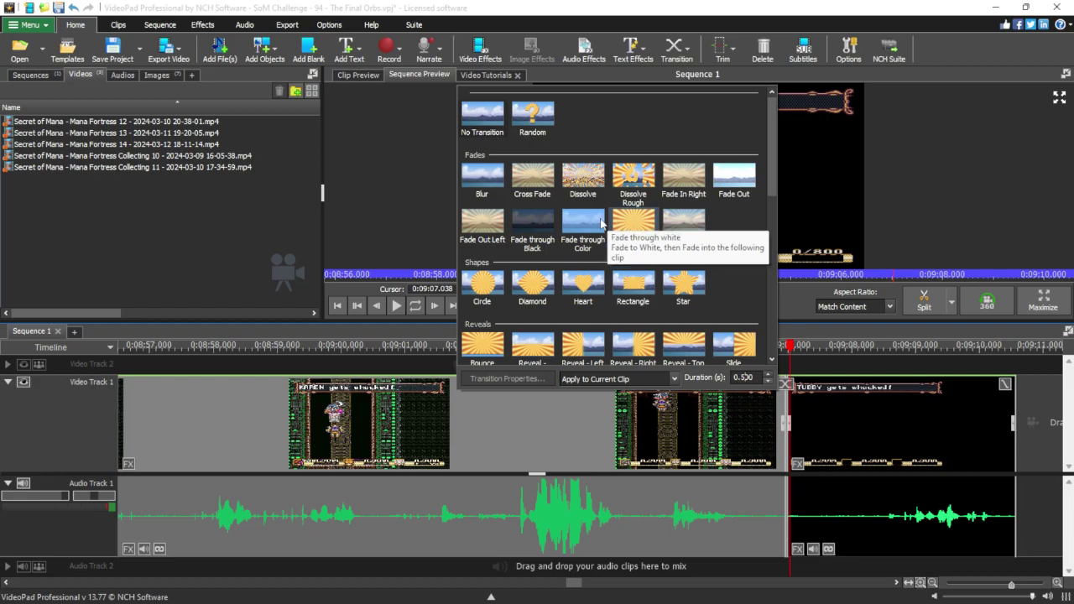
pyautogui.click(529, 219)
# Play the fade several times, starting before and within the transition, to check how it leads into the closing message.
pyautogui.click(670, 366)
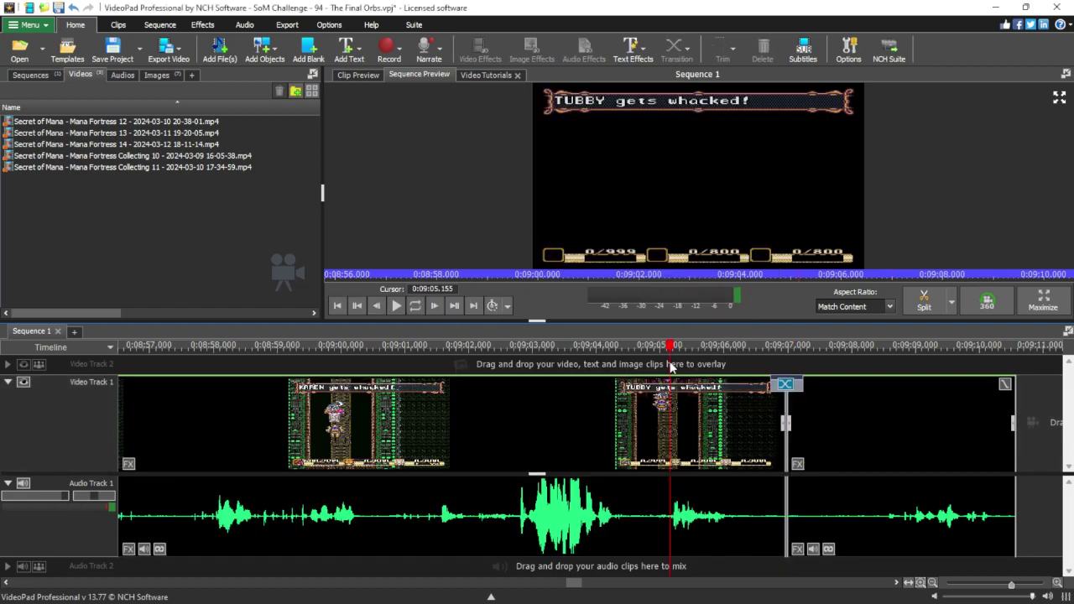
pyautogui.press('space')
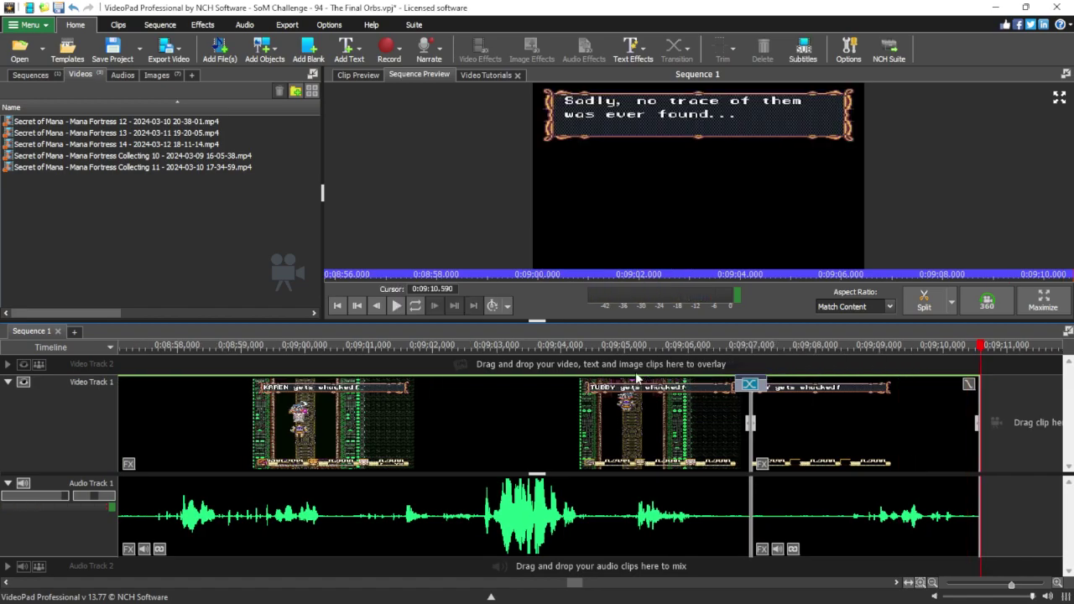
pyautogui.click(762, 370)
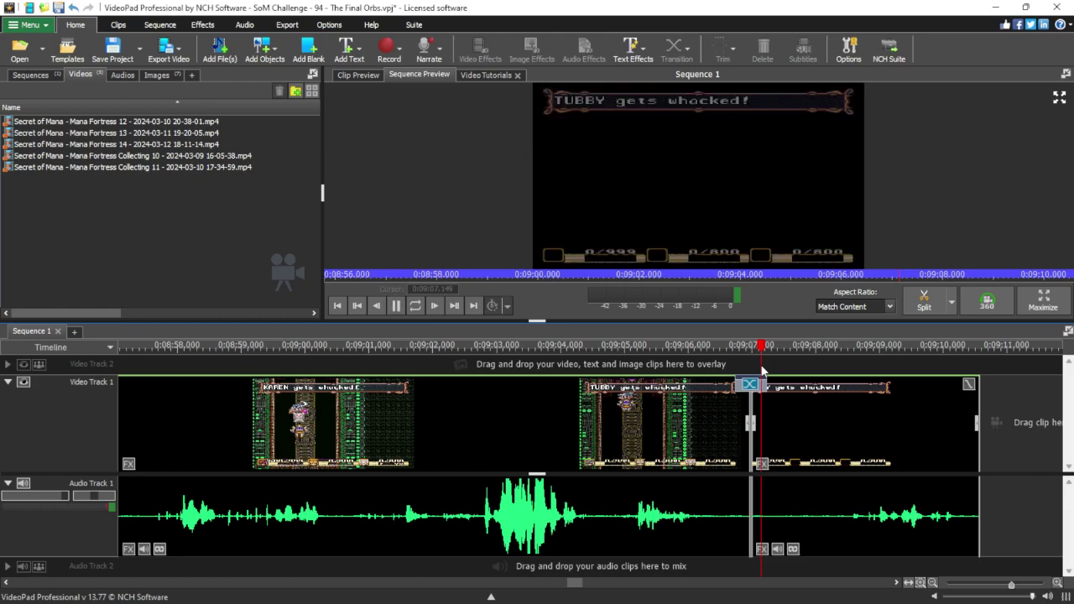
pyautogui.press('space')
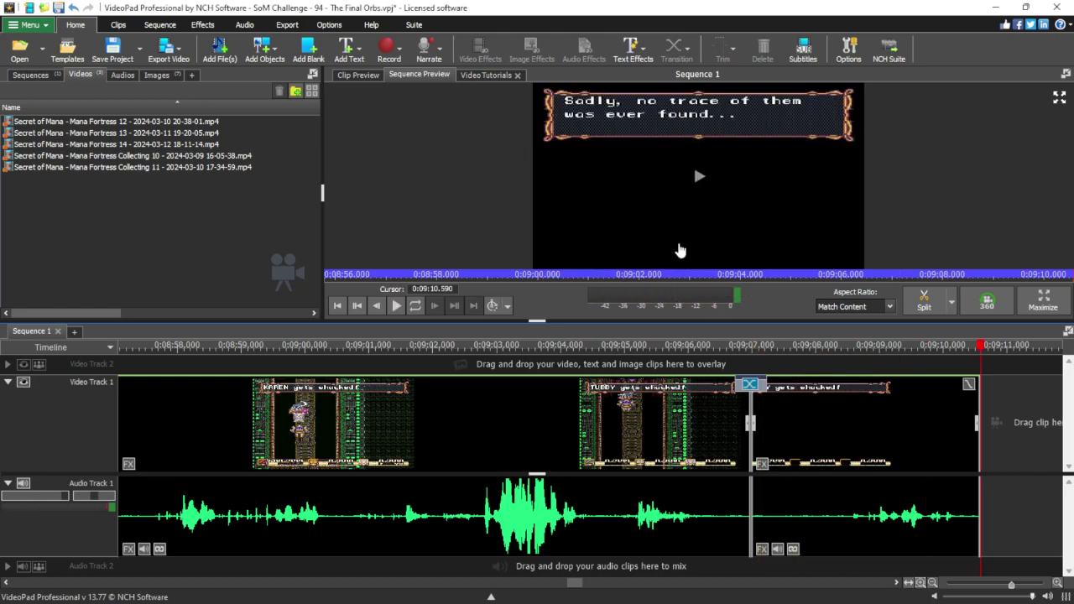
pyautogui.click(660, 379)
pyautogui.press('space')
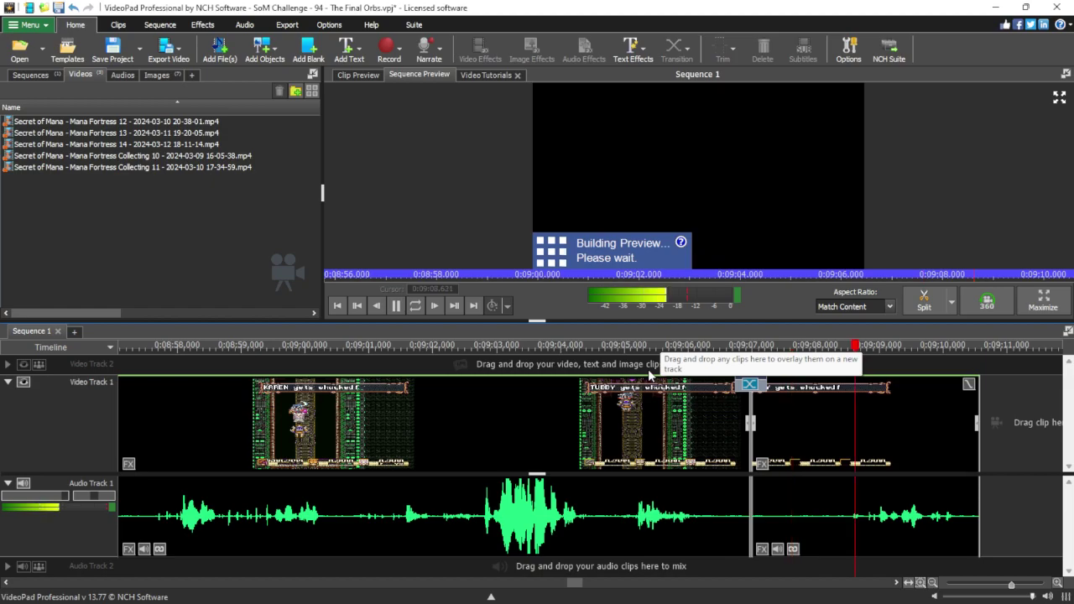
pyautogui.press('space')
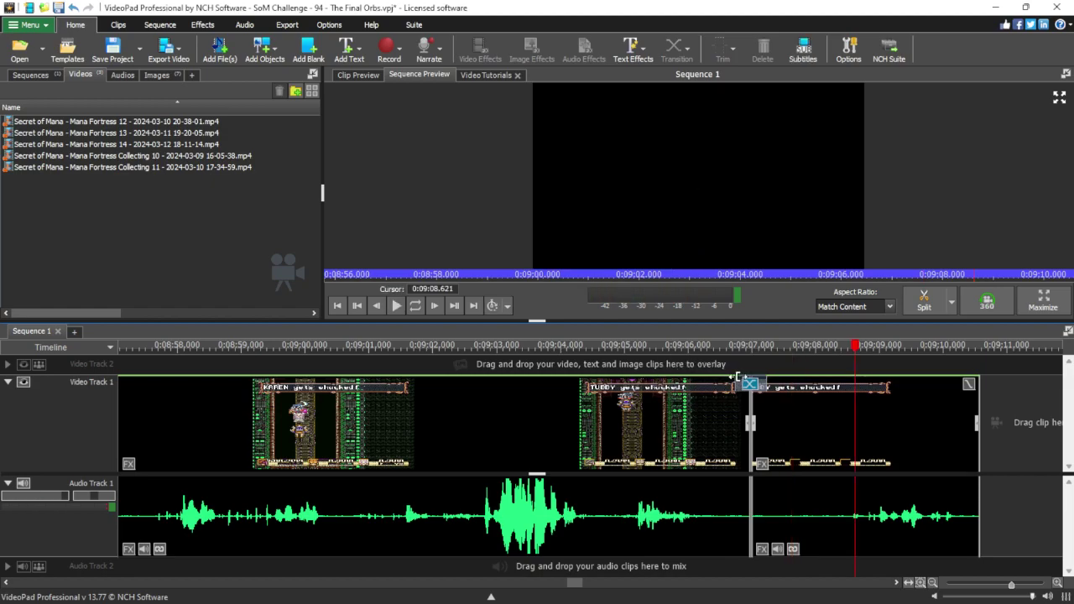
# Remove the Fade through Black transition from the cut near 0:09:07.
pyautogui.click(742, 384)
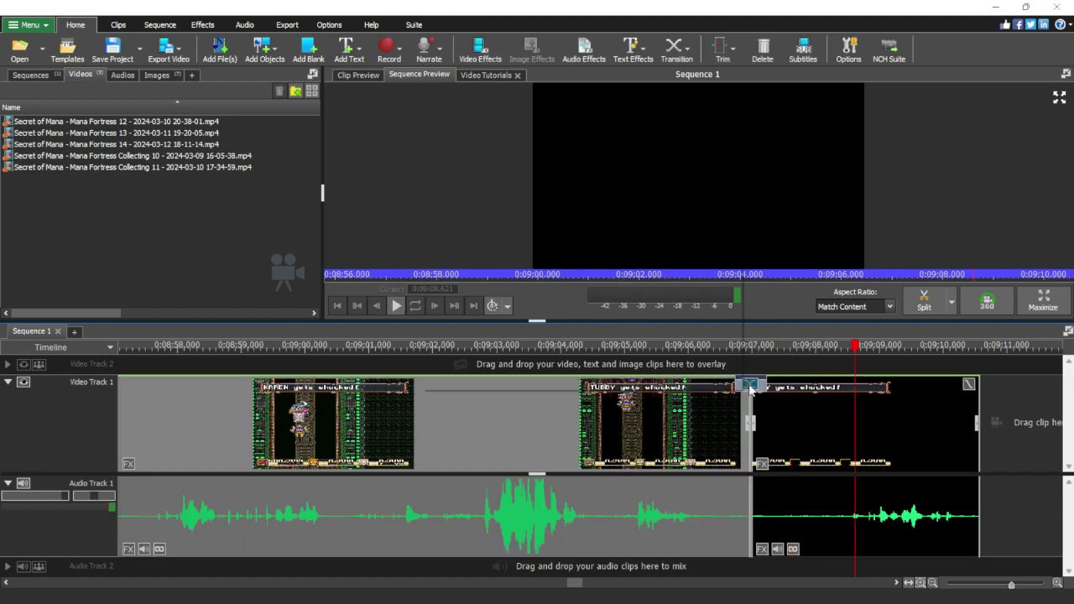
pyautogui.click(542, 217)
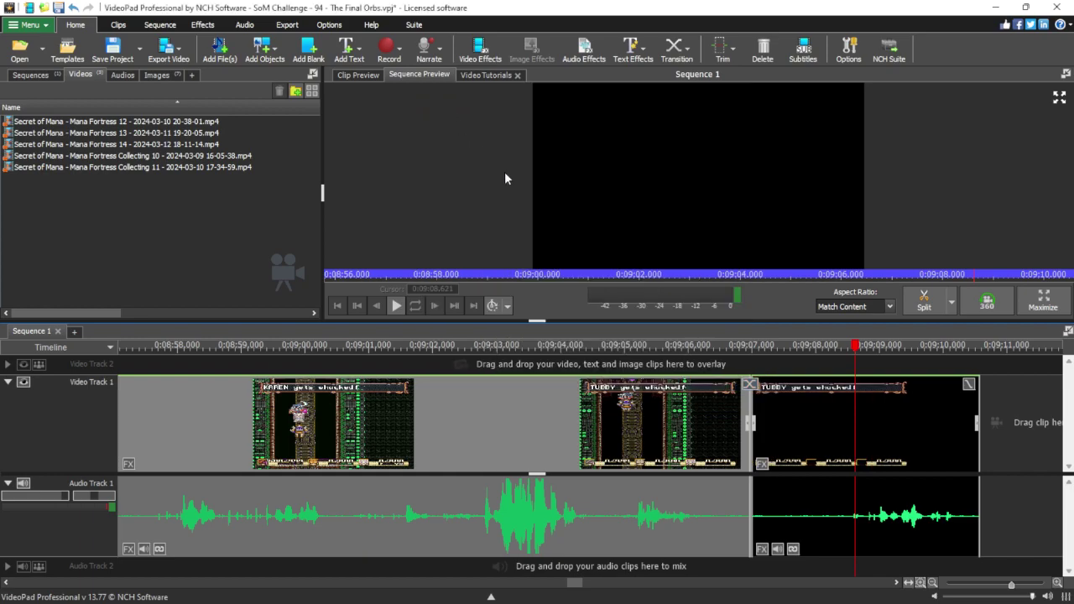
# Play the sequence from just before the last join at about 0:09:06.760, and again from 0:09:08.548 to the end.
pyautogui.click(736, 369)
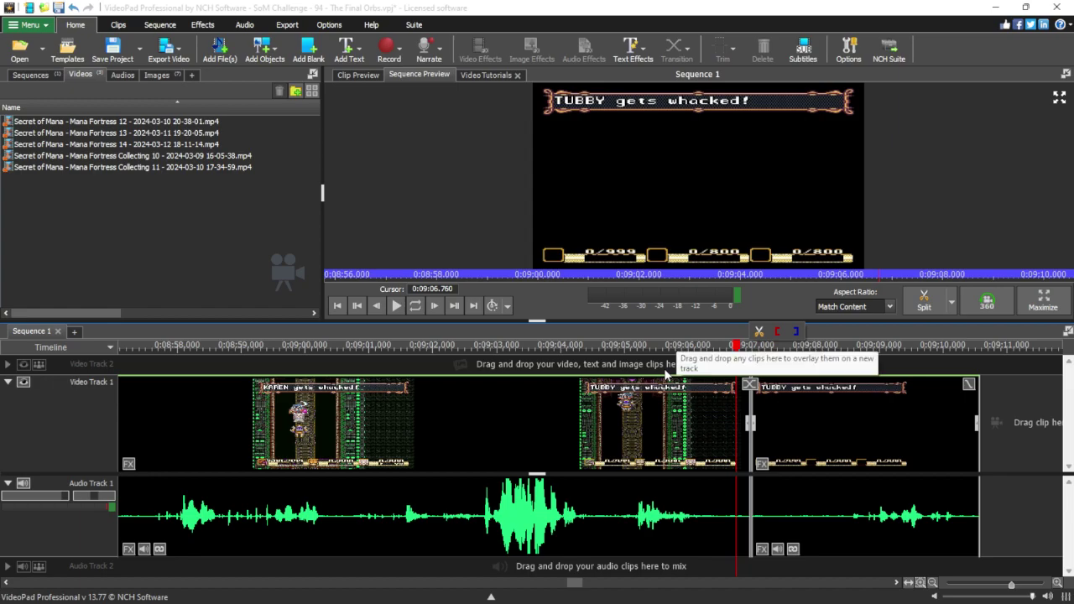
pyautogui.press('space')
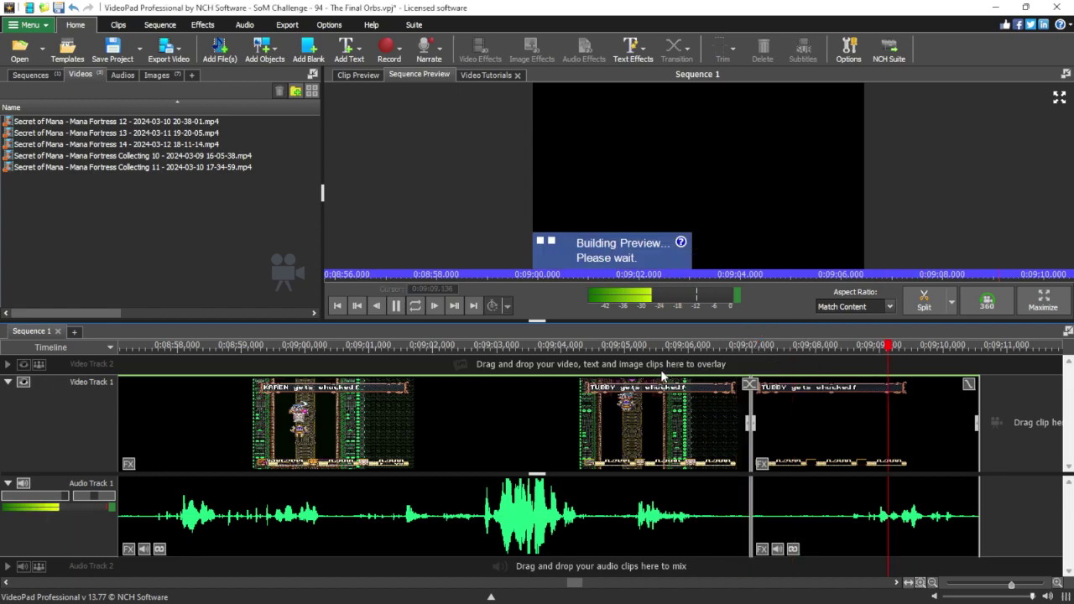
pyautogui.click(768, 378)
pyautogui.moveTo(765, 351); pyautogui.dragTo(851, 350)
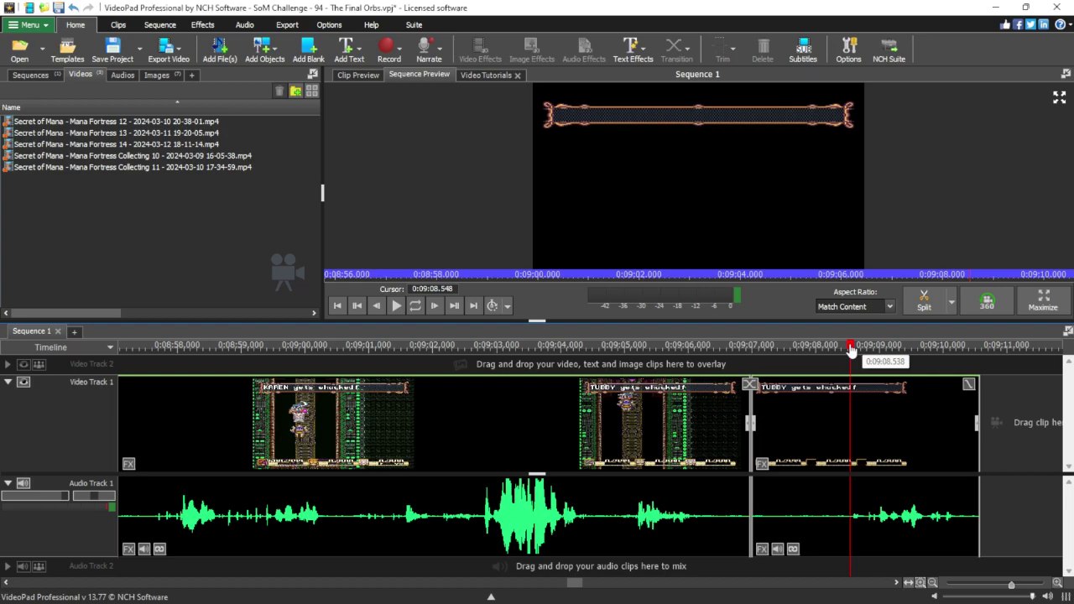
pyautogui.press('space')
pyautogui.press('space')
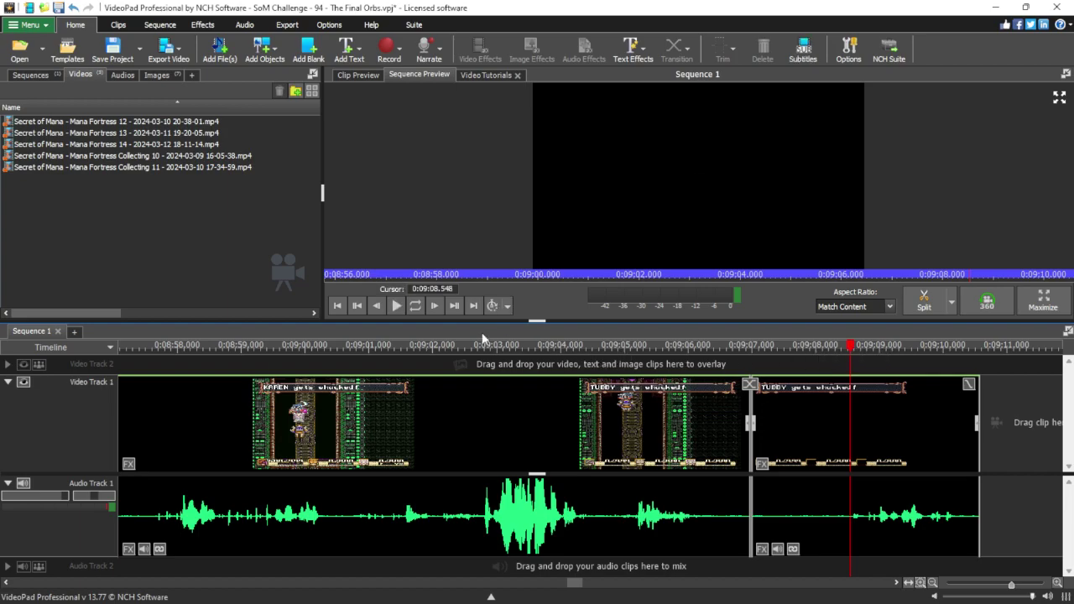
pyautogui.click(397, 306)
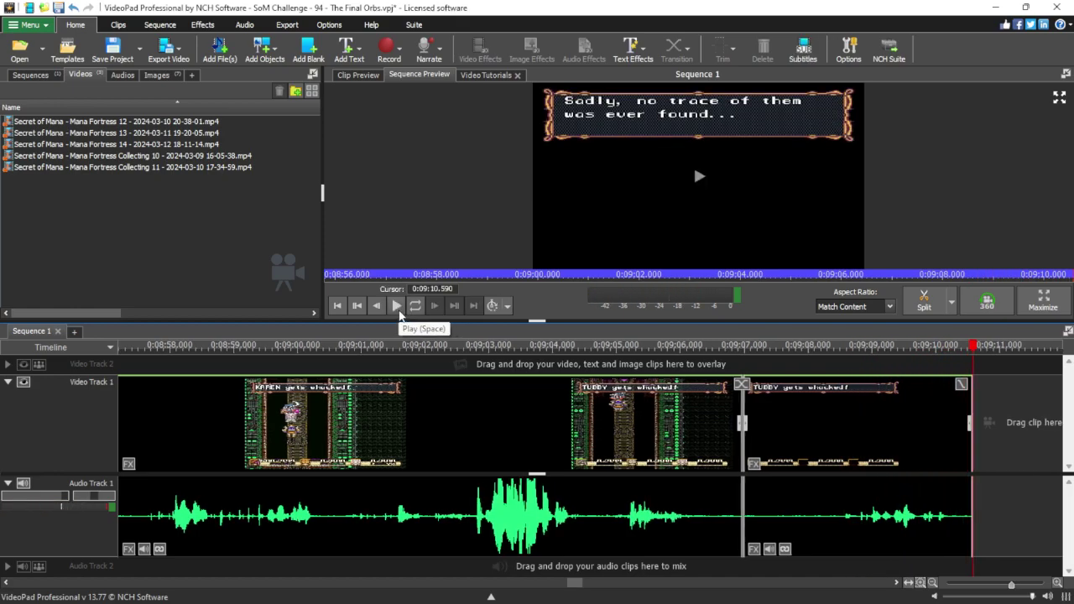
# Open the Mana Fortress Collecting 10 video and set its end point to 0:54:55.319 and its start point to 0:34:55.320.
pyautogui.click(156, 159)
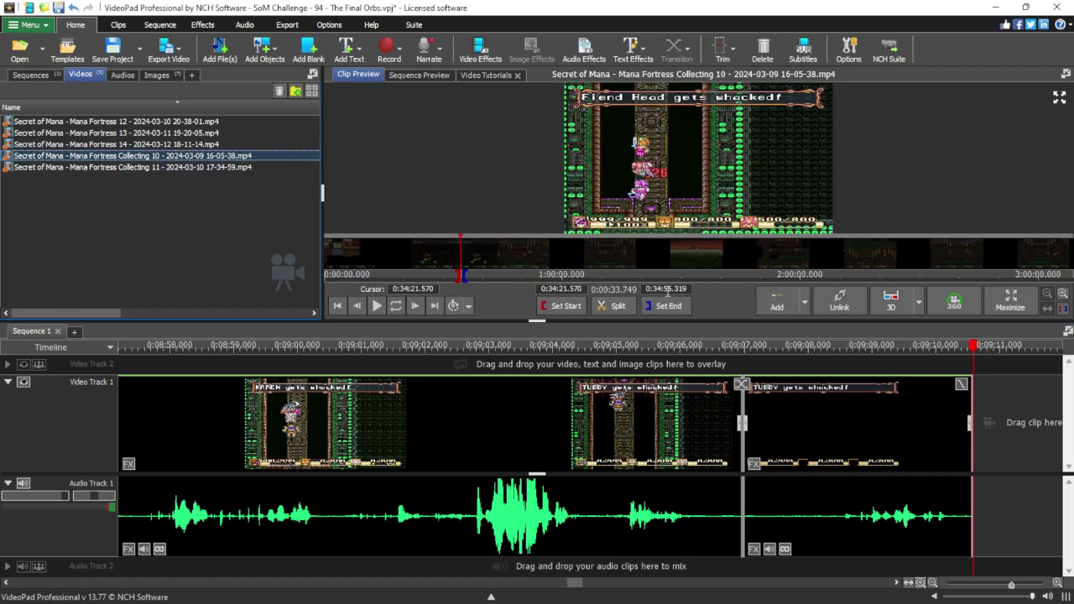
pyautogui.click(664, 289)
pyautogui.click(555, 289)
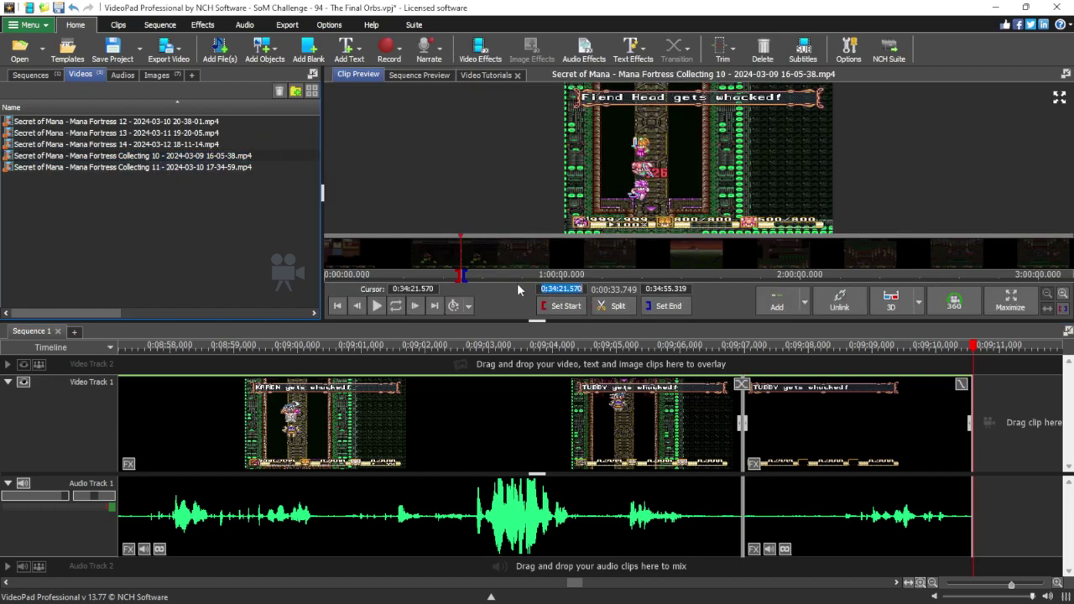
pyautogui.click(662, 289)
pyautogui.hotkey('ctrl', 'c')
pyautogui.click(655, 288)
pyautogui.write('5')
pyautogui.press('Return')
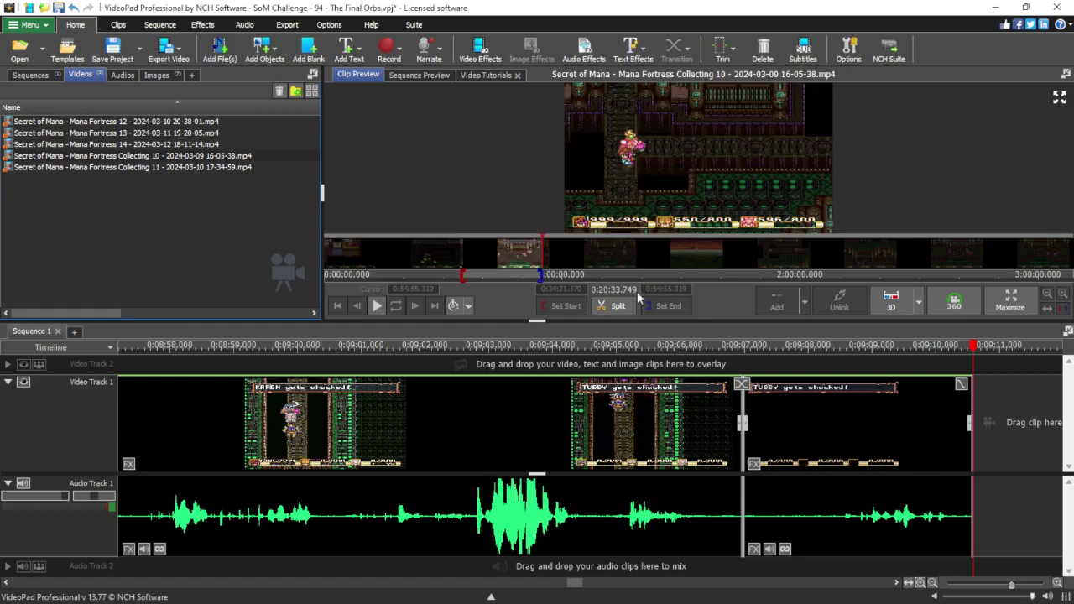
pyautogui.click(565, 289)
pyautogui.hotkey('ctrl', 'v')
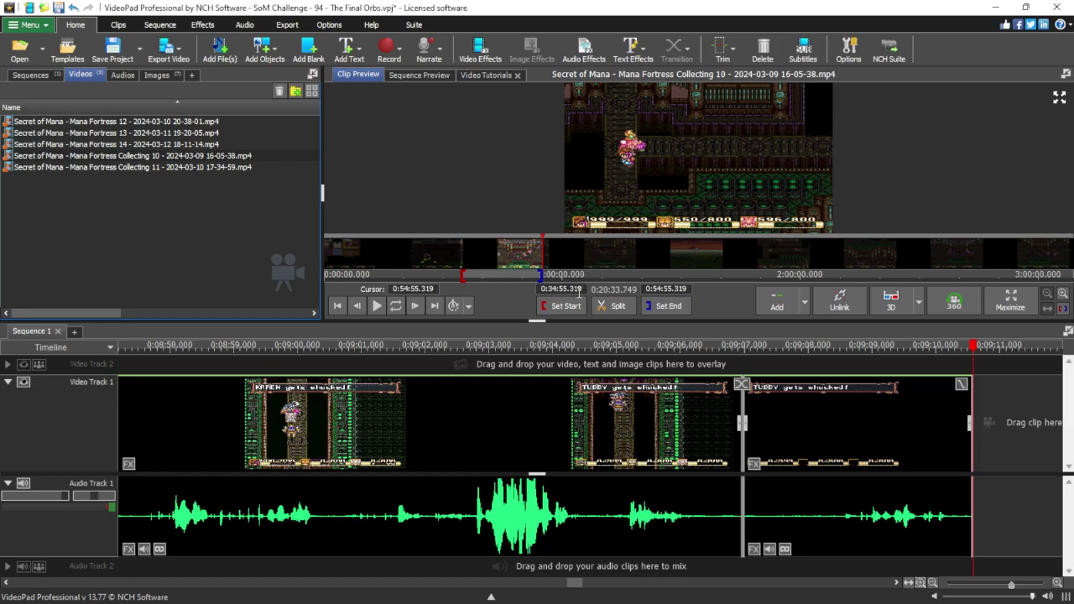
pyautogui.write('0')
pyautogui.press('Return')
# Play the Collecting 10 clip from its new start point to review the footage.
pyautogui.click(384, 307)
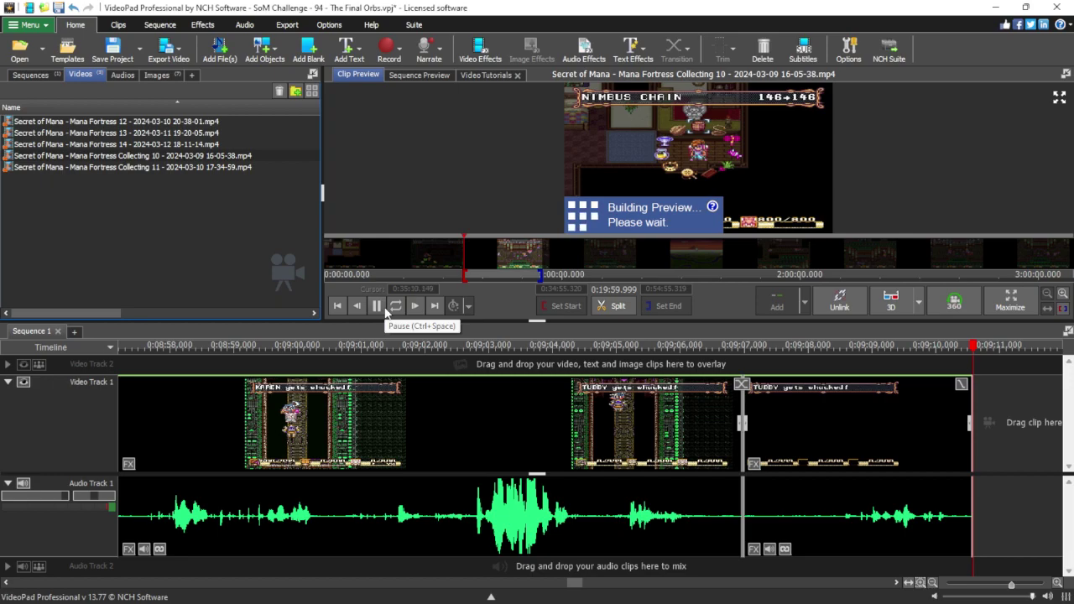
pyautogui.click(377, 307)
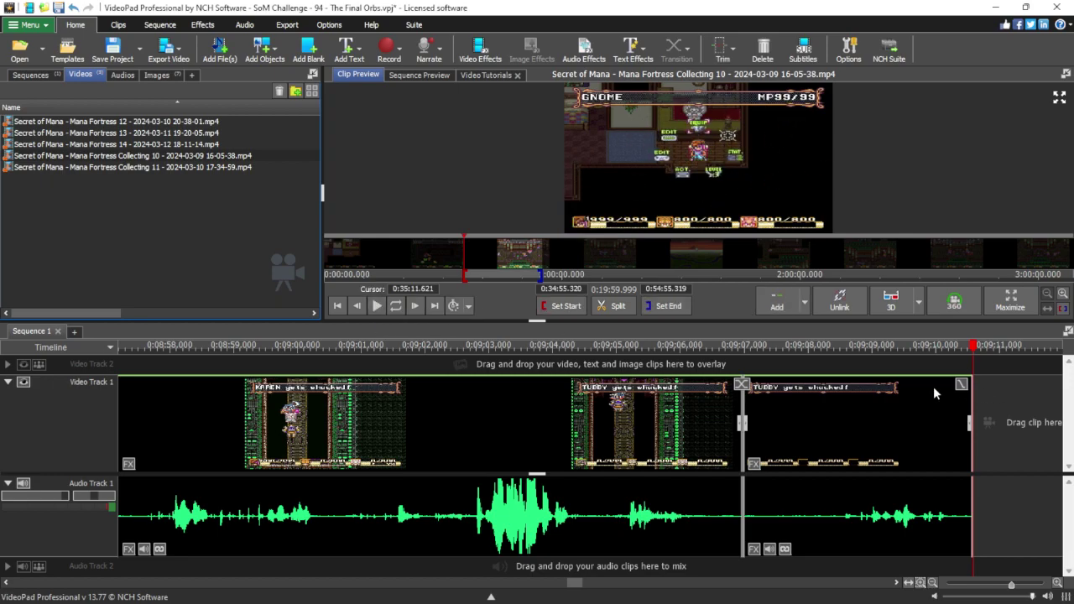
pyautogui.click(376, 306)
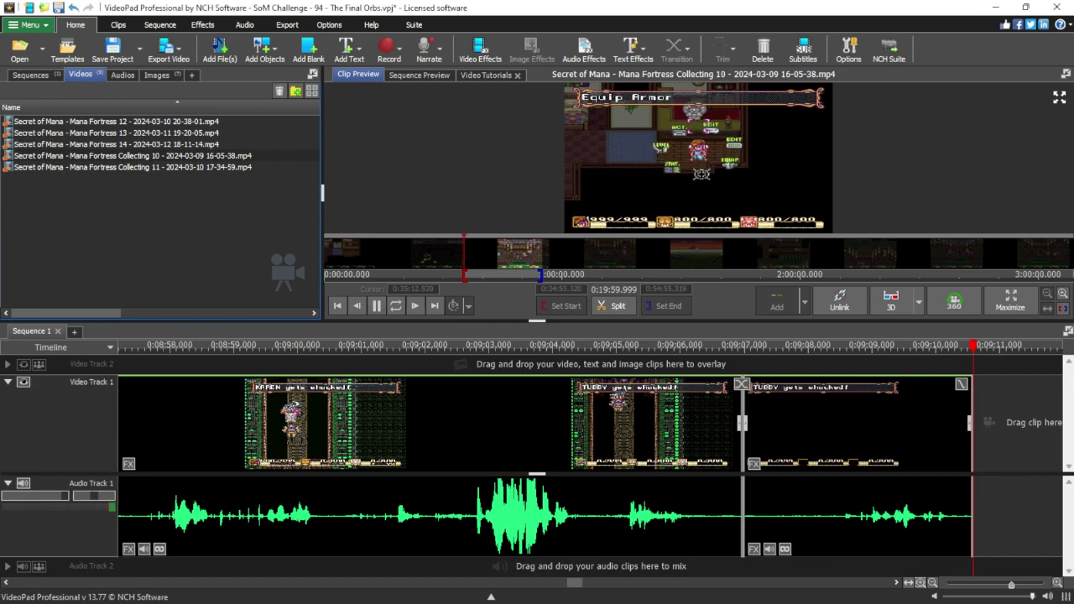
# Switch to Mana Fortress Collecting.txt, check the Part 10 entry following "Another venture", and return to VideoPad.
pyautogui.hotkey('alt', 'Tab')
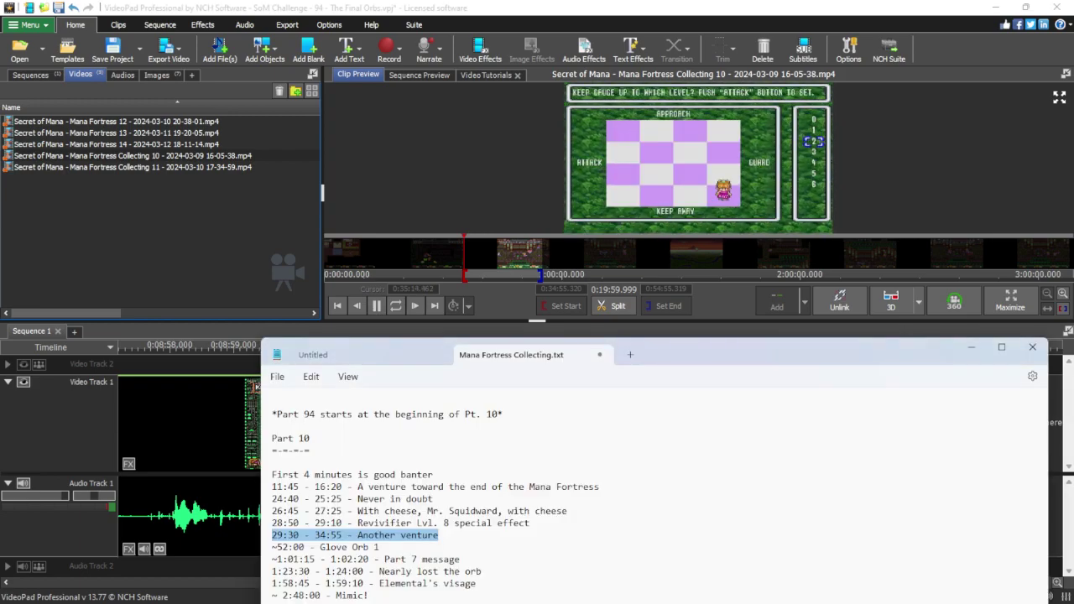
pyautogui.moveTo(379, 546); pyautogui.dragTo(272, 547)
pyautogui.click(405, 571)
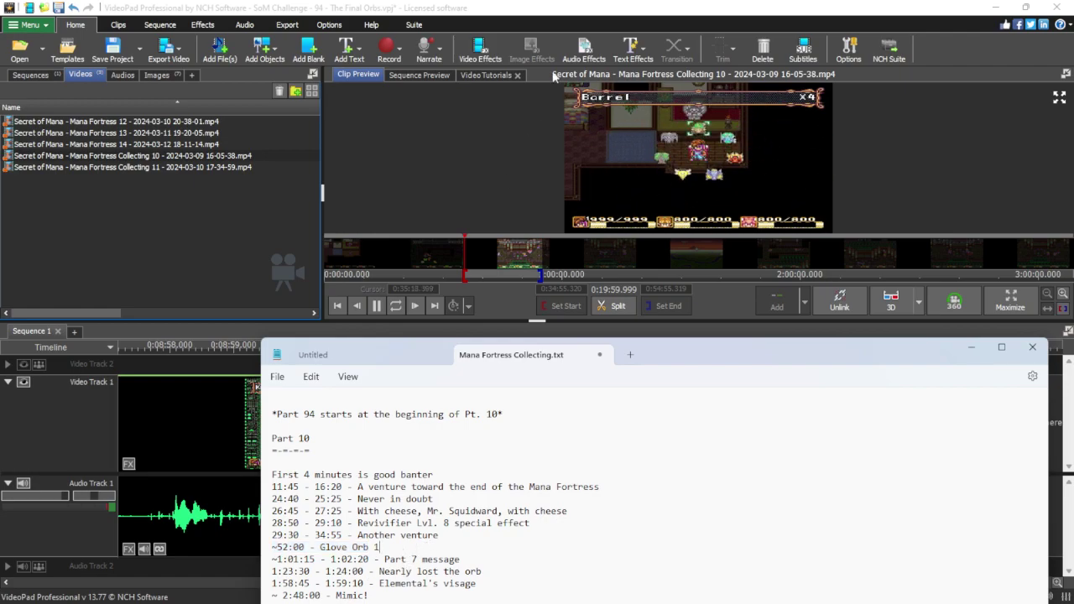
pyautogui.hotkey('alt', 'Tab')
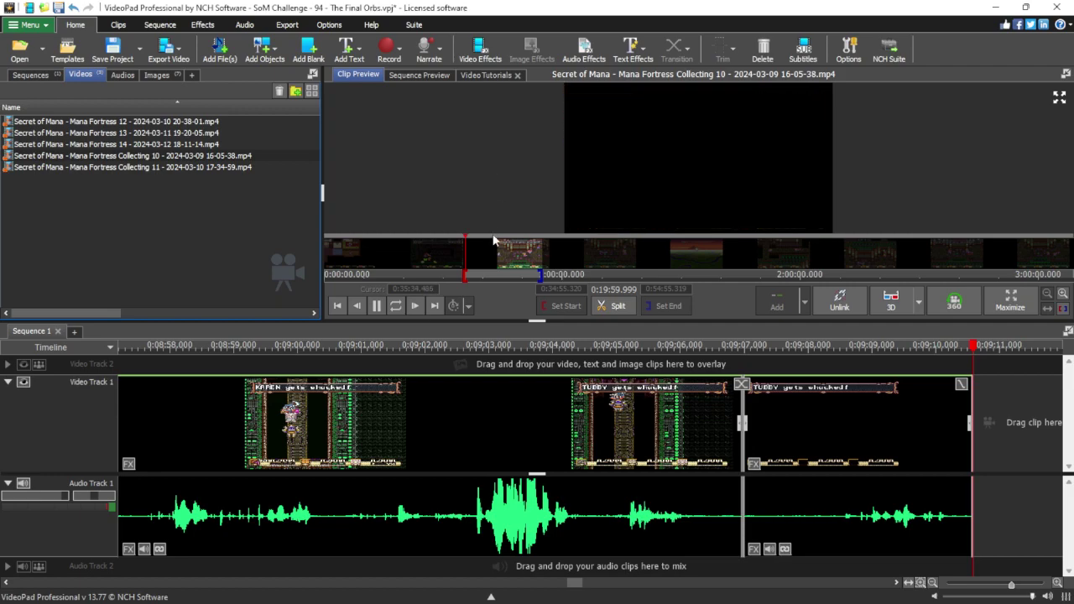
# Skip ahead in the Collecting 10 preview to about 0:36:42 and 0:37:55, pausing at 0:37:56.989.
pyautogui.click(470, 271)
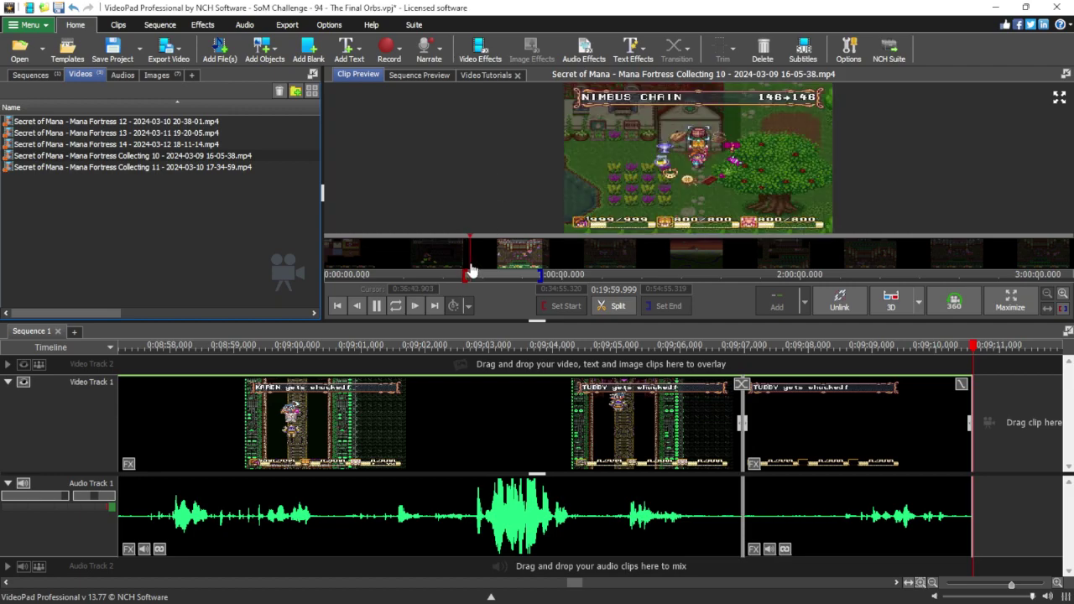
pyautogui.click(474, 271)
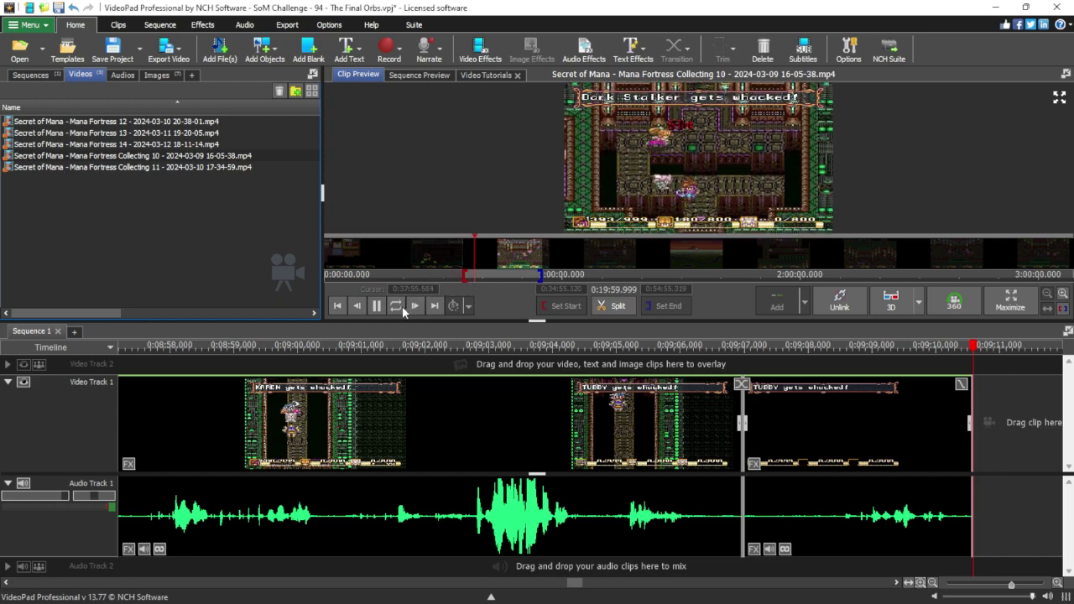
pyautogui.click(377, 310)
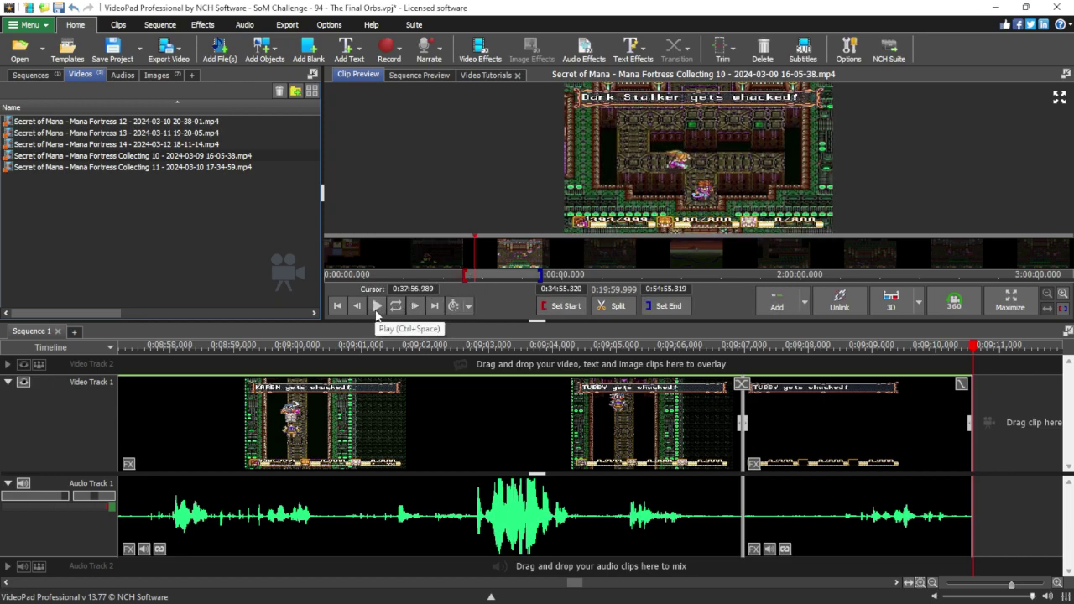